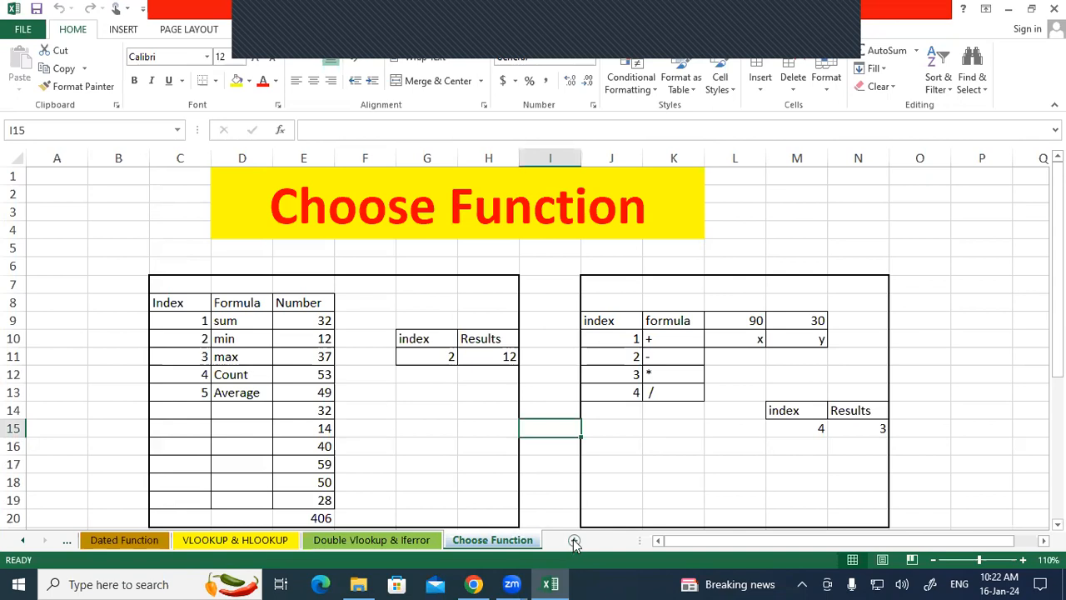
# - Add a new blank worksheet after the Choose Function sheet
pyautogui.click(424, 306)
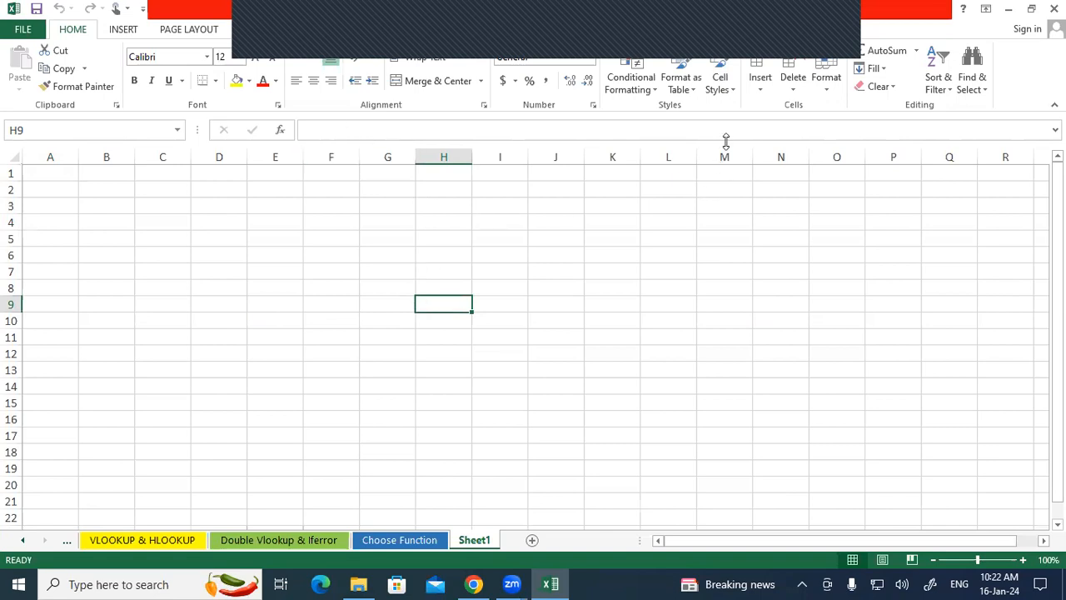
pyautogui.click(299, 349)
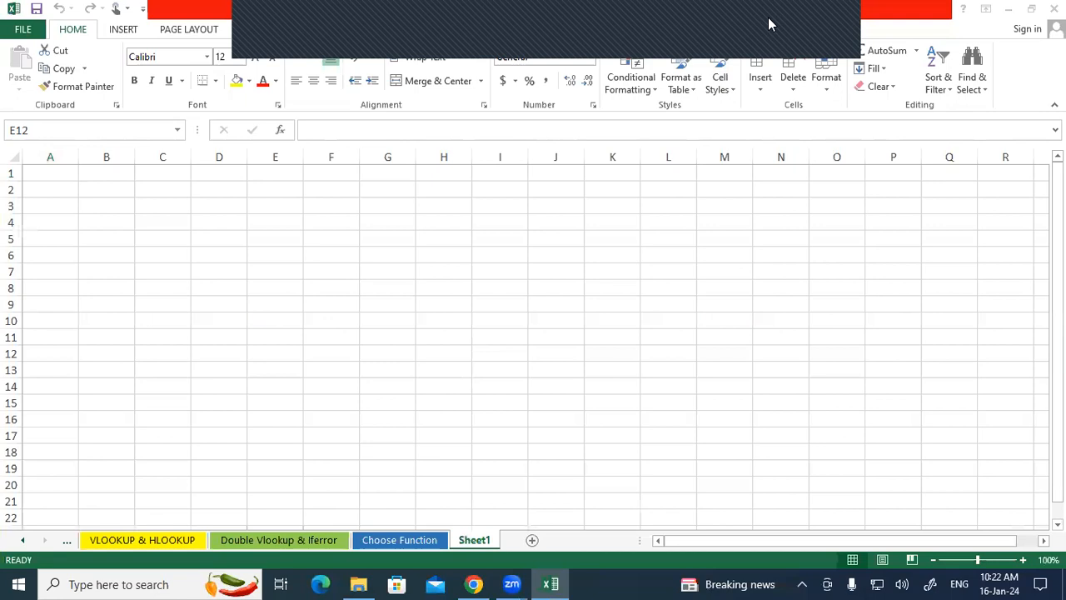
# - Handwrite "Sum ifs" in red over the blank sheet, underline it and circle it
pyautogui.moveTo(249, 228)
pyautogui.mouseDown()
pyautogui.moveTo(250, 249)
pyautogui.moveTo(275, 231)
pyautogui.moveTo(311, 230)
pyautogui.moveTo(310, 244)
pyautogui.mouseUp()
pyautogui.moveTo(248, 269); pyautogui.dragTo(310, 253)
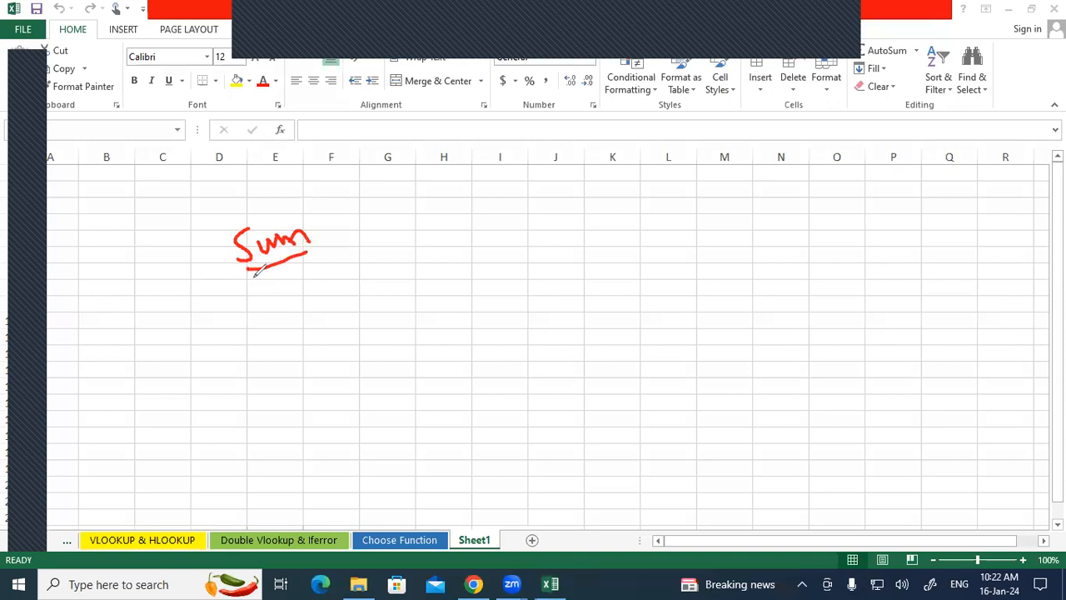
pyautogui.moveTo(330, 209)
pyautogui.mouseDown()
pyautogui.moveTo(326, 227)
pyautogui.moveTo(343, 229)
pyautogui.moveTo(356, 212)
pyautogui.mouseUp()
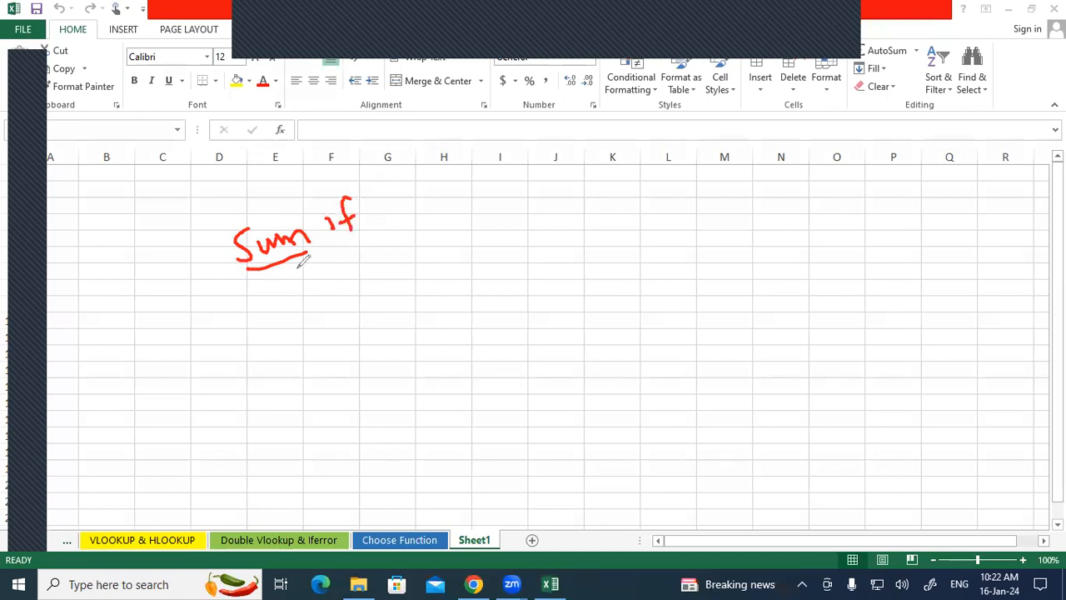
pyautogui.moveTo(241, 277); pyautogui.dragTo(374, 237)
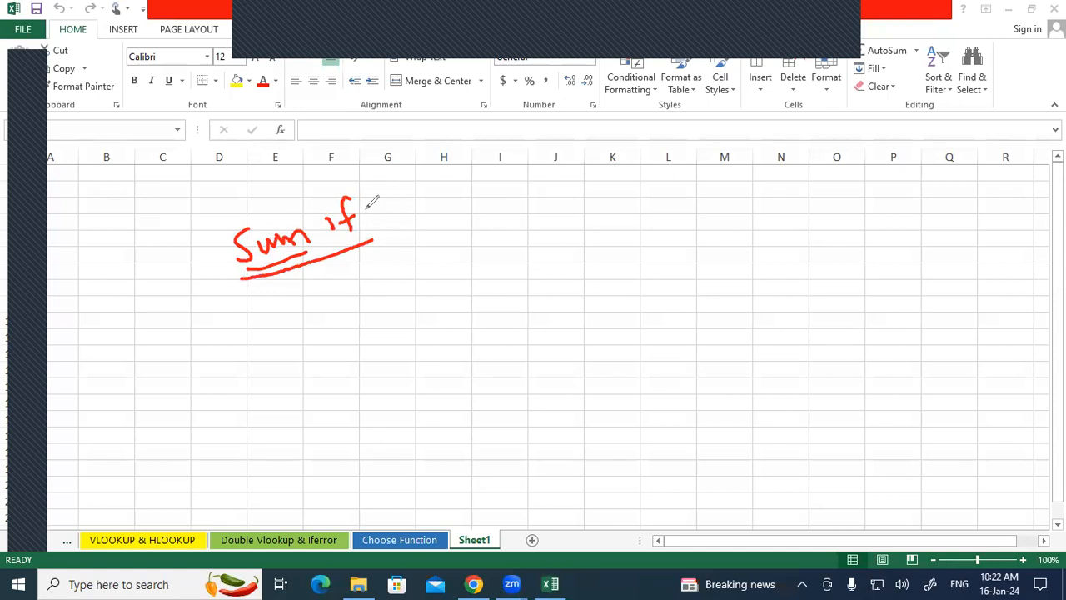
pyautogui.moveTo(375, 198)
pyautogui.mouseDown()
pyautogui.moveTo(365, 206)
pyautogui.moveTo(380, 214)
pyautogui.moveTo(365, 221)
pyautogui.mouseUp()
pyautogui.moveTo(379, 221)
pyautogui.mouseDown()
pyautogui.moveTo(389, 207)
pyautogui.moveTo(378, 171)
pyautogui.moveTo(231, 209)
pyautogui.moveTo(226, 258)
pyautogui.moveTo(286, 276)
pyautogui.moveTo(339, 262)
pyautogui.mouseUp()
pyautogui.moveTo(387, 213); pyautogui.dragTo(329, 278)
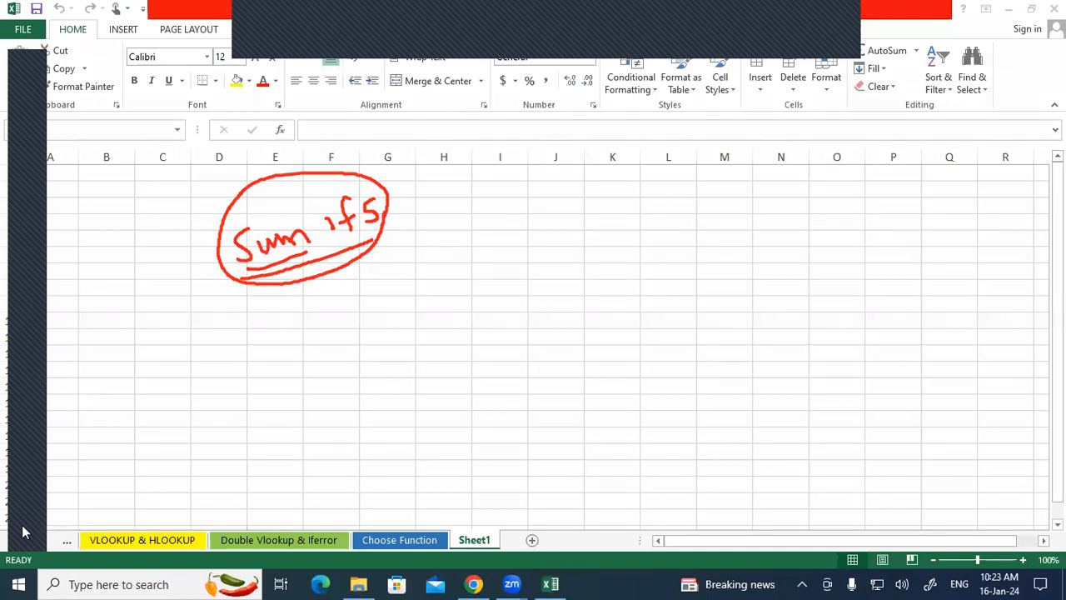
# - Merge and center cells E1:M4 and enter the title "Sumif & Sumifs"
pyautogui.moveTo(275, 172); pyautogui.dragTo(726, 224)
pyautogui.click(416, 81)
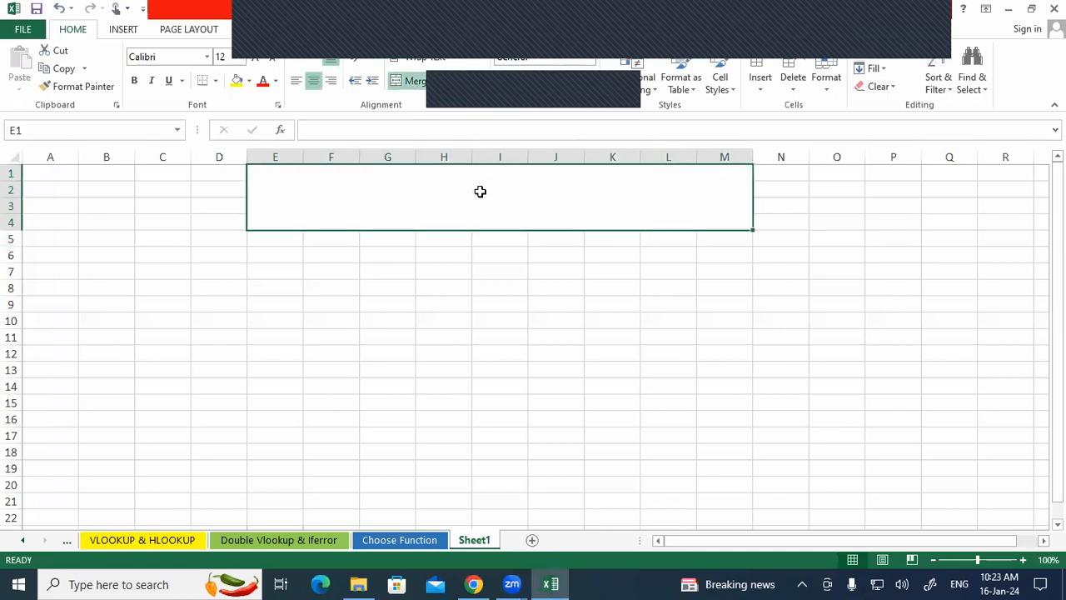
pyautogui.write('Sum')
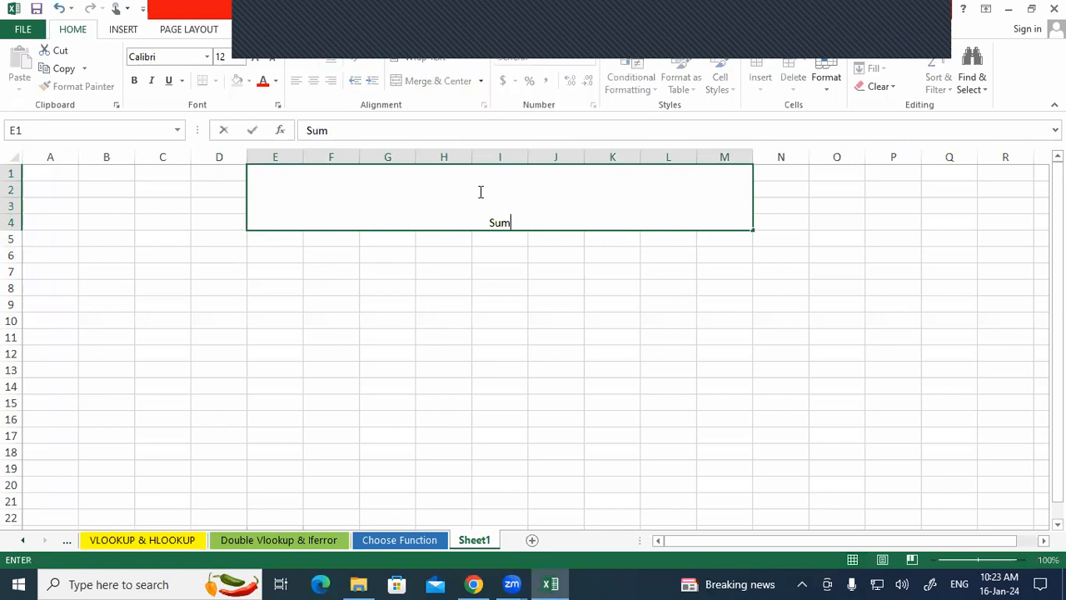
pyautogui.write('if & Sumifs')
pyautogui.click(454, 292)
# - Format the sheet title as bold at font size 48 and align it to the middle of its cell
pyautogui.click(431, 224)
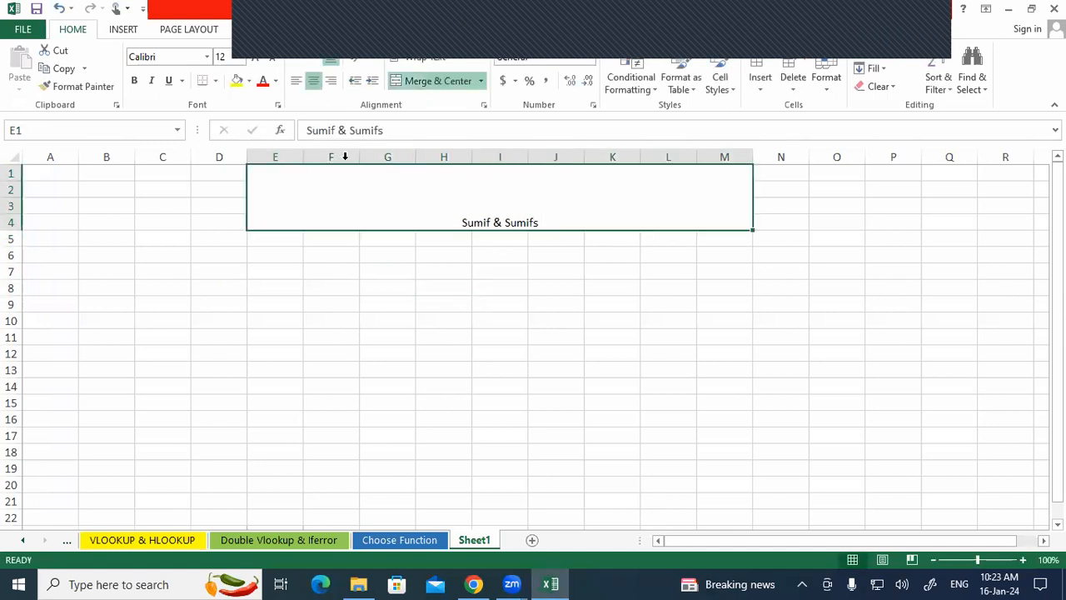
pyautogui.click(255, 56)
pyautogui.click(256, 57)
pyautogui.click(256, 57)
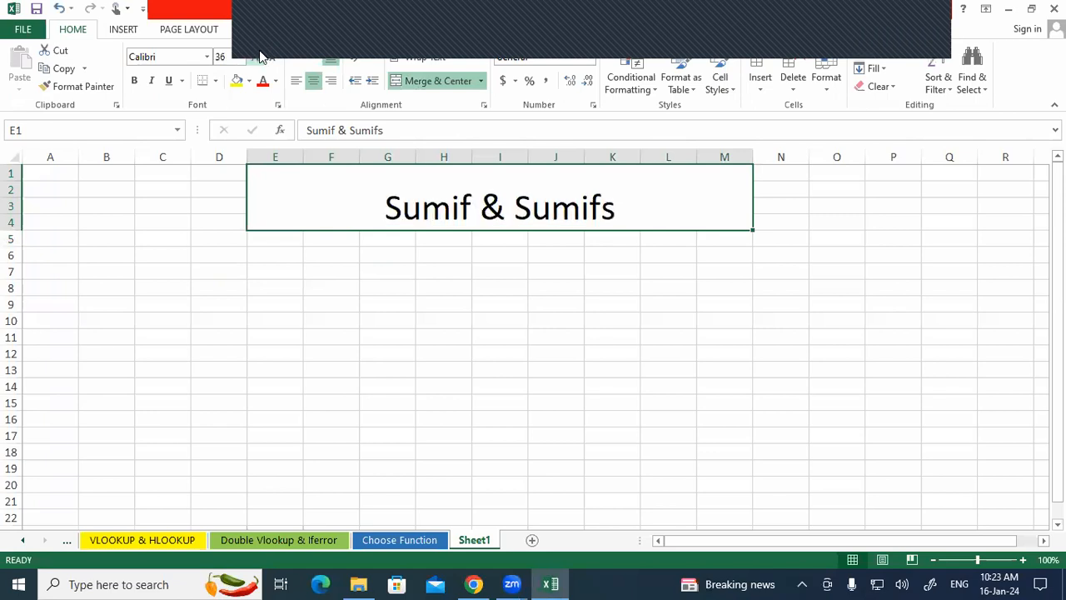
pyautogui.click(256, 56)
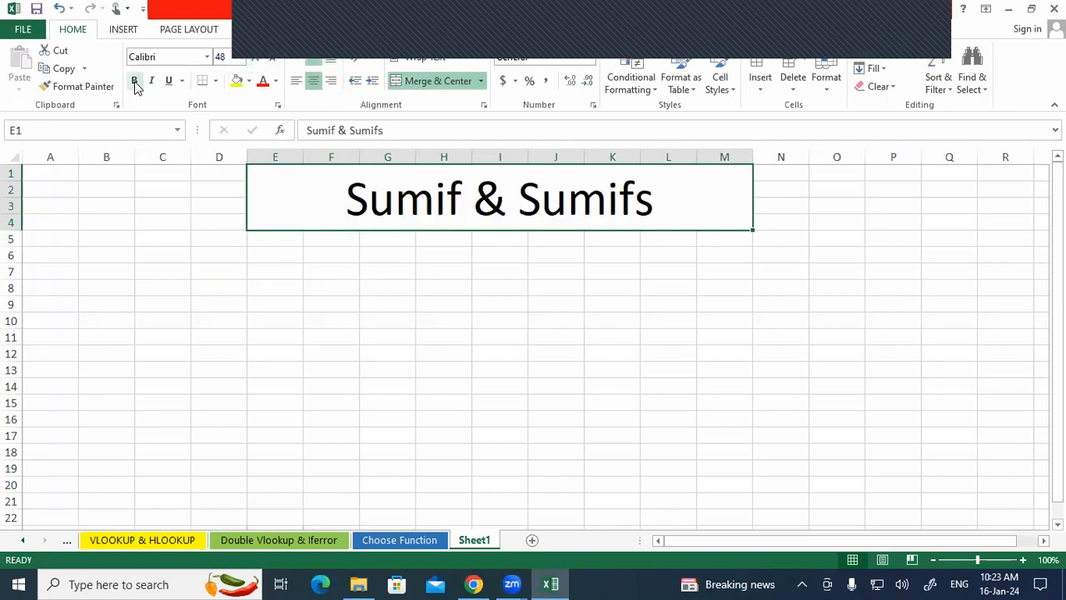
pyautogui.click(134, 81)
# - Give the title cell a light blue fill and make its text white
pyautogui.click(237, 80)
pyautogui.click(264, 81)
pyautogui.click(248, 81)
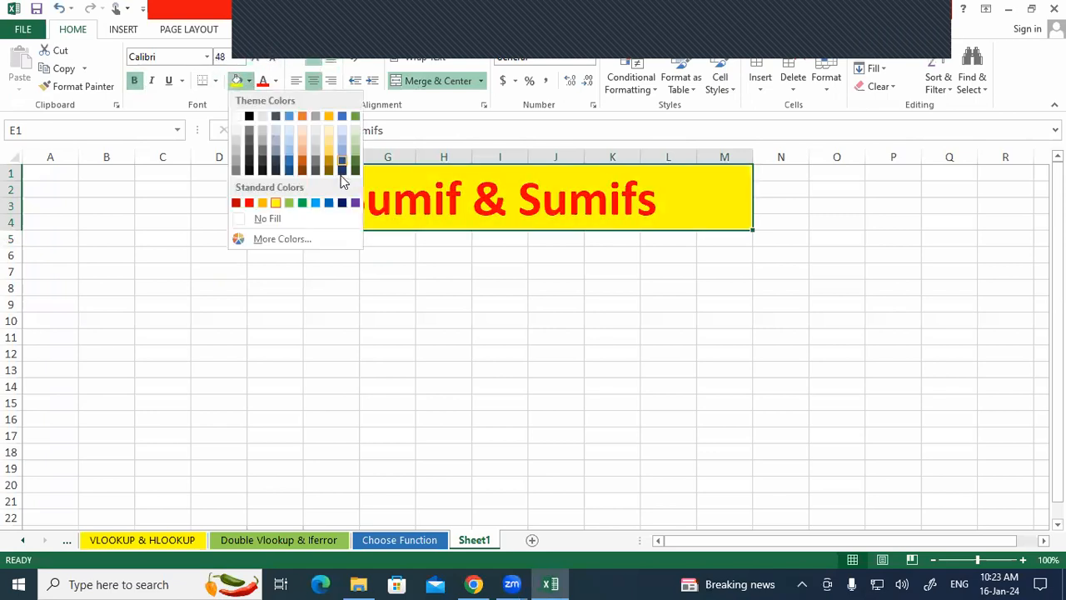
pyautogui.click(284, 147)
pyautogui.click(308, 341)
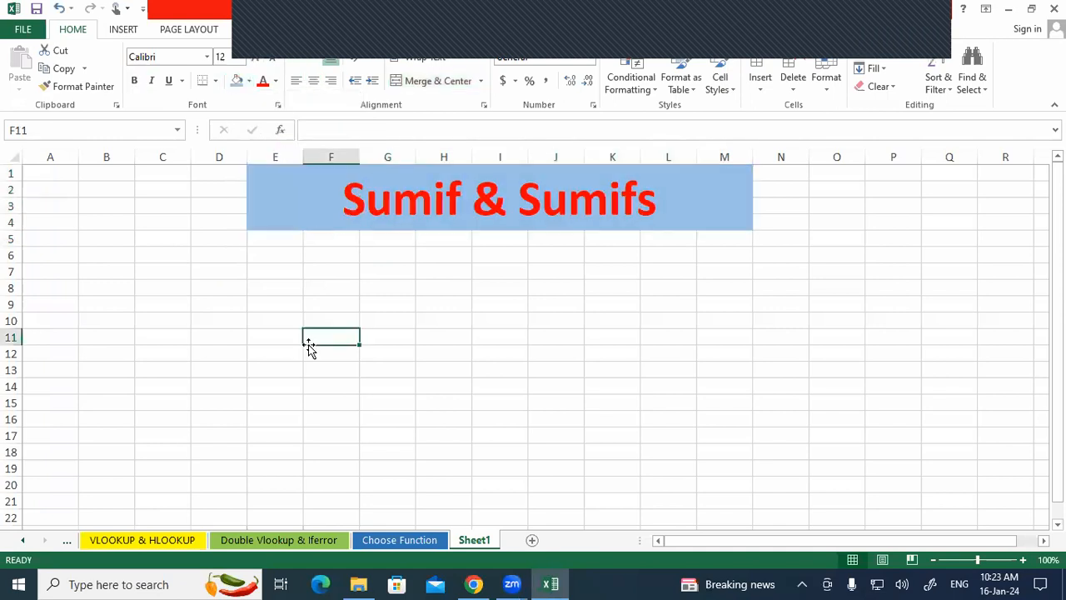
pyautogui.click(328, 221)
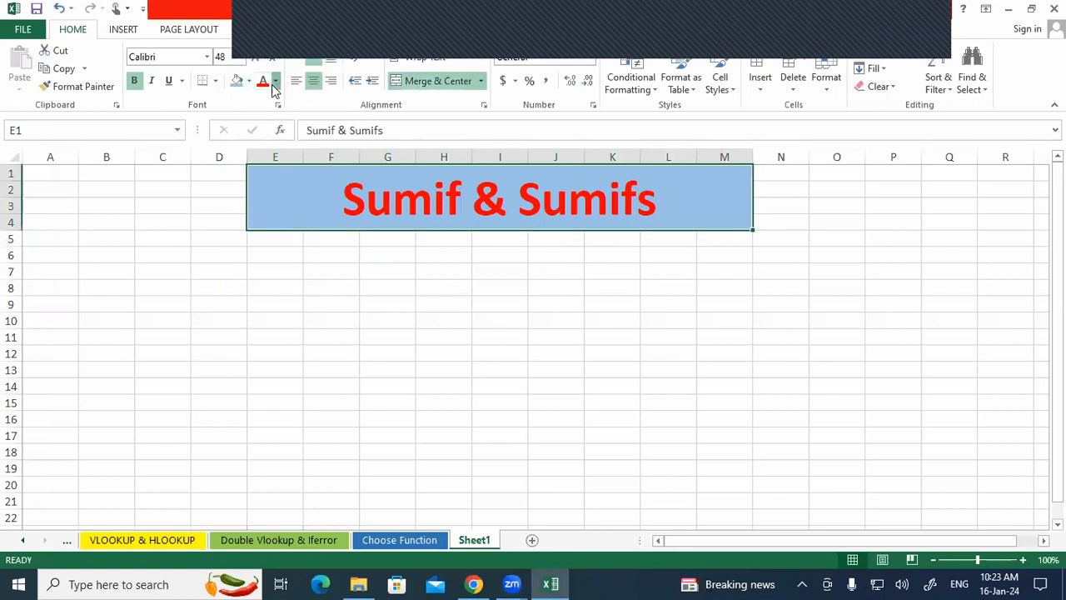
pyautogui.click(275, 81)
pyautogui.click(263, 135)
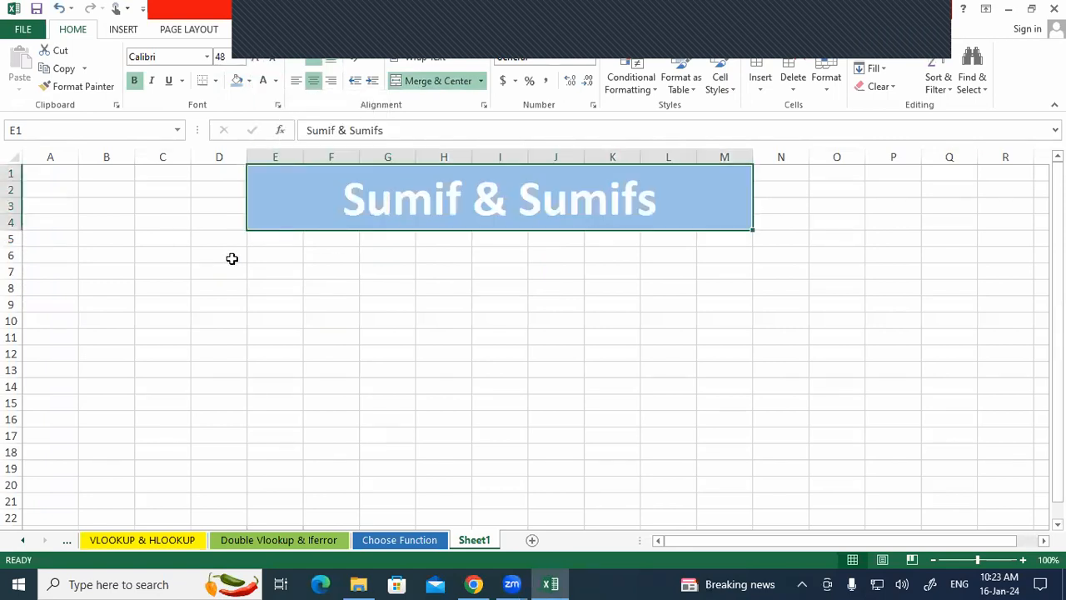
# - Enter the headers Sr no, Emp Name, City and Product Name in D6:G6, and widen column G to fit
pyautogui.click(224, 257)
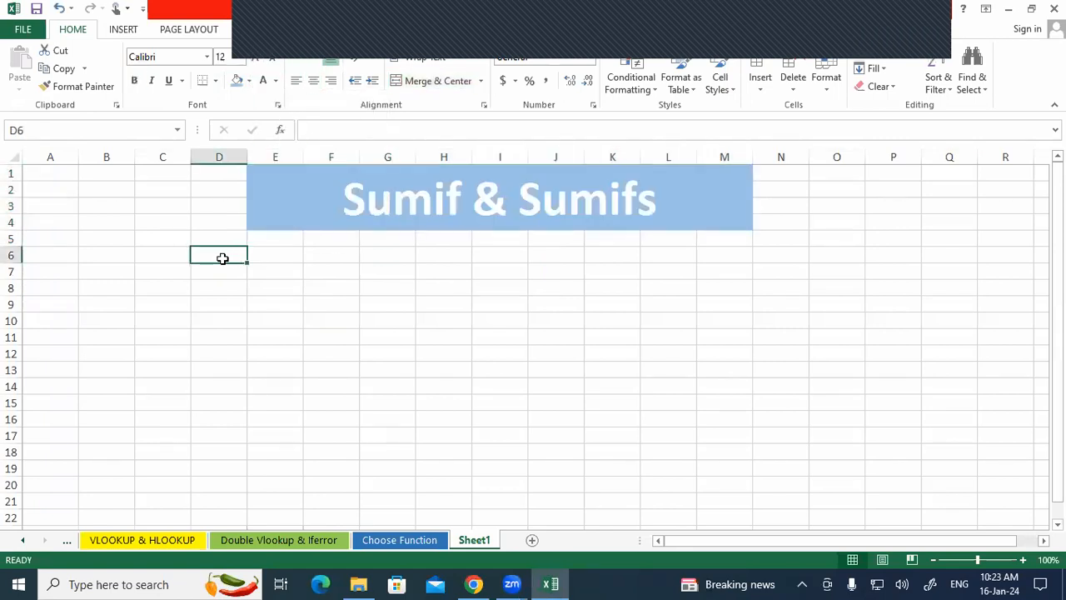
pyautogui.write('Sr no')
pyautogui.press('Tab')
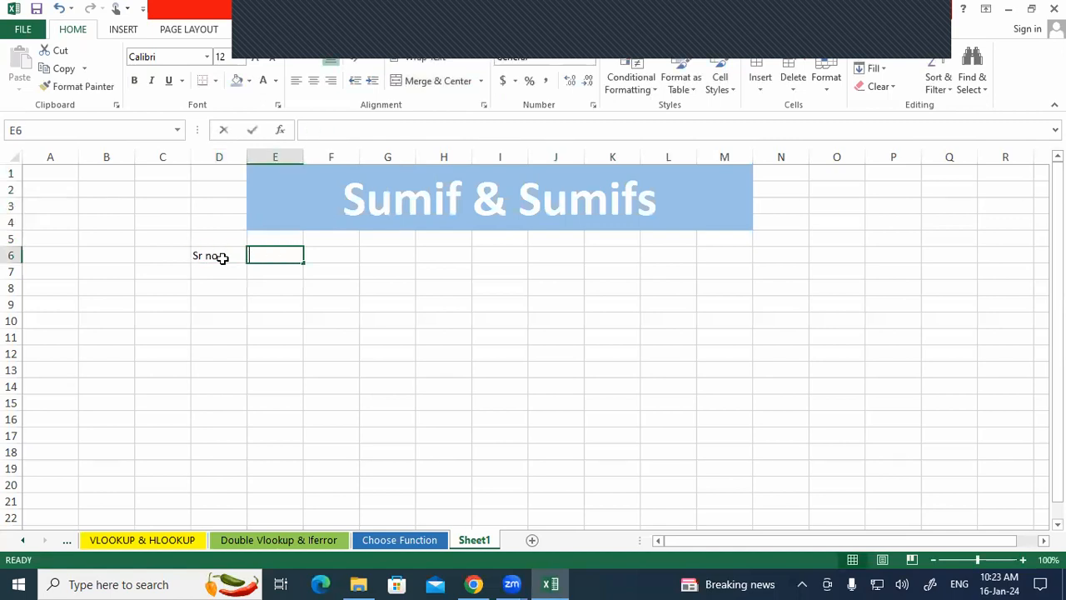
pyautogui.write('Emp Name')
pyautogui.press('Tab')
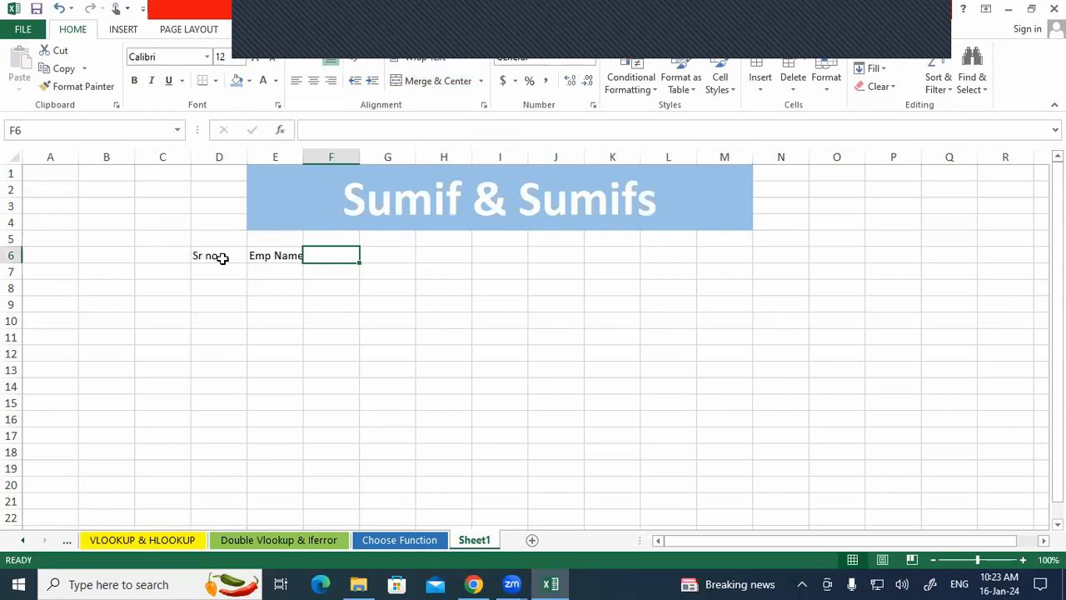
pyautogui.write('City')
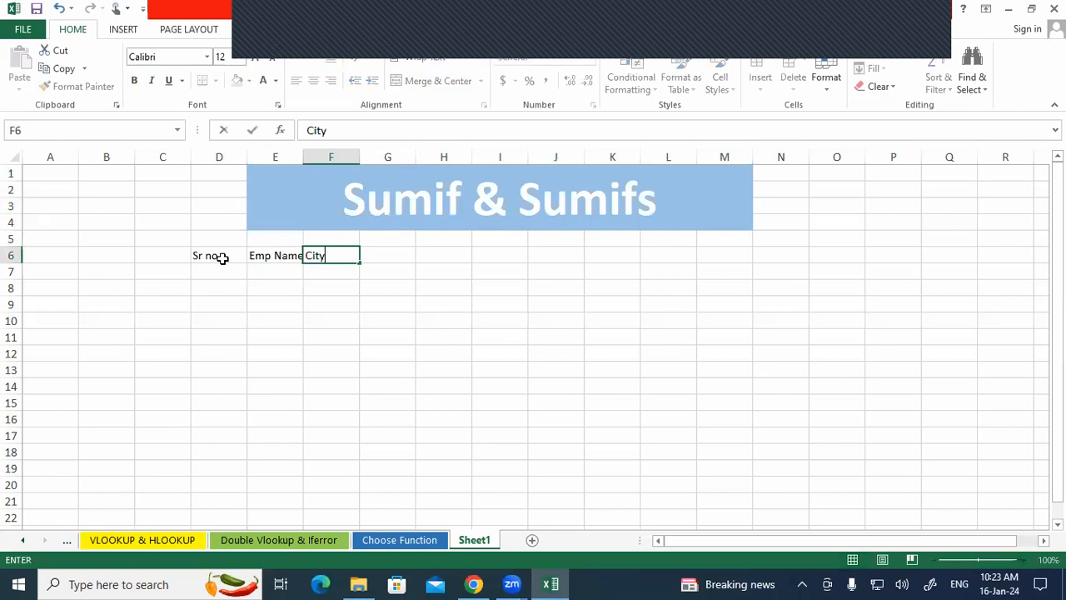
pyautogui.press('Tab')
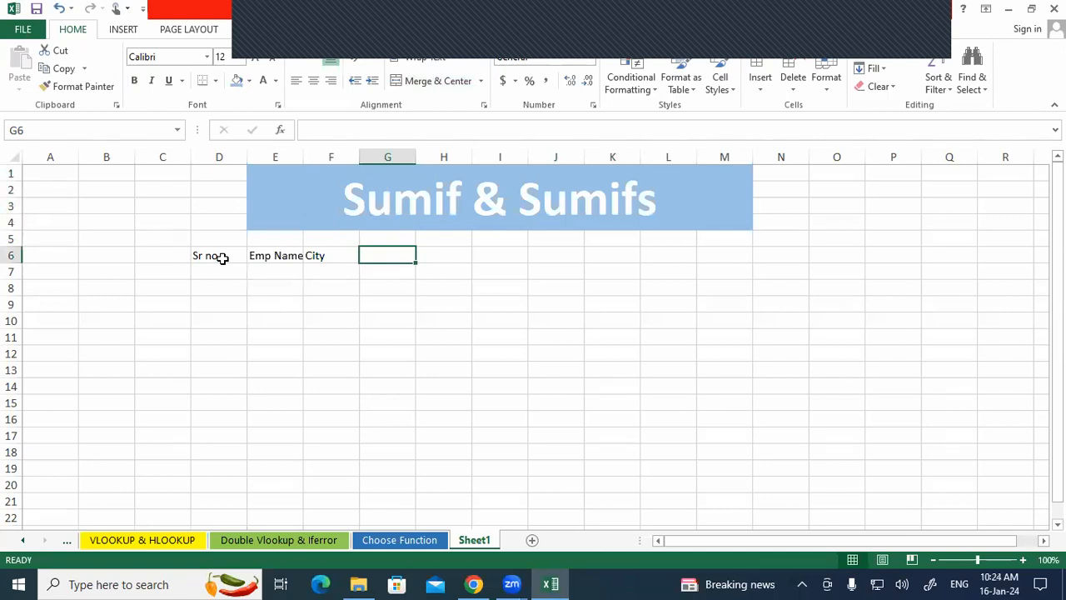
pyautogui.write('Product')
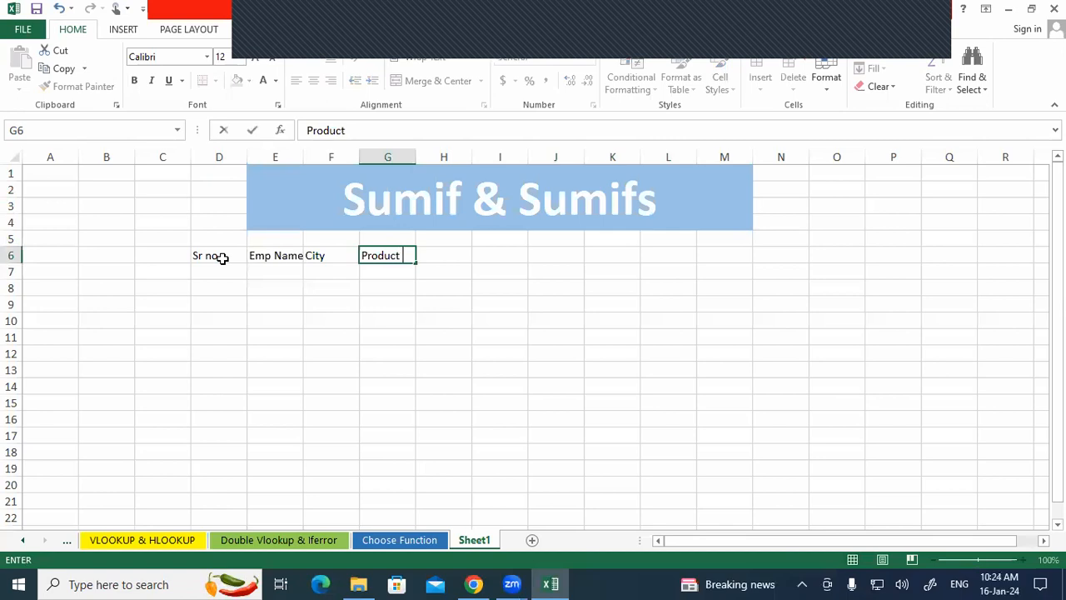
pyautogui.write(' Name')
pyautogui.press('Tab')
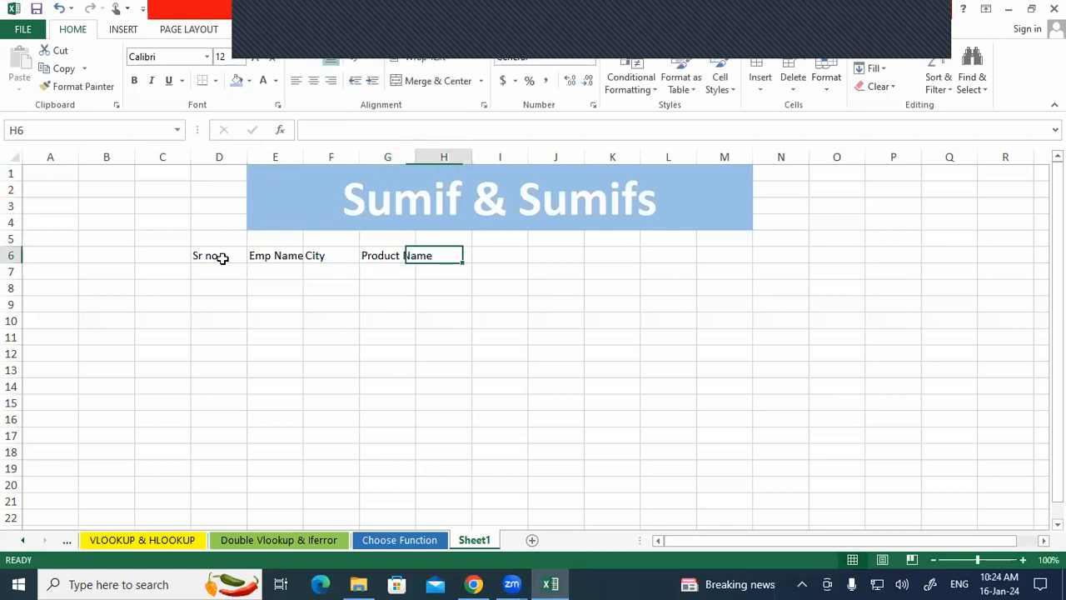
pyautogui.moveTo(416, 156); pyautogui.dragTo(450, 160)
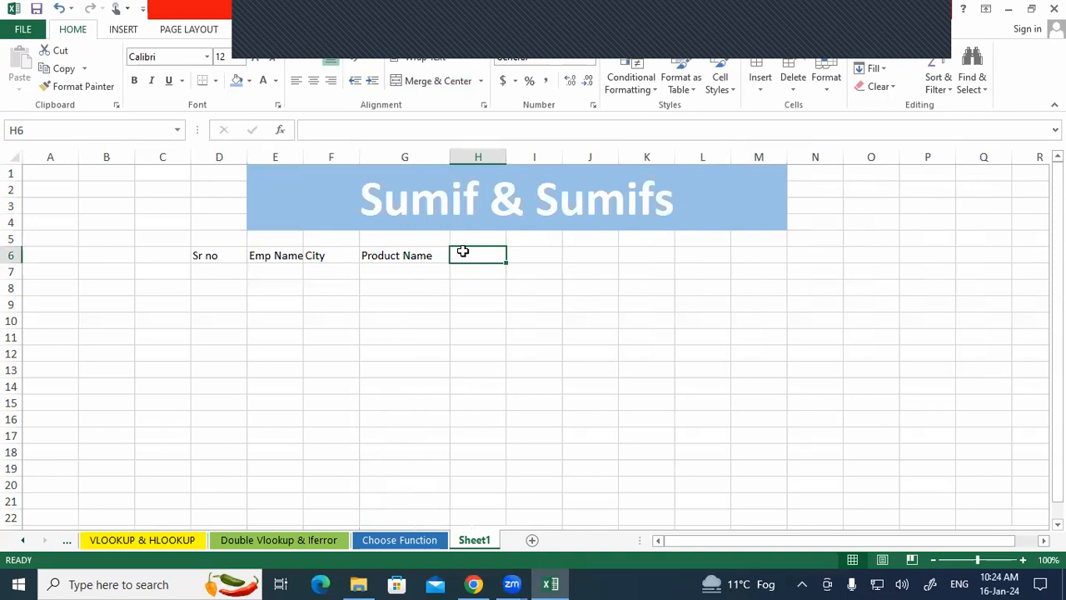
# - Add the headers Qty, Rate and Total Amount in H6:J6, and widen columns J and E to fit
pyautogui.write('Qty')
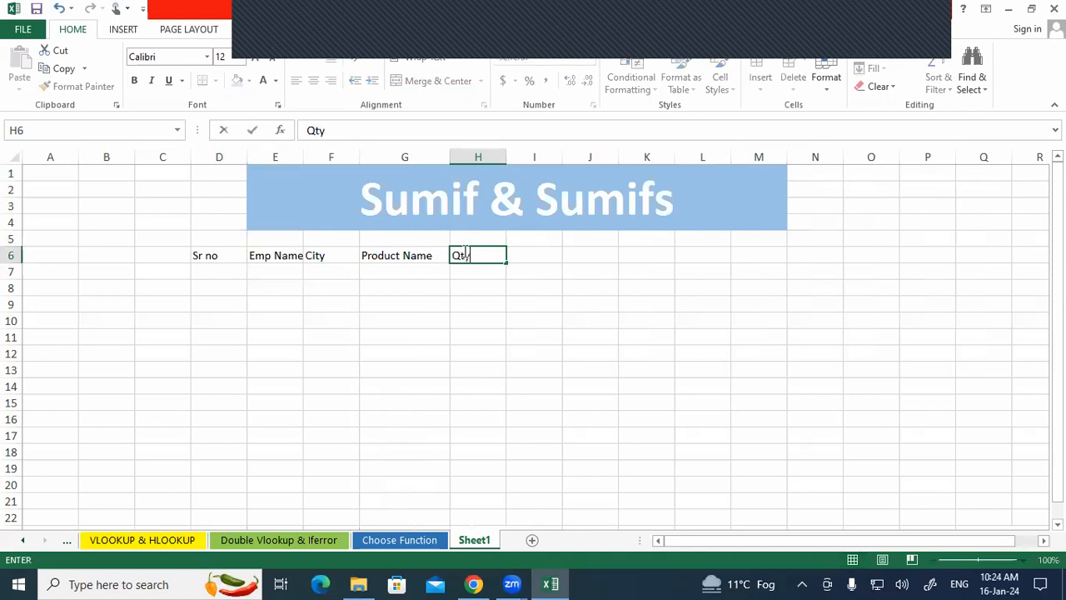
pyautogui.press('Tab')
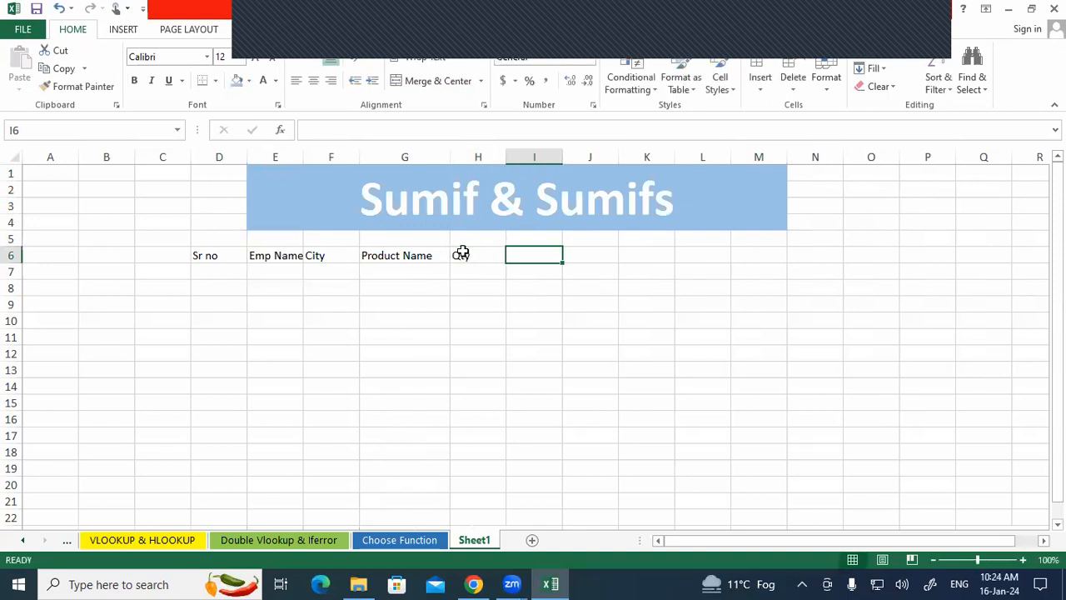
pyautogui.write('Ra')
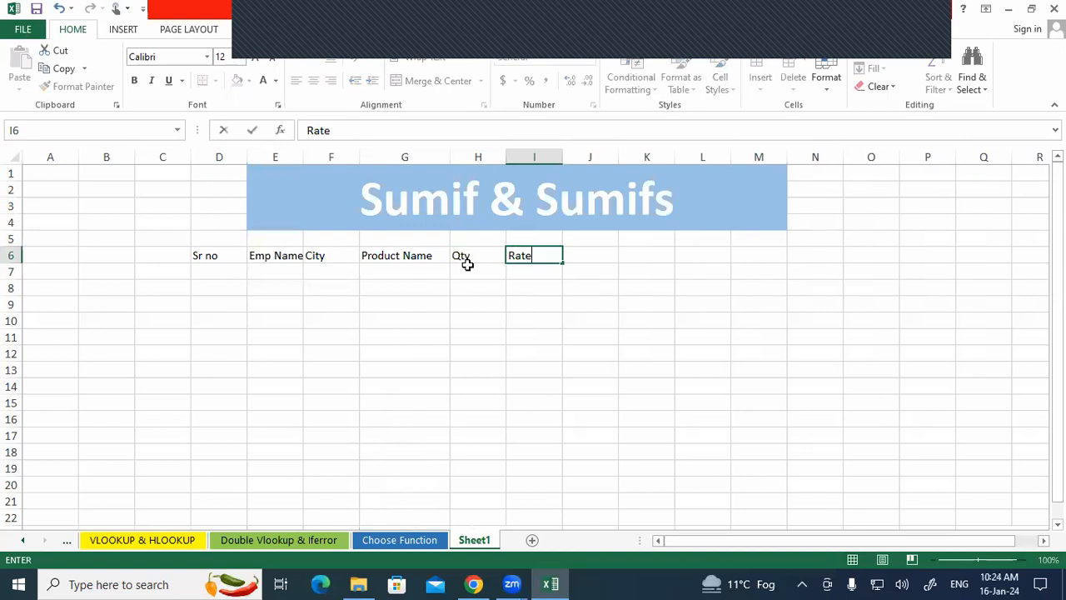
pyautogui.write('te')
pyautogui.click(468, 270)
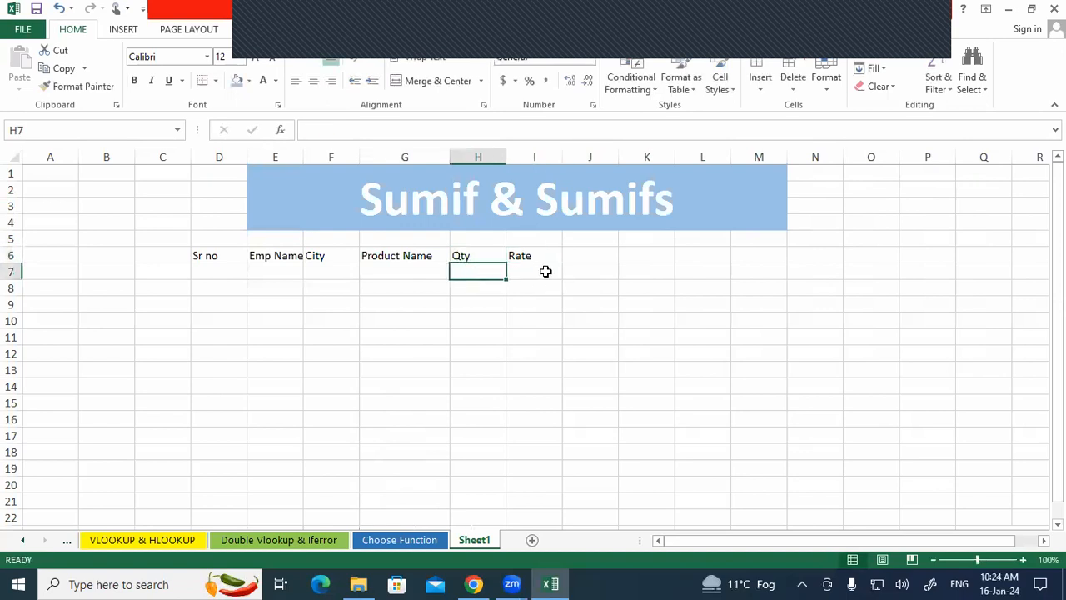
pyautogui.click(580, 254)
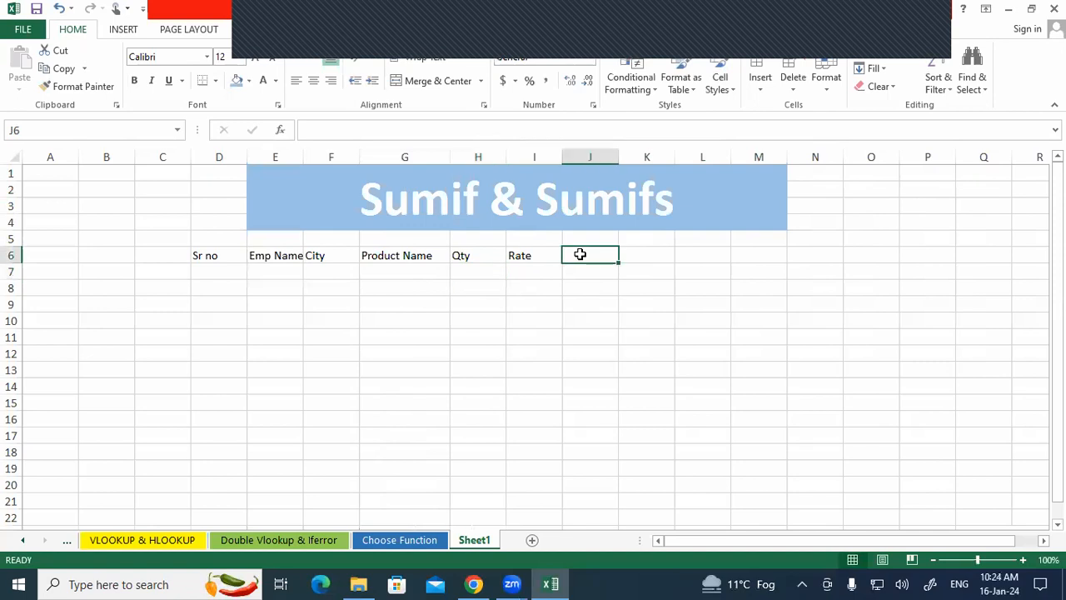
pyautogui.write('T')
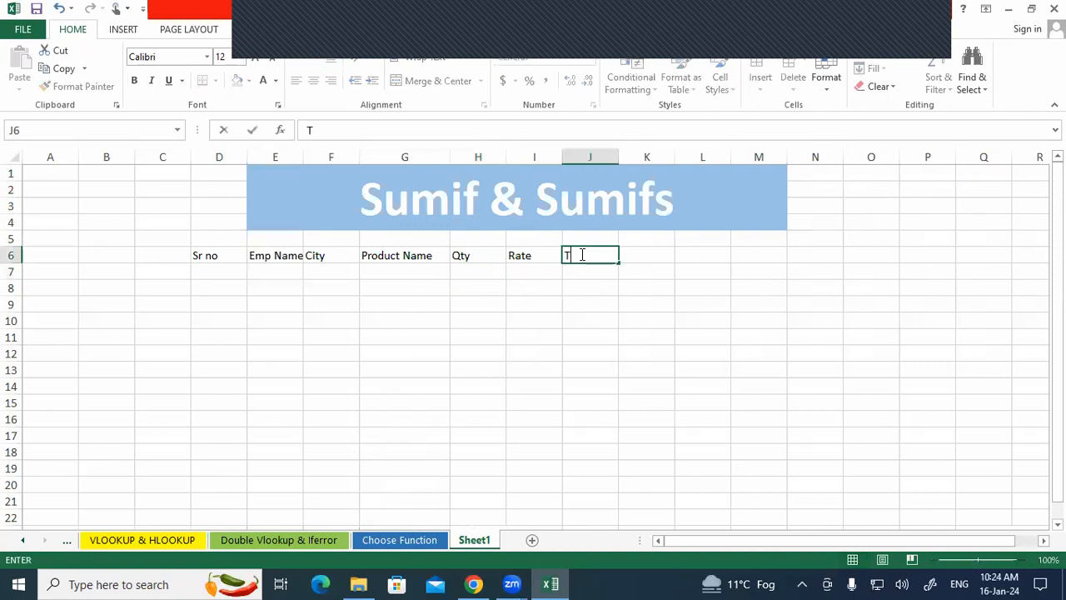
pyautogui.write('otal Amount')
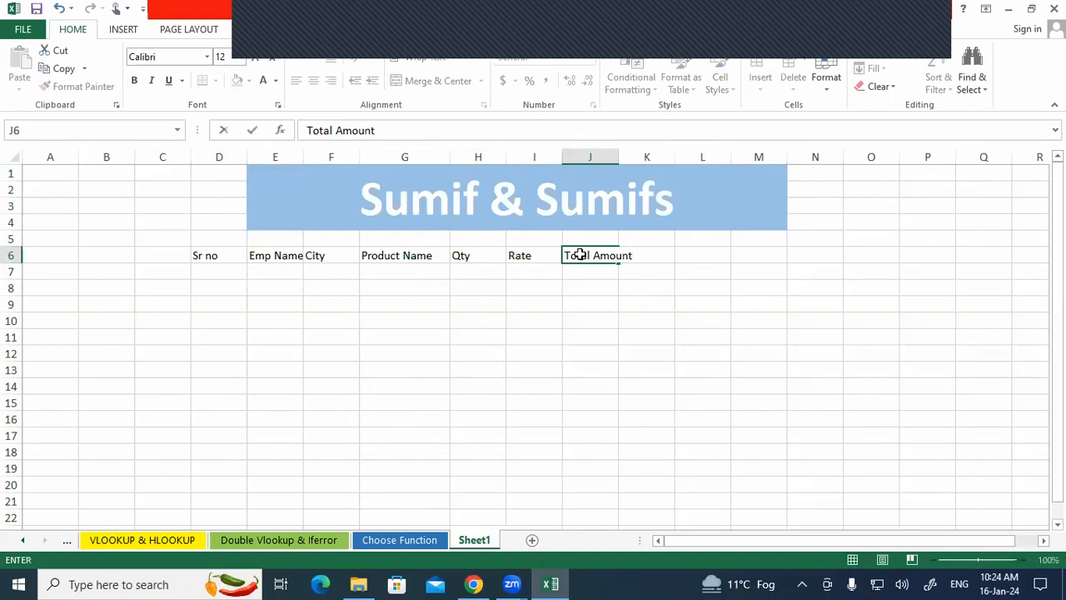
pyautogui.press('Return')
pyautogui.moveTo(619, 156); pyautogui.dragTo(646, 156)
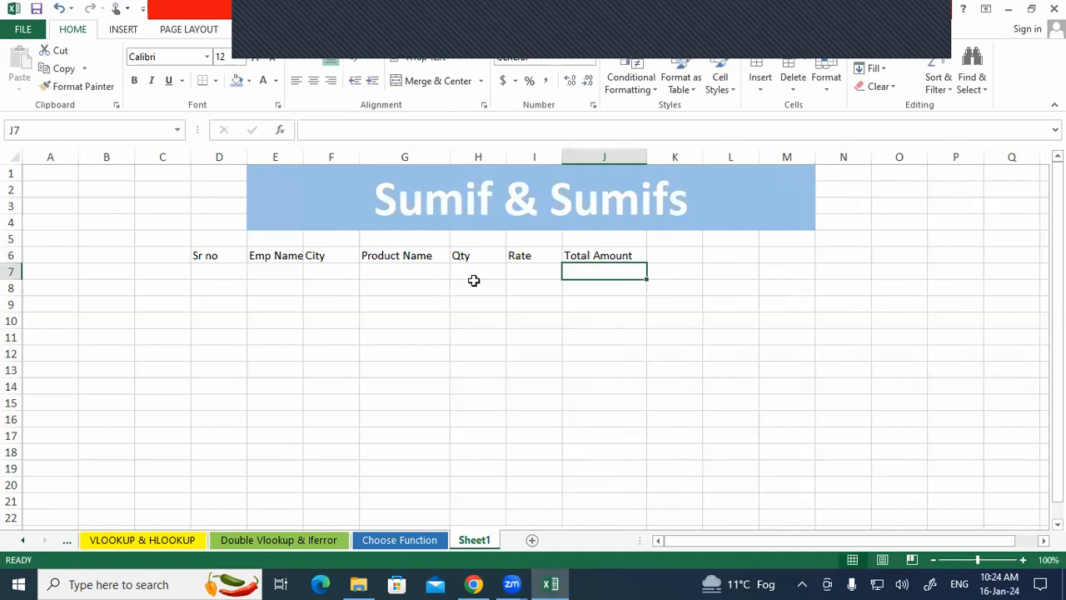
pyautogui.moveTo(303, 156); pyautogui.dragTo(318, 167)
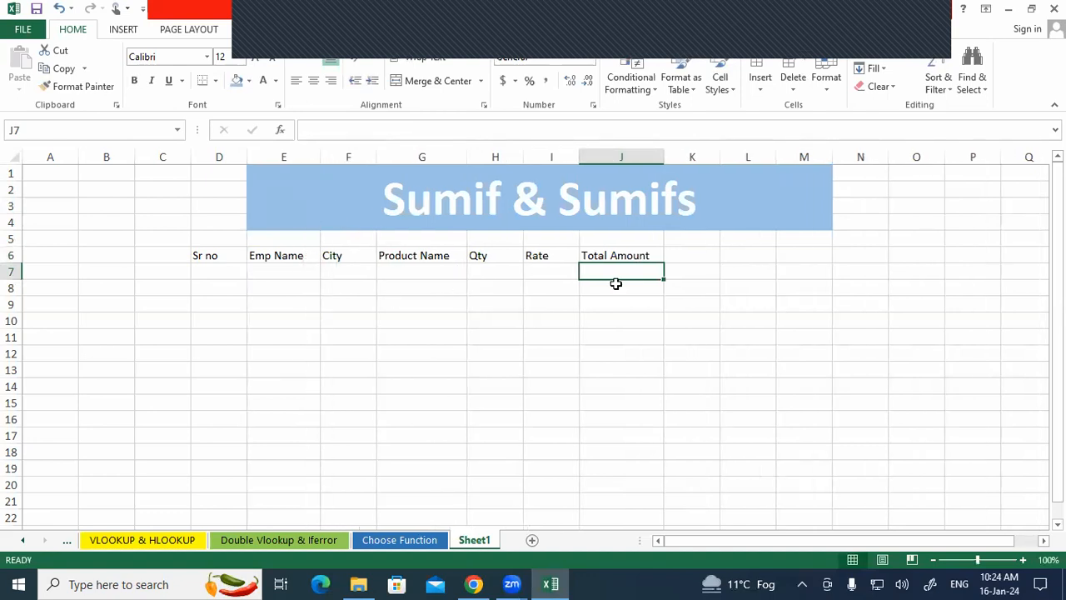
# - Move the header row from D6:J6 to F6:L6
pyautogui.moveTo(218, 256); pyautogui.dragTo(594, 260)
pyautogui.click(350, 286)
pyautogui.moveTo(199, 255); pyautogui.dragTo(745, 253)
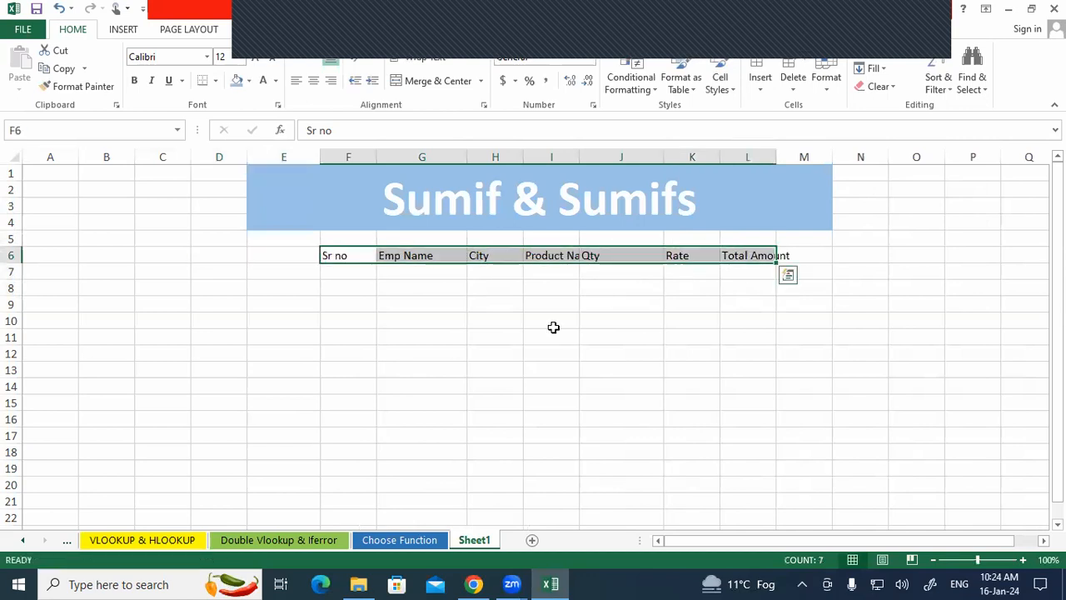
# - AutoFit the widths of columns F through M to their contents
pyautogui.moveTo(355, 157); pyautogui.dragTo(783, 158)
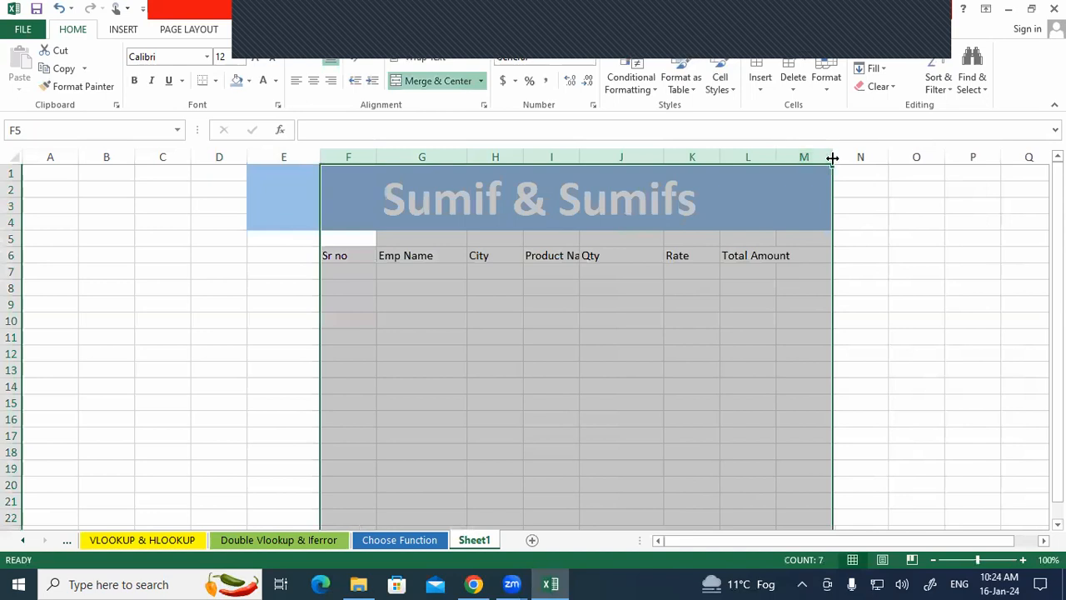
pyautogui.doubleClick(832, 158)
pyautogui.click(587, 349)
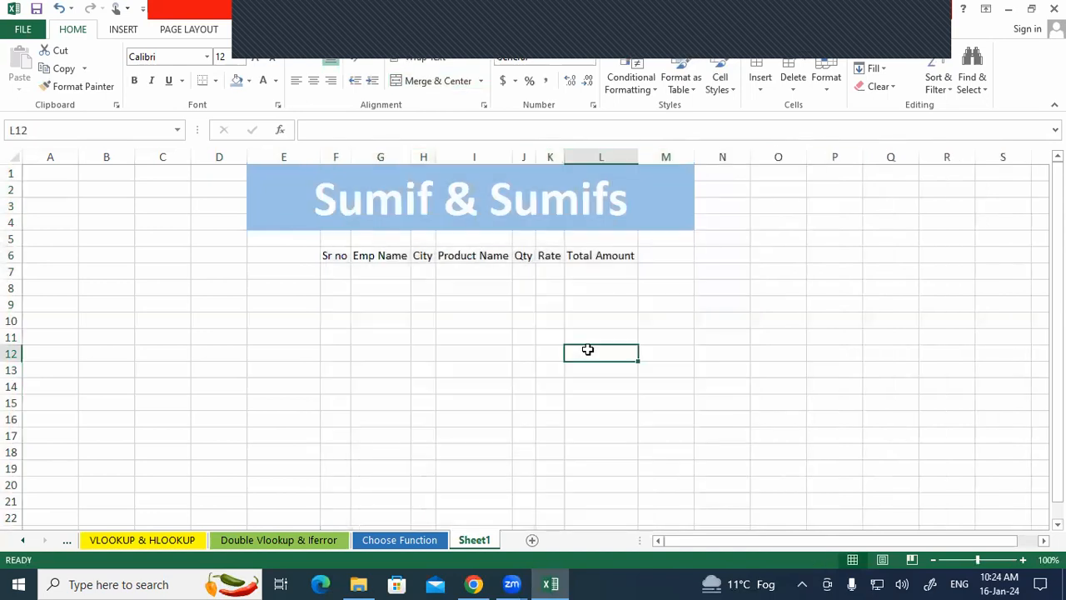
# - Make the headers in F6:L6 bold with a larger font size, and AutoFit columns F through L to their contents
pyautogui.moveTo(324, 254); pyautogui.dragTo(625, 255)
pyautogui.click(134, 80)
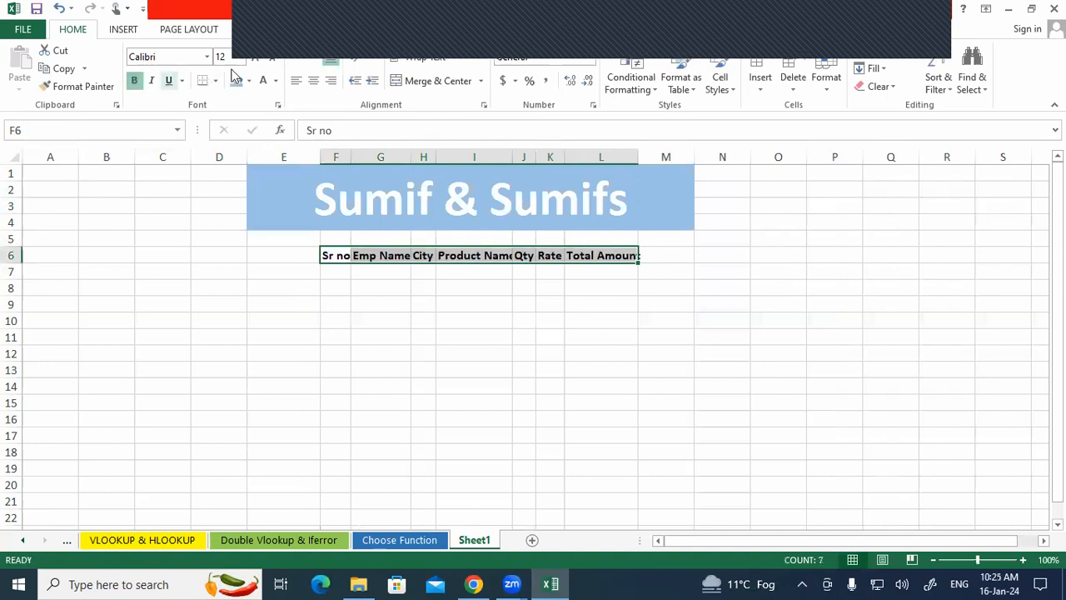
pyautogui.click(254, 58)
pyautogui.click(364, 309)
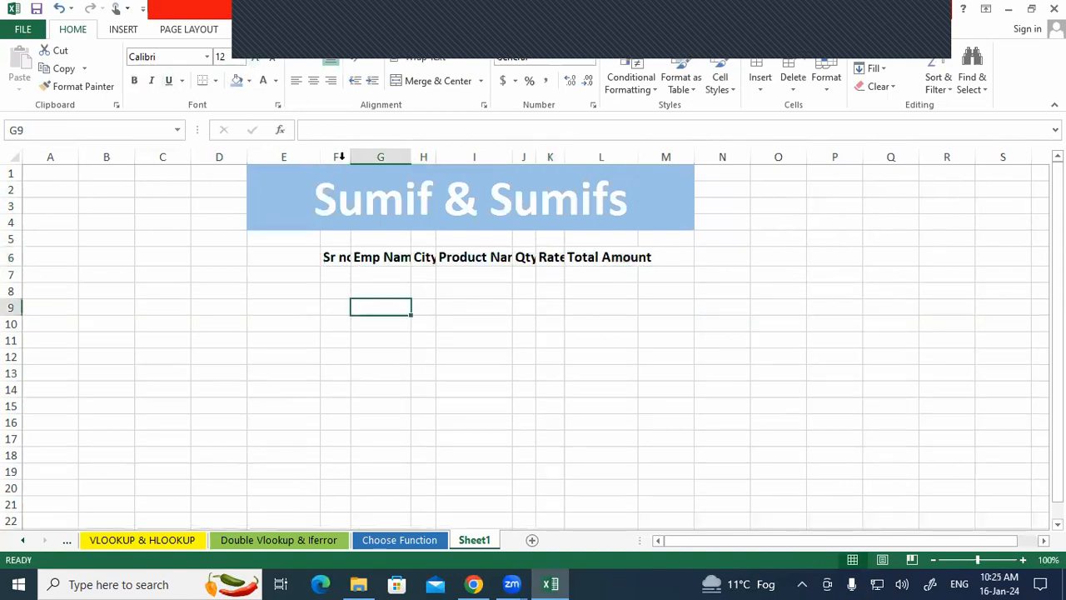
pyautogui.moveTo(336, 156); pyautogui.dragTo(614, 158)
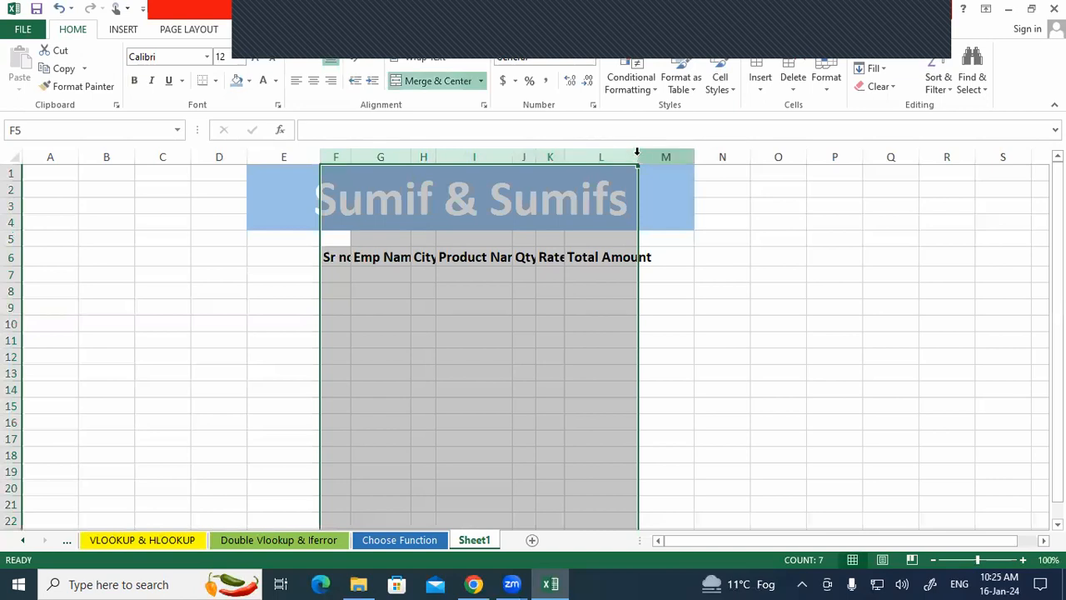
pyautogui.doubleClick(638, 157)
pyautogui.click(508, 323)
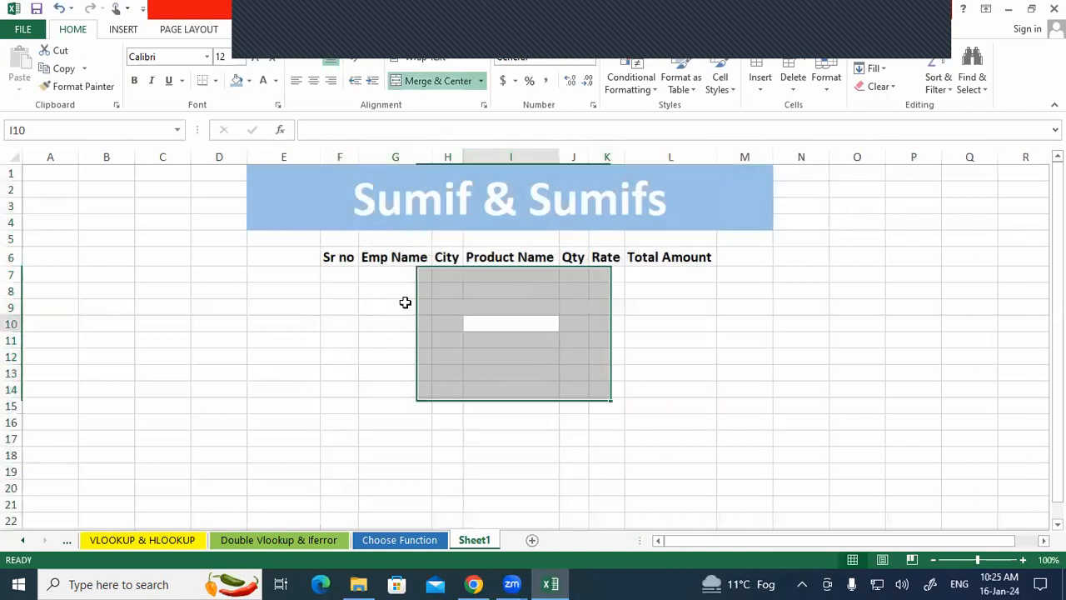
# - Enter 1 and 2 in F7:F8 and extend the serial number series down to 12 in F18
pyautogui.click(350, 270)
pyautogui.write('1')
pyautogui.press('Return')
pyautogui.write('2')
pyautogui.press('Return')
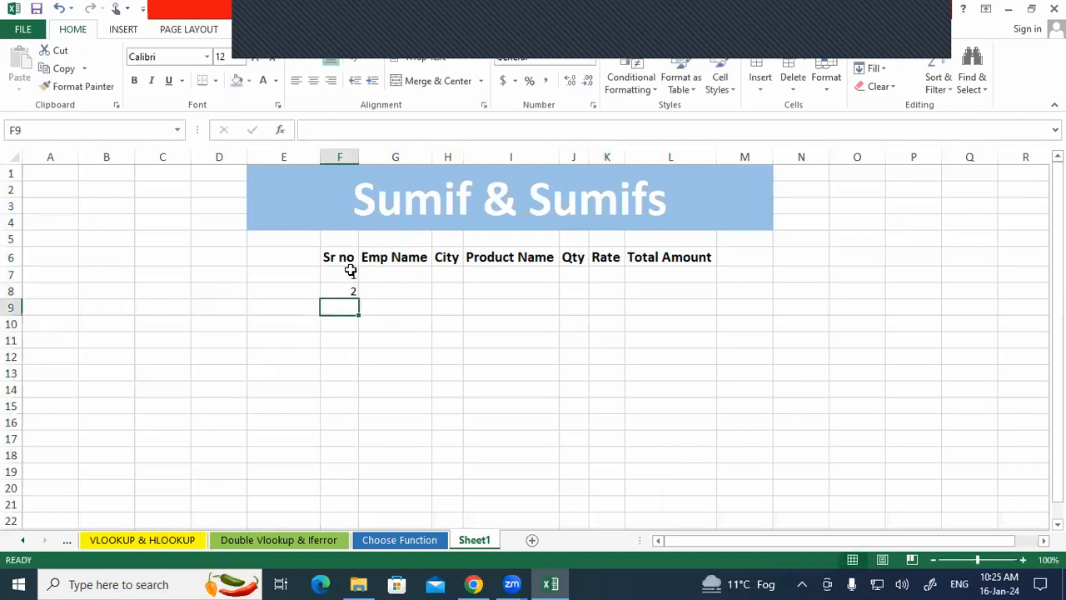
pyautogui.moveTo(350, 270); pyautogui.dragTo(357, 463)
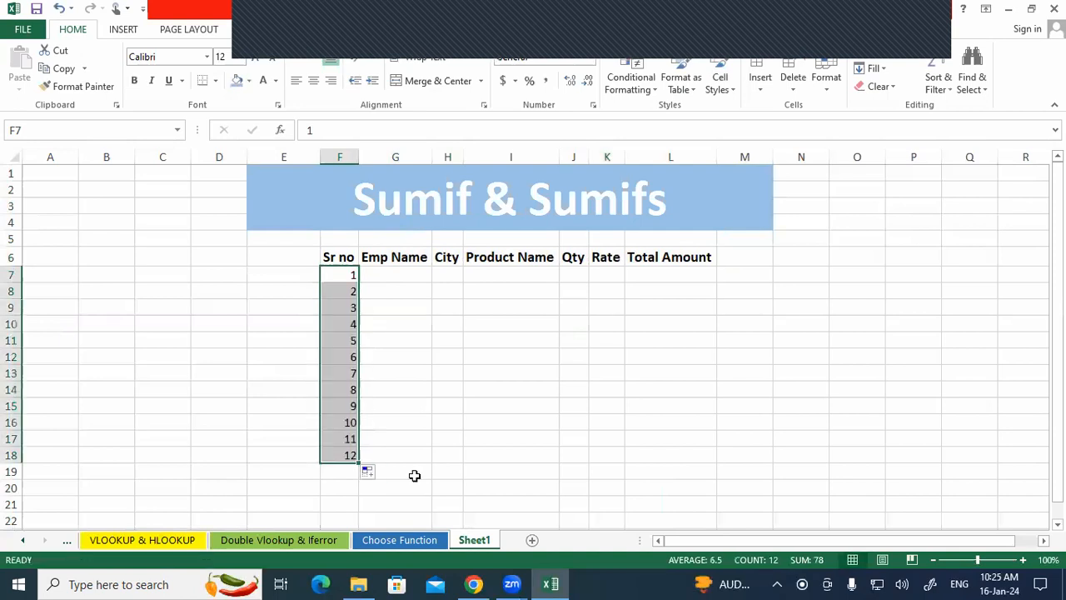
# - Copy the employee names in F9:F22 of the VLOOKUP & HLOOKUP sheet and paste them into Sheet1 starting at G7
pyautogui.click(180, 540)
pyautogui.click(353, 358)
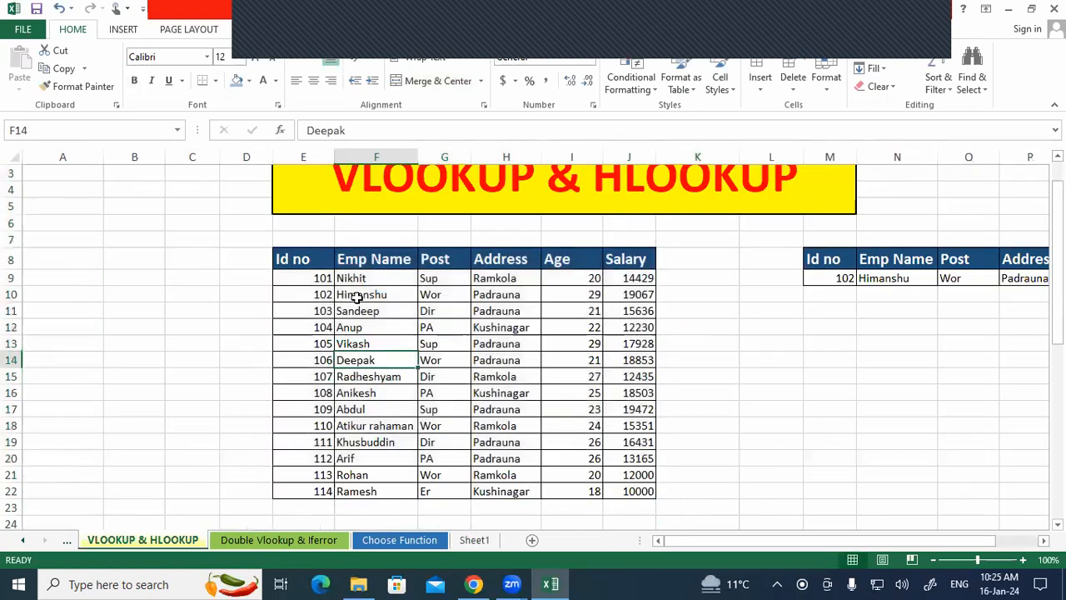
pyautogui.moveTo(363, 279); pyautogui.dragTo(364, 469)
pyautogui.rightClick(366, 383)
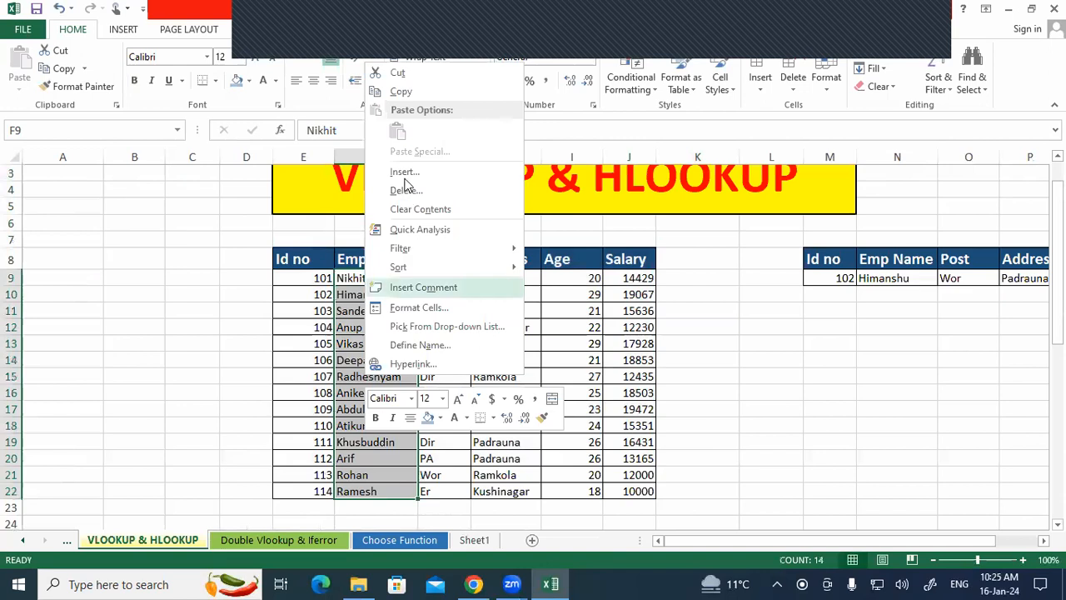
pyautogui.click(404, 92)
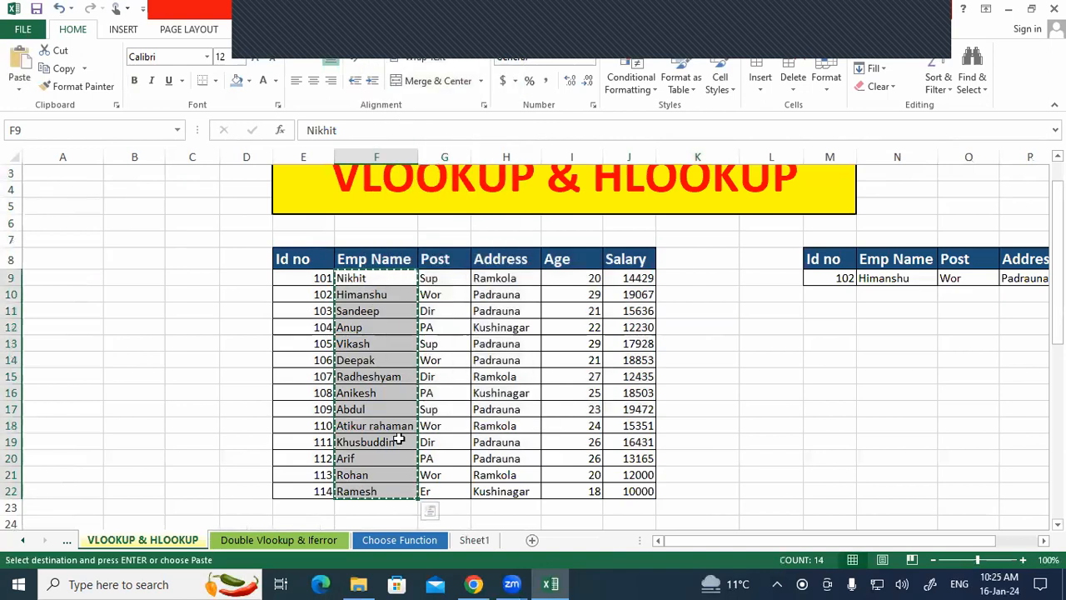
pyautogui.click(405, 539)
pyautogui.click(474, 539)
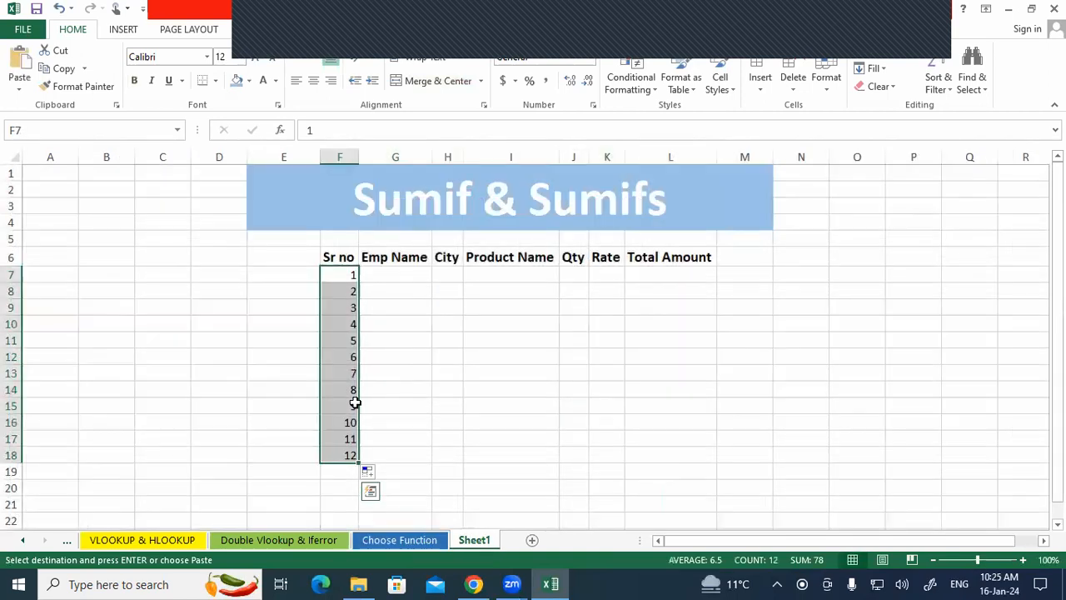
pyautogui.click(396, 275)
pyautogui.hotkey('ctrl', 'v')
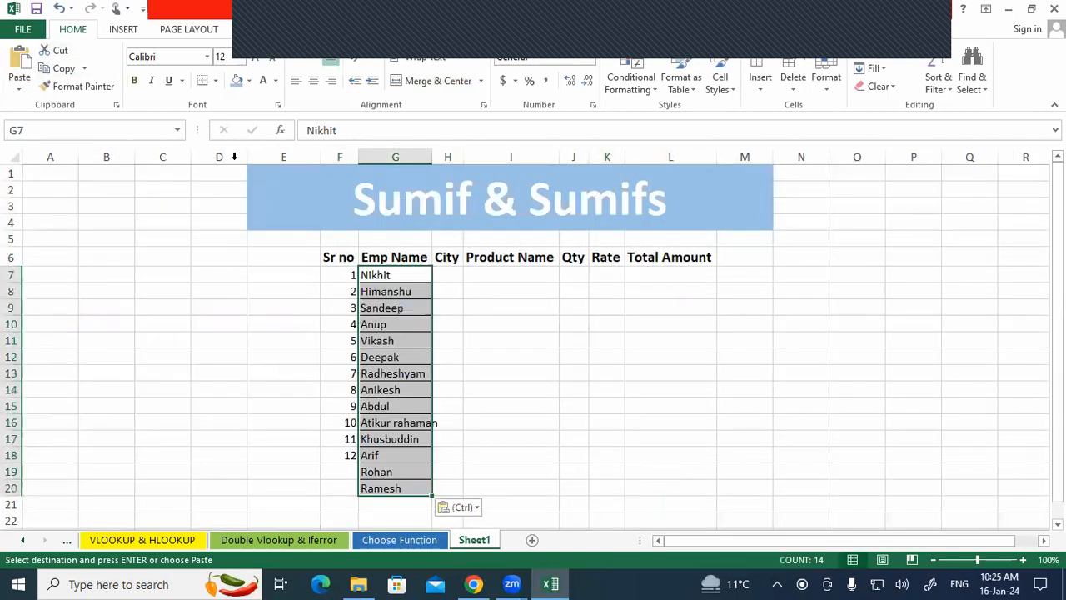
# - AutoFit column G to the pasted names and extend the Sr no series to 14 in F20
pyautogui.doubleClick(432, 158)
pyautogui.click(521, 356)
pyautogui.moveTo(340, 423); pyautogui.dragTo(359, 488)
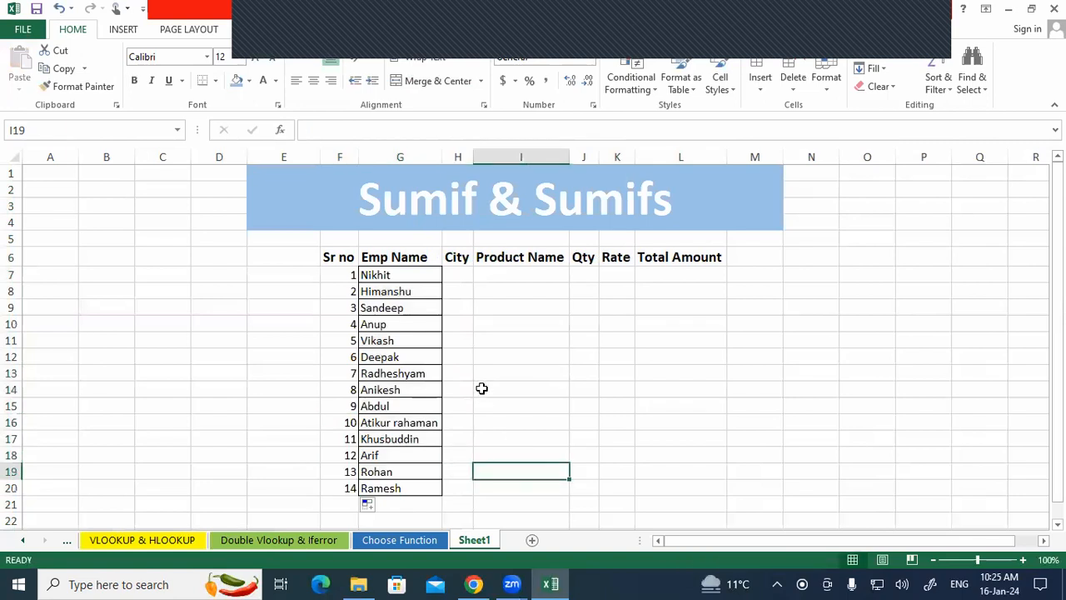
# - Widen the City column and enter Padrauna, Ramkola and Kushinagar in H7:H9
pyautogui.moveTo(473, 157); pyautogui.dragTo(528, 157)
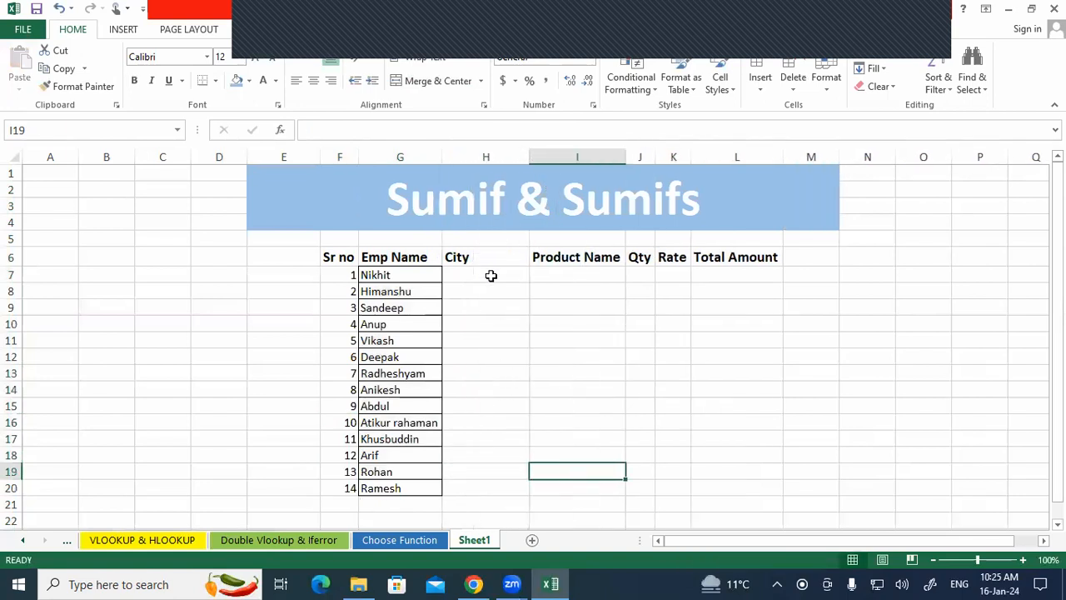
pyautogui.click(491, 276)
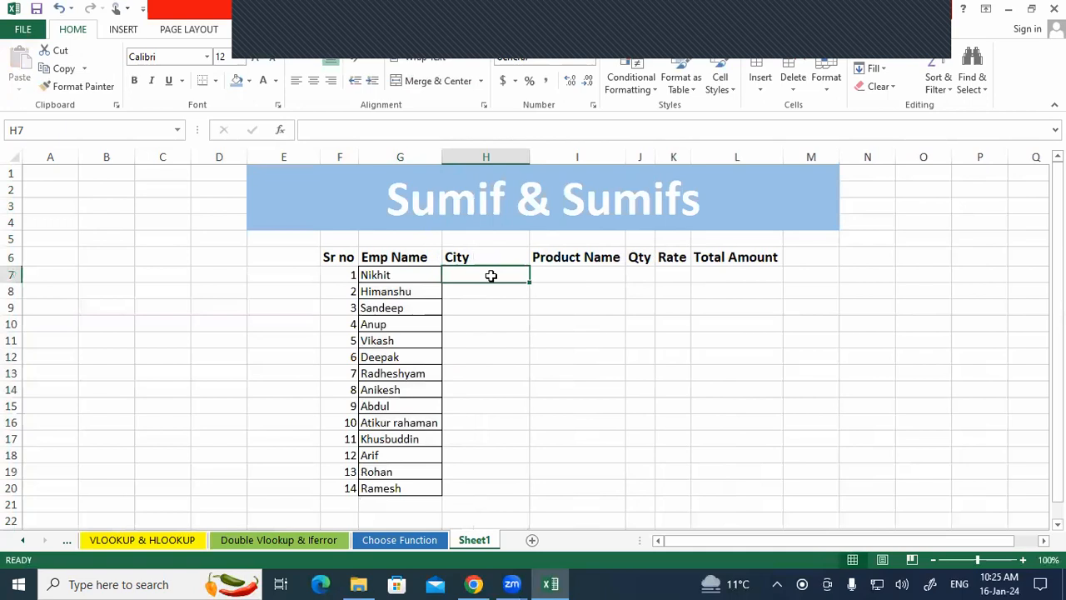
pyautogui.write('Padrauna')
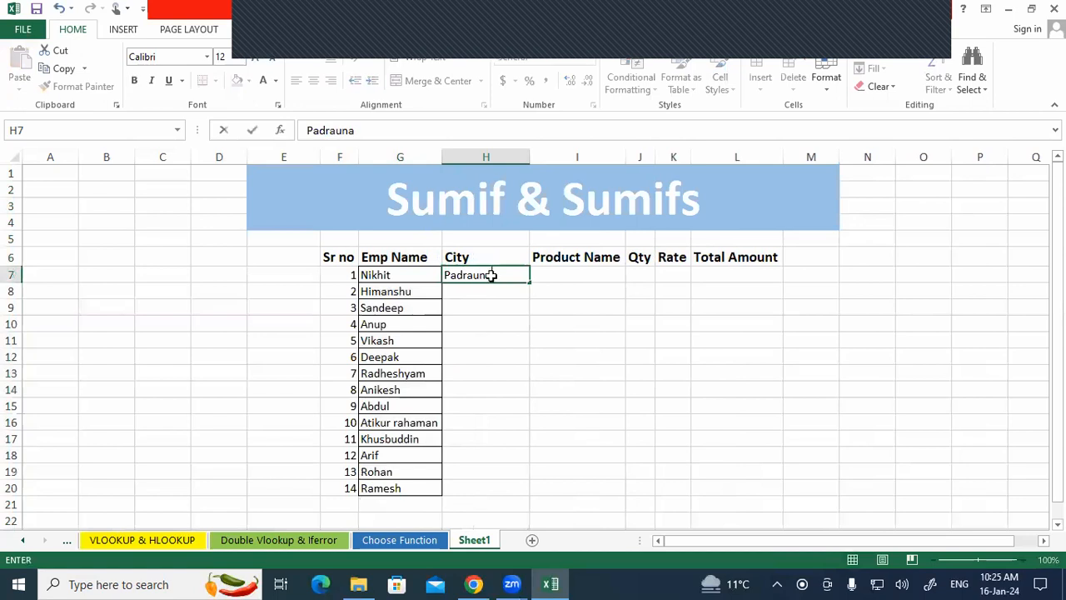
pyautogui.press('Return')
pyautogui.write('Ramkola')
pyautogui.press('Return')
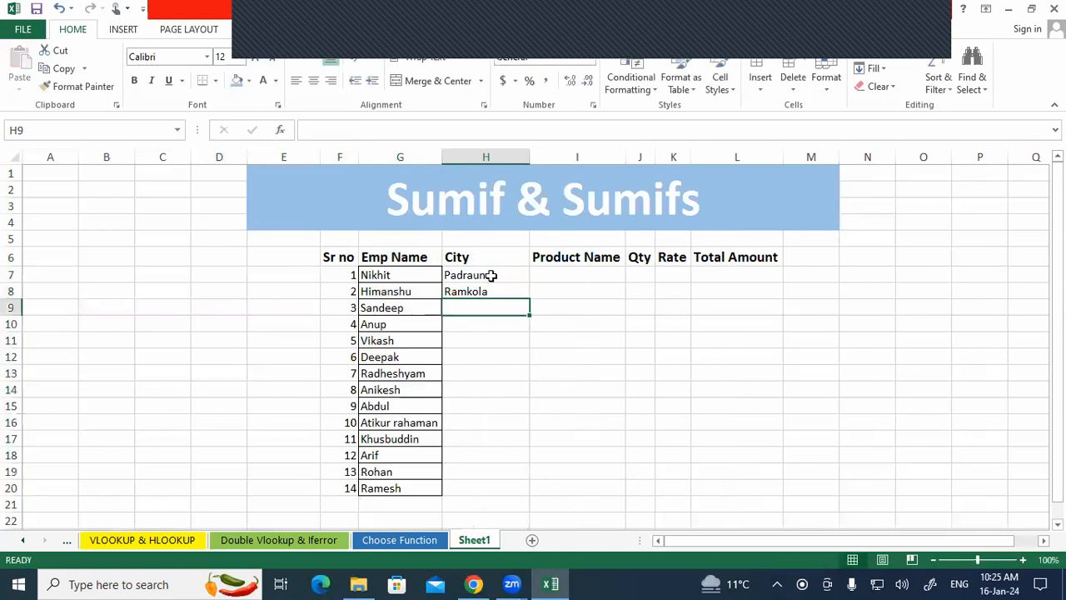
pyautogui.write('Kus')
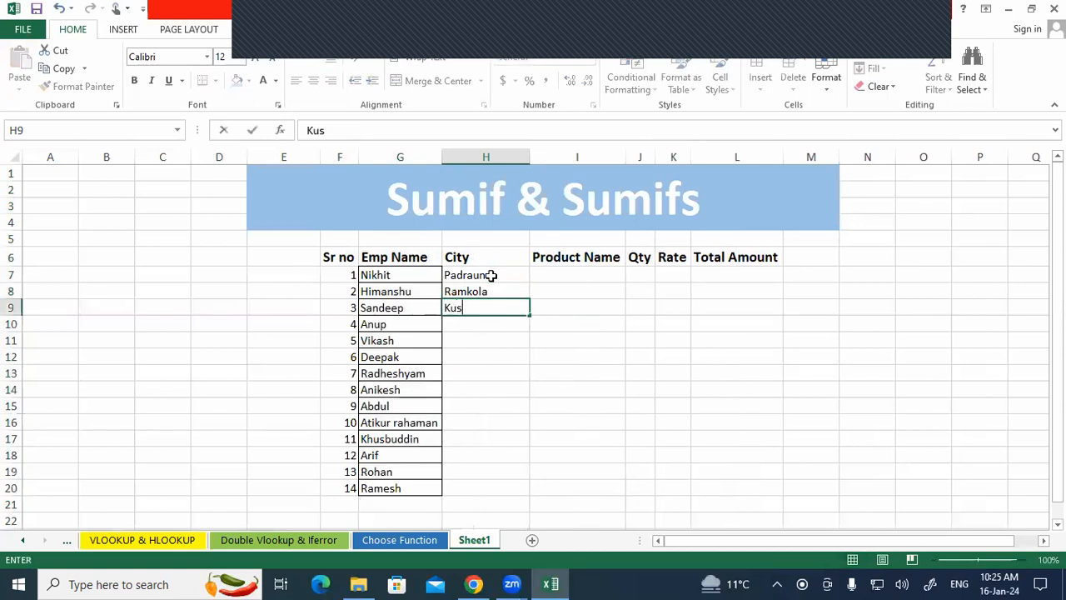
pyautogui.write('hinagar')
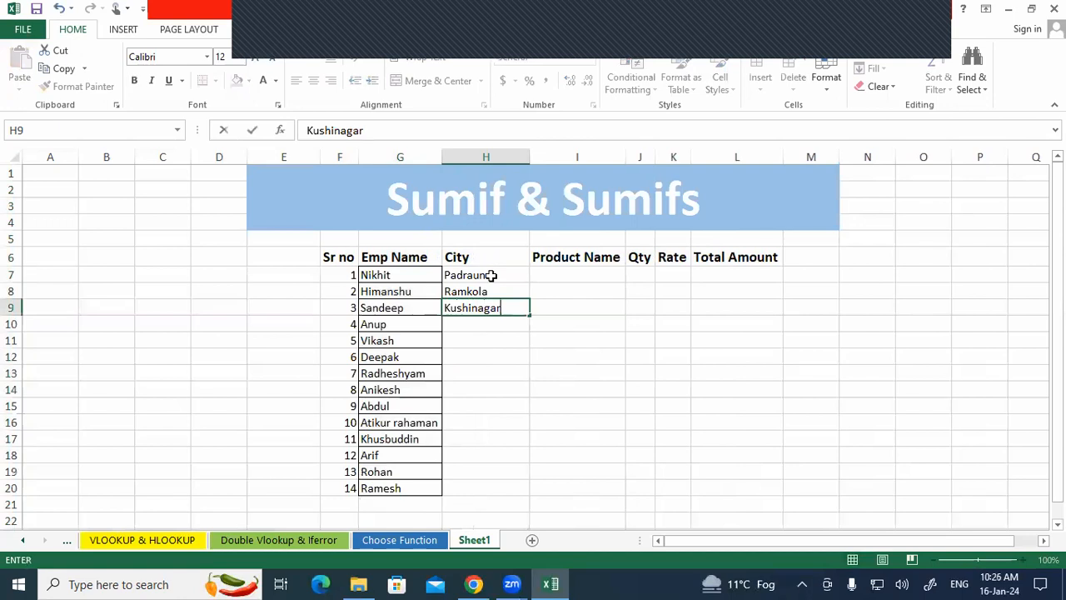
pyautogui.press('Return')
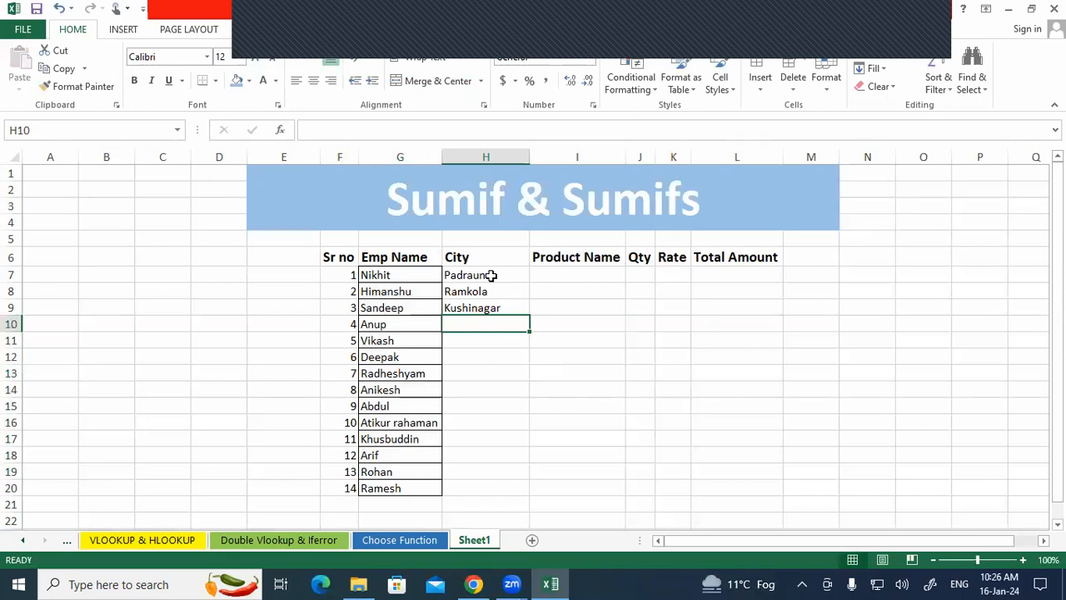
# - Enter Tamkuhi Raj in H10 and fill the four cities in H7:H10 down through H20
pyautogui.write('Ta')
pyautogui.write('mkus')
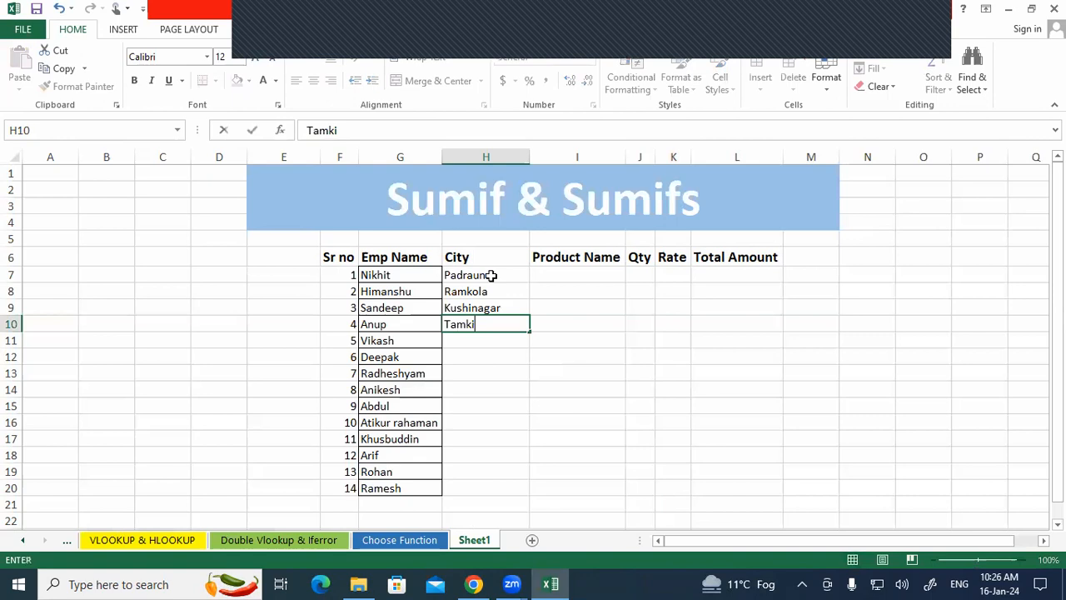
pyautogui.press('BackSpace')
pyautogui.write('hi Raj')
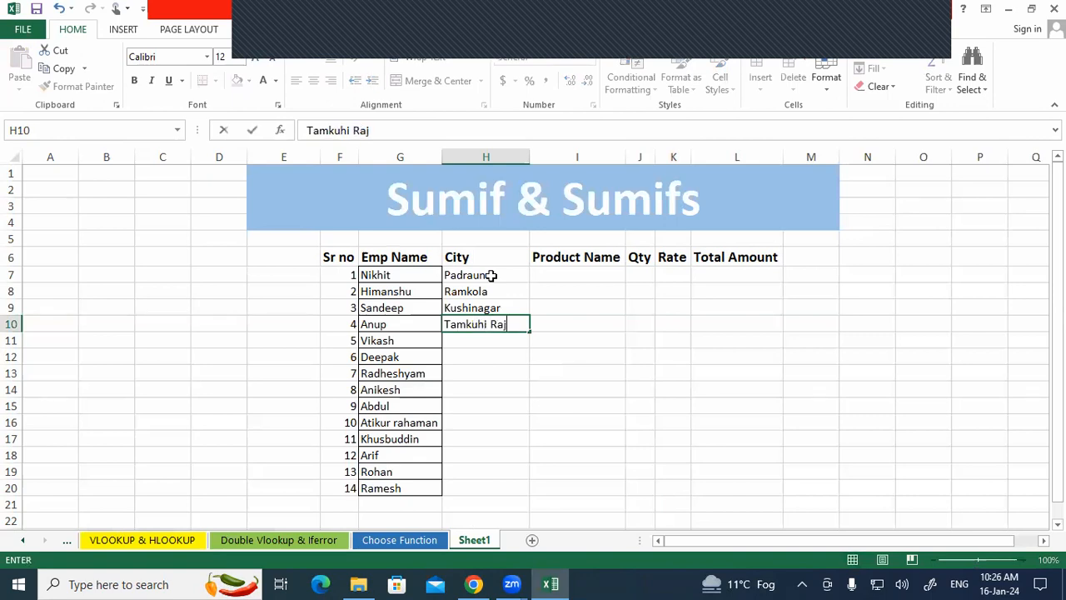
pyautogui.press('Return')
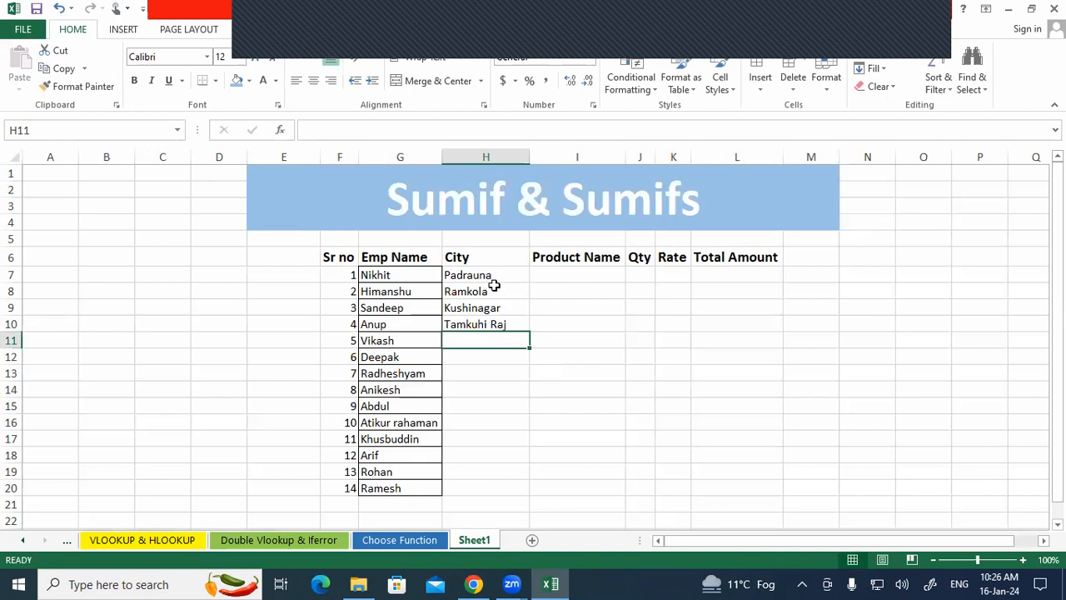
pyautogui.moveTo(491, 275); pyautogui.dragTo(516, 493)
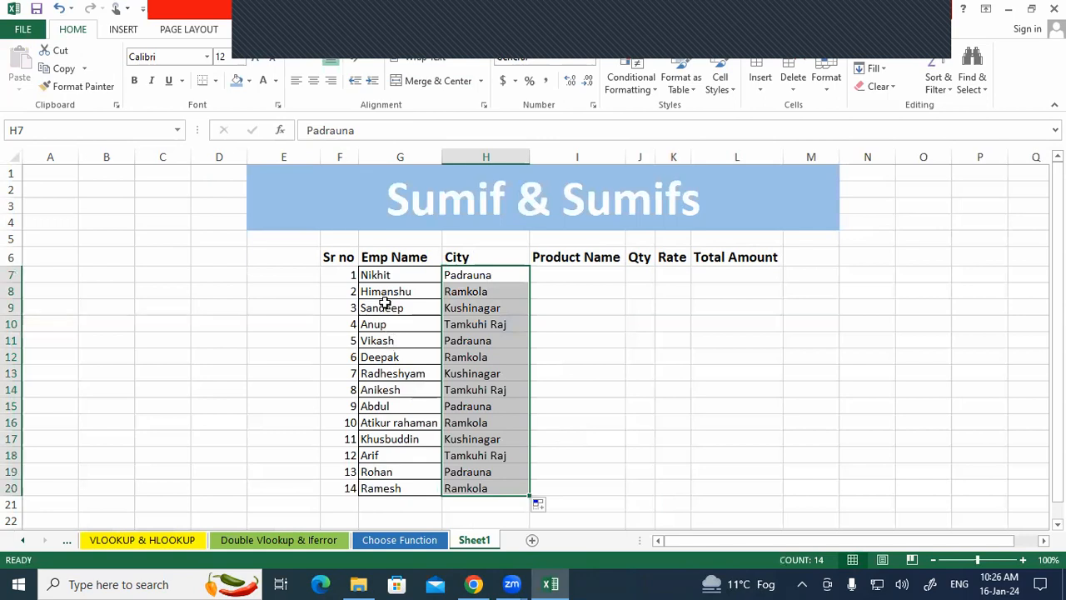
# - Copy the first three employee names in G7:G9 over the names in G12:G14 and G18:G20
pyautogui.moveTo(393, 274); pyautogui.dragTo(402, 307)
pyautogui.hotkey('ctrl', 'c')
pyautogui.click(381, 357)
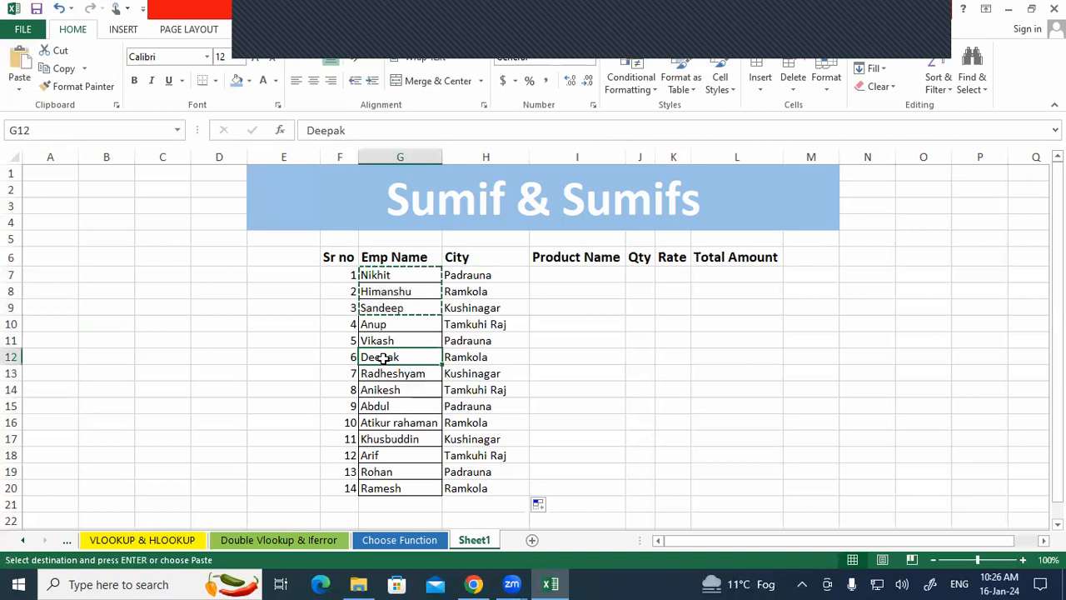
pyautogui.hotkey('ctrl', 'v')
pyautogui.click(382, 451)
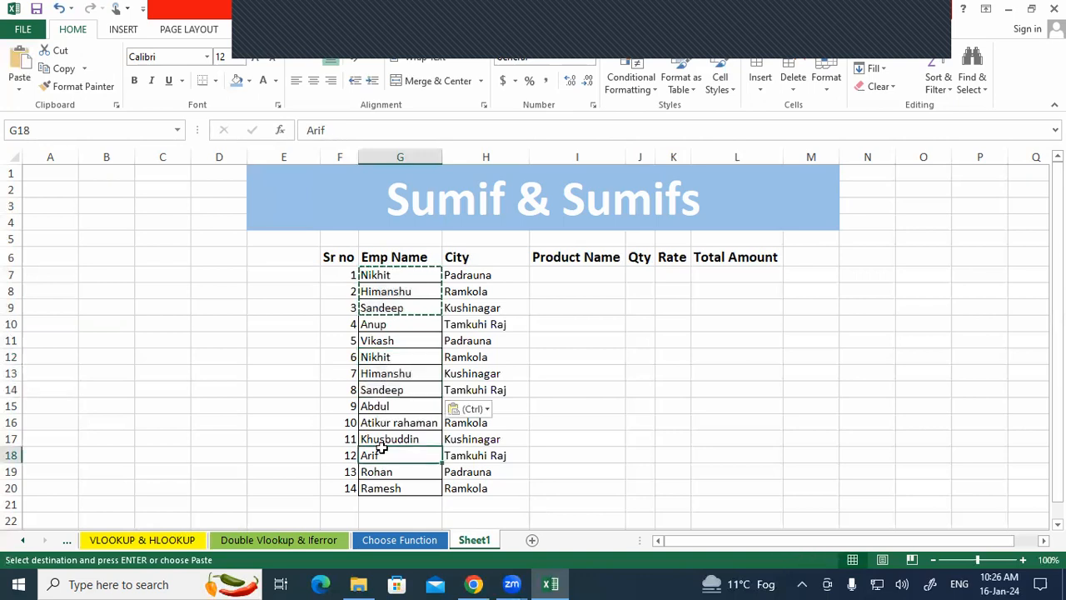
pyautogui.hotkey('ctrl', 'v')
pyautogui.click(644, 469)
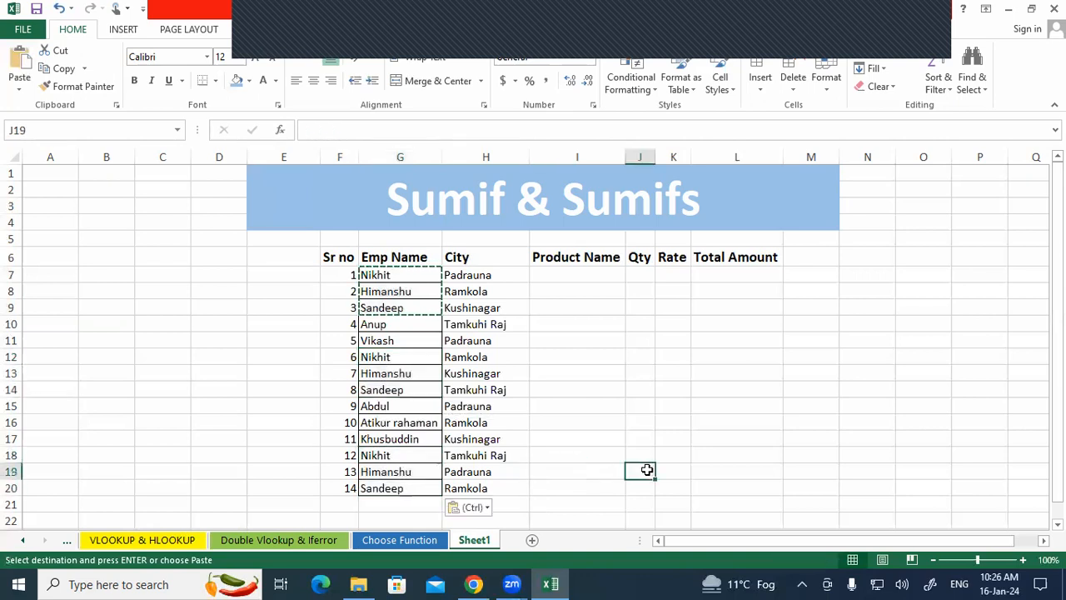
pyautogui.press('Escape')
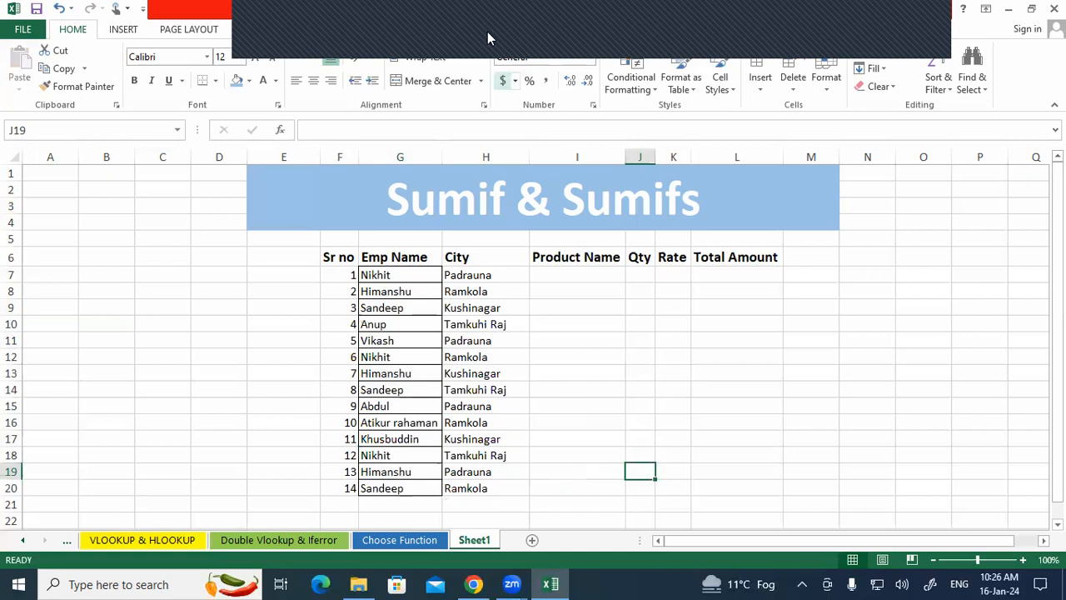
pyautogui.click(655, 139)
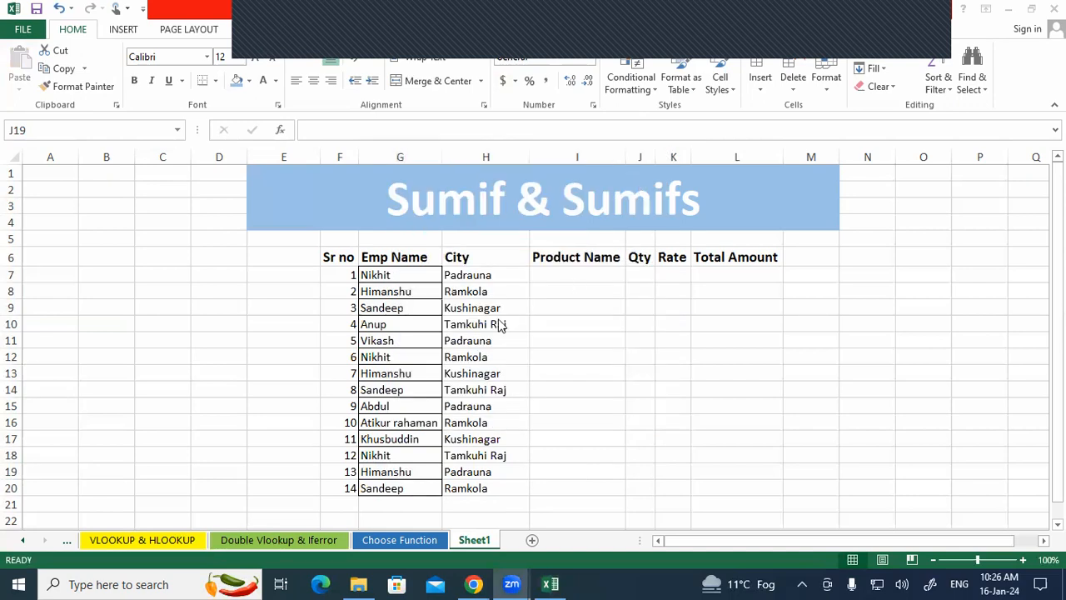
# - Enter the product names SSD, HDD, LCD and LED in I7:I10
pyautogui.click(549, 274)
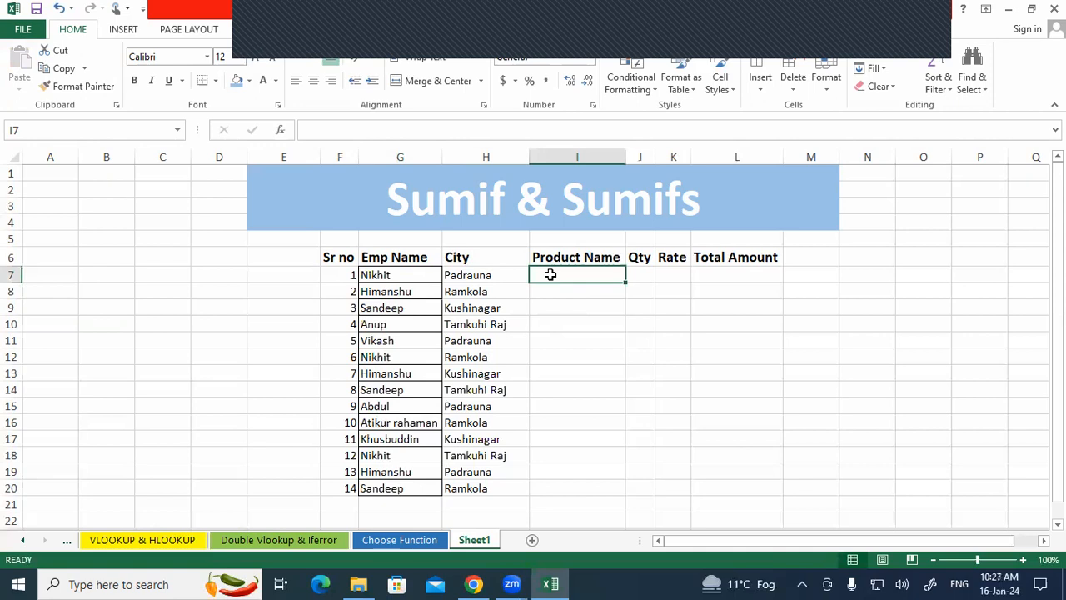
pyautogui.write('SSD')
pyautogui.press('Return')
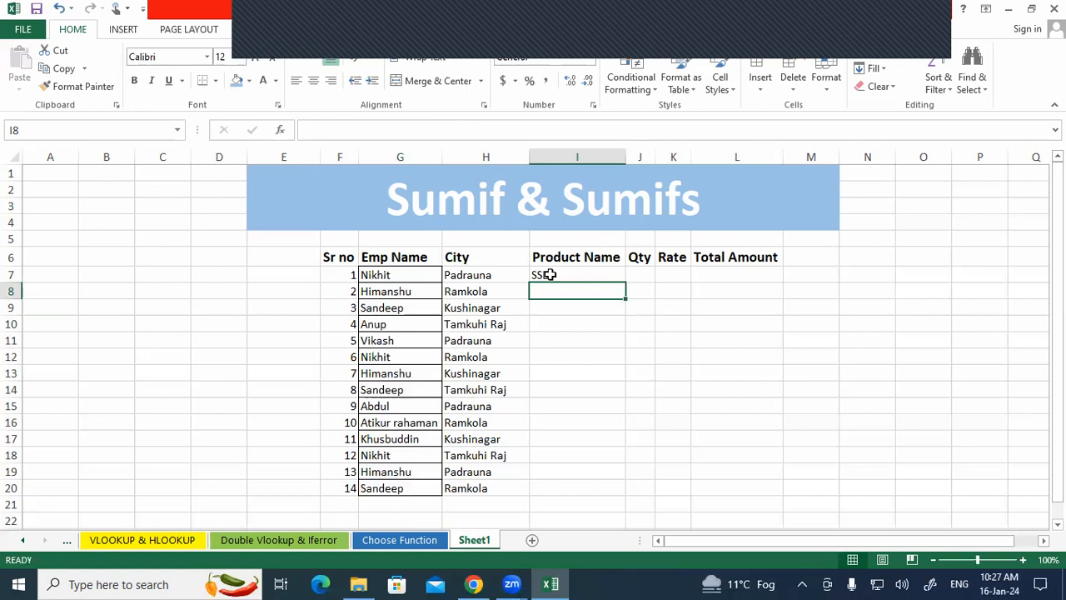
pyautogui.write('H')
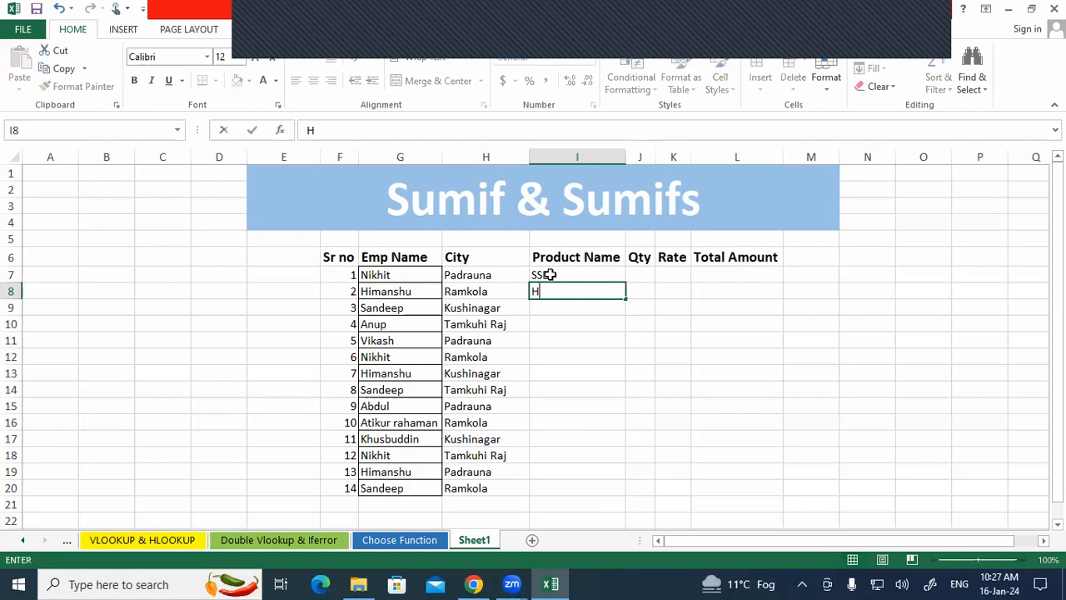
pyautogui.write('DD')
pyautogui.press('Return')
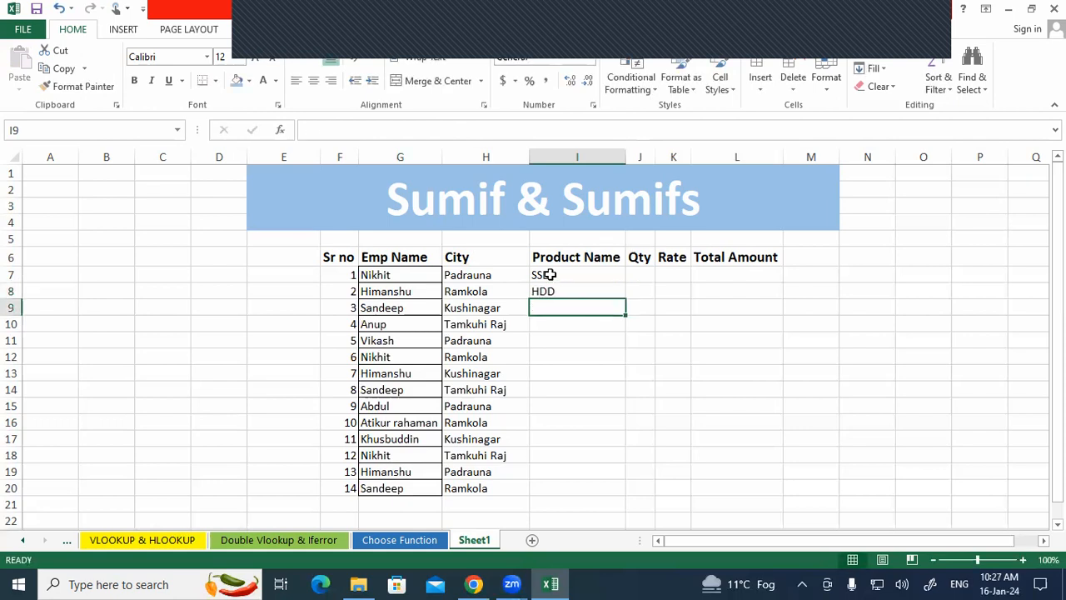
pyautogui.write('LCD')
pyautogui.press('Return')
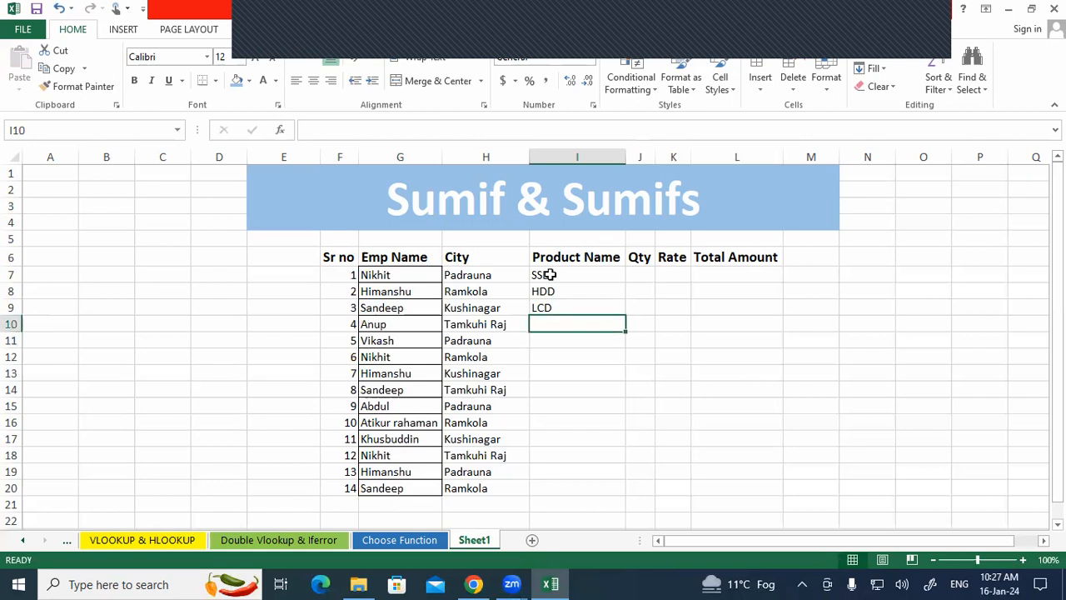
pyautogui.write('LED')
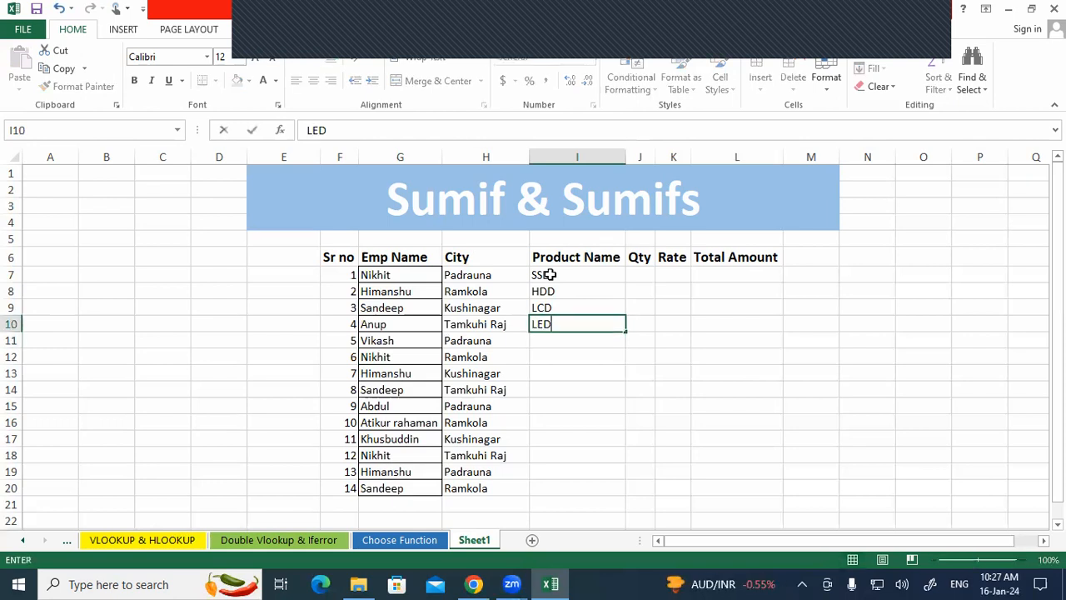
pyautogui.press('Return')
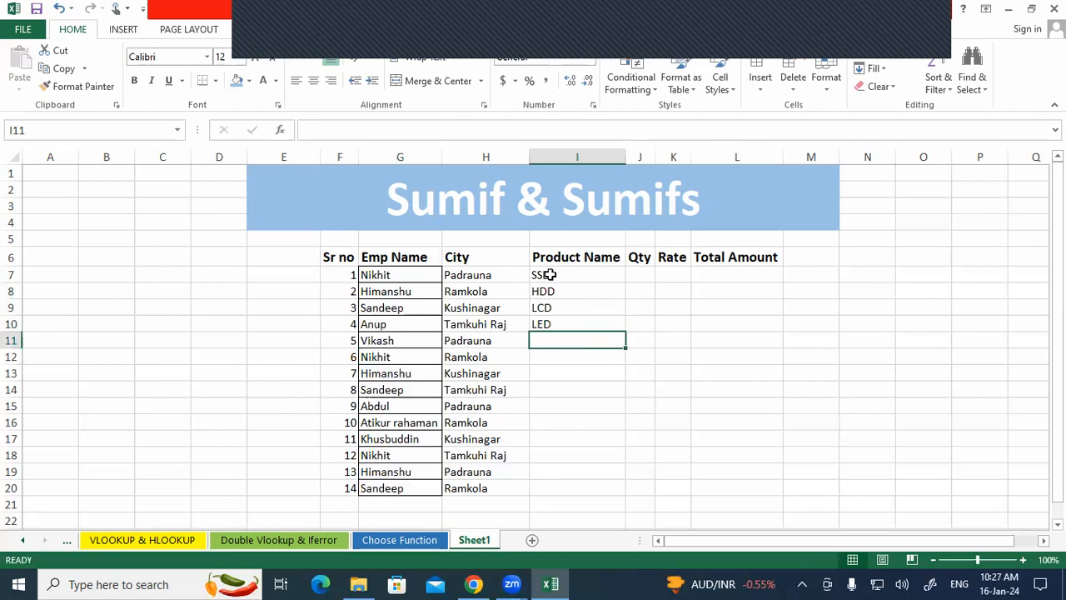
# - Enter the product names CD and DVD in I11 and I12
pyautogui.write('CD')
pyautogui.press('Return')
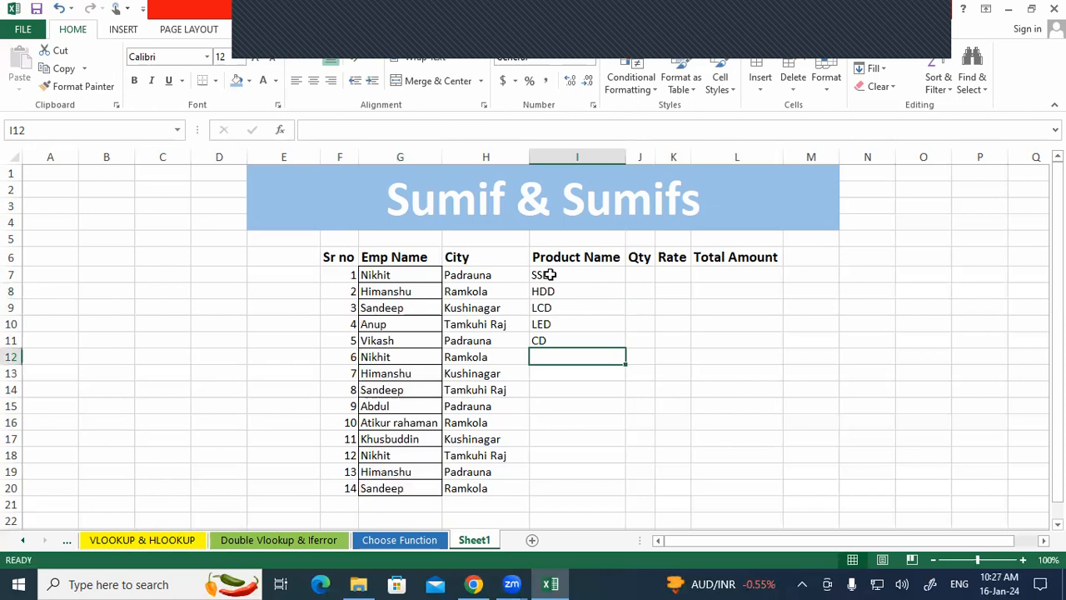
pyautogui.write('DVS')
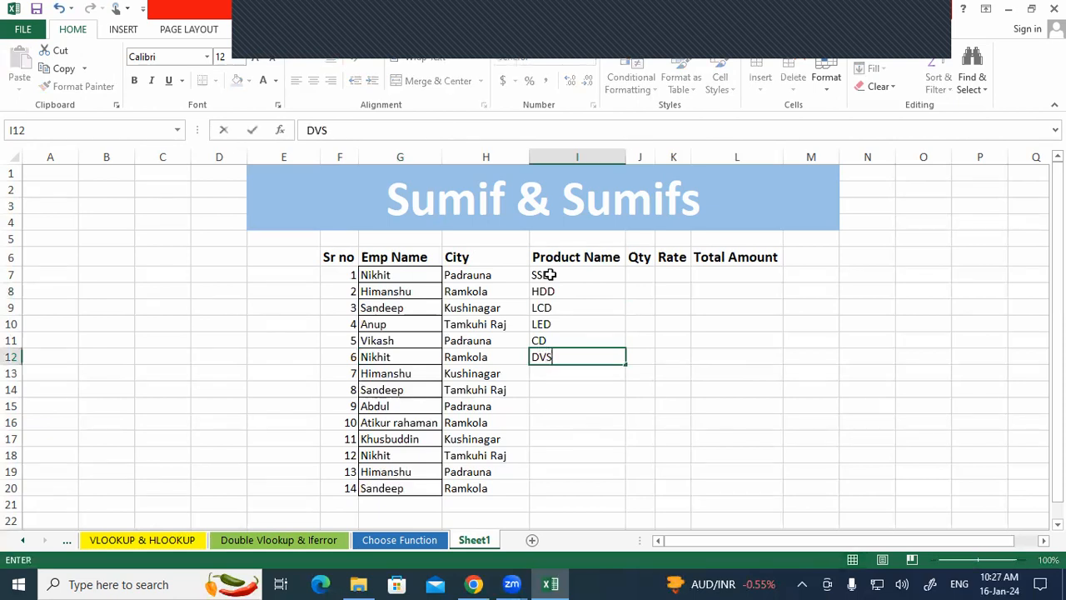
pyautogui.press('BackSpace')
pyautogui.write('D')
pyautogui.press('Return')
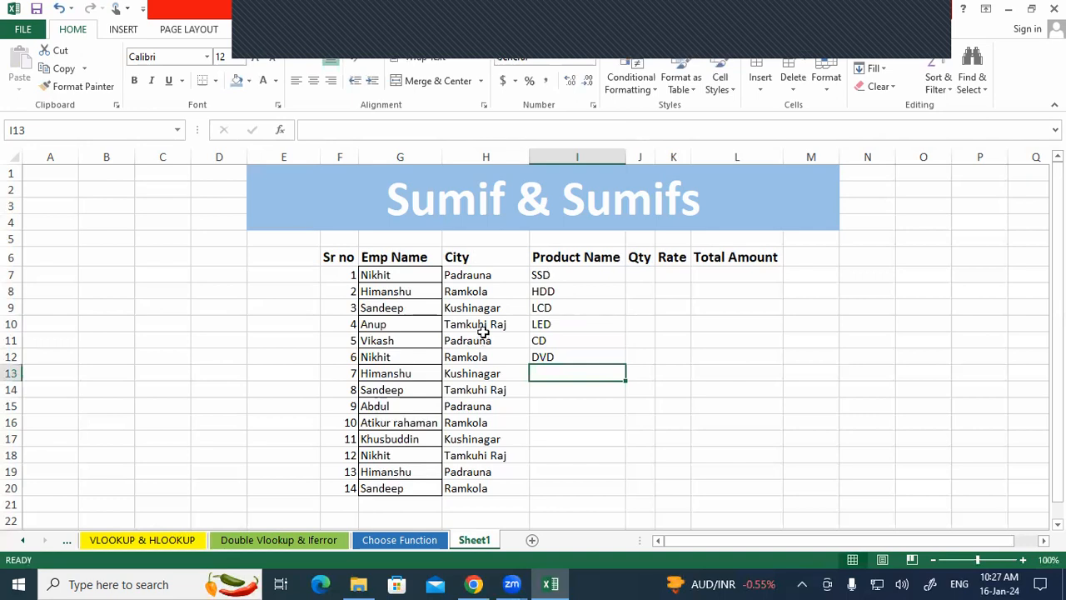
# - Fill the six product names in I7:I12 down through I20 and widen the Qty column
pyautogui.moveTo(580, 277); pyautogui.dragTo(612, 495)
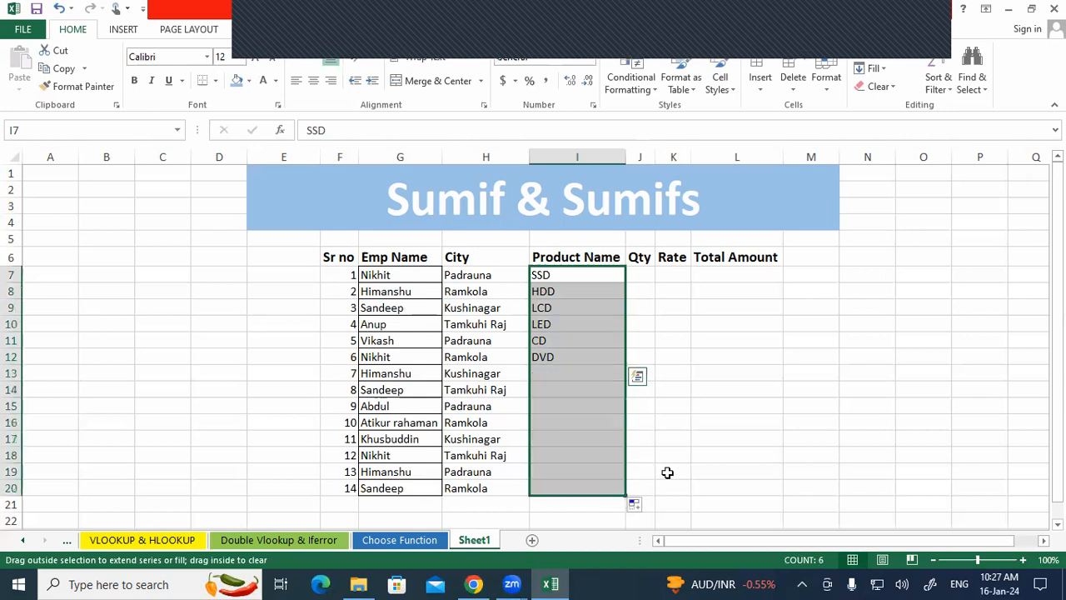
pyautogui.click(696, 466)
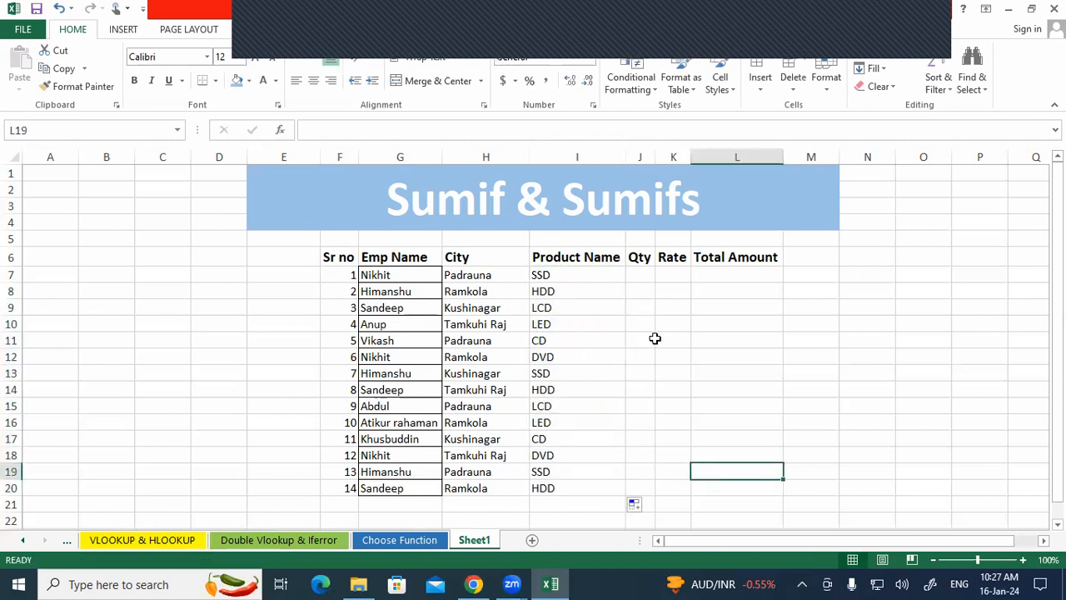
pyautogui.moveTo(656, 157); pyautogui.dragTo(672, 157)
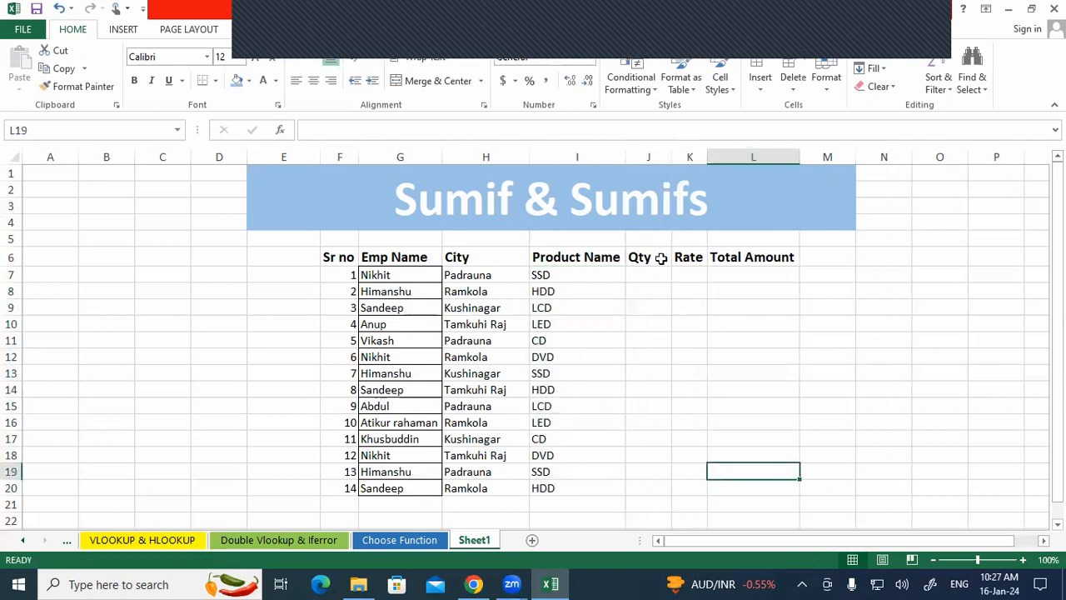
pyautogui.click(652, 273)
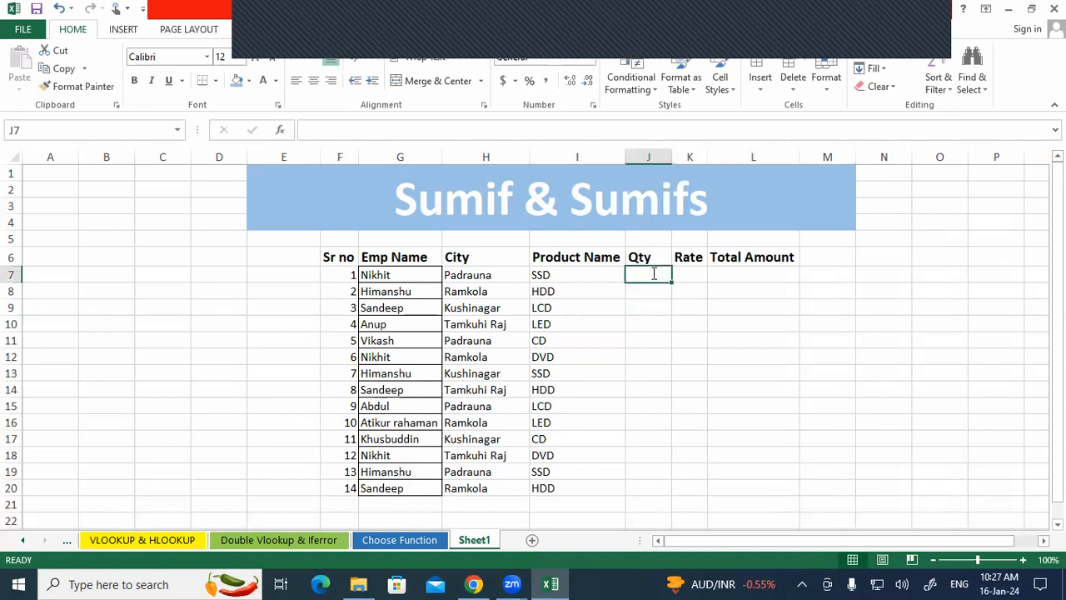
pyautogui.write('=RANDB')
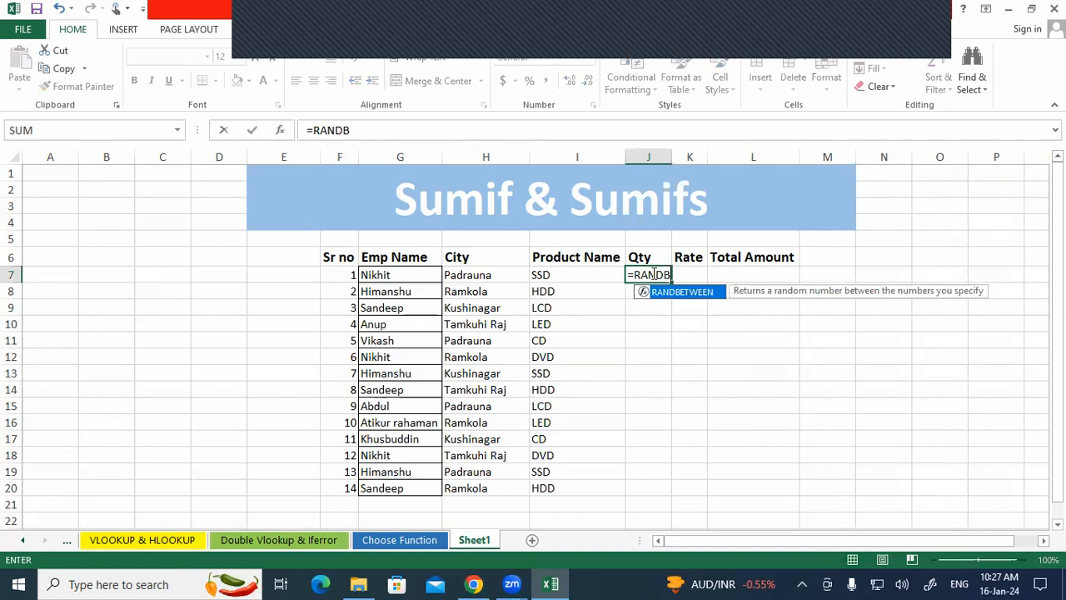
pyautogui.press('Tab')
pyautogui.press('Return')
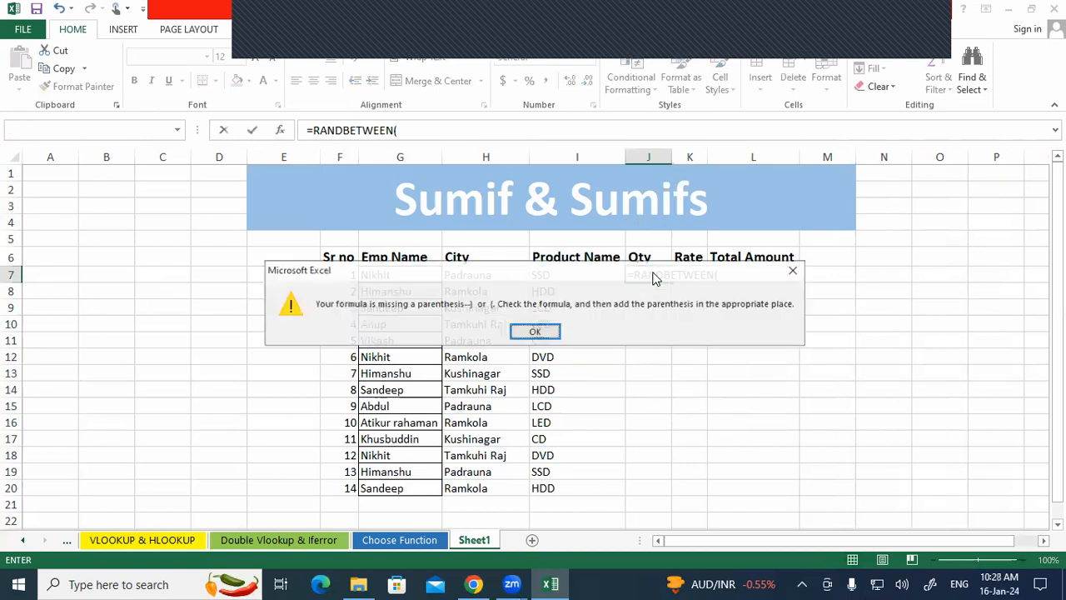
pyautogui.press('Return')
pyautogui.press('Escape')
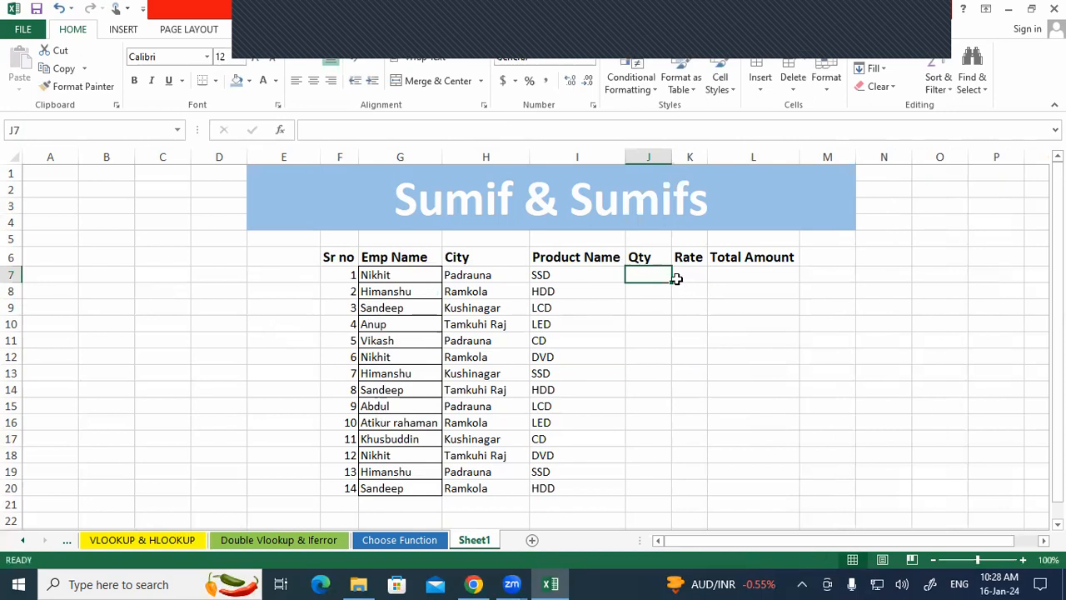
# - Enter =RANDBETWEEN(10,30) in J7 and fill it down the Qty column through J20
pyautogui.write('=RAND')
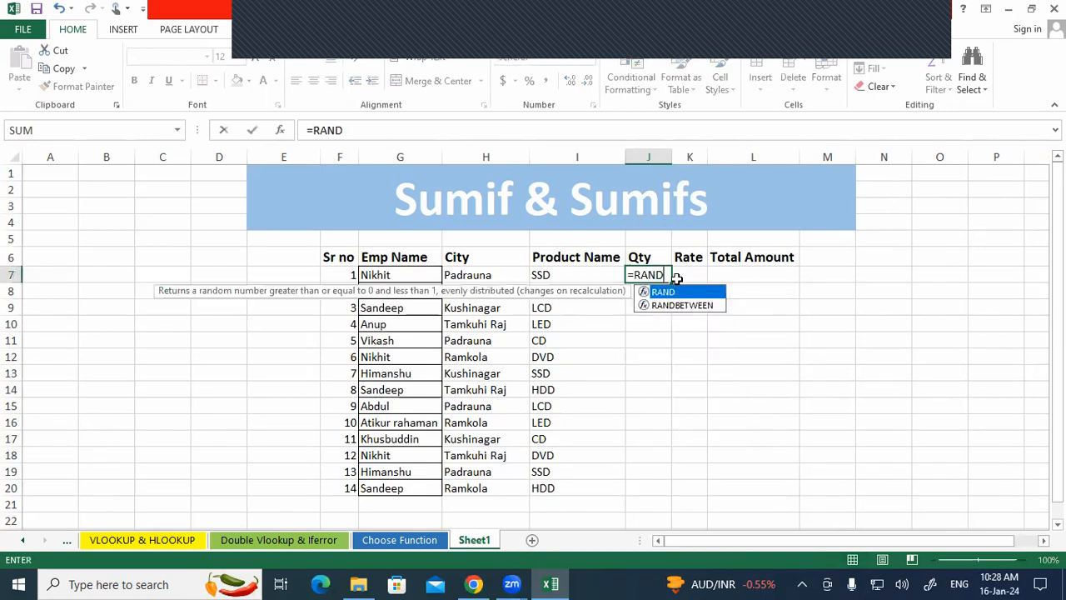
pyautogui.press('Down')
pyautogui.press('Tab')
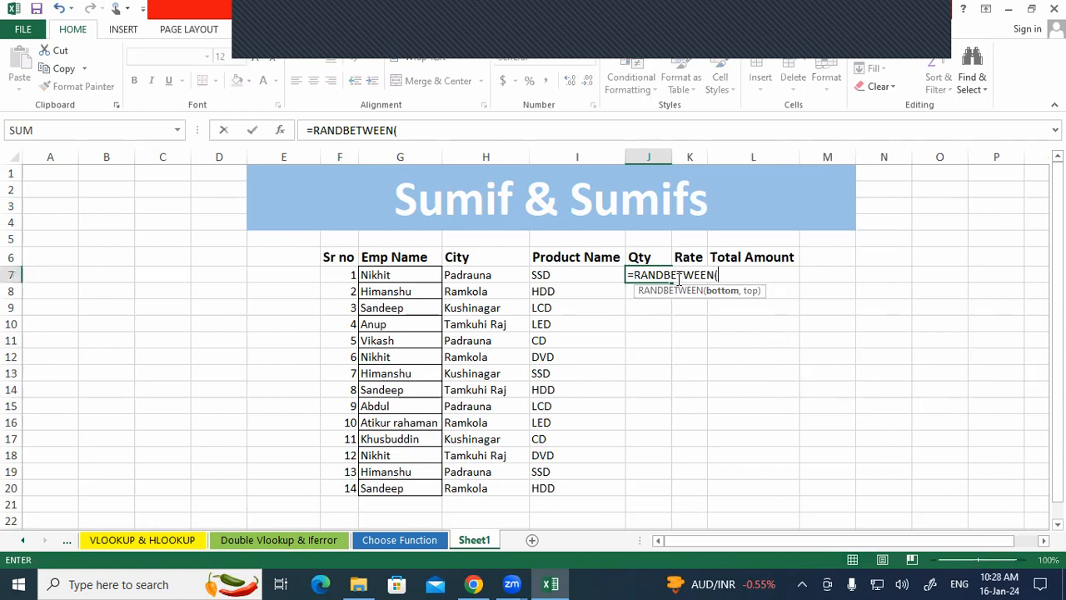
pyautogui.write('10-,30')
pyautogui.press('Return')
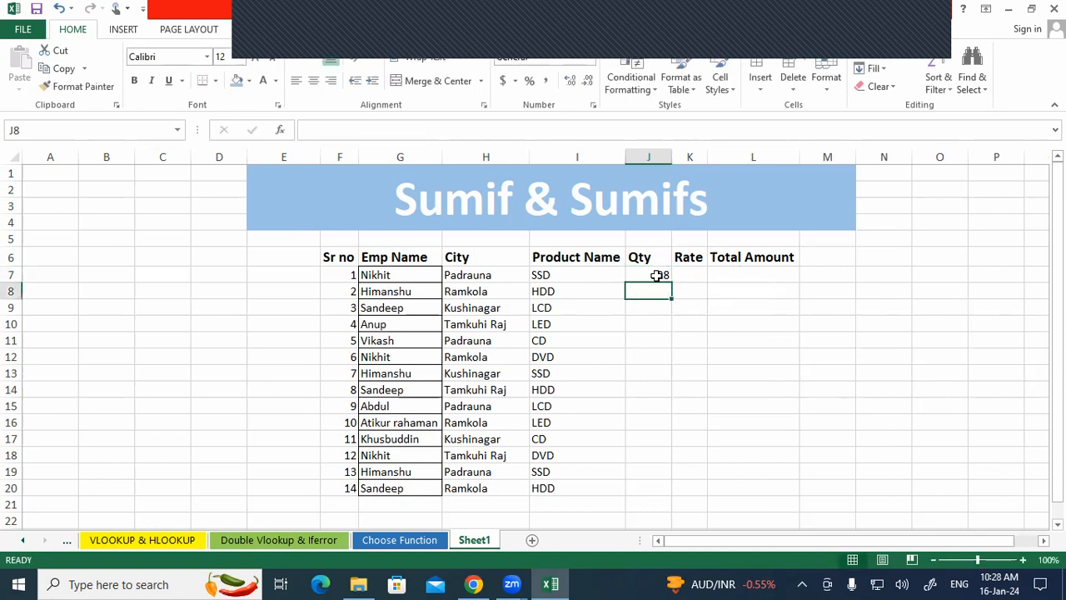
pyautogui.click(658, 276)
pyautogui.moveTo(672, 282); pyautogui.dragTo(650, 496)
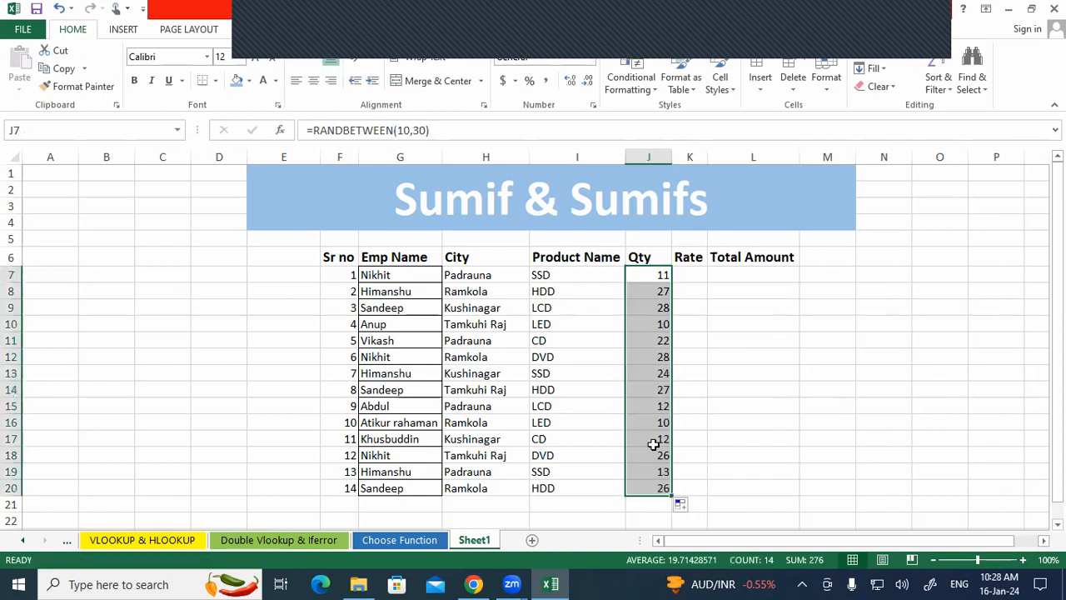
pyautogui.click(713, 402)
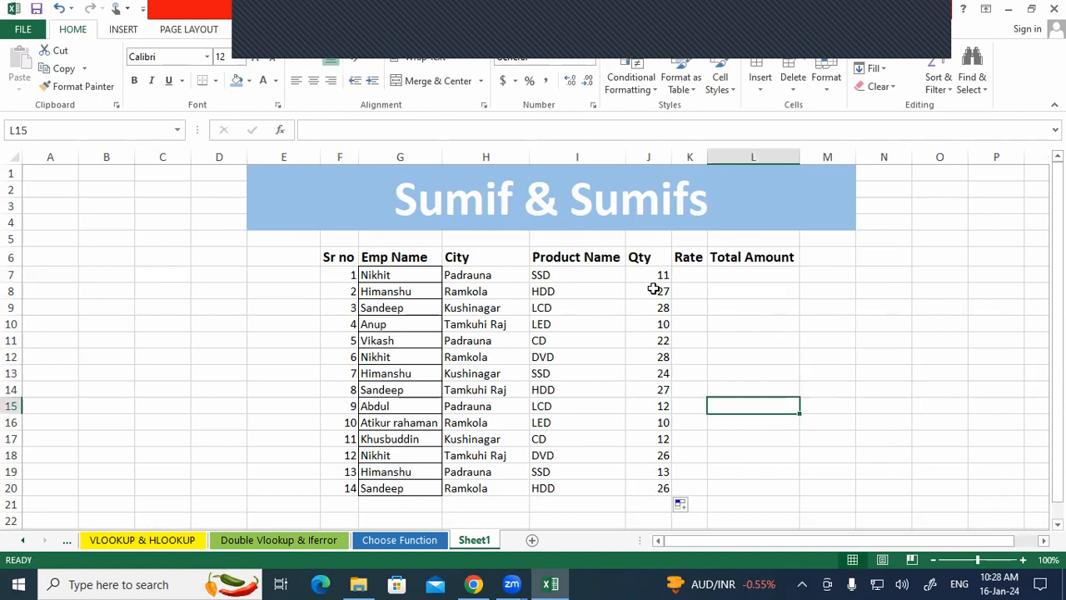
# - Clear the Qty cells J7:J20 and enter =RANDBETWEEN(10,30) in the whole range at once
pyautogui.moveTo(650, 275); pyautogui.dragTo(646, 493)
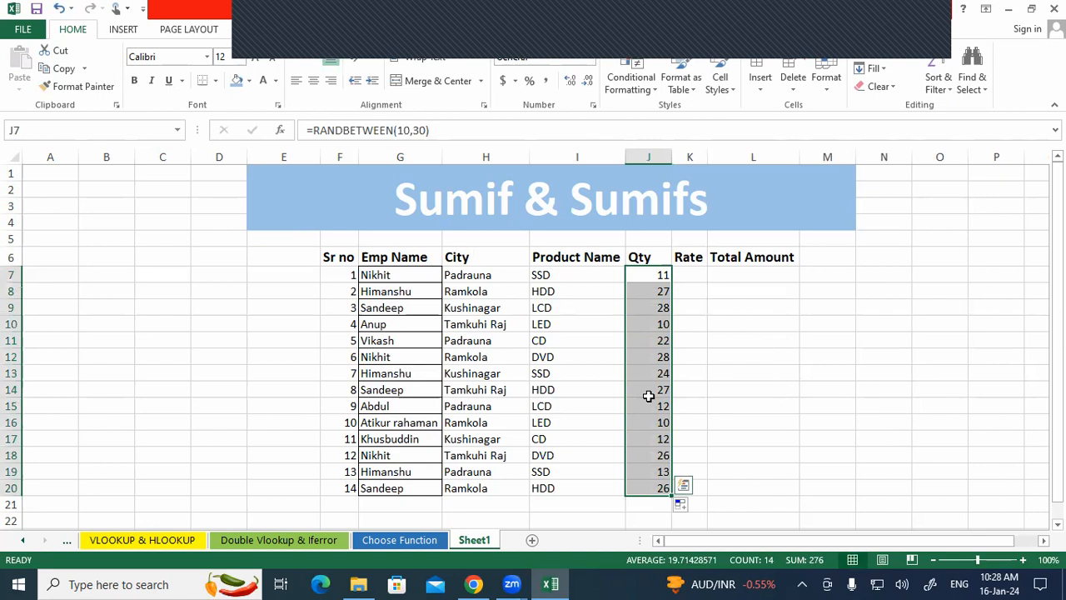
pyautogui.press('Delete')
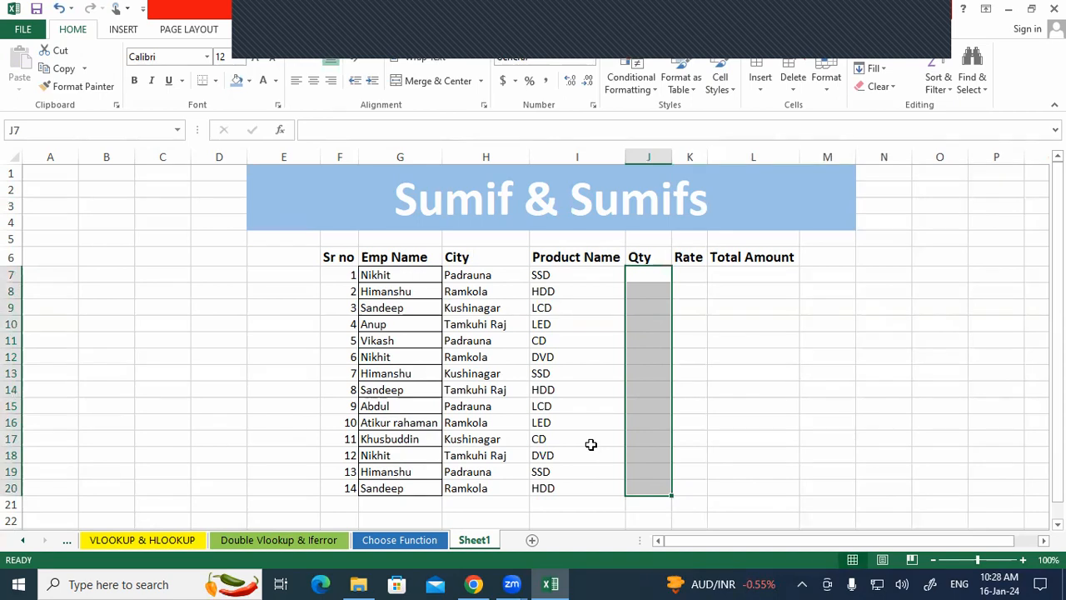
pyautogui.write('=RANDB')
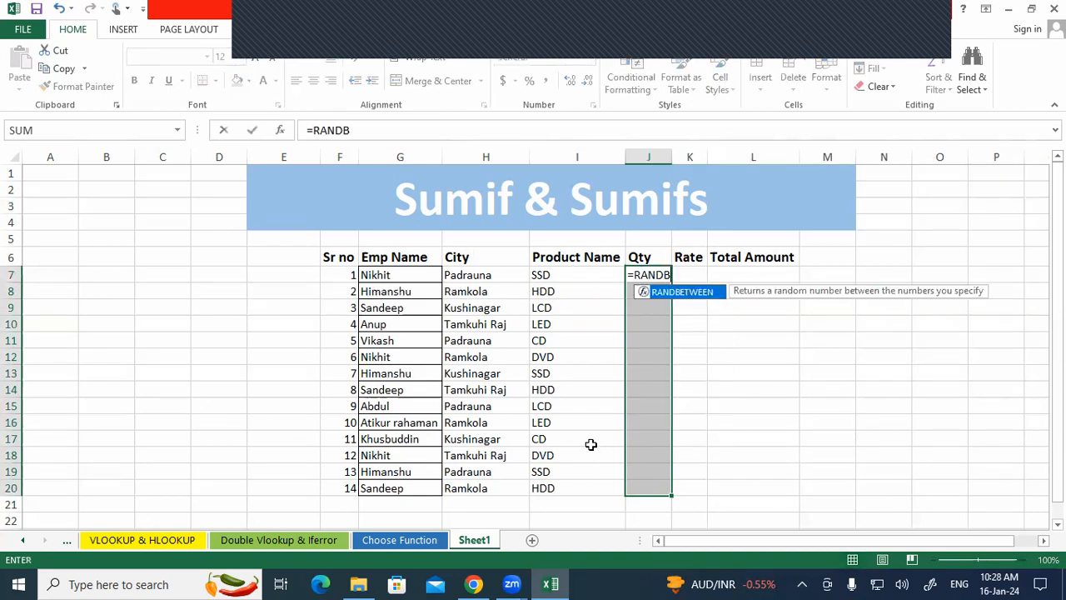
pyautogui.press('Tab')
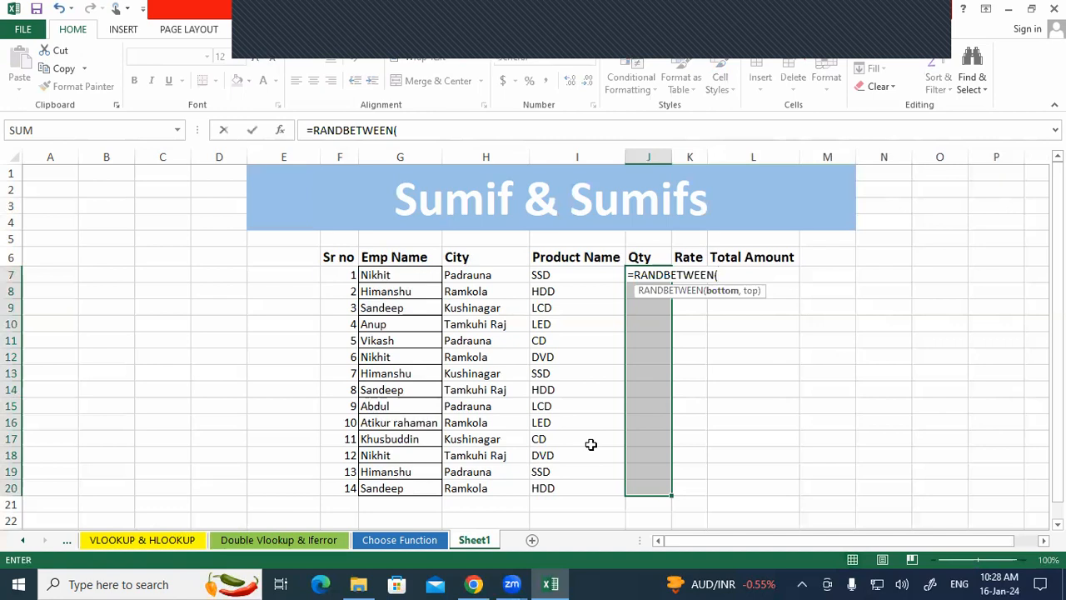
pyautogui.write('10,30')
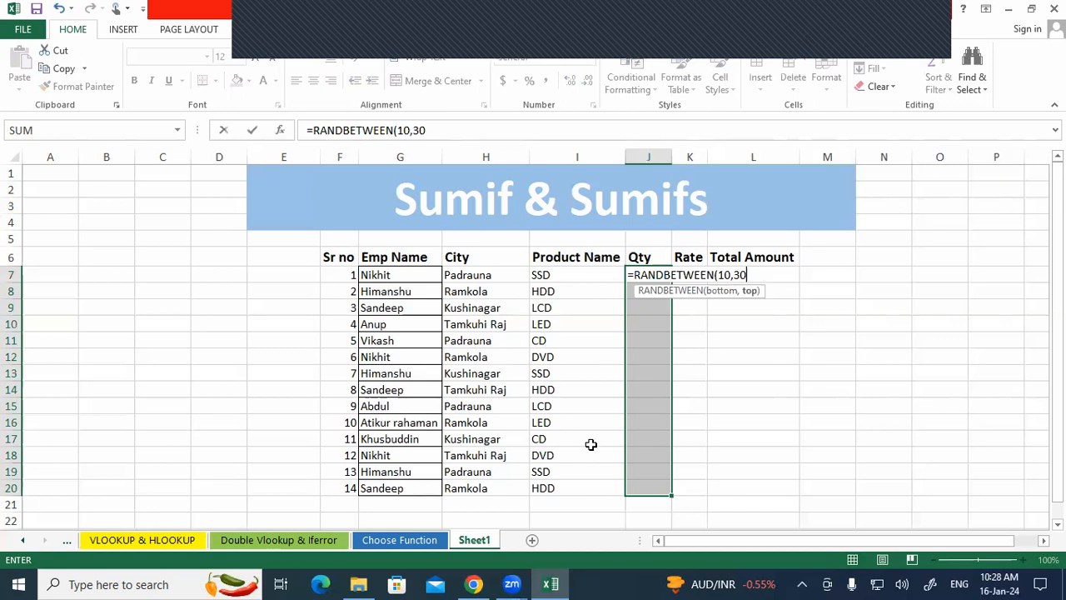
pyautogui.write(')')
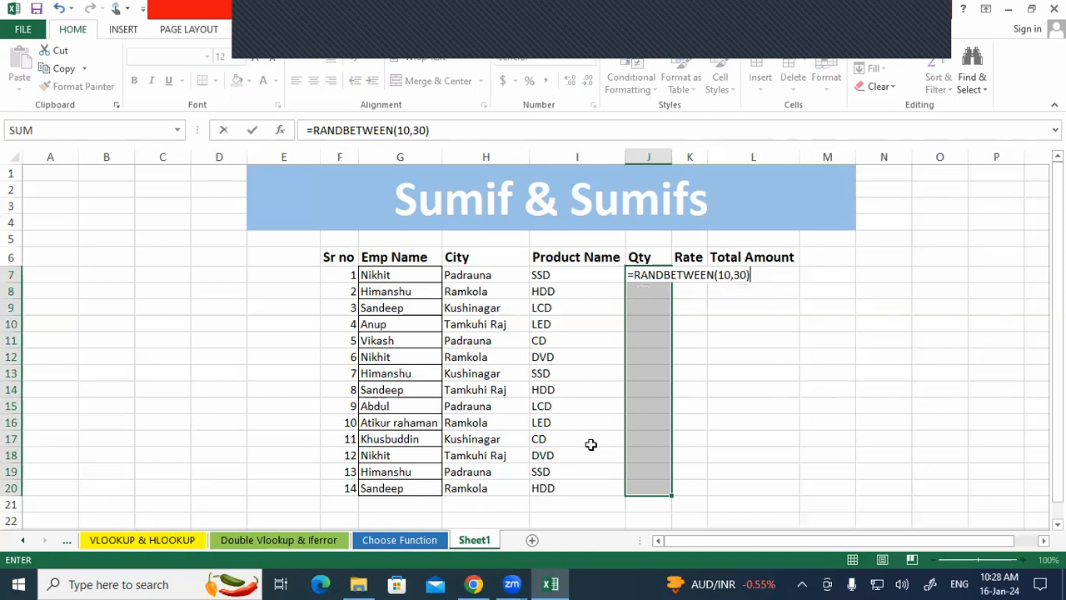
pyautogui.hotkey('ctrl', 'Return')
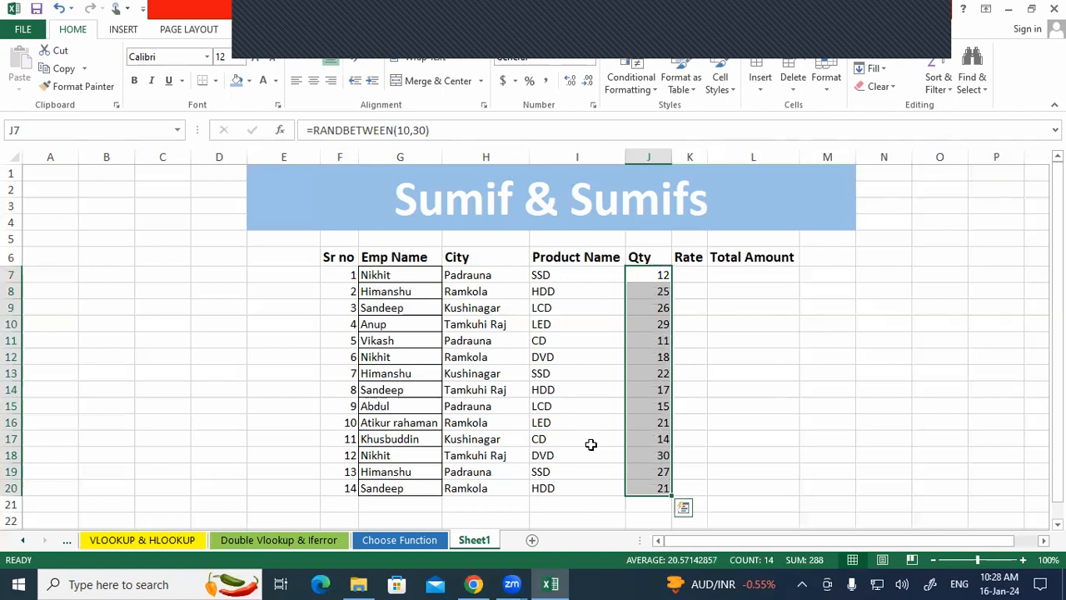
# - Convert the random Qty formulas in J7:J20 to fixed values by pasting them over themselves as values
pyautogui.hotkey('ctrl', 'c')
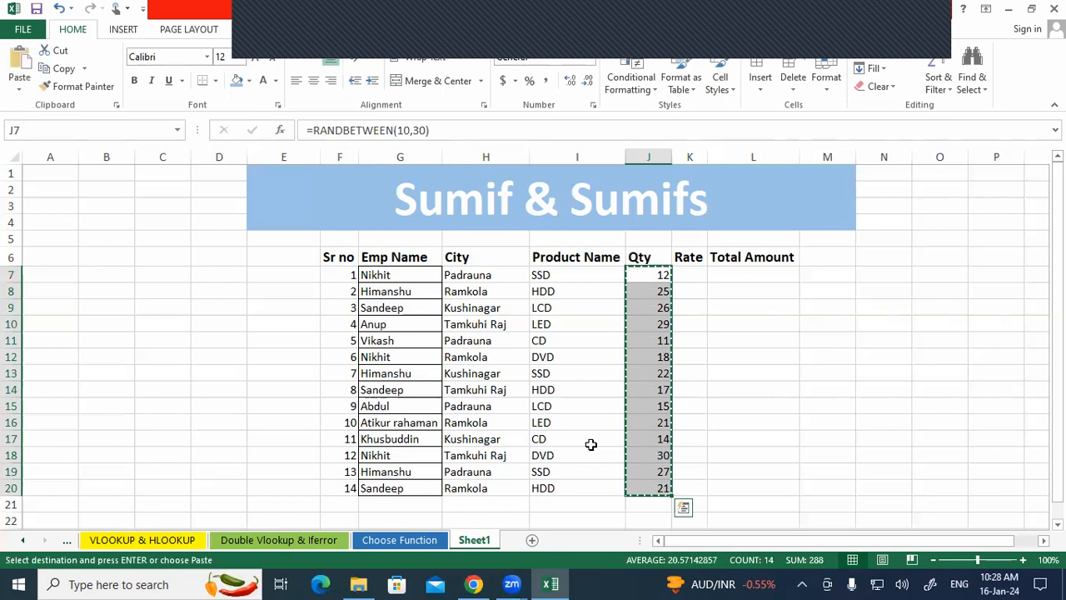
pyautogui.rightClick(646, 335)
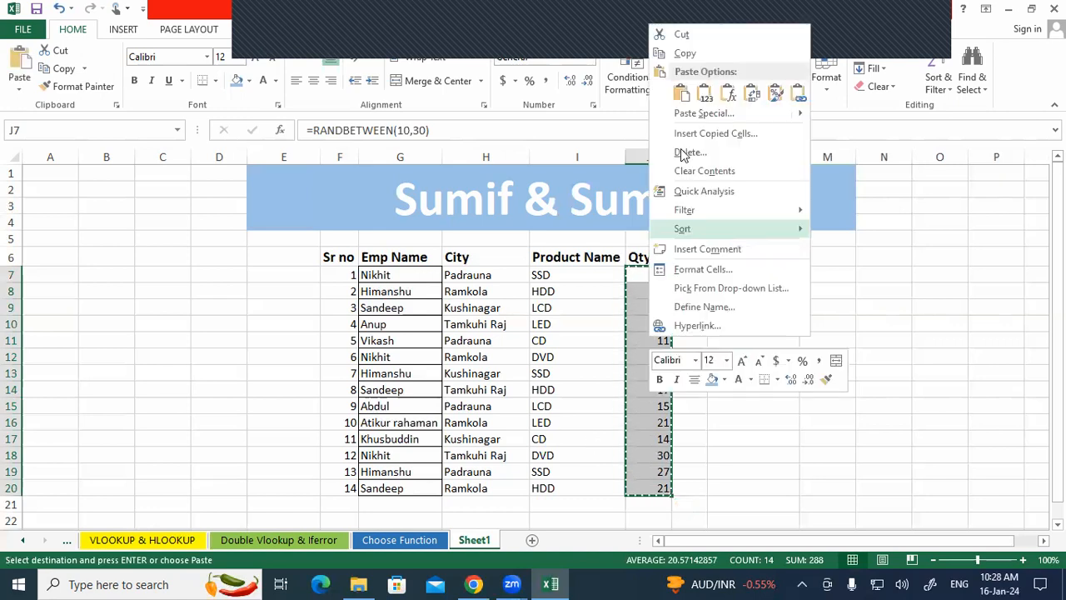
pyautogui.click(703, 93)
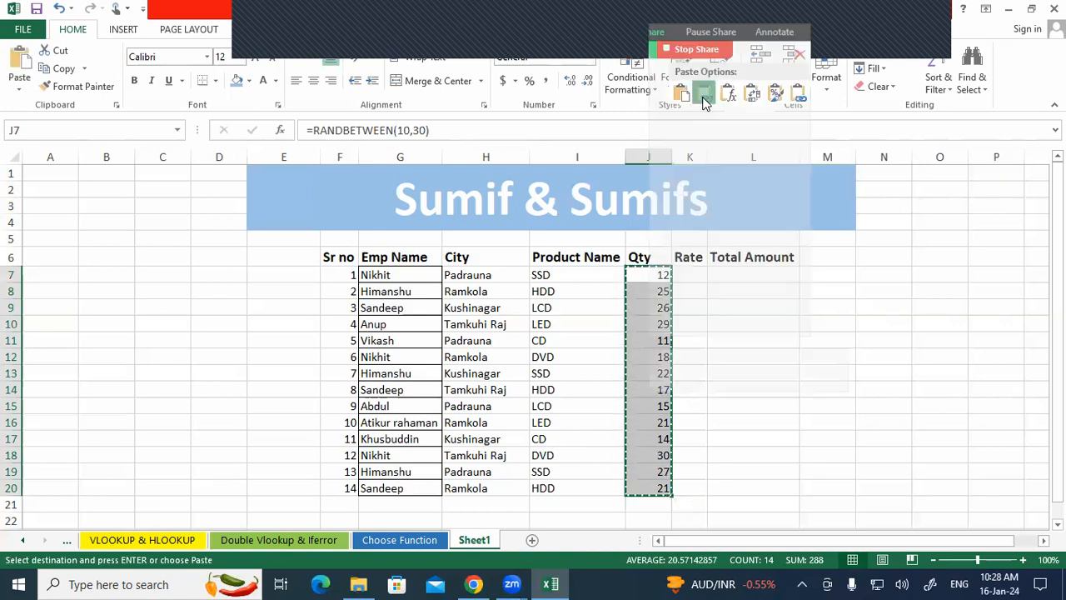
pyautogui.press('Escape')
# - Enter =RANDBETWEEN(1000,3000) in K7 and fill it down the Rate column through K20
pyautogui.click(695, 276)
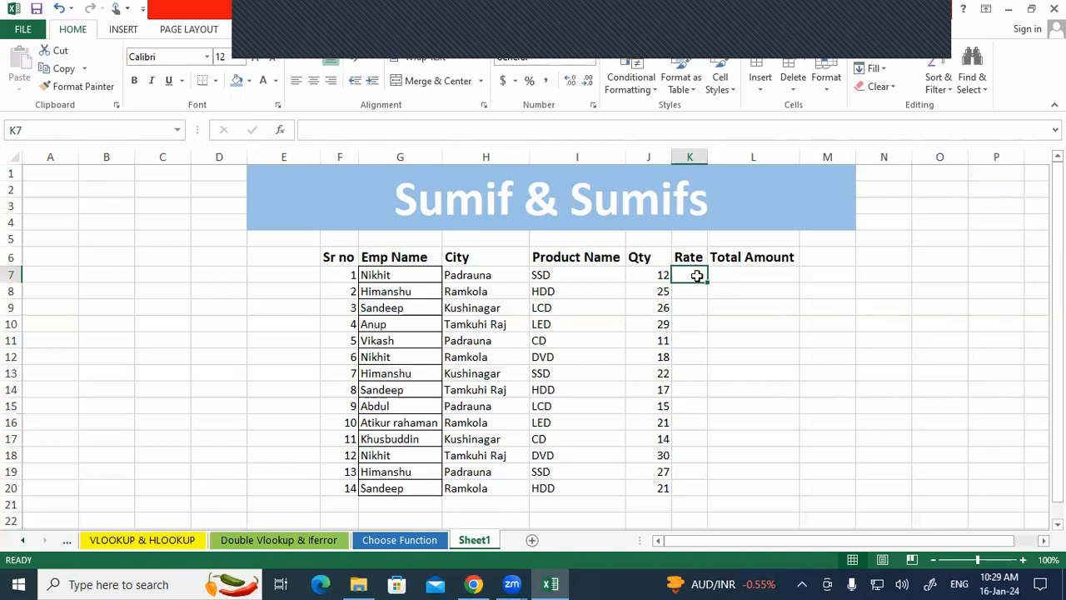
pyautogui.write('=')
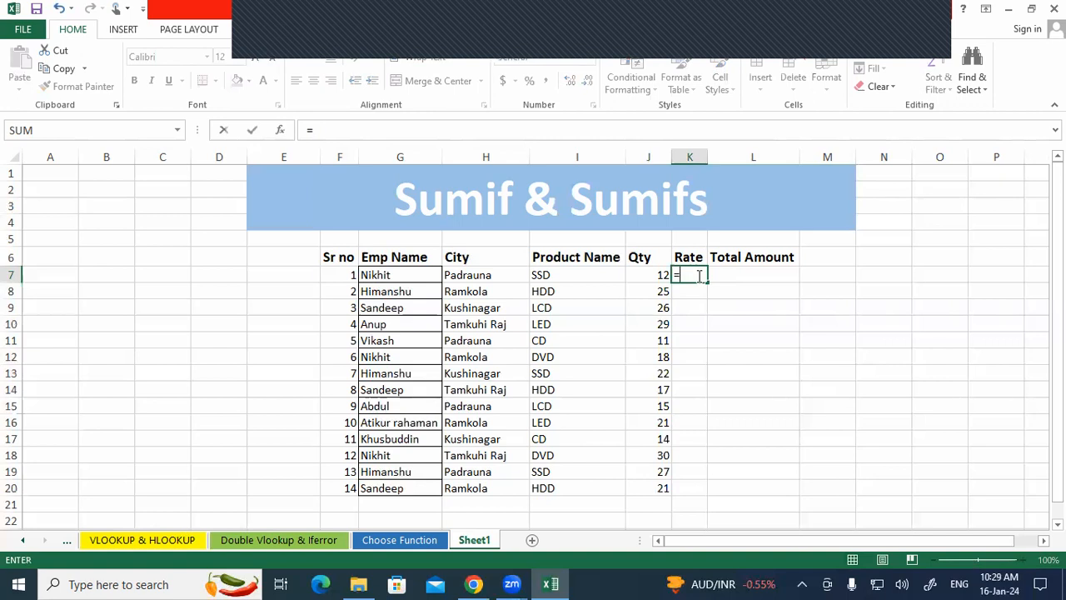
pyautogui.write('RANDB')
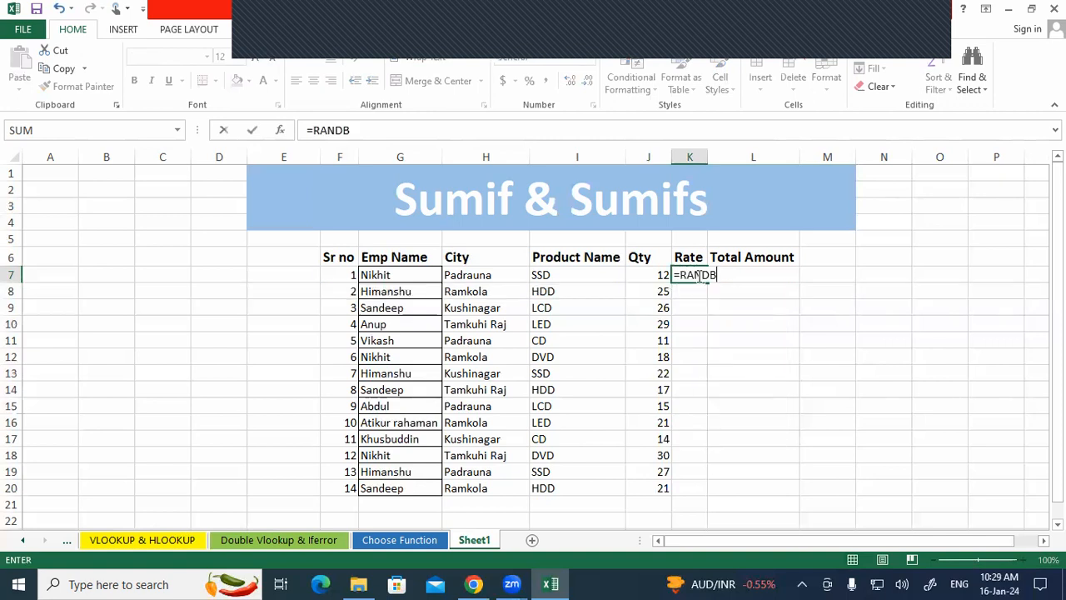
pyautogui.press('Tab')
pyautogui.write('1000')
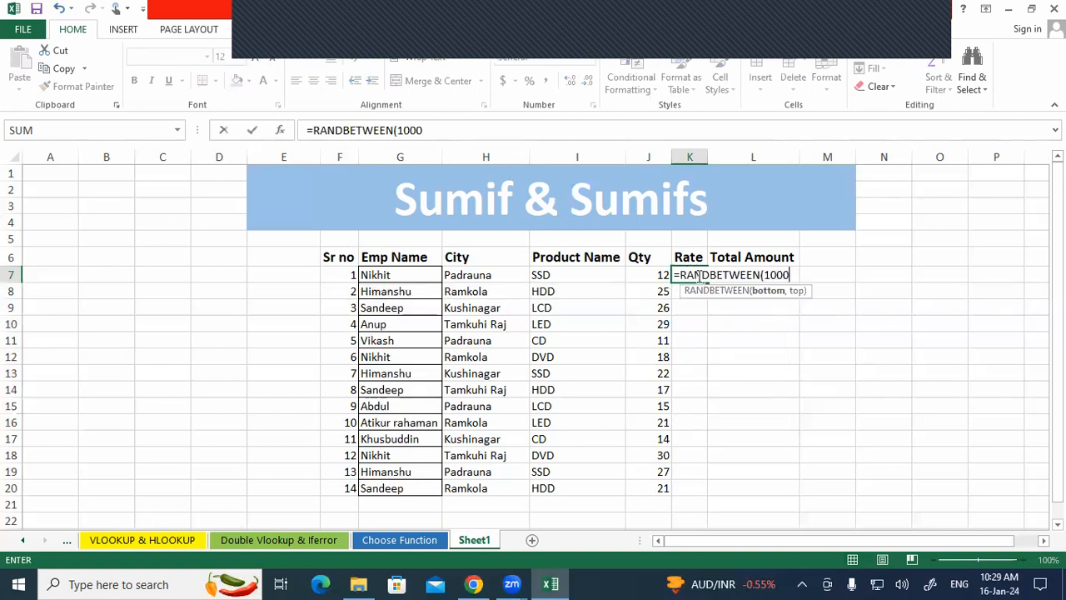
pyautogui.write(',3000')
pyautogui.press('Return')
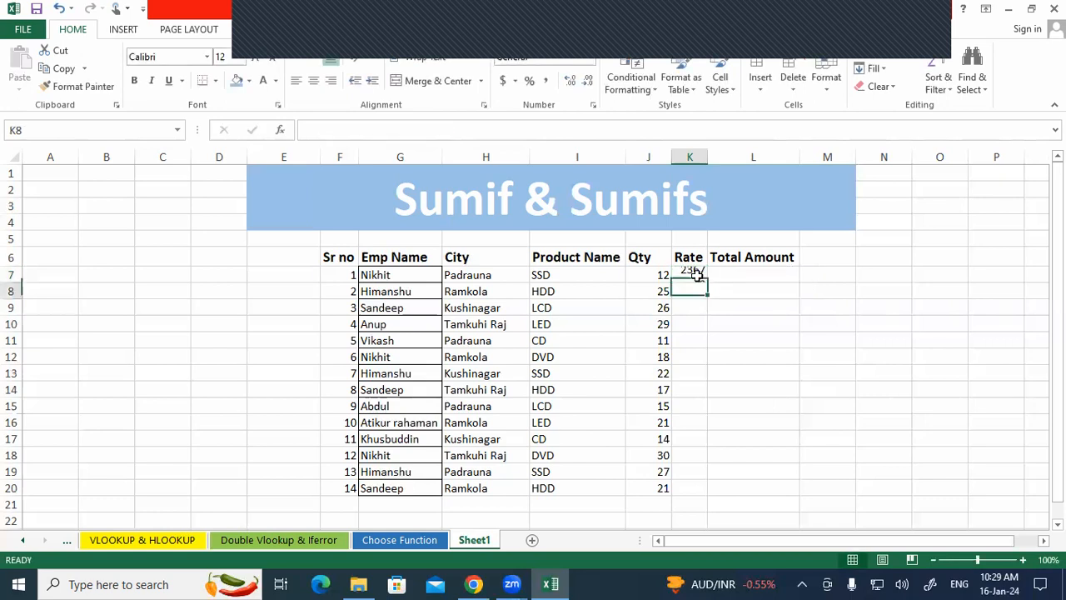
pyautogui.click(705, 280)
pyautogui.moveTo(707, 282); pyautogui.dragTo(691, 492)
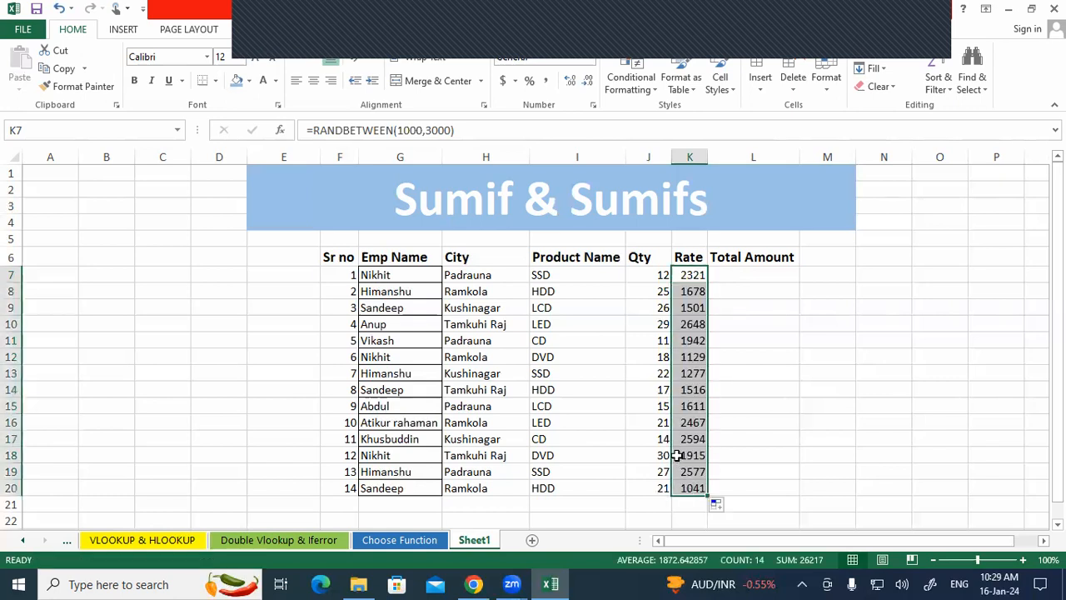
# - Copy the Rate formulas in K7:K20 and paste them back in place as values only
pyautogui.rightClick(701, 324)
pyautogui.click(730, 35)
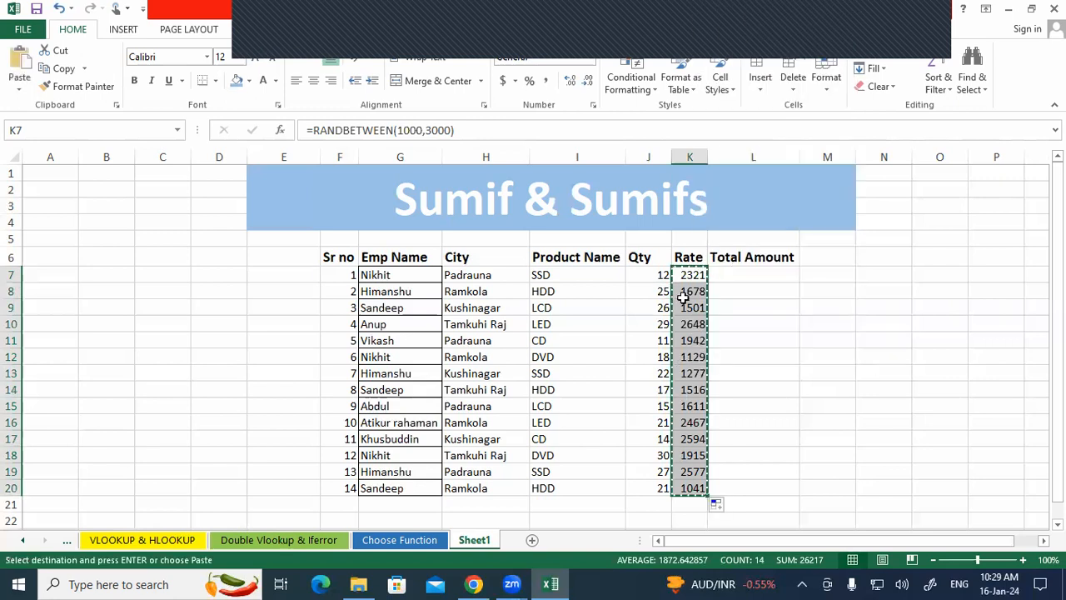
pyautogui.rightClick(693, 269)
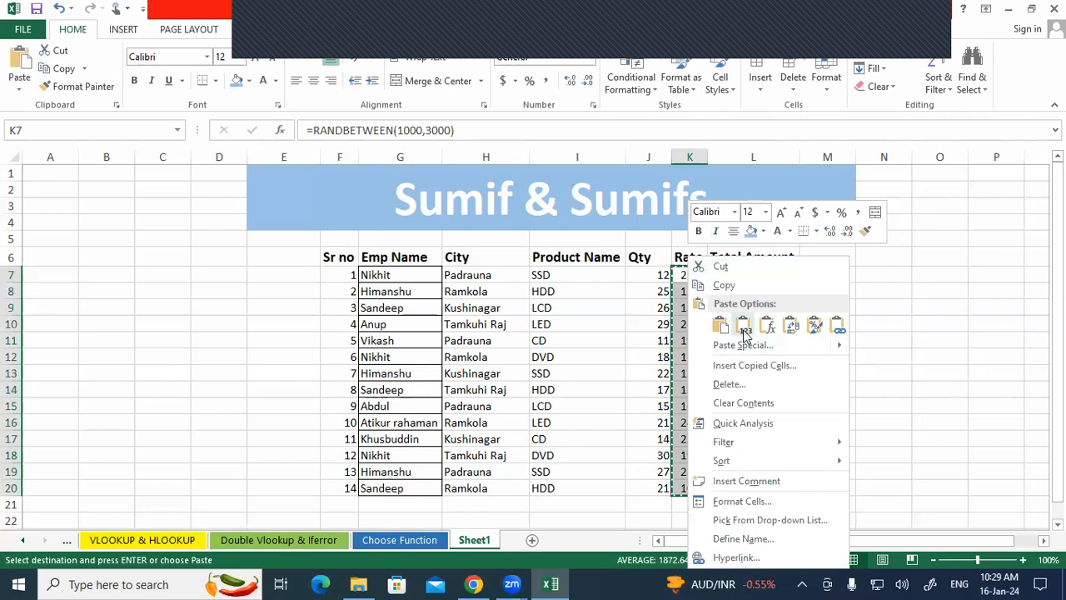
pyautogui.click(740, 328)
pyautogui.press('Escape')
# - Enter =J7*K7 in L7 and fill it down the Total Amount column through L20
pyautogui.click(736, 269)
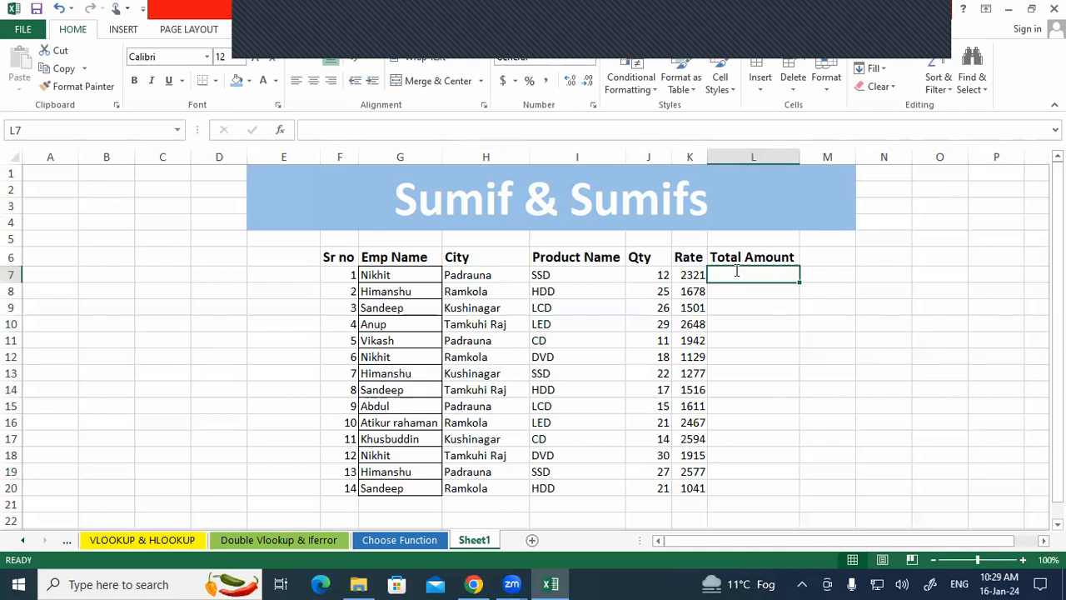
pyautogui.write('=')
pyautogui.press('Left')
pyautogui.press('Left')
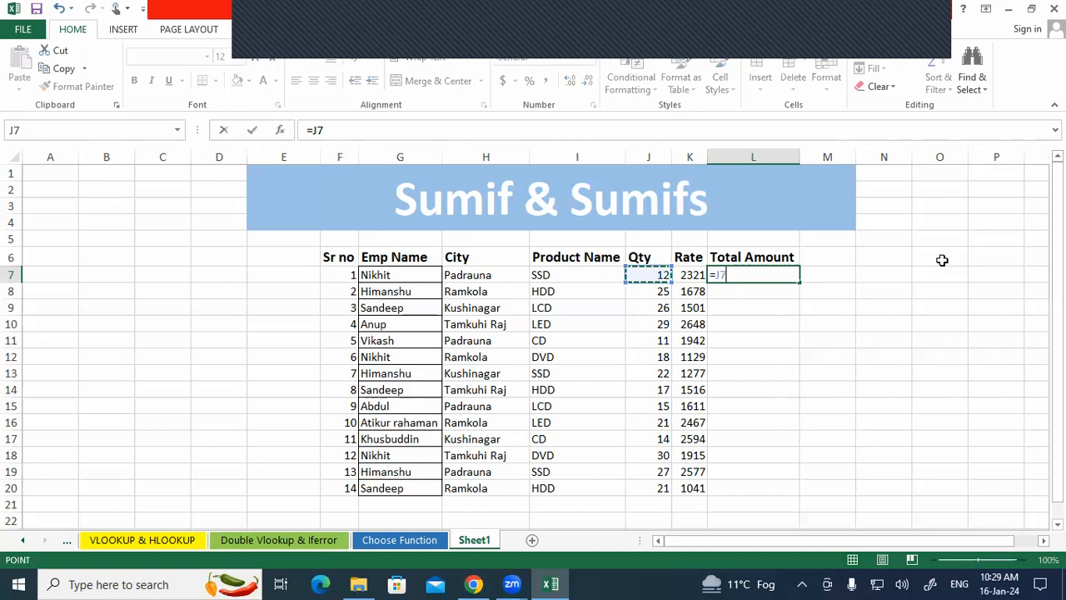
pyautogui.write('*')
pyautogui.click(691, 275)
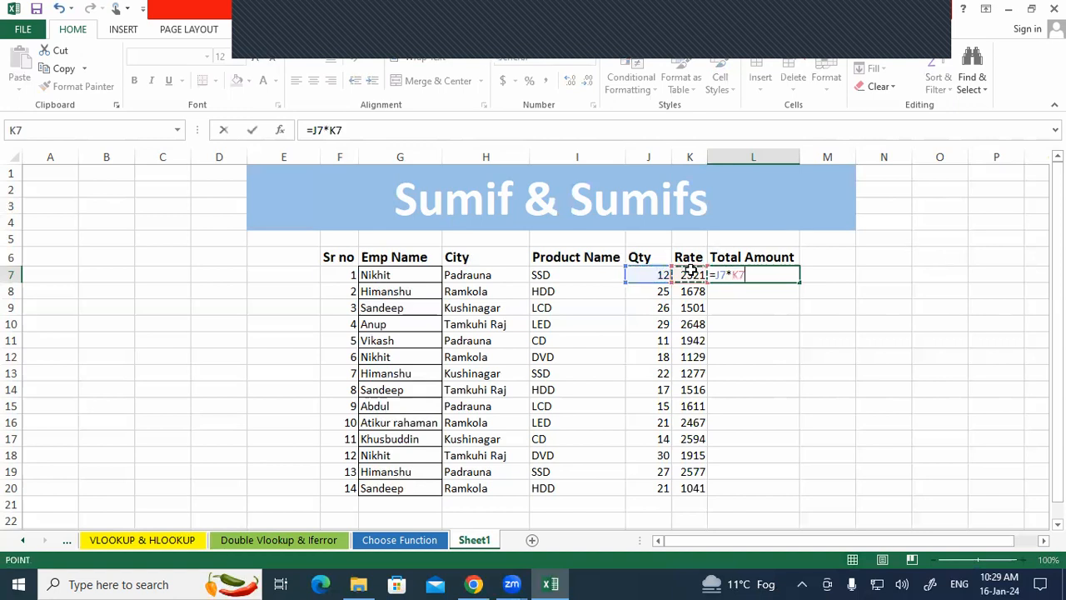
pyautogui.press('Return')
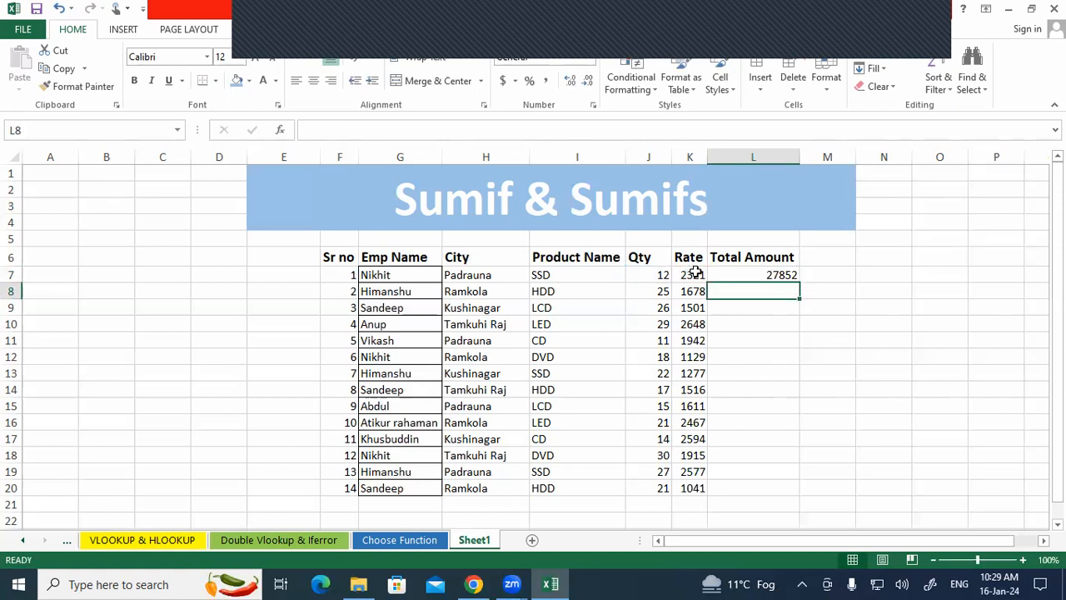
pyautogui.click(759, 274)
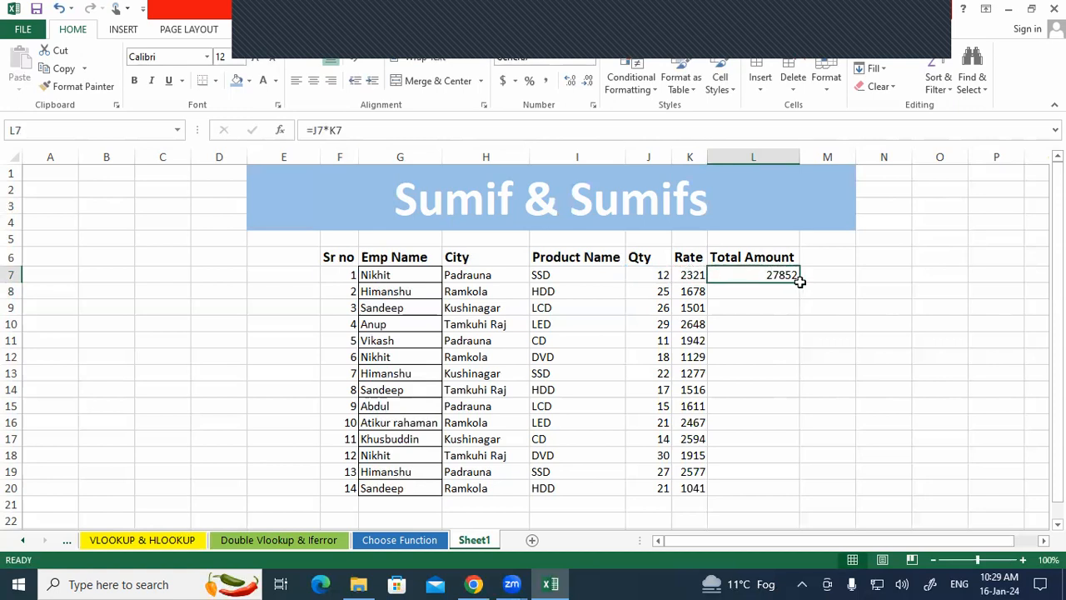
pyautogui.moveTo(799, 279); pyautogui.dragTo(791, 495)
# - Apply borders to all cells of the sales table F6:L20
pyautogui.moveTo(330, 259); pyautogui.dragTo(776, 485)
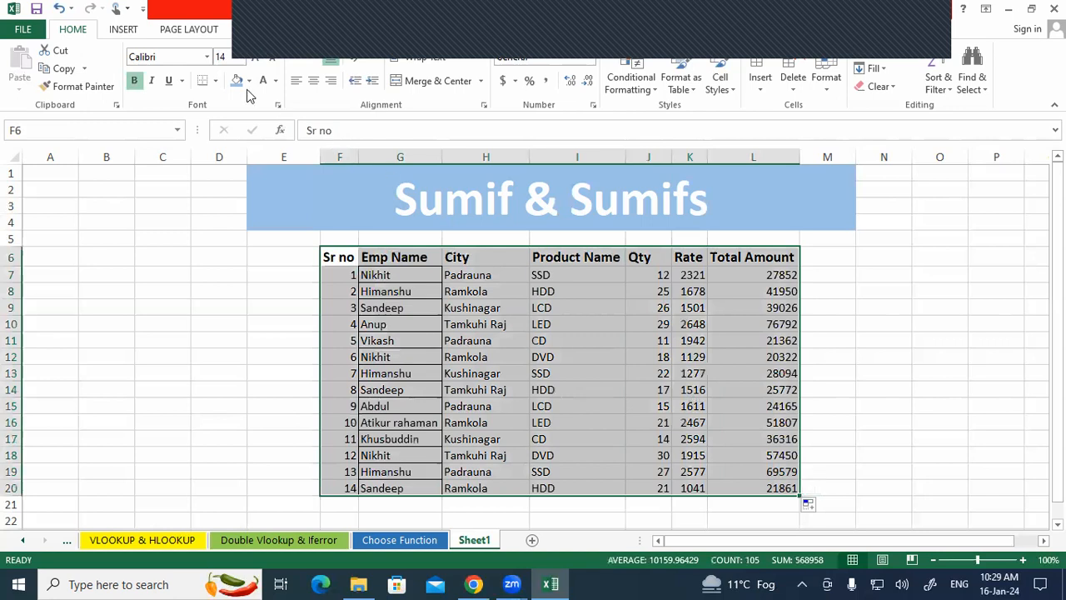
pyautogui.click(215, 80)
pyautogui.click(237, 214)
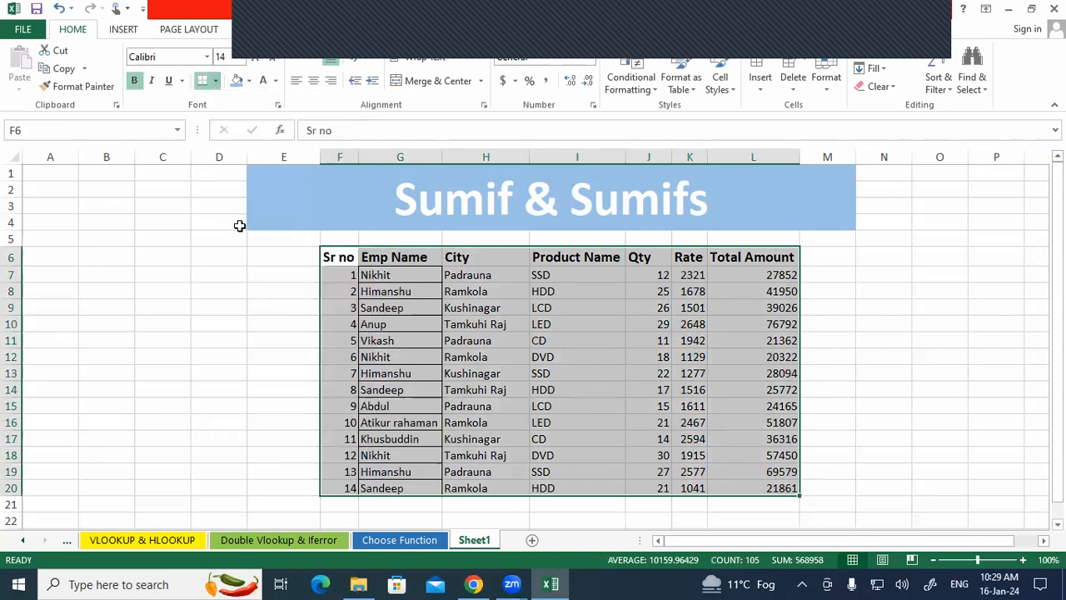
pyautogui.click(881, 321)
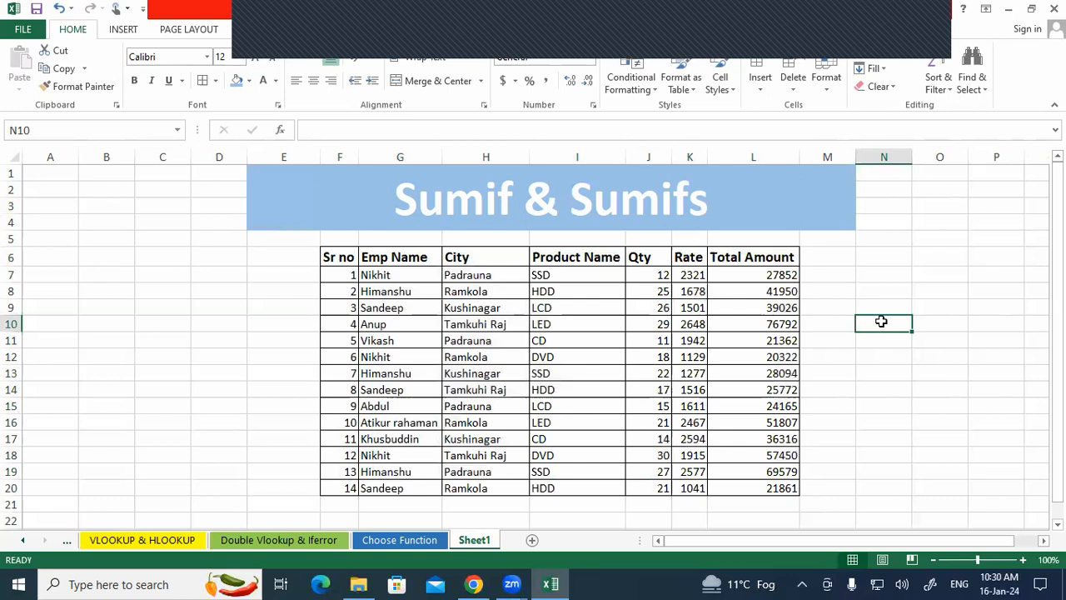
# - Review the sales table column by column, from Sr no across to Total Amount
pyautogui.moveTo(328, 257); pyautogui.dragTo(333, 487)
pyautogui.moveTo(397, 258); pyautogui.dragTo(378, 488)
pyautogui.moveTo(500, 257); pyautogui.dragTo(481, 488)
pyautogui.moveTo(574, 257); pyautogui.dragTo(573, 489)
pyautogui.moveTo(663, 258); pyautogui.dragTo(654, 406)
pyautogui.moveTo(690, 274); pyautogui.dragTo(714, 374)
pyautogui.moveTo(725, 284); pyautogui.dragTo(727, 341)
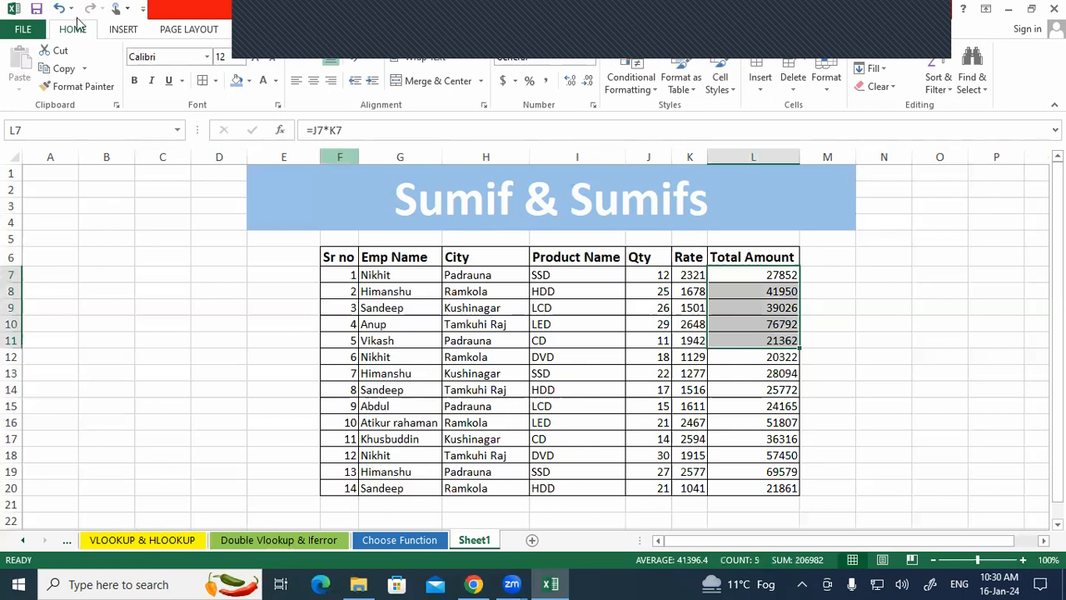
pyautogui.click(522, 424)
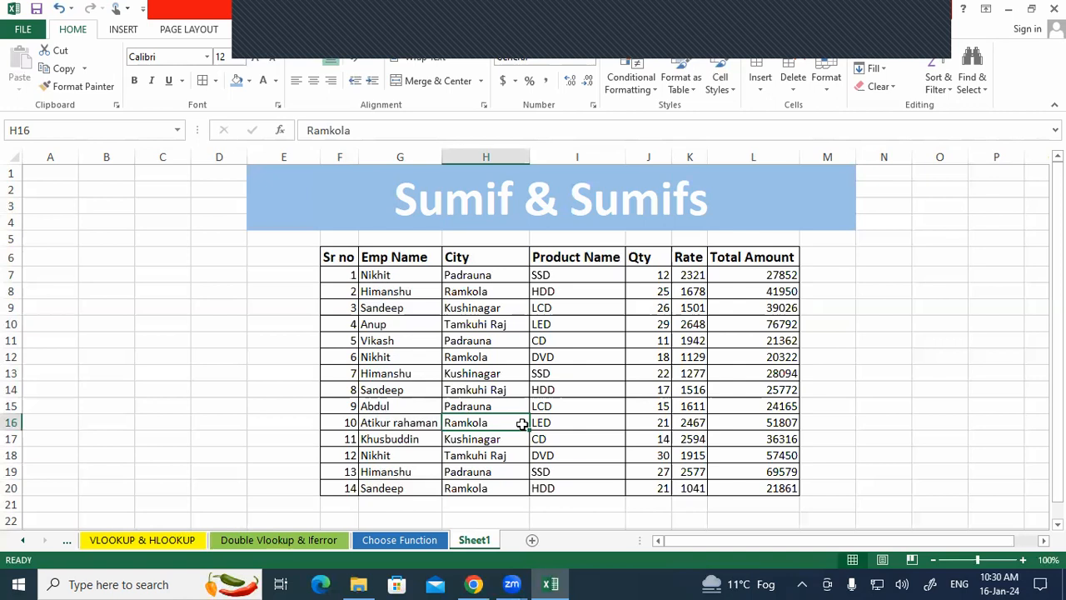
# - Add a border around the merged Sumif & Sumifs title cell
pyautogui.moveTo(926, 540); pyautogui.dragTo(1001, 541)
pyautogui.click(381, 207)
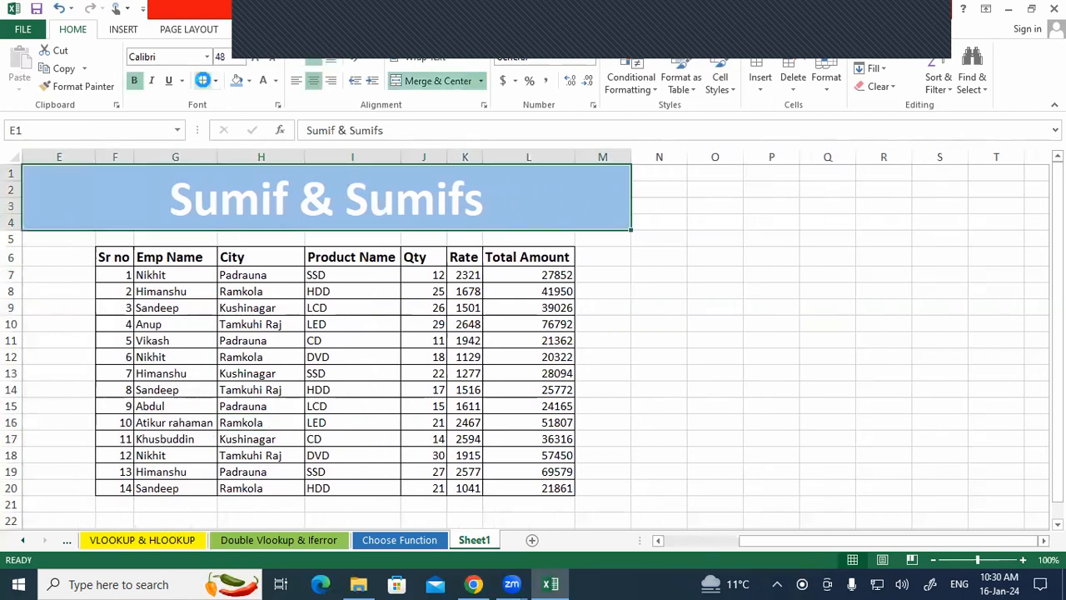
pyautogui.click(553, 320)
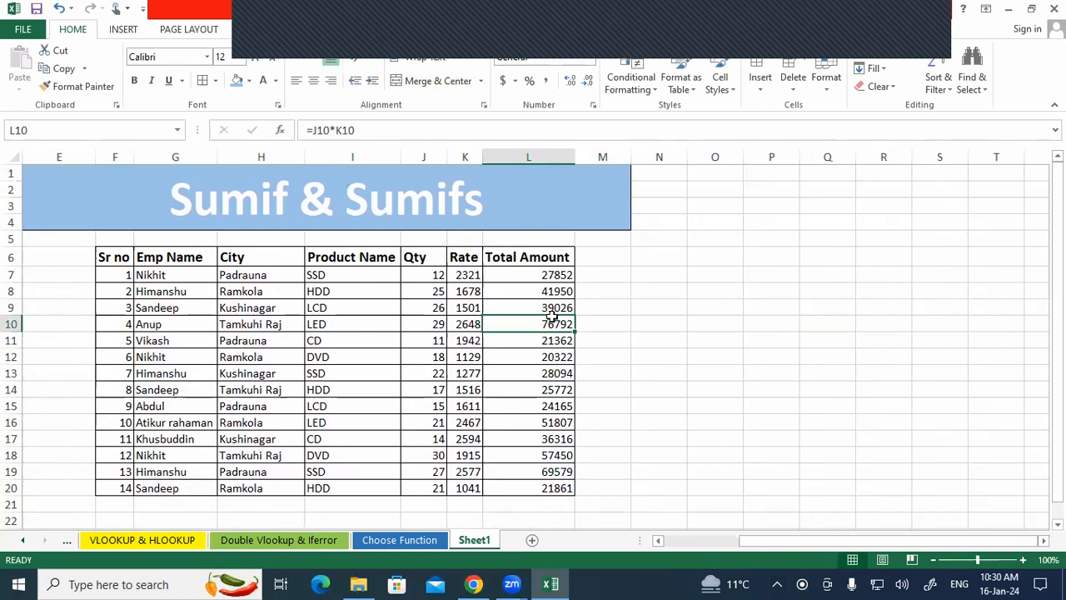
# - Mark the city and product entries in rows 8, 13 and 19 with red ink, and clear the annotations
pyautogui.click(164, 274)
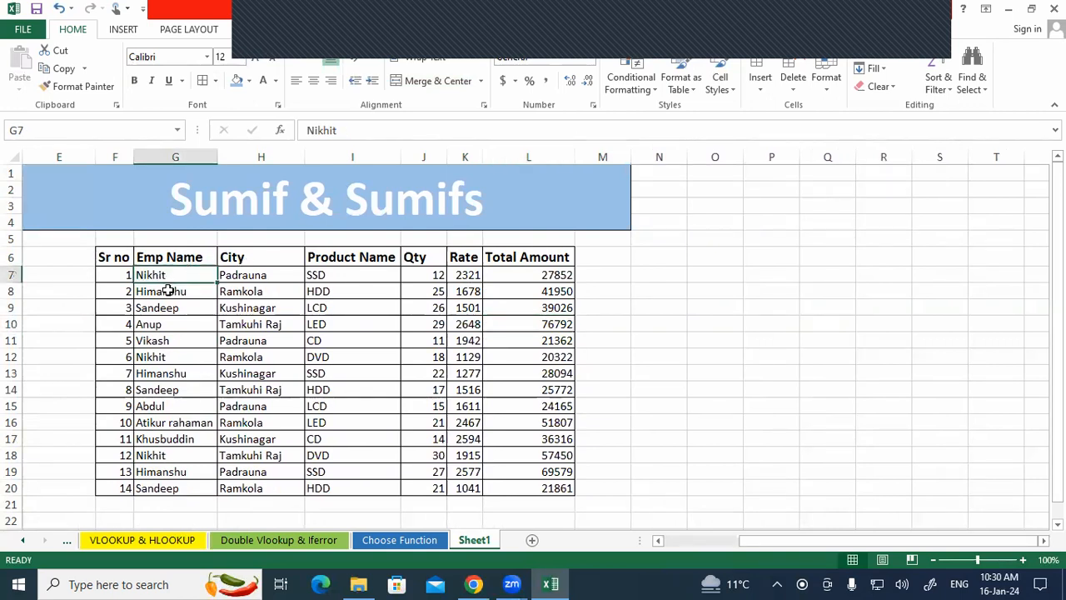
pyautogui.click(165, 288)
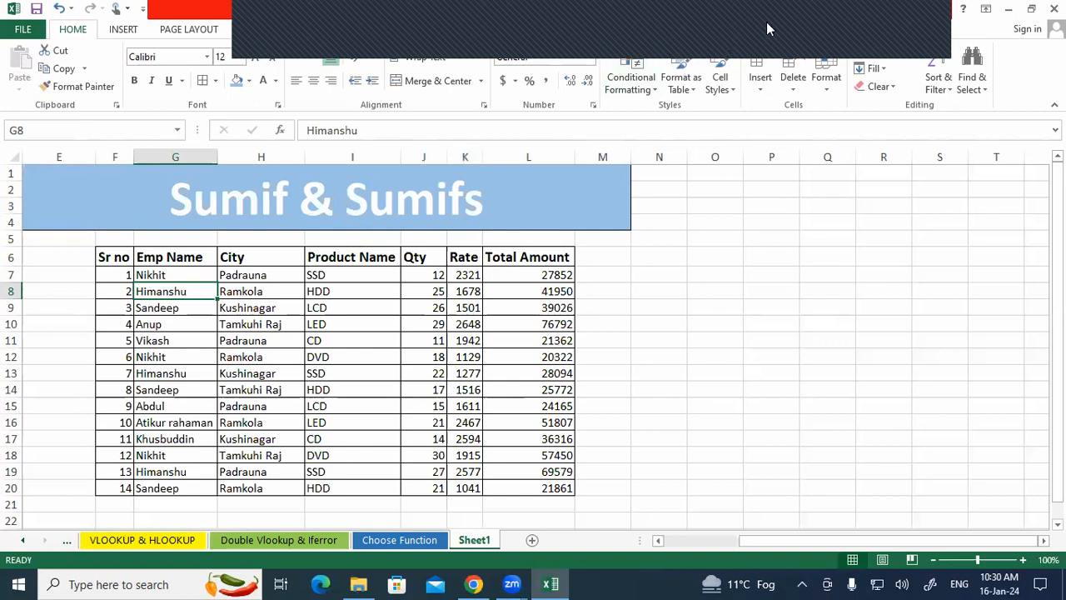
pyautogui.moveTo(172, 286); pyautogui.dragTo(140, 289)
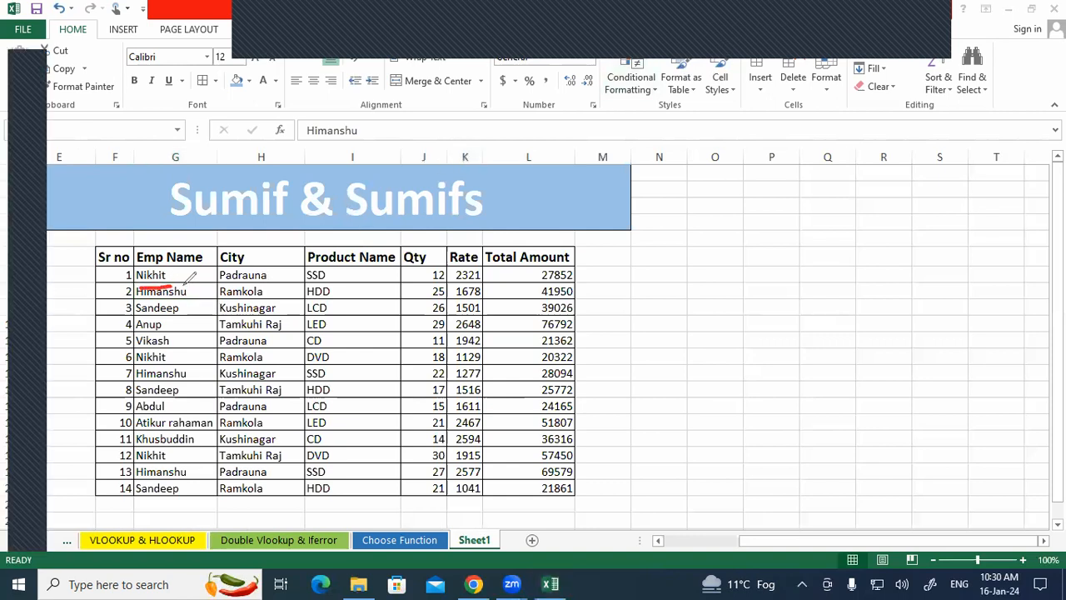
pyautogui.moveTo(276, 281)
pyautogui.mouseDown()
pyautogui.moveTo(213, 295)
pyautogui.moveTo(339, 288)
pyautogui.moveTo(330, 282)
pyautogui.mouseUp()
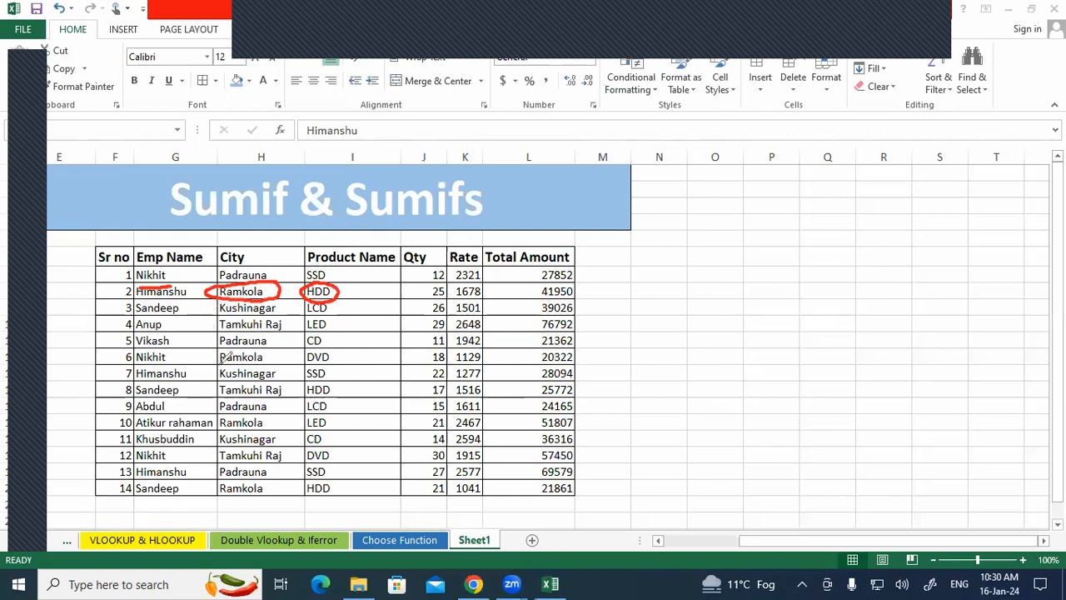
pyautogui.moveTo(218, 367)
pyautogui.mouseDown()
pyautogui.moveTo(292, 373)
pyautogui.moveTo(250, 379)
pyautogui.moveTo(240, 358)
pyautogui.mouseUp()
pyautogui.moveTo(299, 376)
pyautogui.mouseDown()
pyautogui.moveTo(333, 368)
pyautogui.moveTo(306, 364)
pyautogui.moveTo(325, 367)
pyautogui.mouseUp()
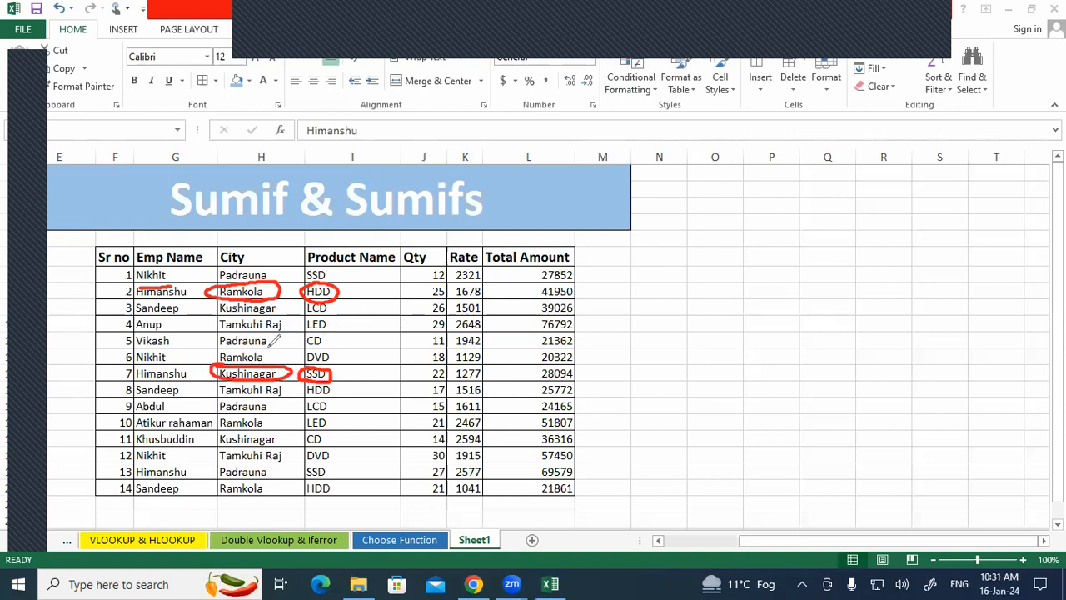
pyautogui.moveTo(183, 462)
pyautogui.mouseDown()
pyautogui.moveTo(135, 466)
pyautogui.moveTo(183, 478)
pyautogui.moveTo(189, 464)
pyautogui.moveTo(177, 465)
pyautogui.mouseUp()
pyautogui.moveTo(319, 458)
pyautogui.mouseDown()
pyautogui.moveTo(226, 474)
pyautogui.moveTo(329, 481)
pyautogui.moveTo(318, 460)
pyautogui.mouseUp()
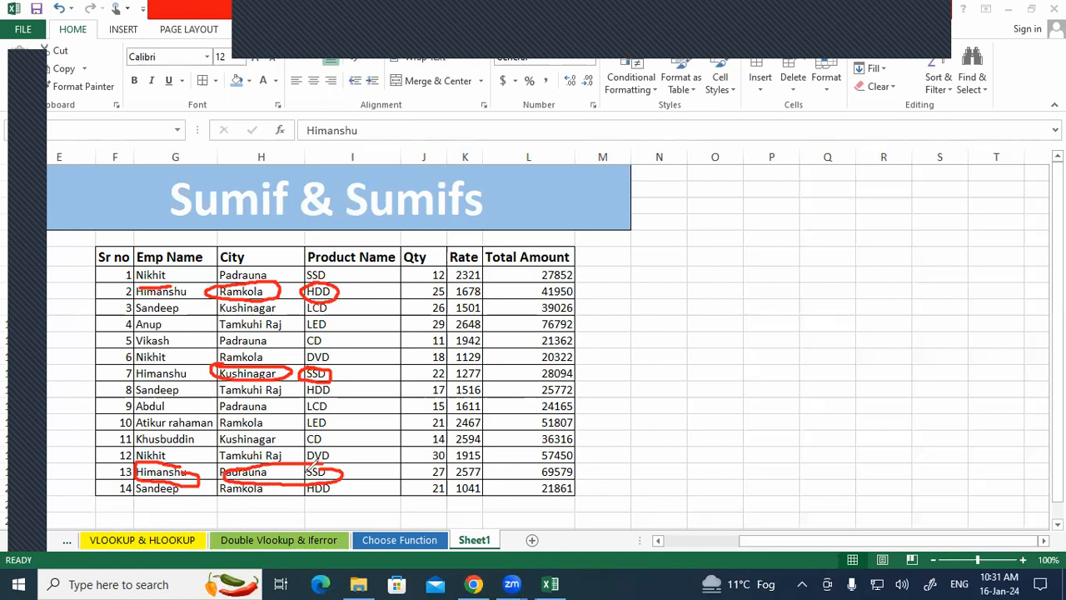
pyautogui.click(31, 385)
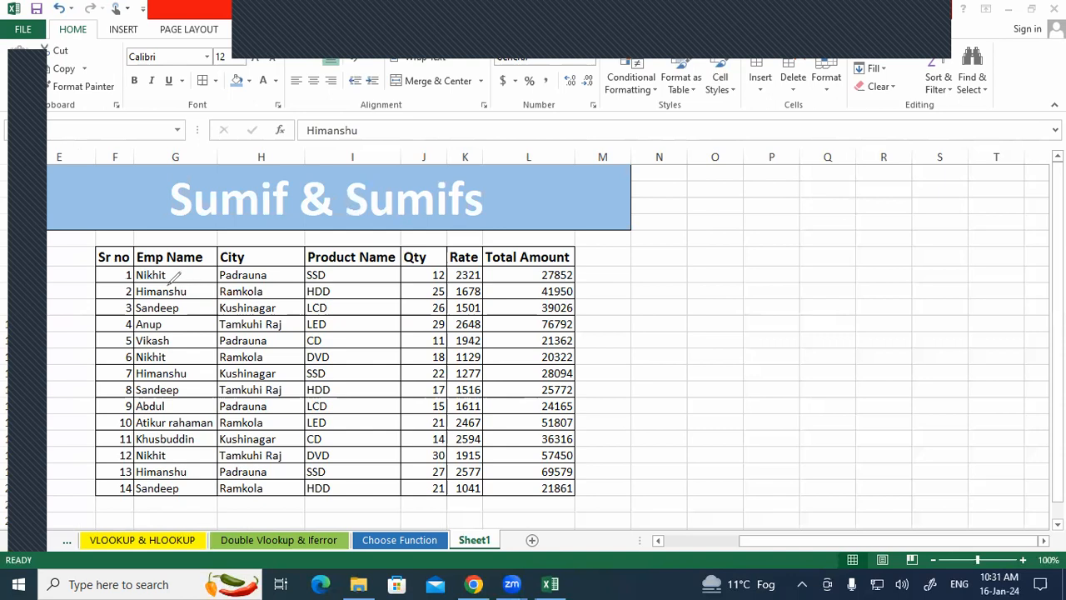
# - Mark the repeated employee name in the Emp Name column with red ink, clear the marks and close the annotation tools
pyautogui.moveTo(167, 285); pyautogui.dragTo(185, 290)
pyautogui.moveTo(165, 375); pyautogui.dragTo(193, 375)
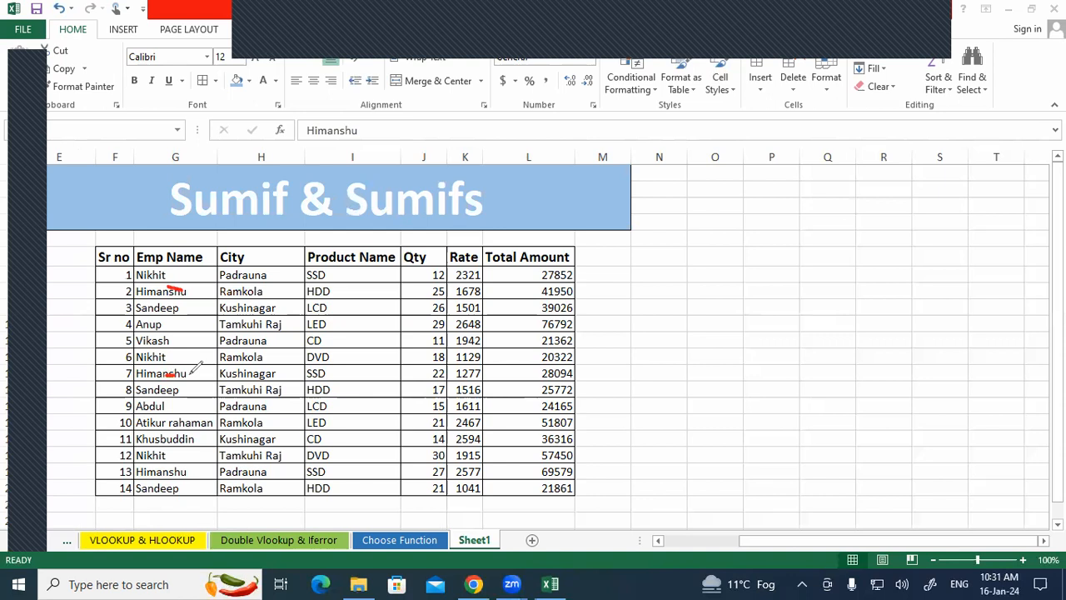
pyautogui.click(189, 472)
pyautogui.click(33, 505)
pyautogui.click(29, 525)
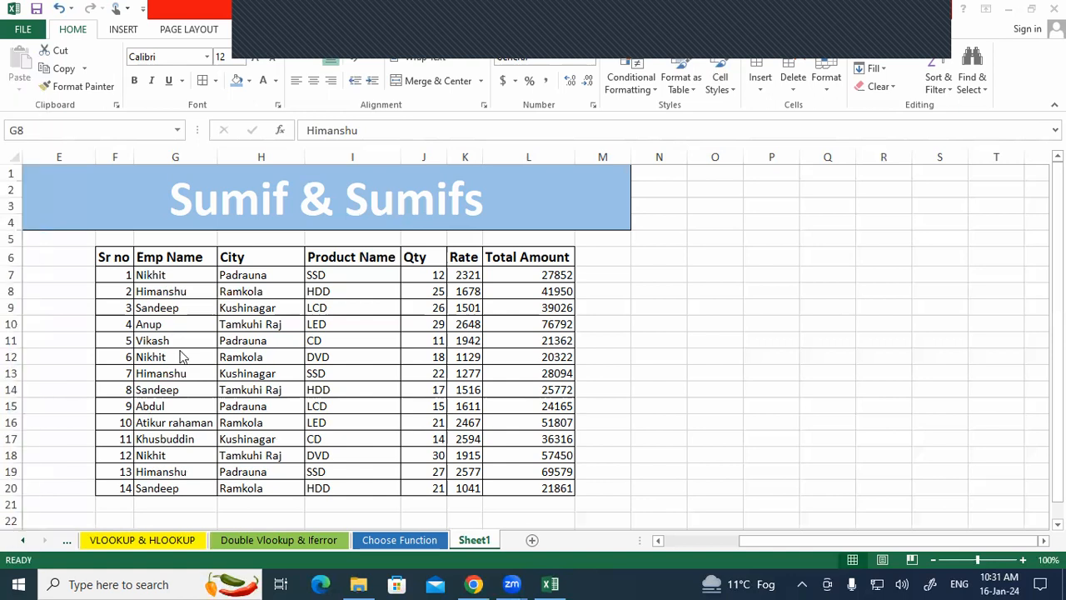
pyautogui.moveTo(179, 275); pyautogui.dragTo(184, 439)
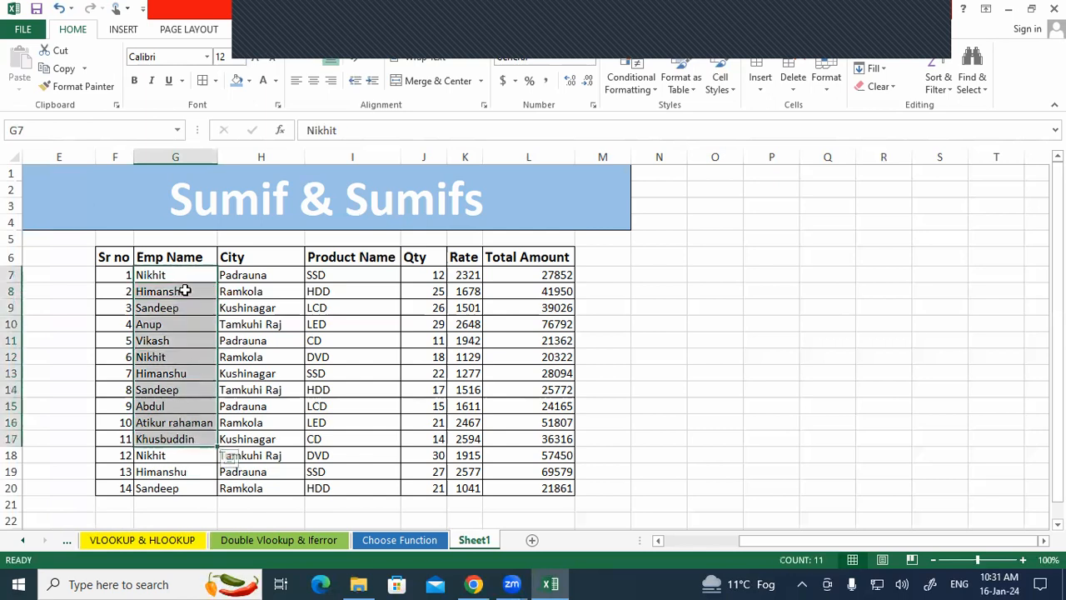
pyautogui.click(185, 289)
pyautogui.click(181, 275)
pyautogui.click(183, 307)
pyautogui.click(184, 330)
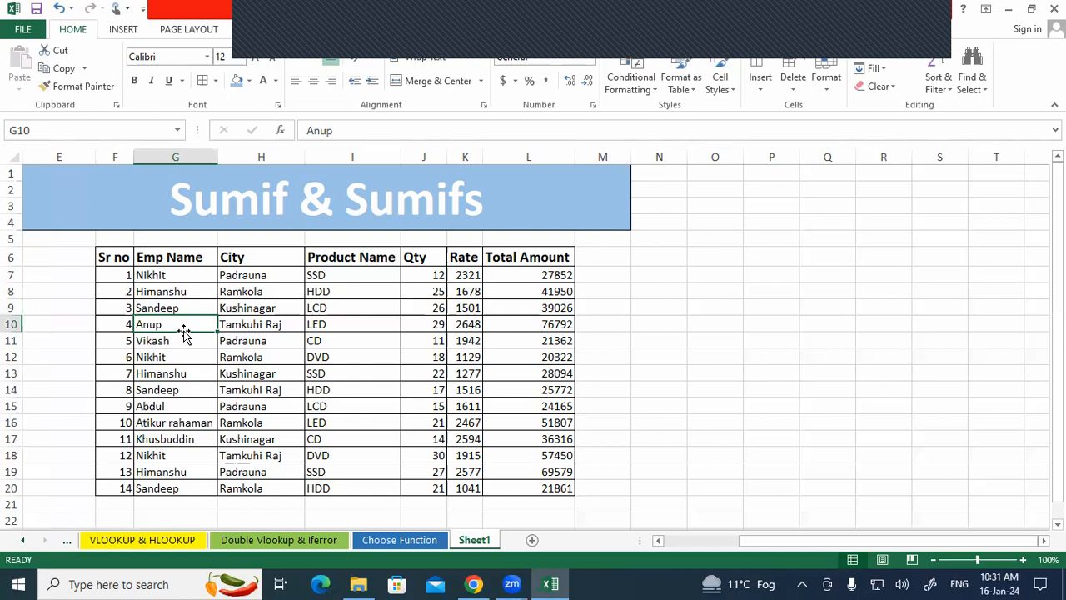
pyautogui.click(160, 289)
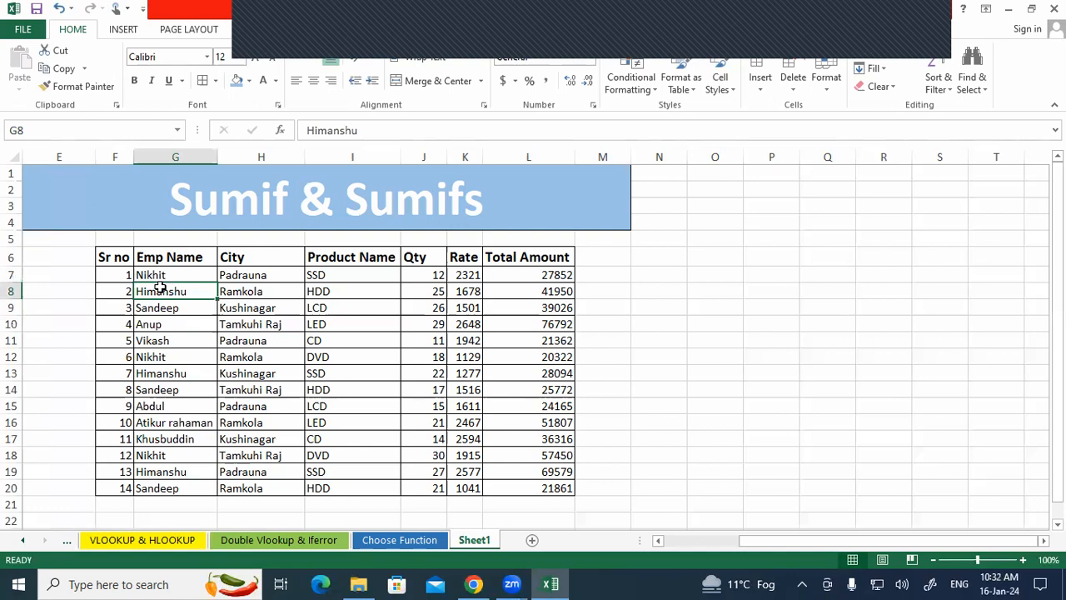
# - Enter the headers Emp Name in O9 and Results in P9, and widen column O to fit
pyautogui.click(706, 303)
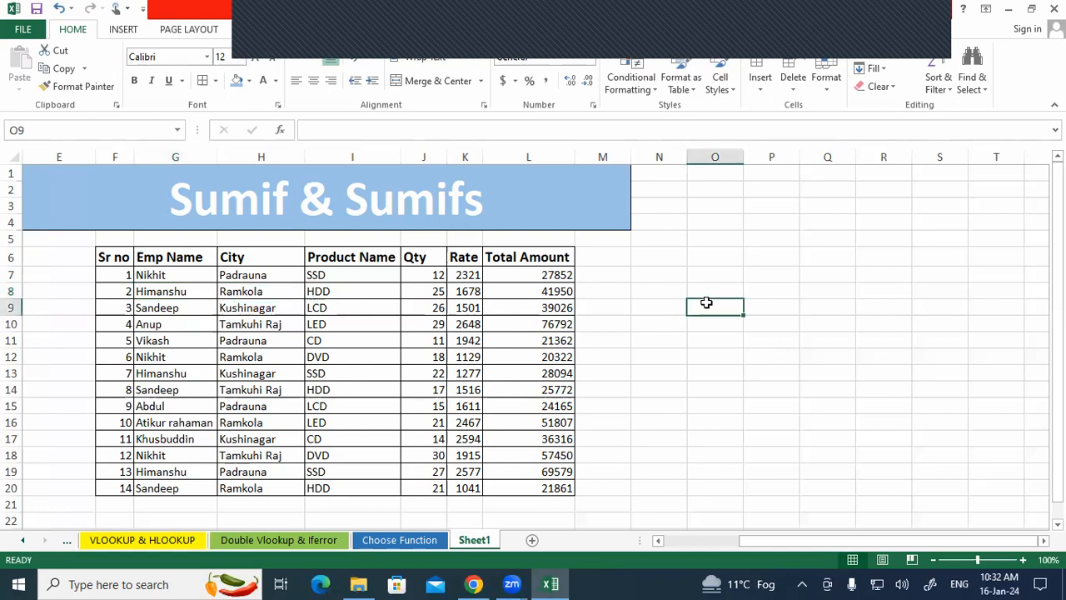
pyautogui.write('eMO')
pyautogui.press('BackSpace')
pyautogui.write('P Name')
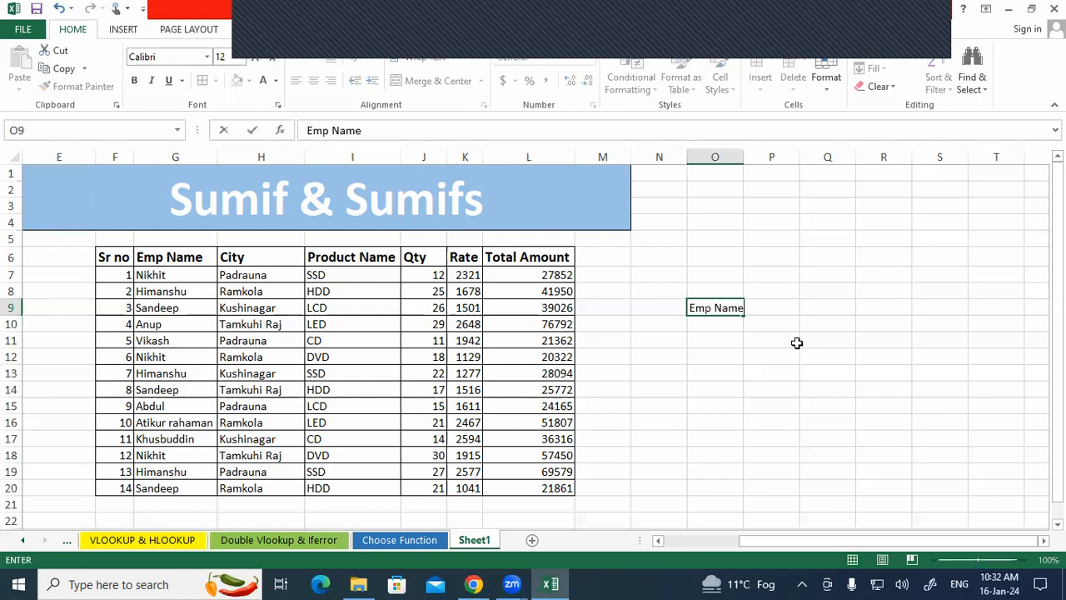
pyautogui.press('Tab')
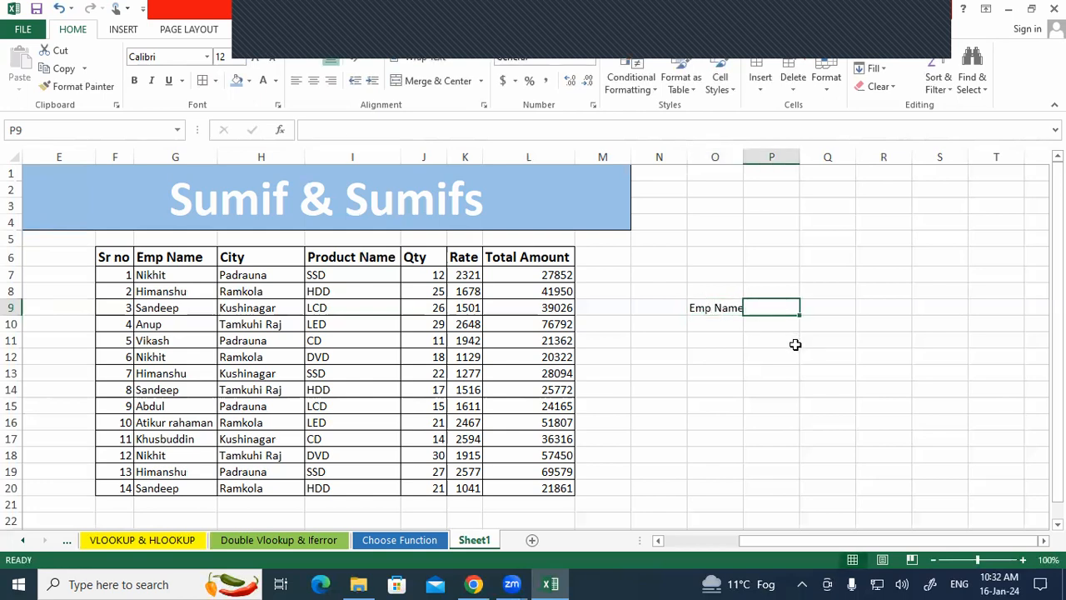
pyautogui.write('R')
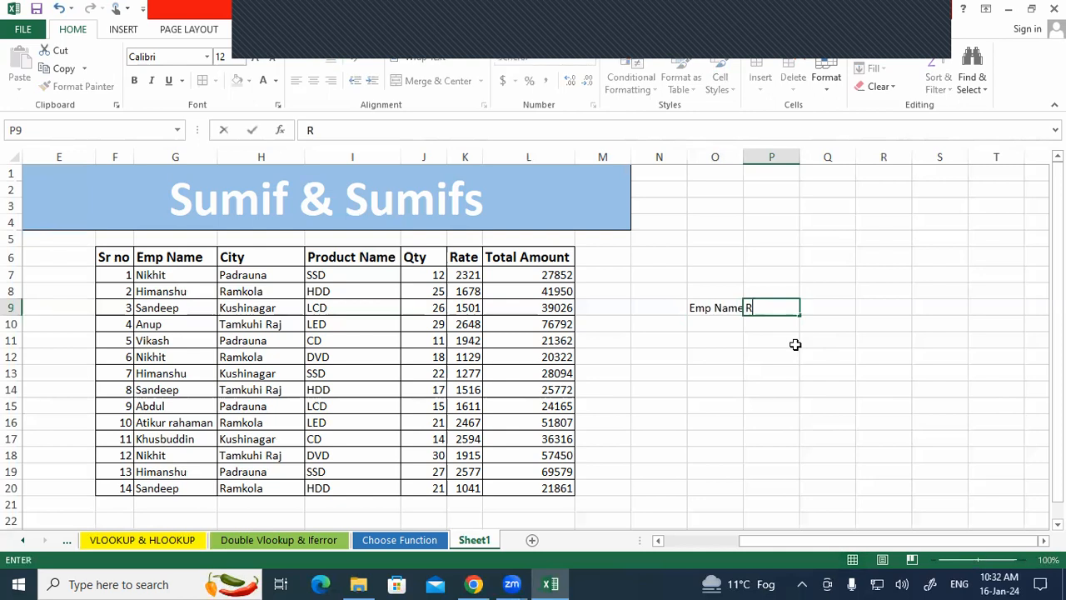
pyautogui.write('esults')
pyautogui.click(753, 368)
pyautogui.moveTo(743, 160); pyautogui.dragTo(759, 159)
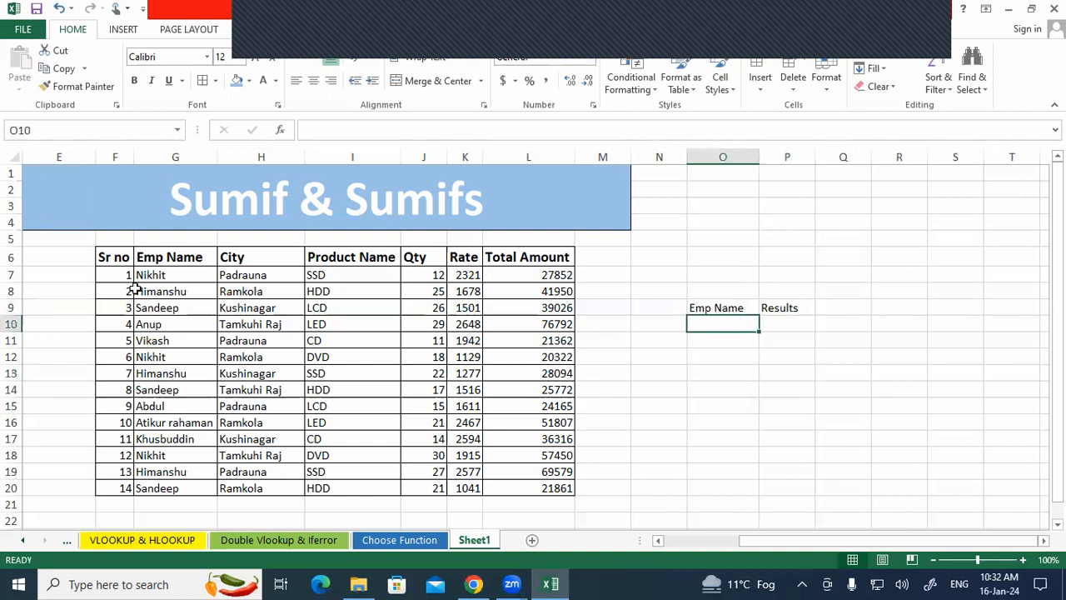
# - Copy the employee name from G8 into O10 as the lookup criterion under Emp Name
pyautogui.click(135, 293)
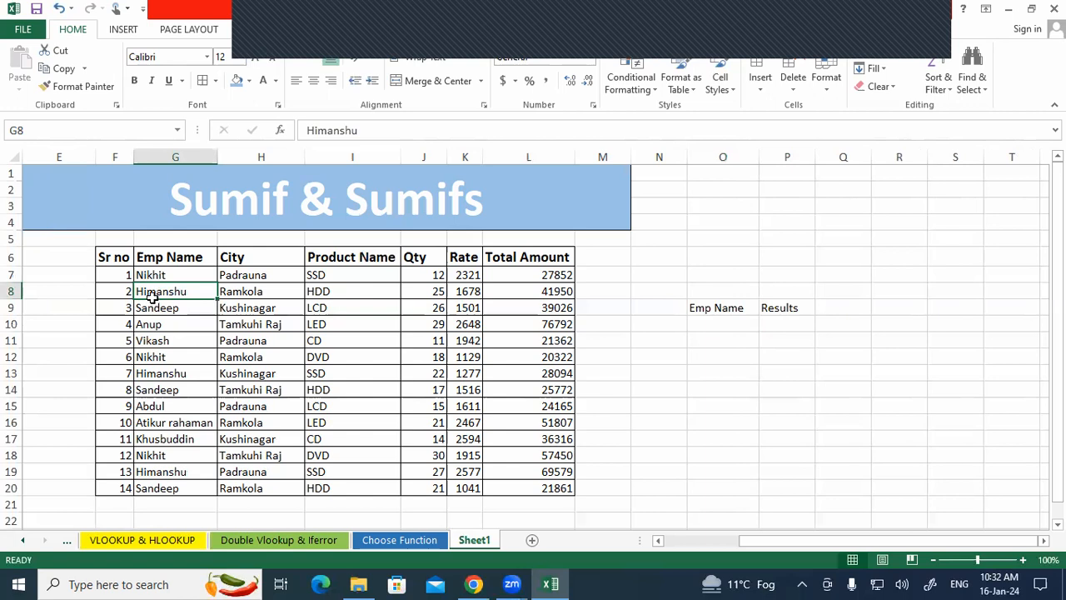
pyautogui.moveTo(164, 302); pyautogui.dragTo(732, 321)
pyautogui.click(724, 381)
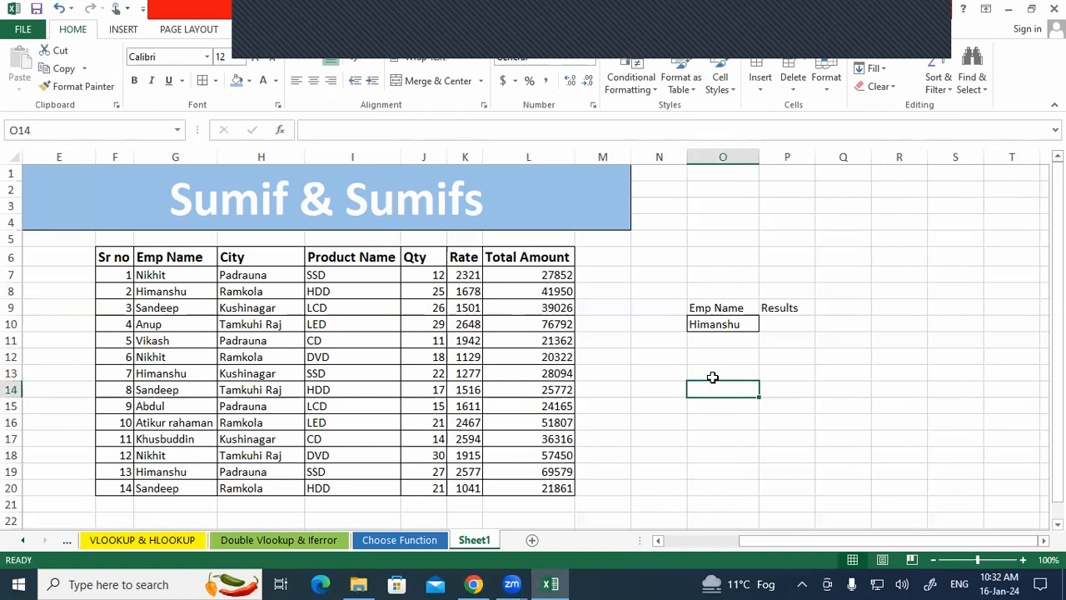
pyautogui.click(773, 324)
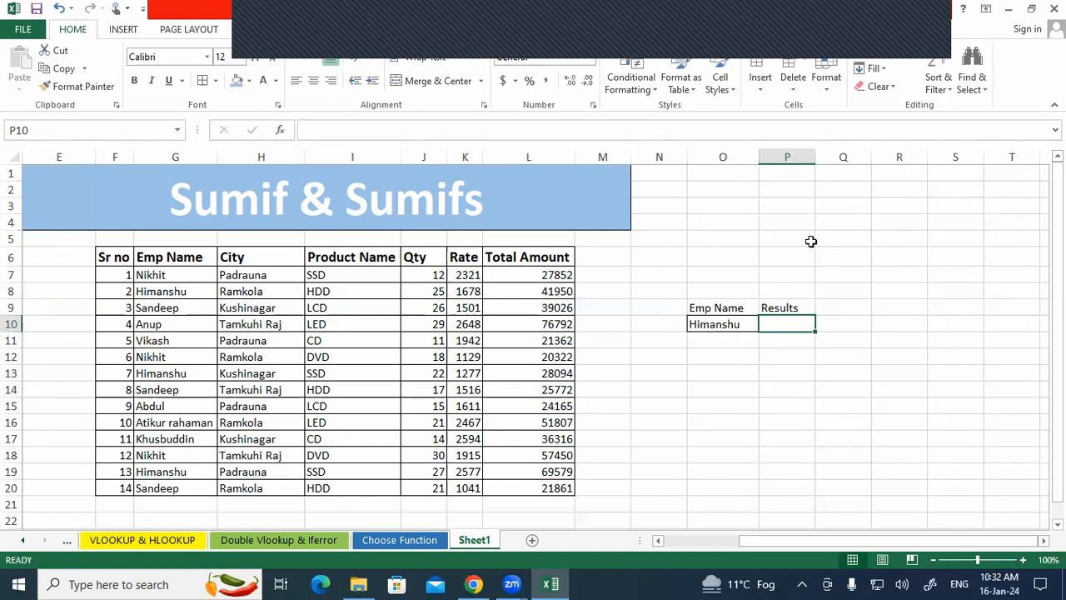
pyautogui.moveTo(154, 261); pyautogui.dragTo(170, 492)
pyautogui.click(691, 327)
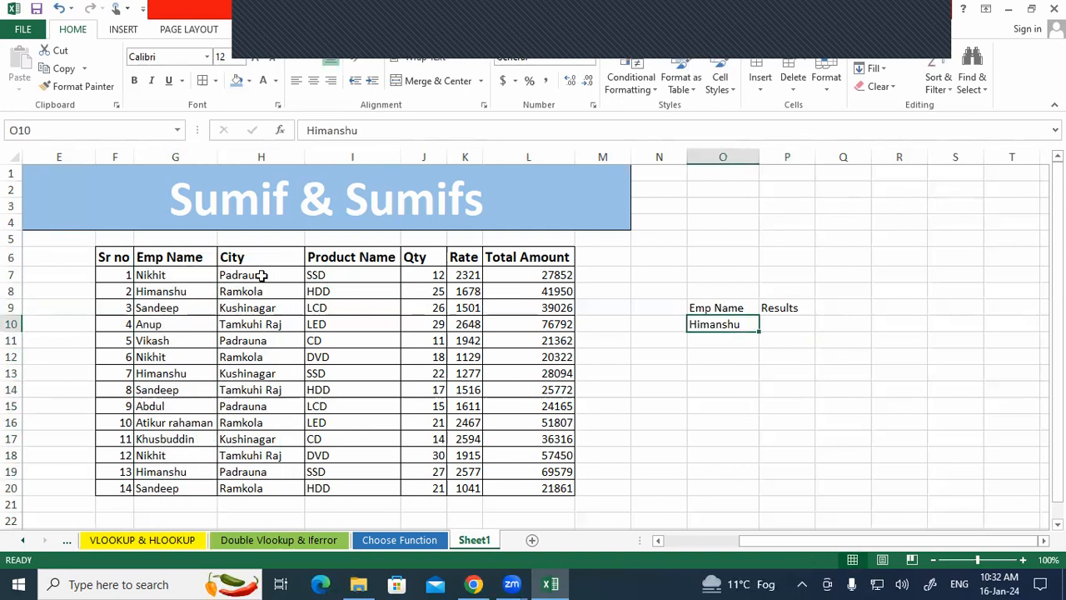
pyautogui.moveTo(154, 274); pyautogui.dragTo(167, 406)
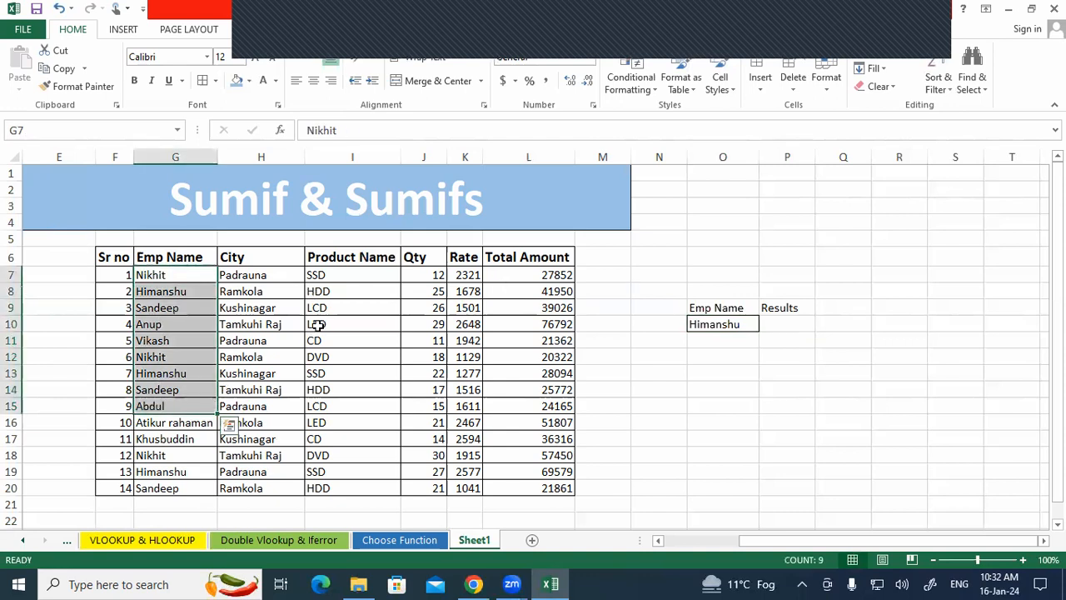
pyautogui.click(783, 320)
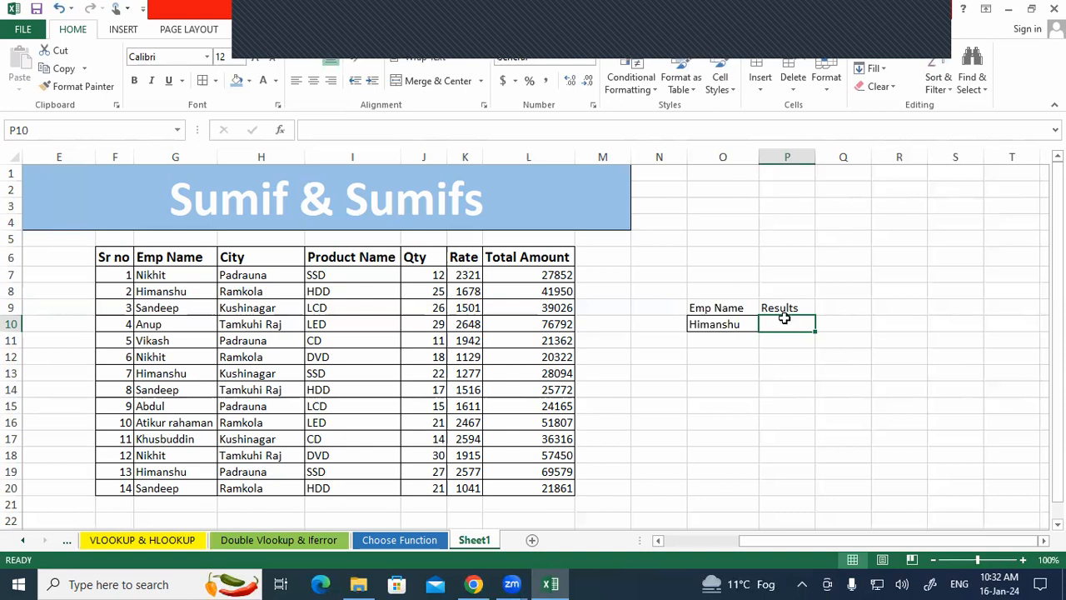
# - Begin a SUMIF formula in P10 under Results
pyautogui.write('=')
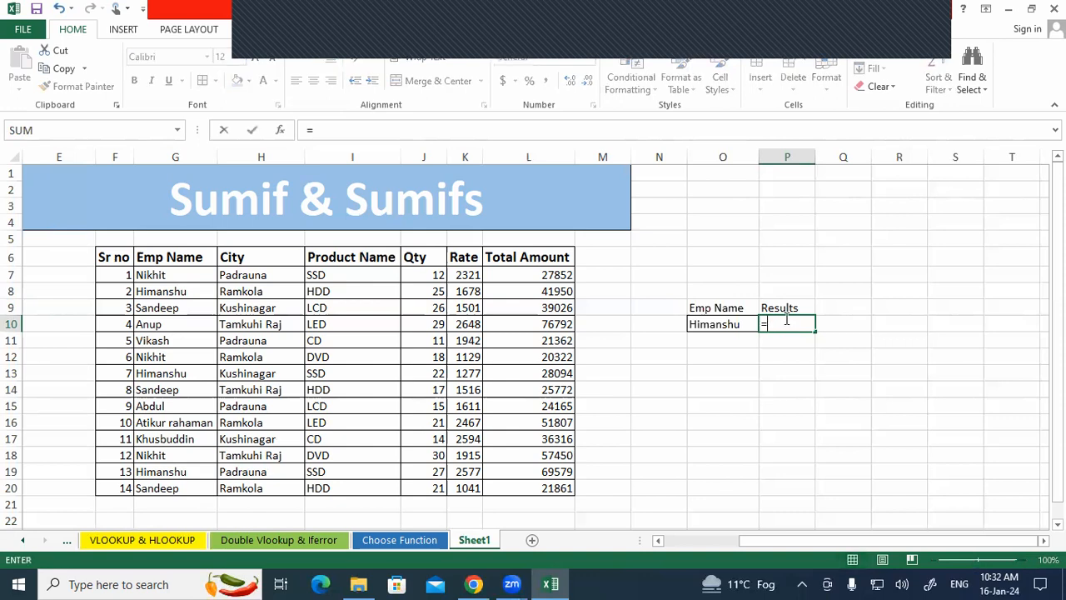
pyautogui.write('sum')
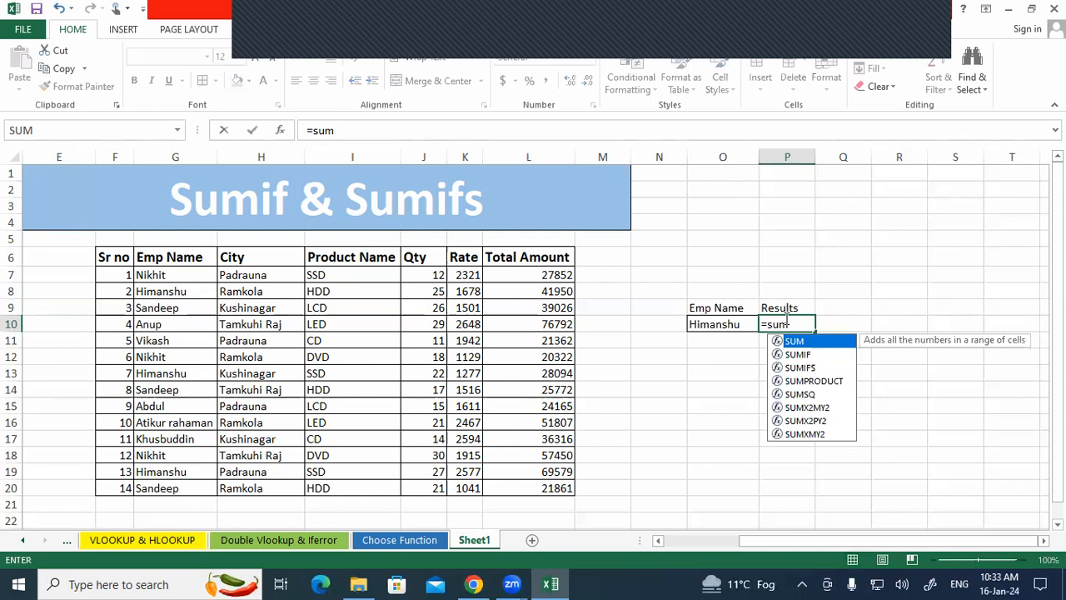
pyautogui.write('if')
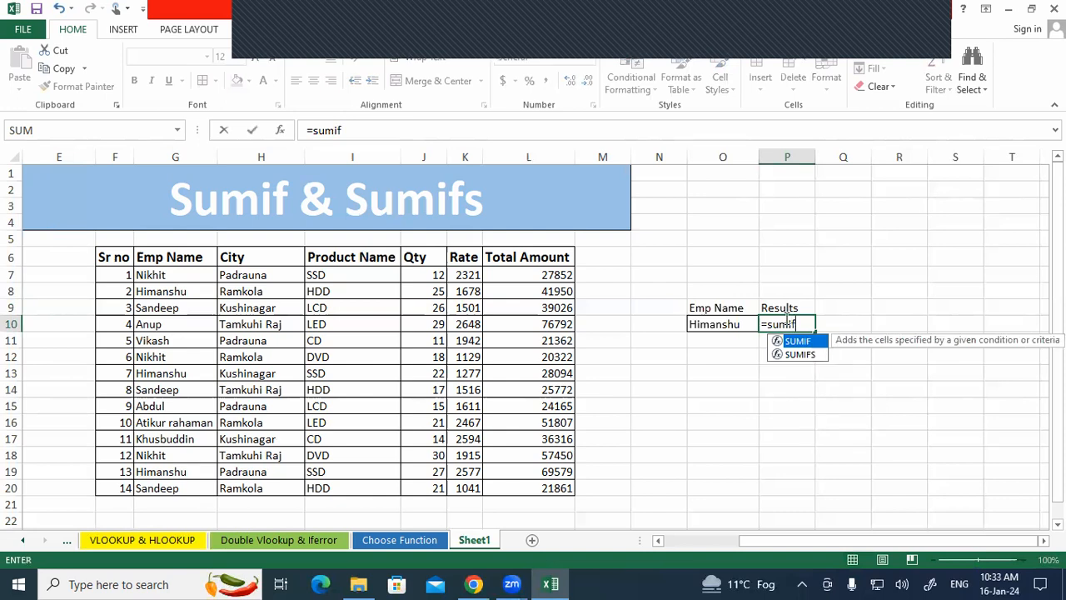
pyautogui.press('Tab')
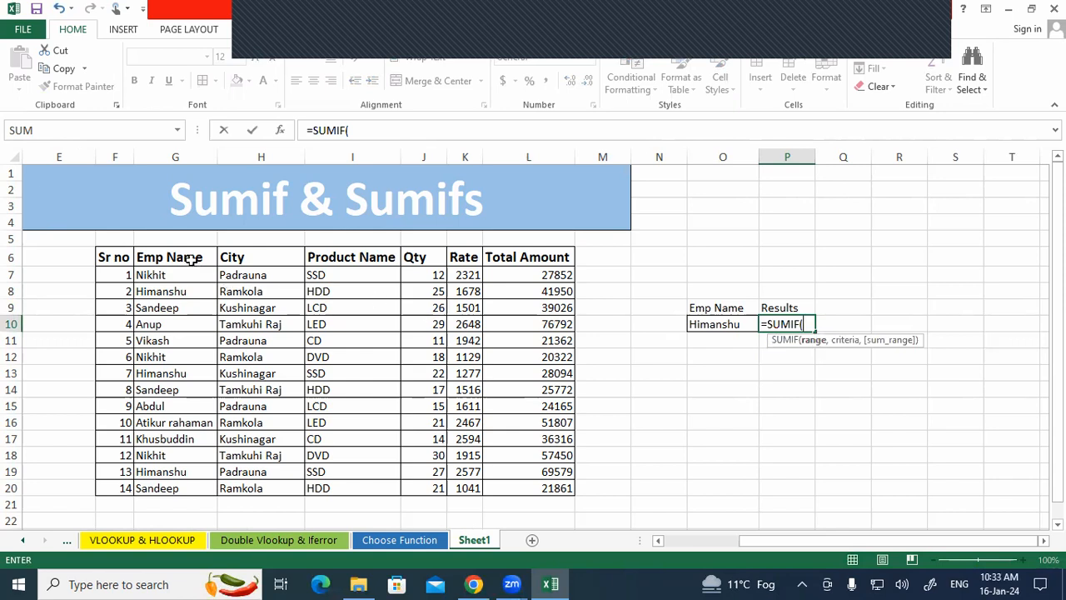
pyautogui.moveTo(188, 256); pyautogui.dragTo(211, 458)
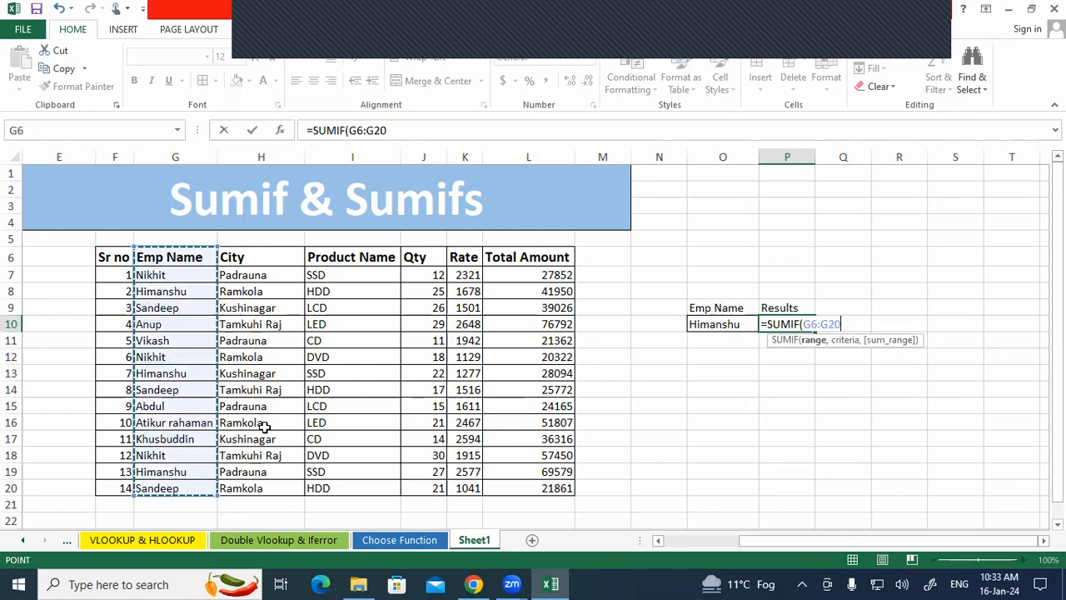
pyautogui.write(',')
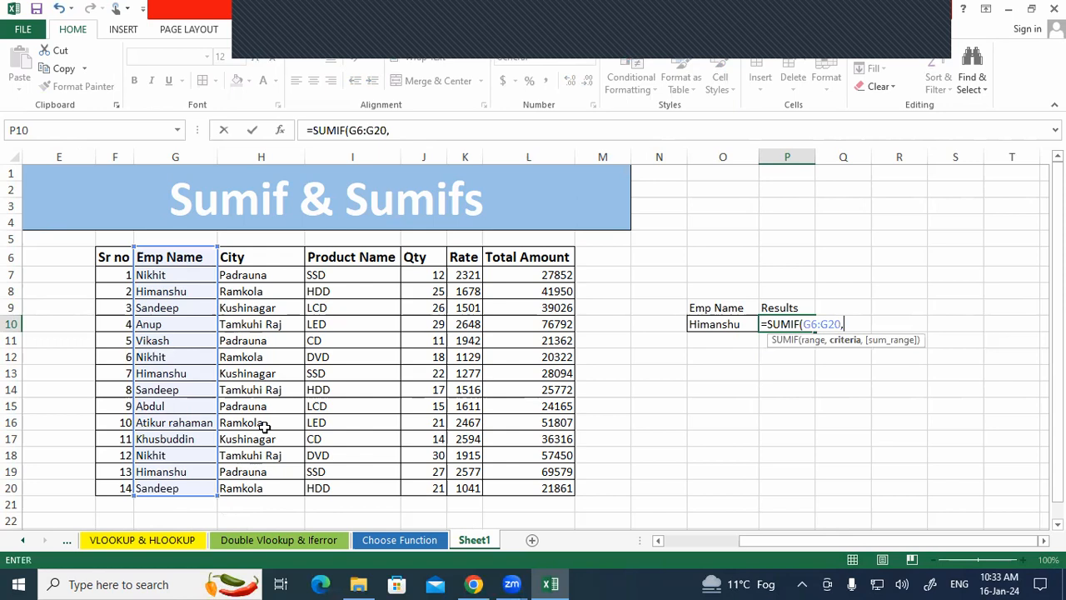
pyautogui.click(706, 328)
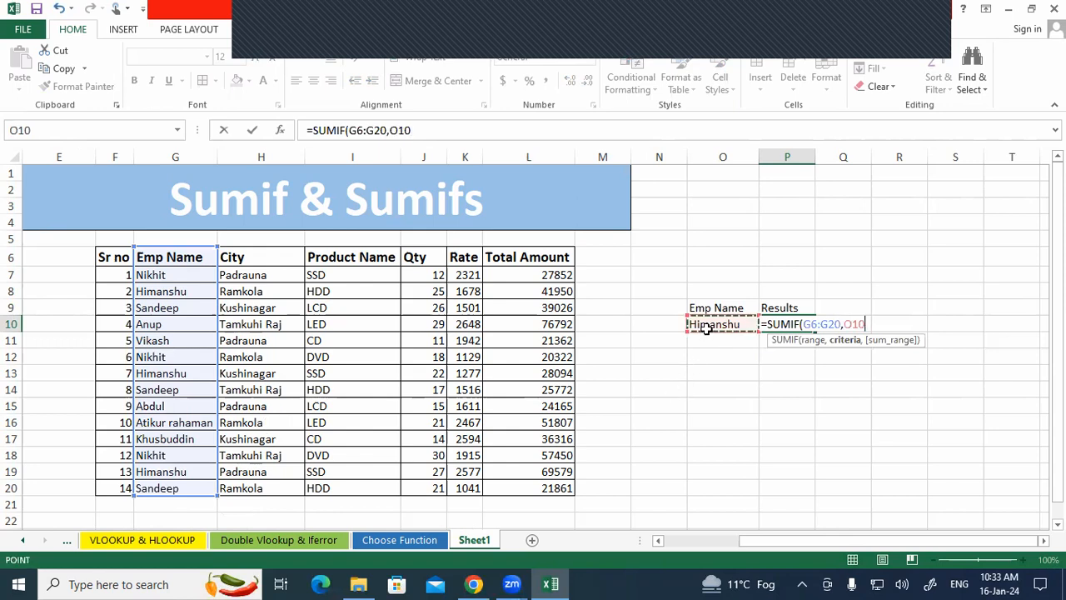
pyautogui.write(',')
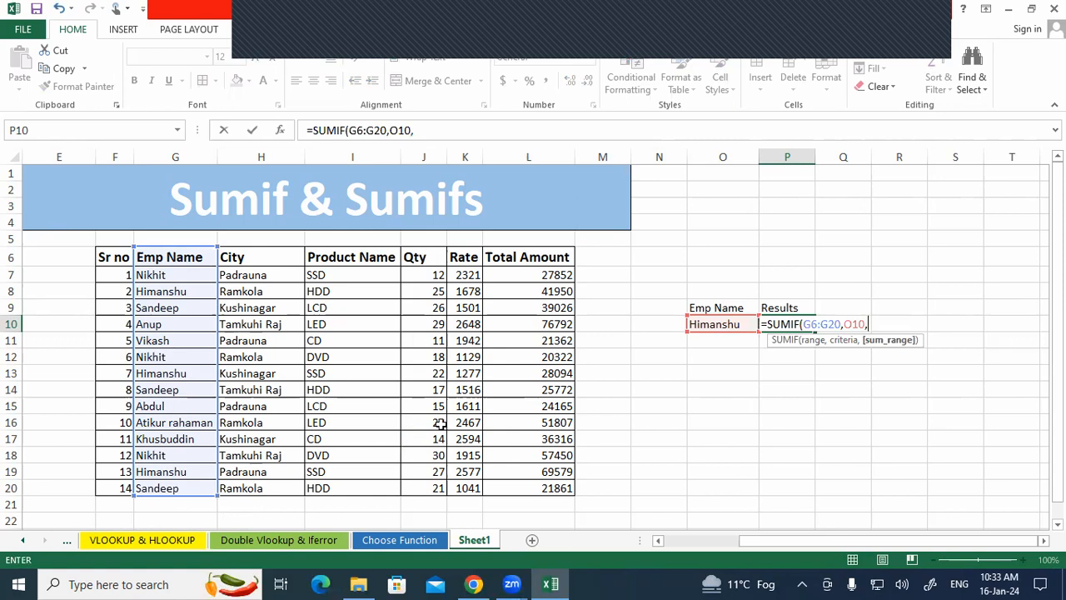
pyautogui.moveTo(550, 257); pyautogui.dragTo(537, 488)
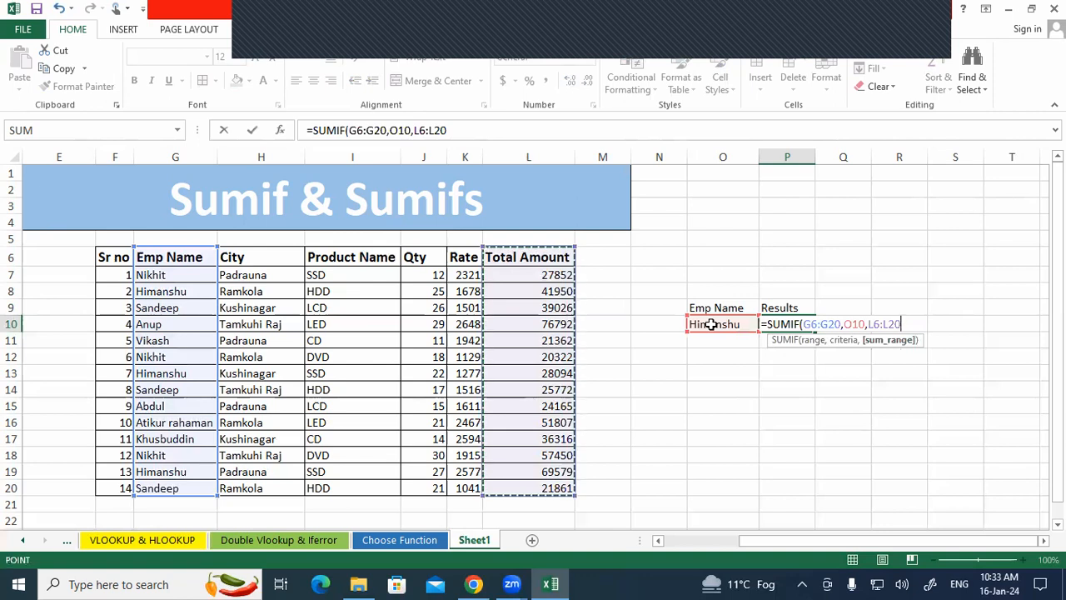
pyautogui.press('BackSpace')
pyautogui.press('BackSpace')
pyautogui.press('BackSpace')
pyautogui.press('BackSpace')
pyautogui.press('BackSpace')
pyautogui.press('BackSpace')
pyautogui.press('BackSpace')
pyautogui.press('BackSpace')
pyautogui.press('BackSpace')
pyautogui.press('BackSpace')
pyautogui.press('BackSpace')
pyautogui.press('BackSpace')
pyautogui.press('BackSpace')
pyautogui.press('BackSpace')
pyautogui.press('BackSpace')
pyautogui.press('BackSpace')
pyautogui.press('BackSpace')
pyautogui.press('BackSpace')
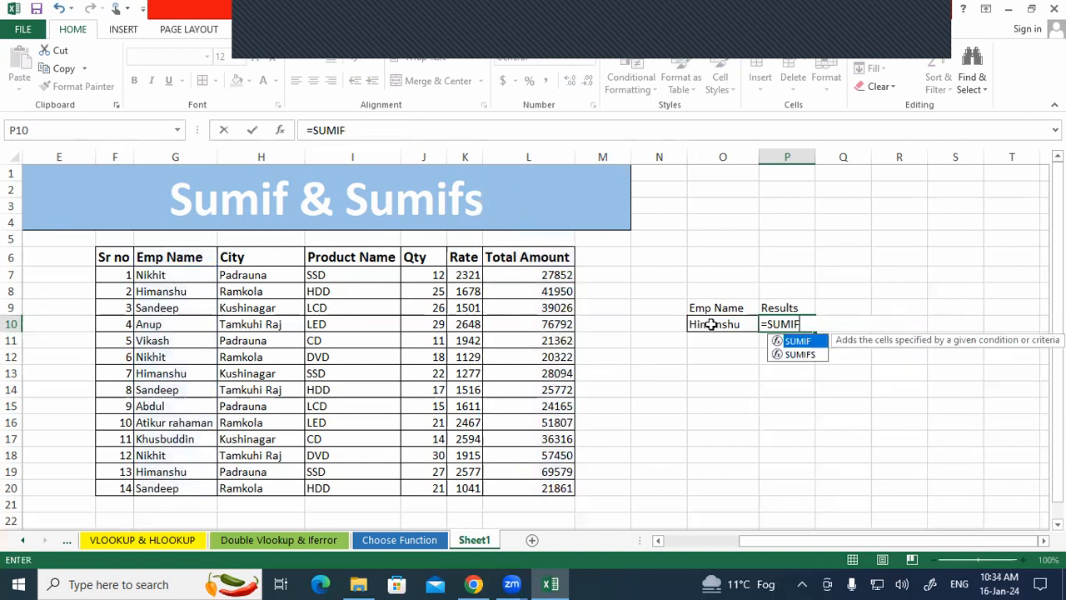
# - Set the SUMIF range argument in P10 to the employee names in G7:G20
pyautogui.write('(')
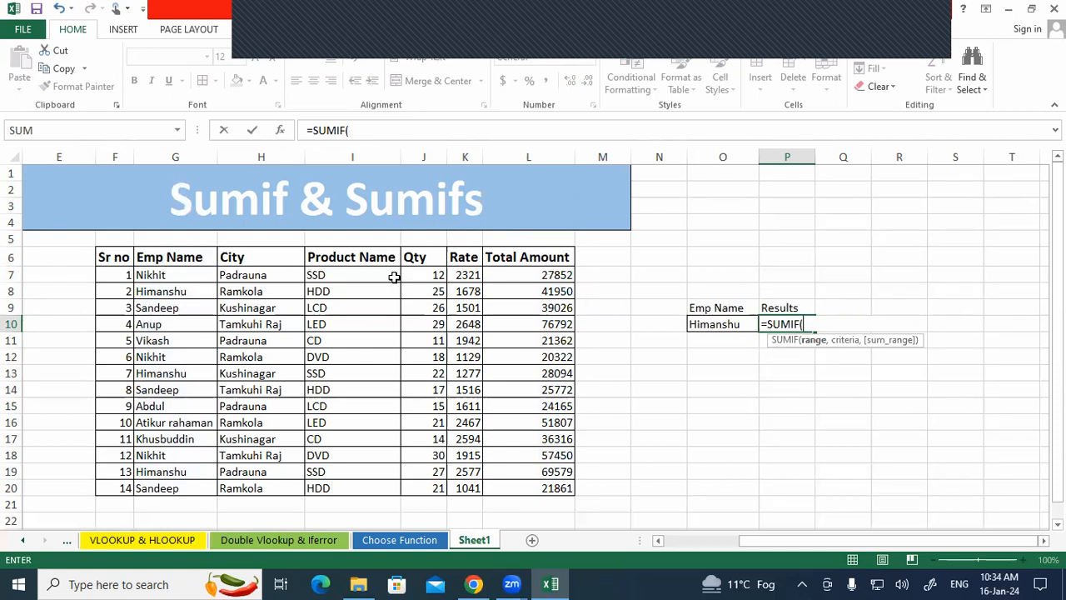
pyautogui.write('G7:')
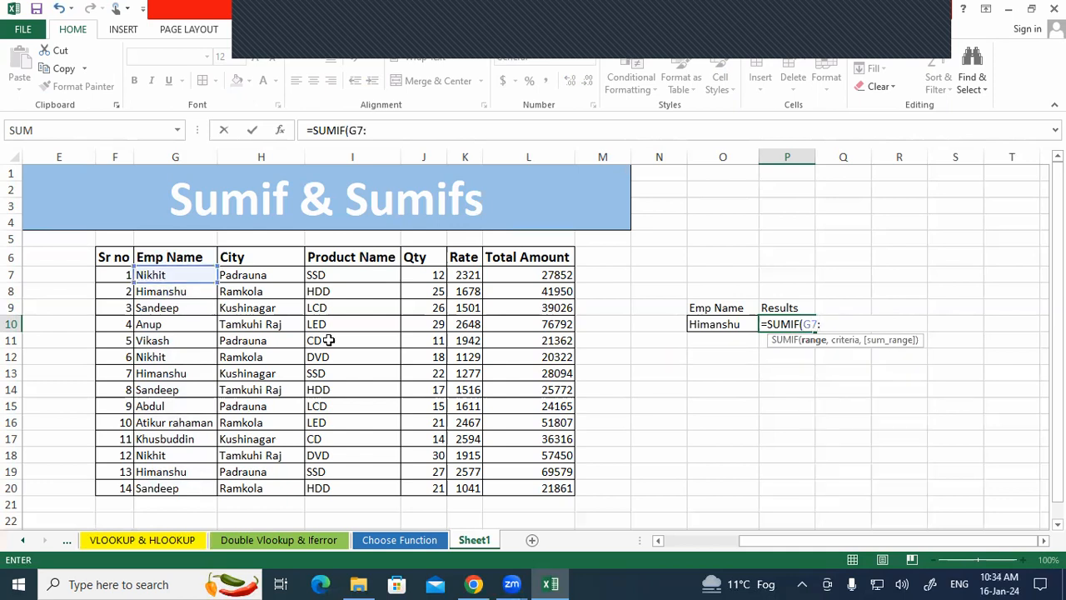
pyautogui.scroll(-7, 219, 423)
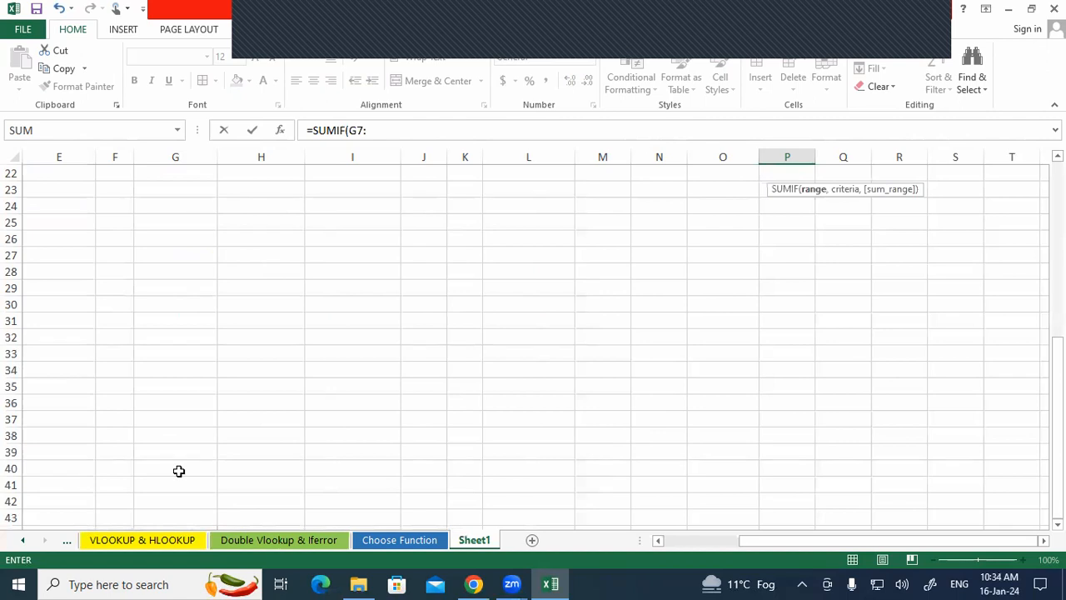
pyautogui.scroll(3, 177, 469)
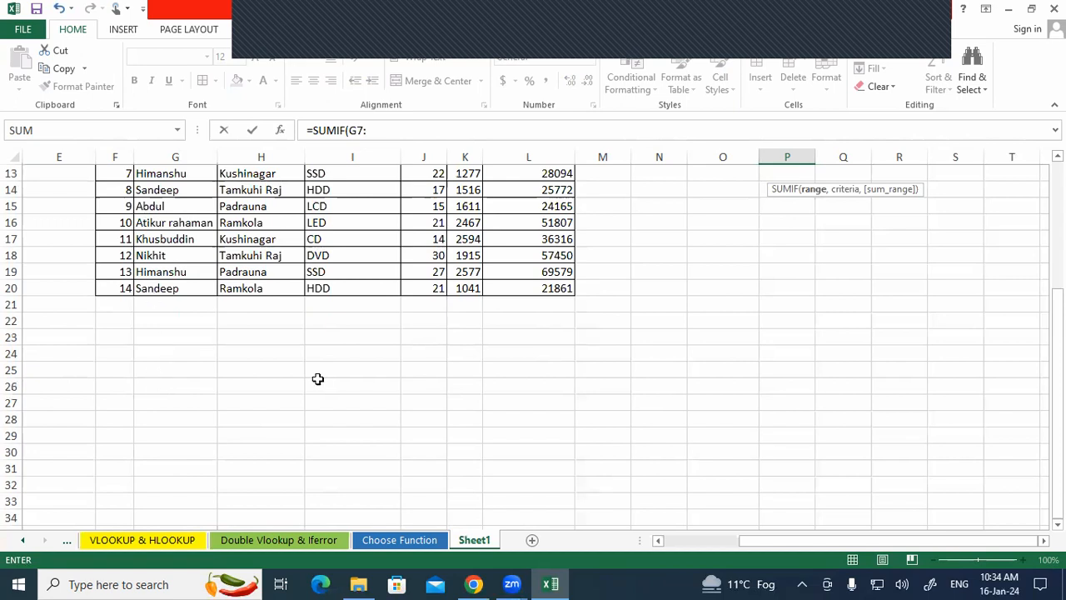
pyautogui.scroll(3, 543, 383)
pyautogui.scroll(-1, 731, 376)
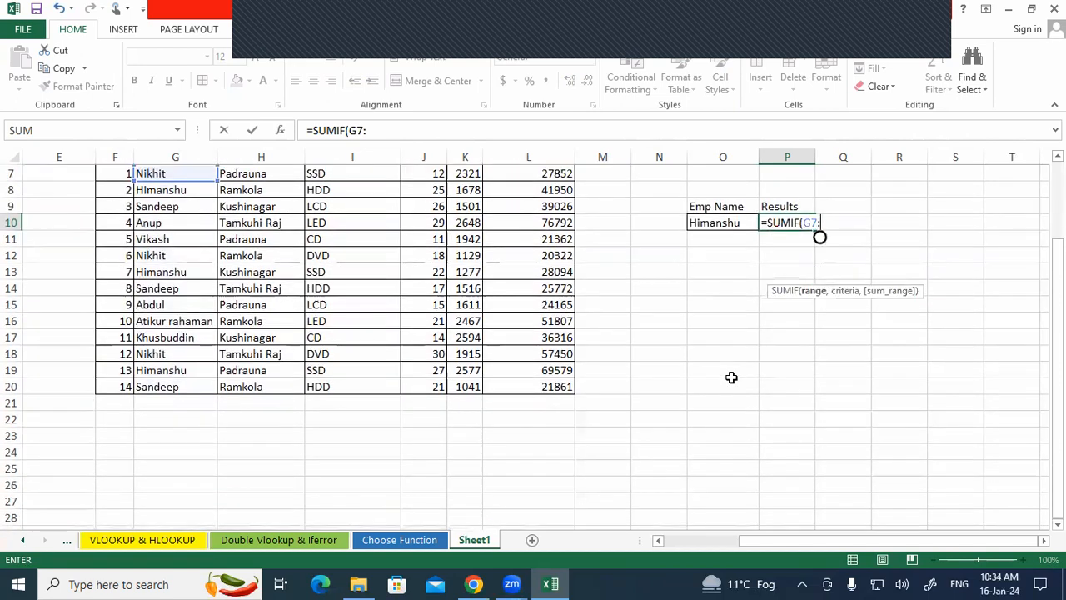
pyautogui.write('G')
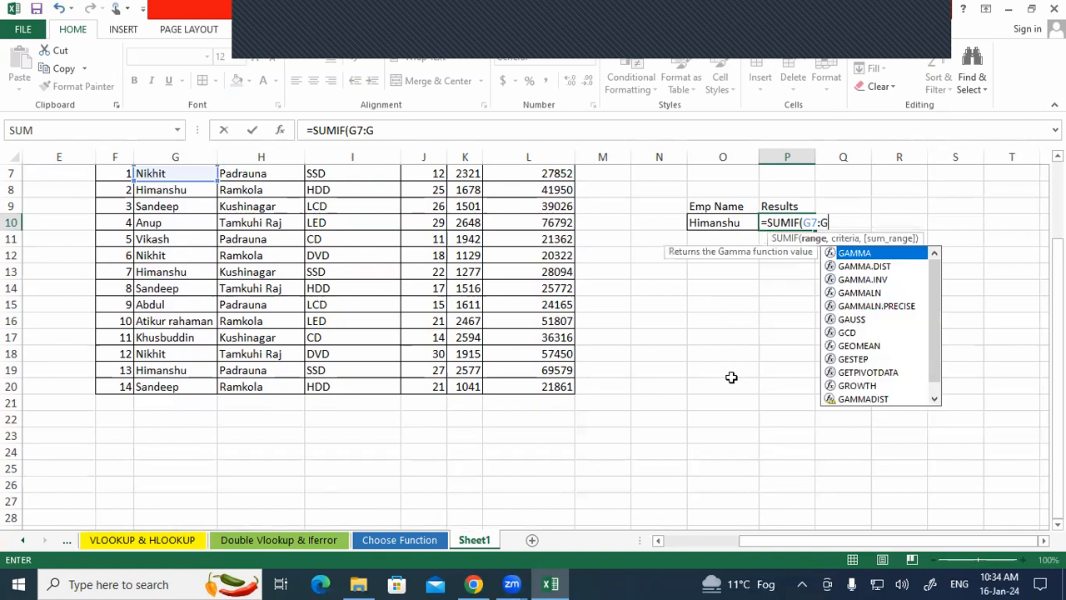
pyautogui.write('26')
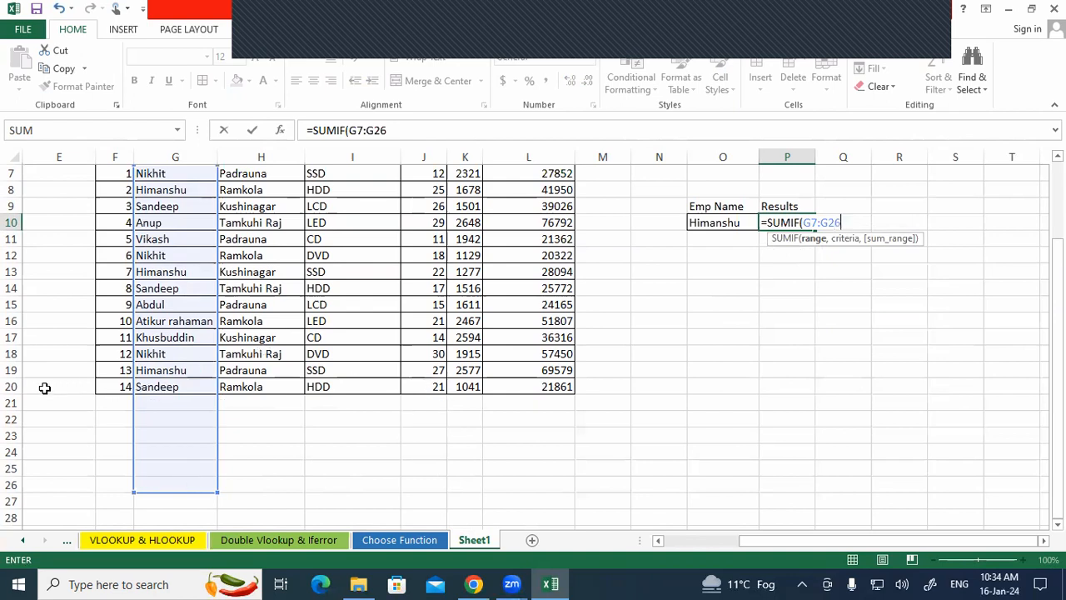
pyautogui.press('BackSpace')
pyautogui.write('2')
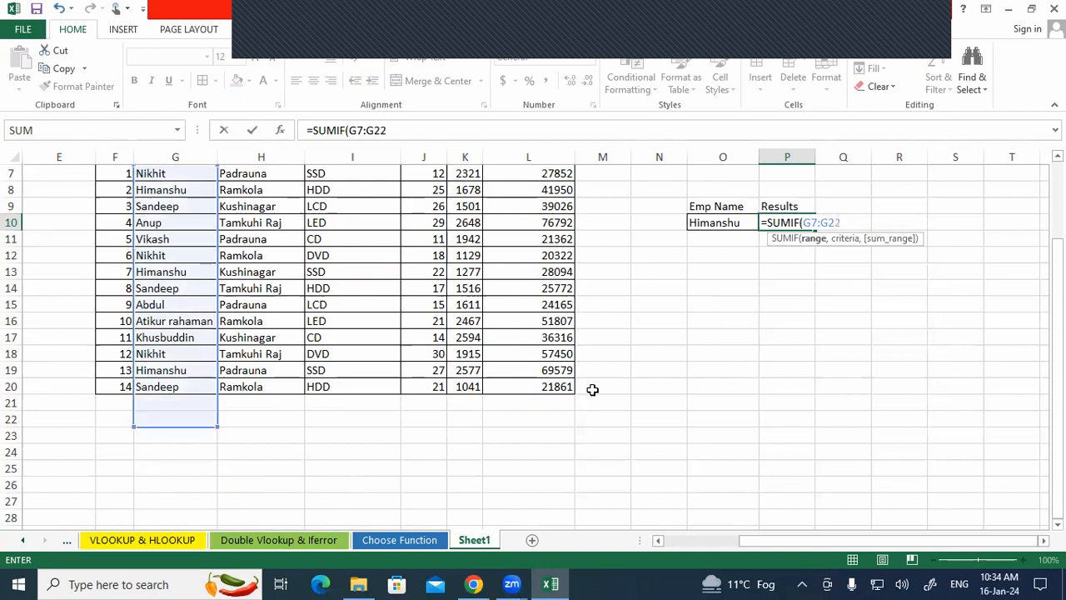
pyautogui.press('BackSpace')
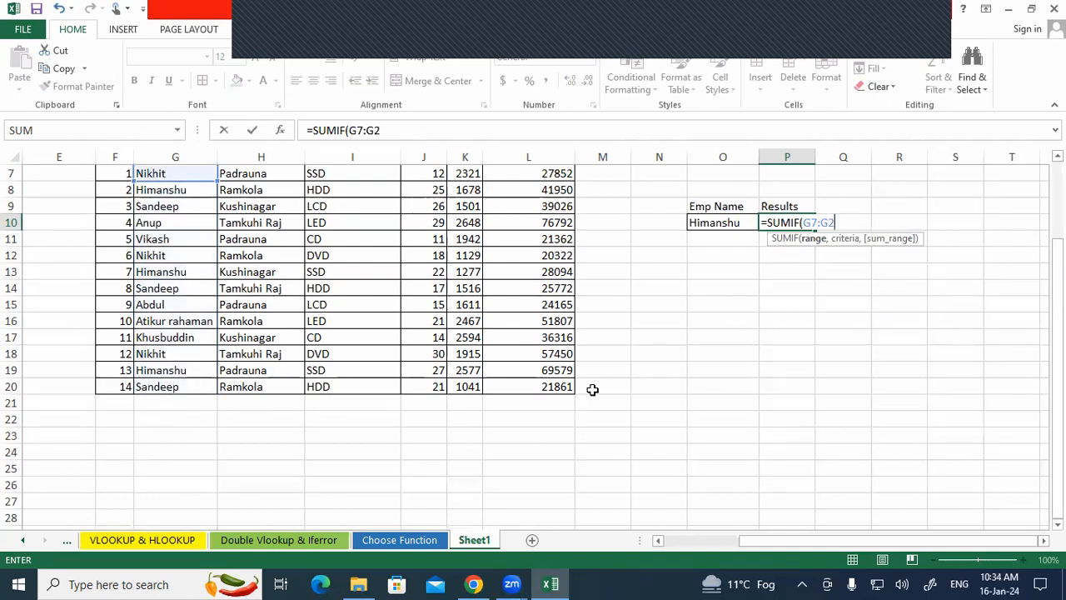
pyautogui.write('0')
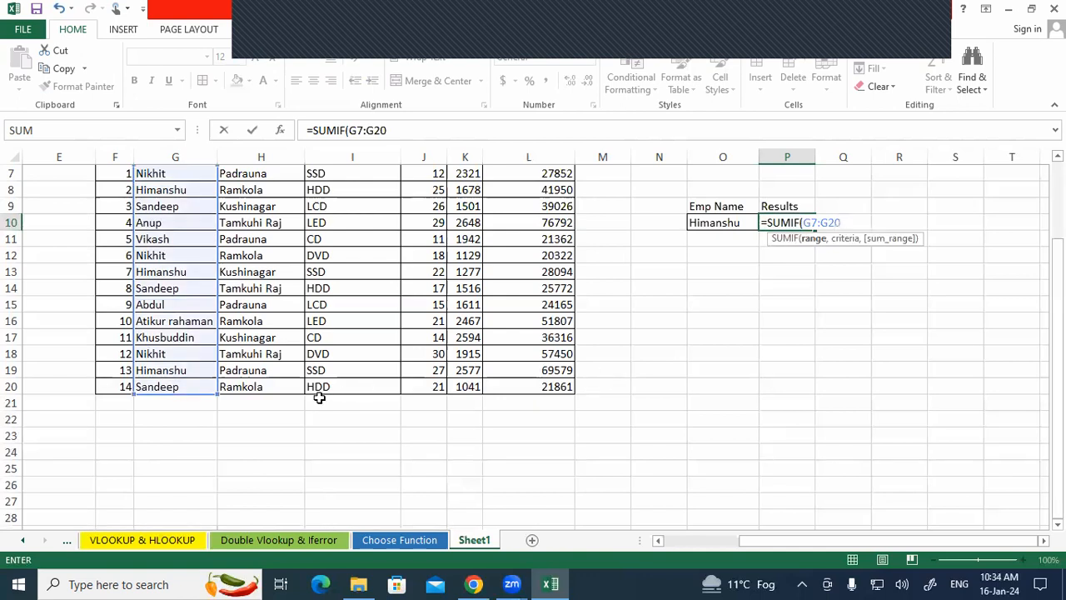
pyautogui.write(',')
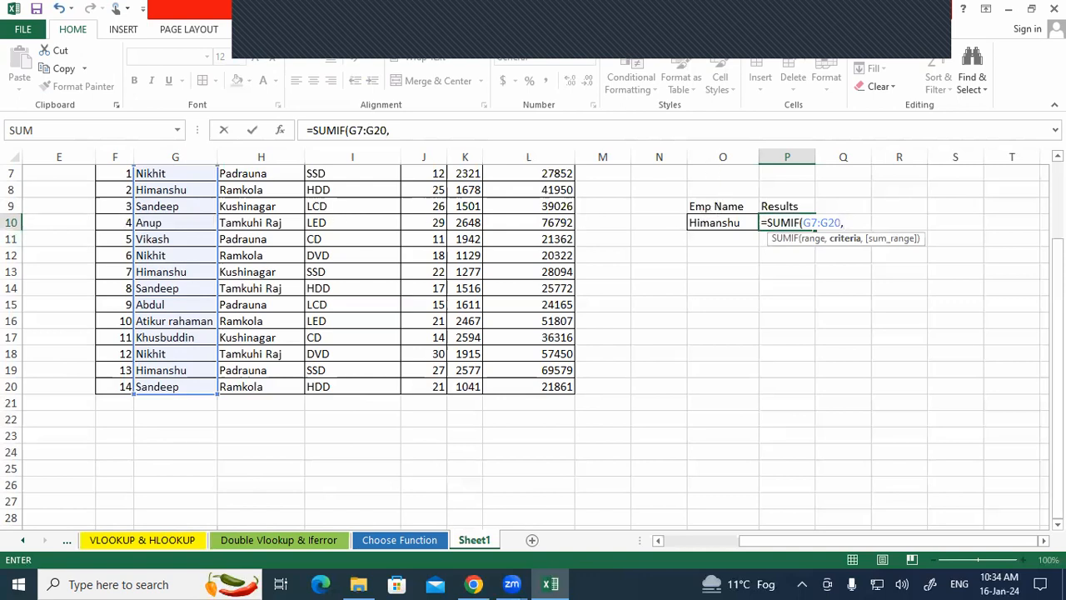
# - Complete the P10 SUMIF formula with O10 as the criterion and L6:L20 as the sum range, and enter it
pyautogui.write('O10')
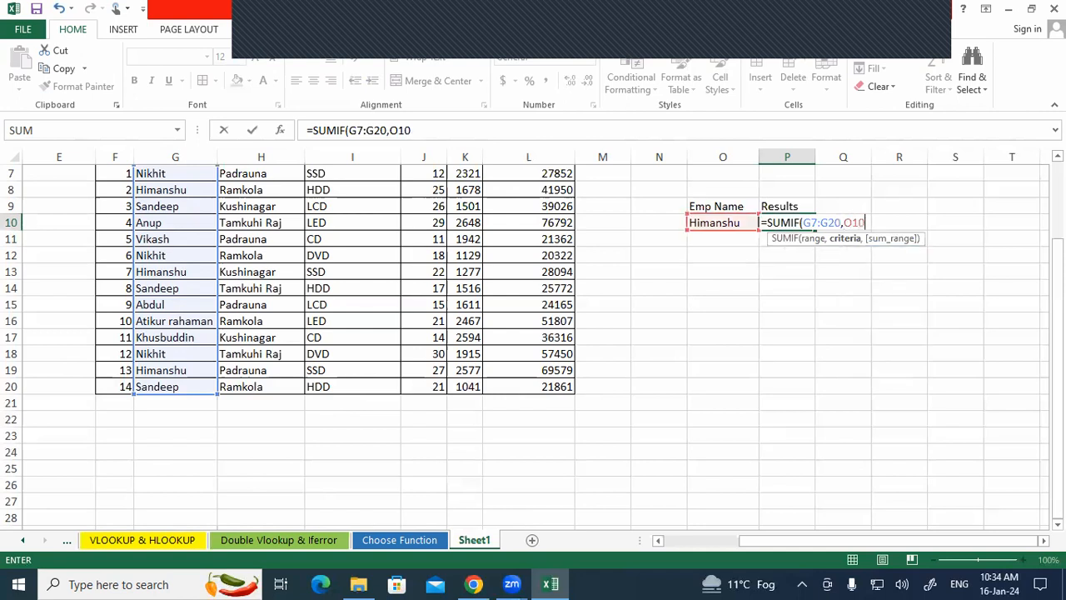
pyautogui.write(',')
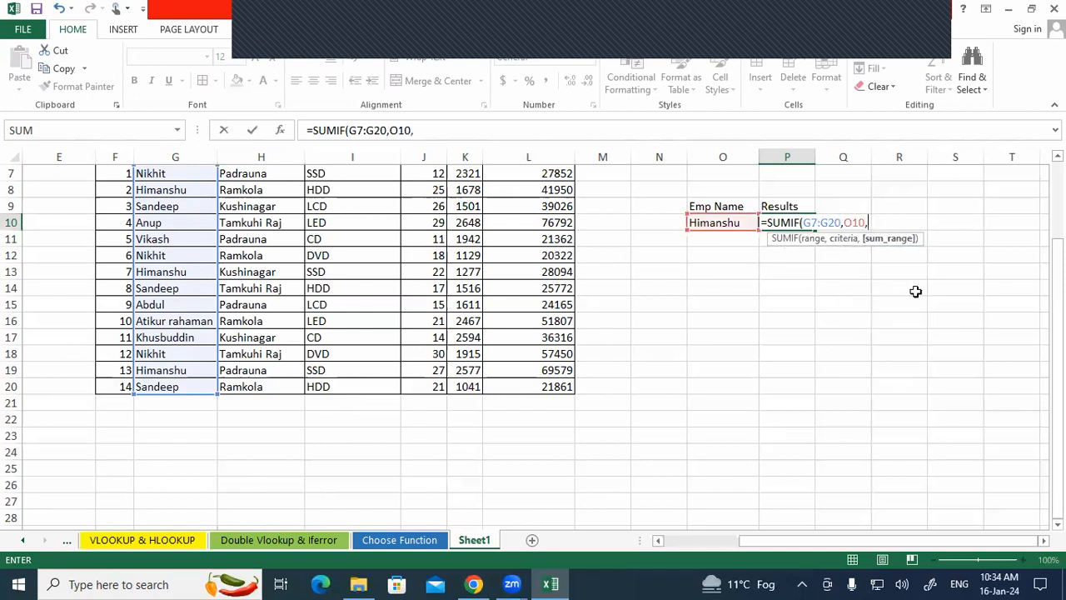
pyautogui.scroll(1, 867, 290)
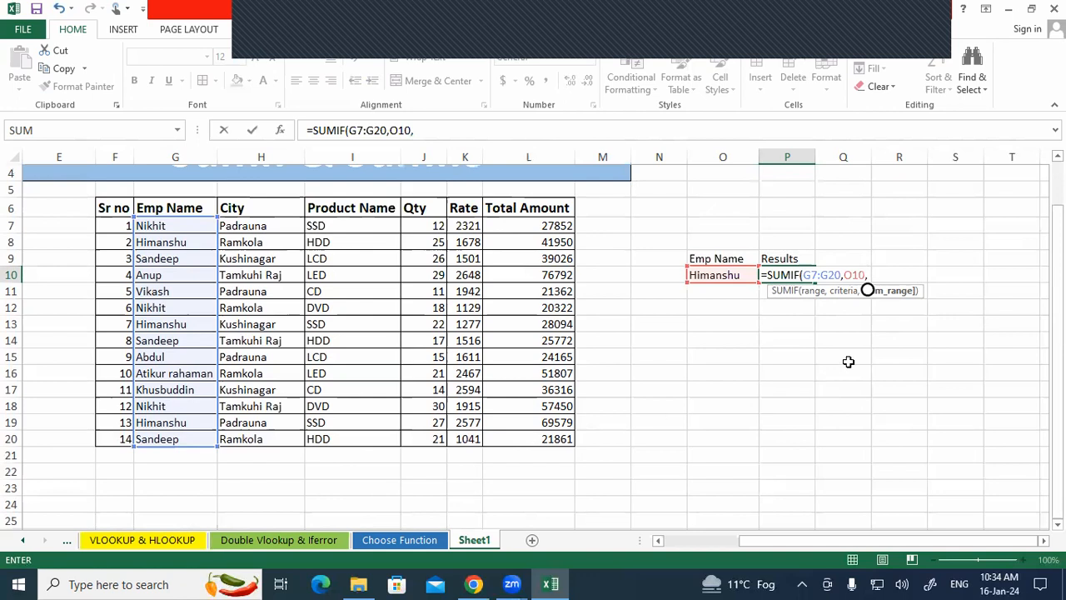
pyautogui.write('L')
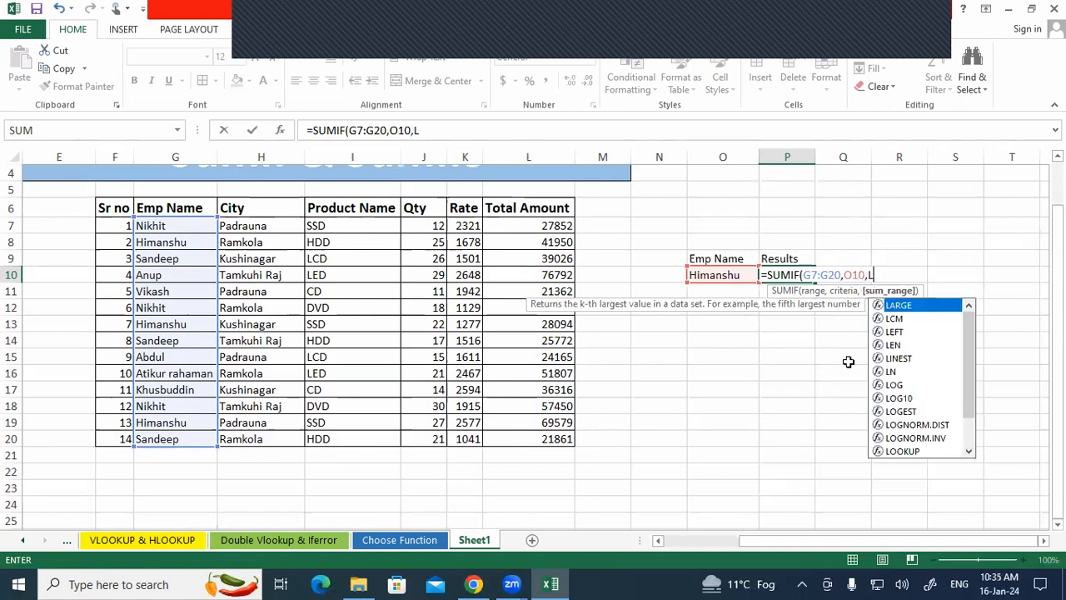
pyautogui.write('6:')
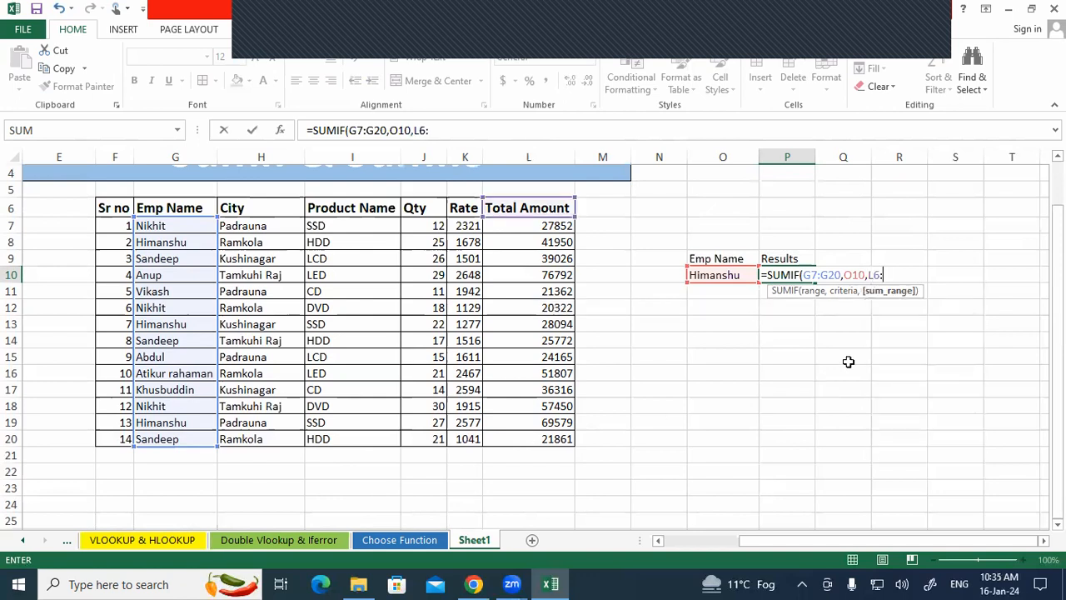
pyautogui.write('L20')
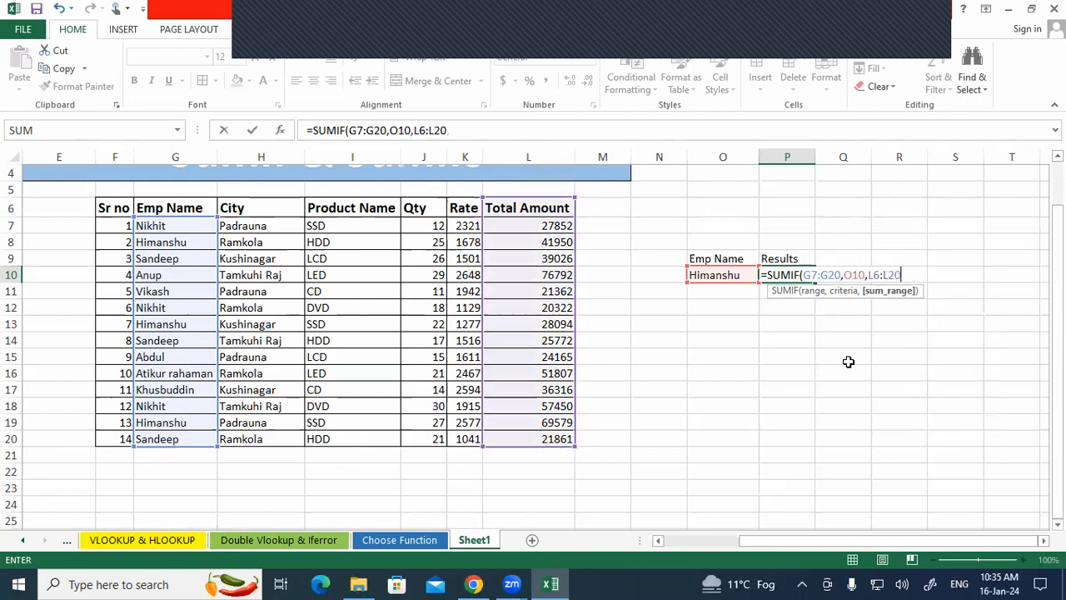
pyautogui.write(')')
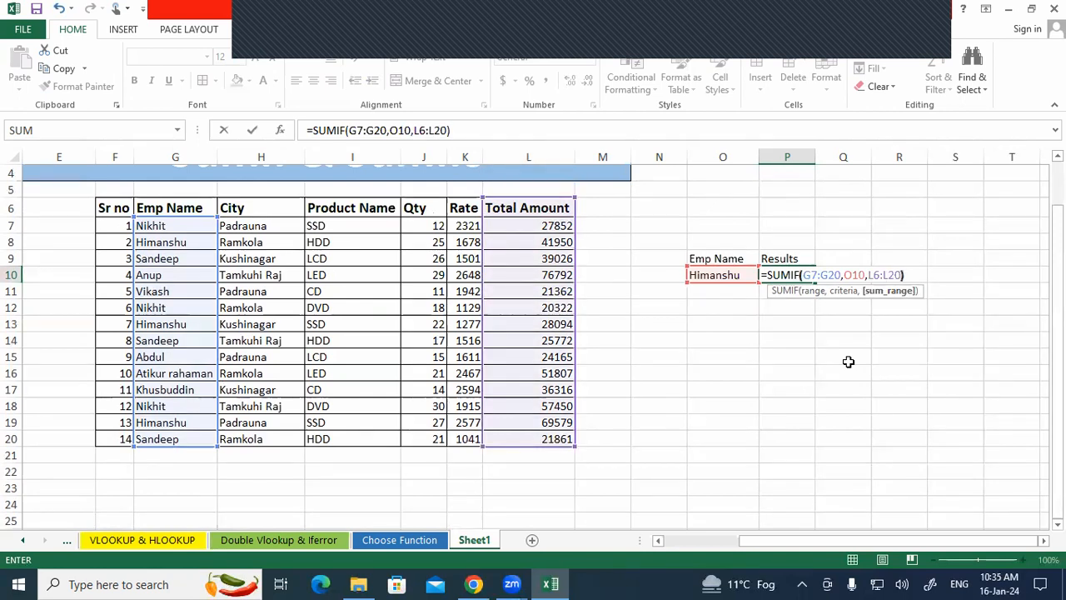
pyautogui.press('Return')
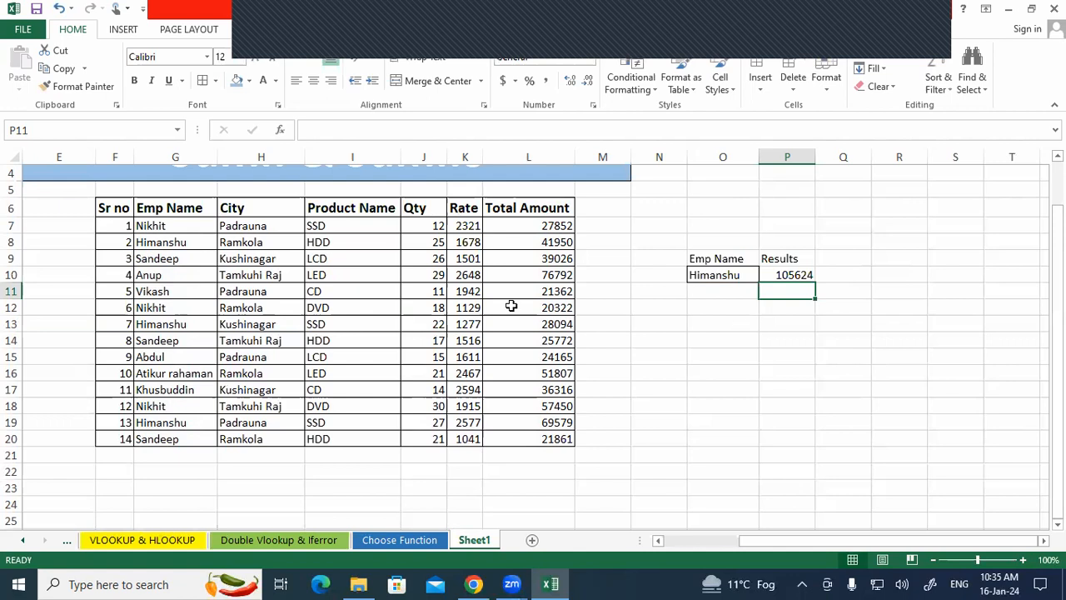
# - Fill the table rows 8, 13 and 19 with yellow from column F to column L
pyautogui.moveTo(125, 242); pyautogui.dragTo(551, 242)
pyautogui.click(255, 81)
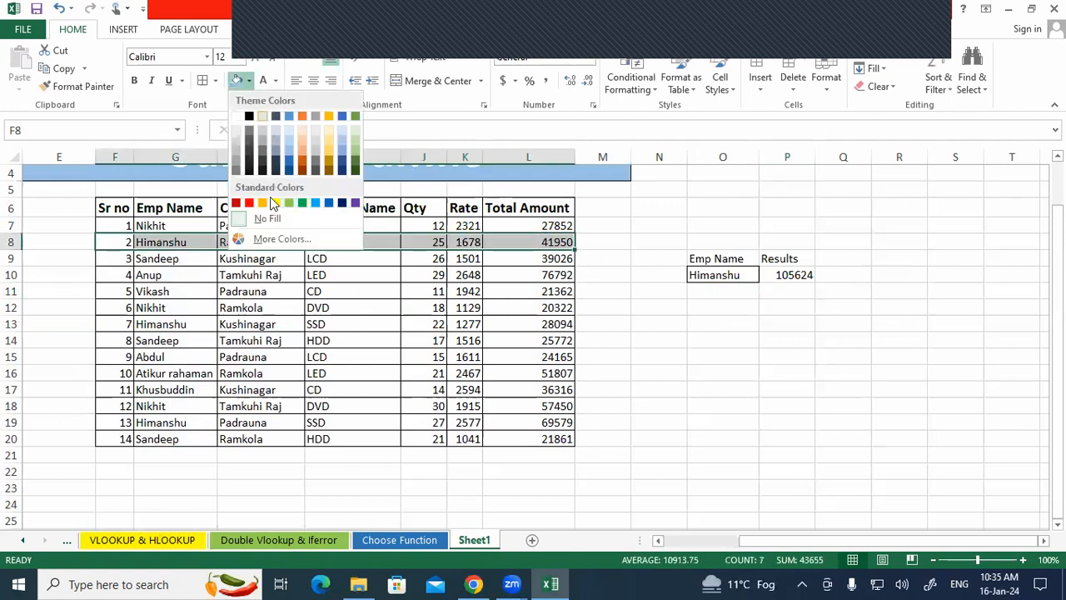
pyautogui.click(275, 204)
pyautogui.click(175, 309)
pyautogui.moveTo(100, 330); pyautogui.dragTo(578, 323)
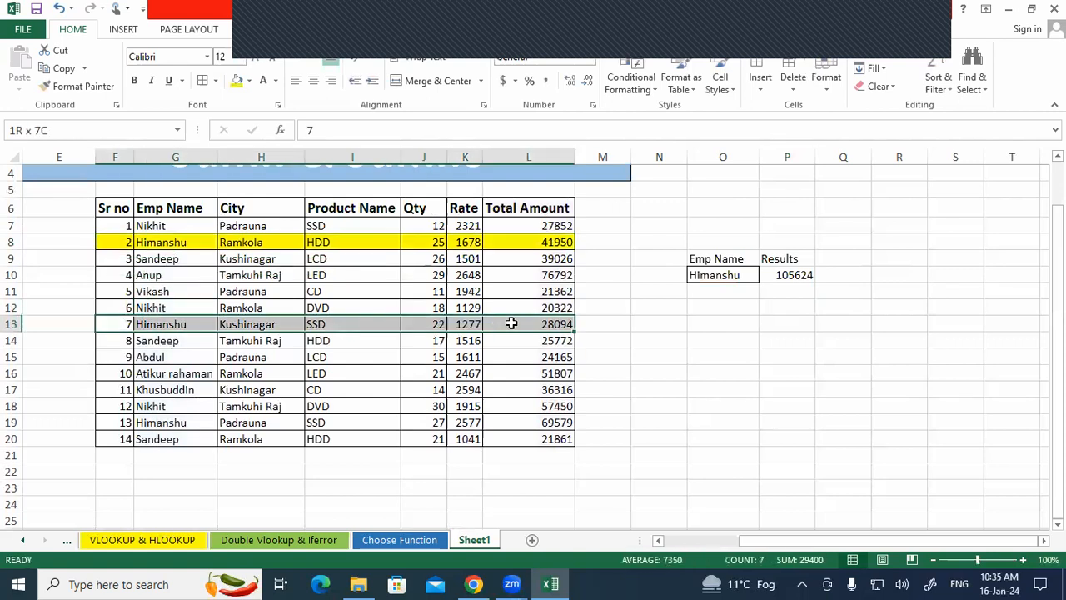
pyautogui.click(238, 81)
pyautogui.moveTo(117, 423); pyautogui.dragTo(558, 425)
pyautogui.click(238, 81)
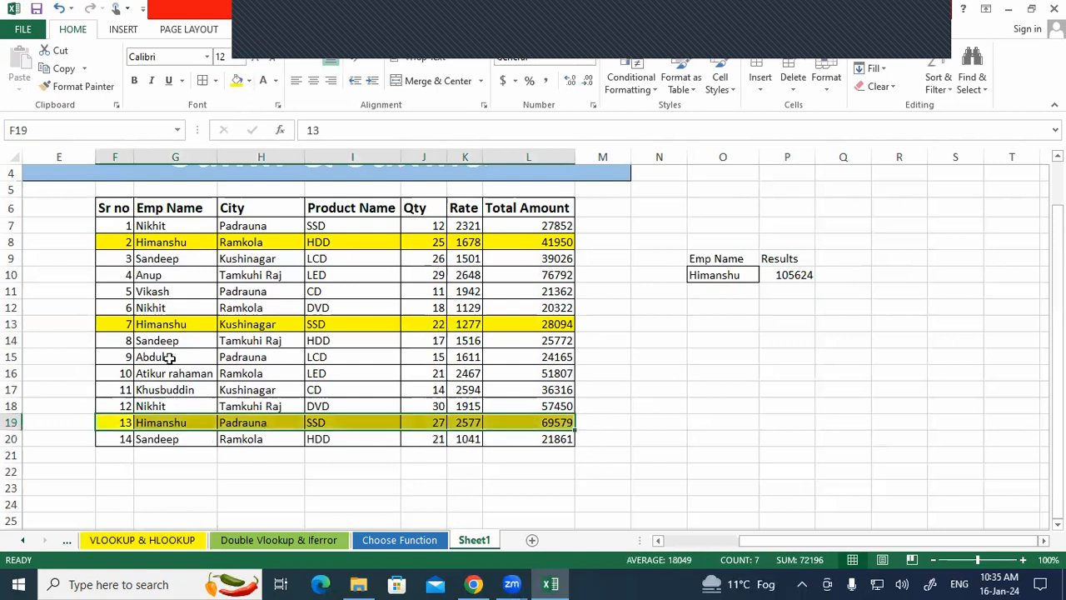
pyautogui.click(261, 489)
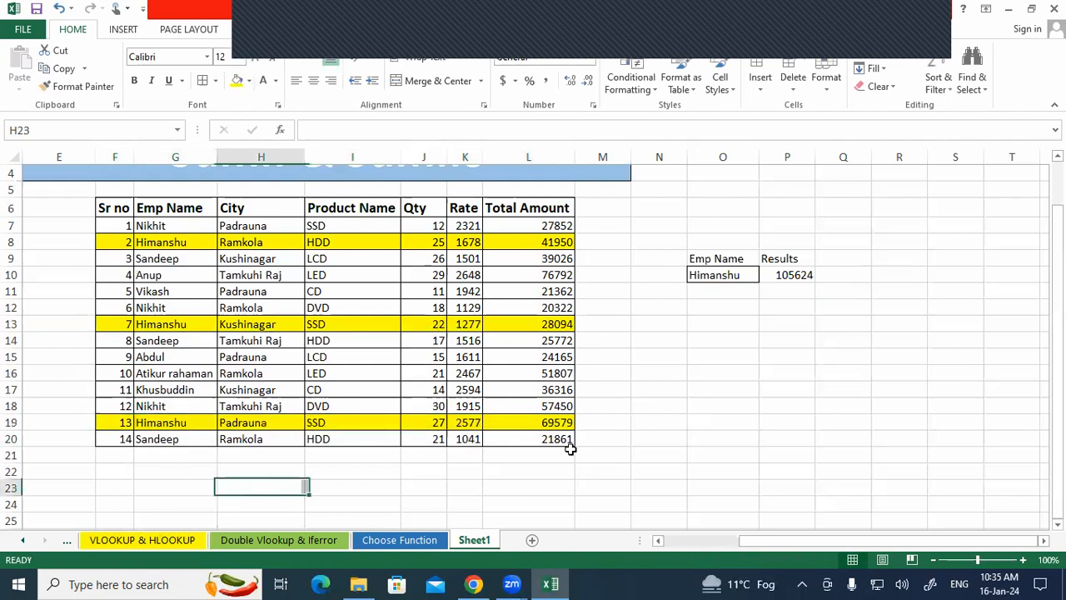
# - Enter a manual check total in O15 that adds the highlighted rows' Total Amount cells L8, L13 and L19
pyautogui.click(722, 361)
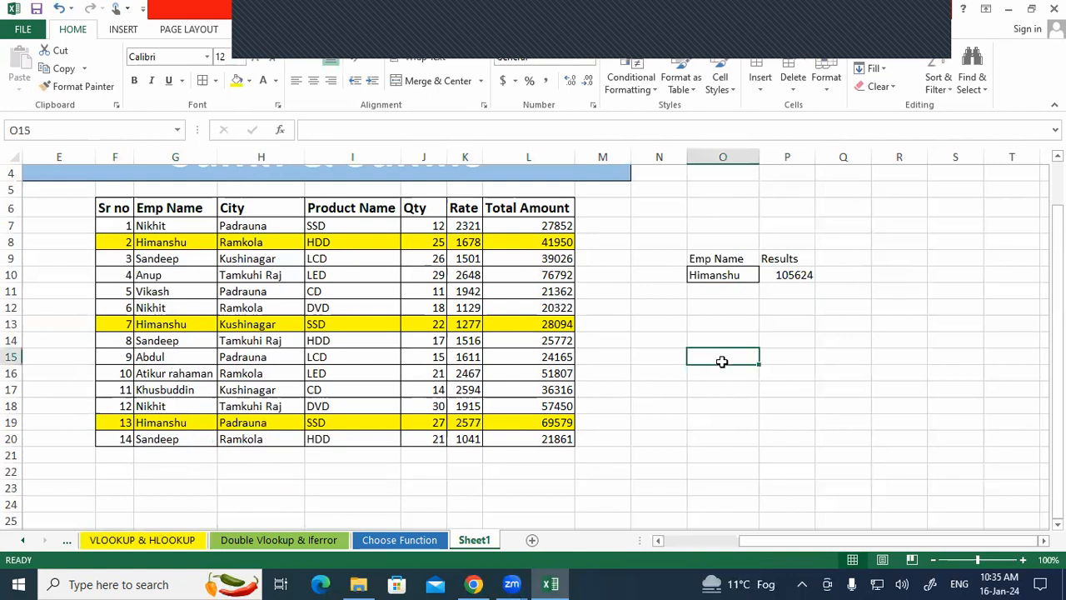
pyautogui.write('=')
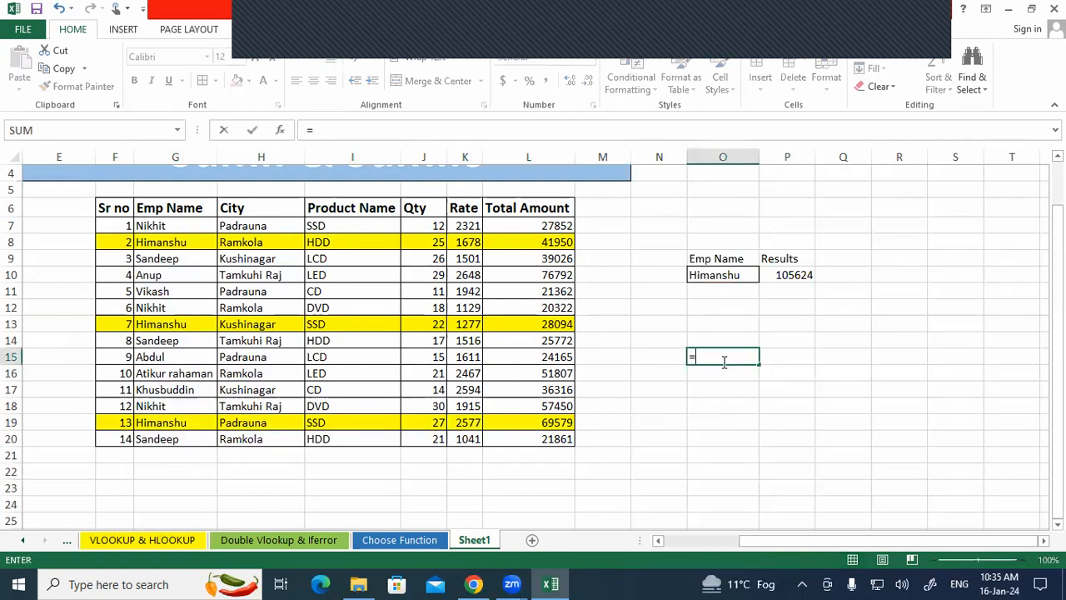
pyautogui.click(557, 243)
pyautogui.write('+')
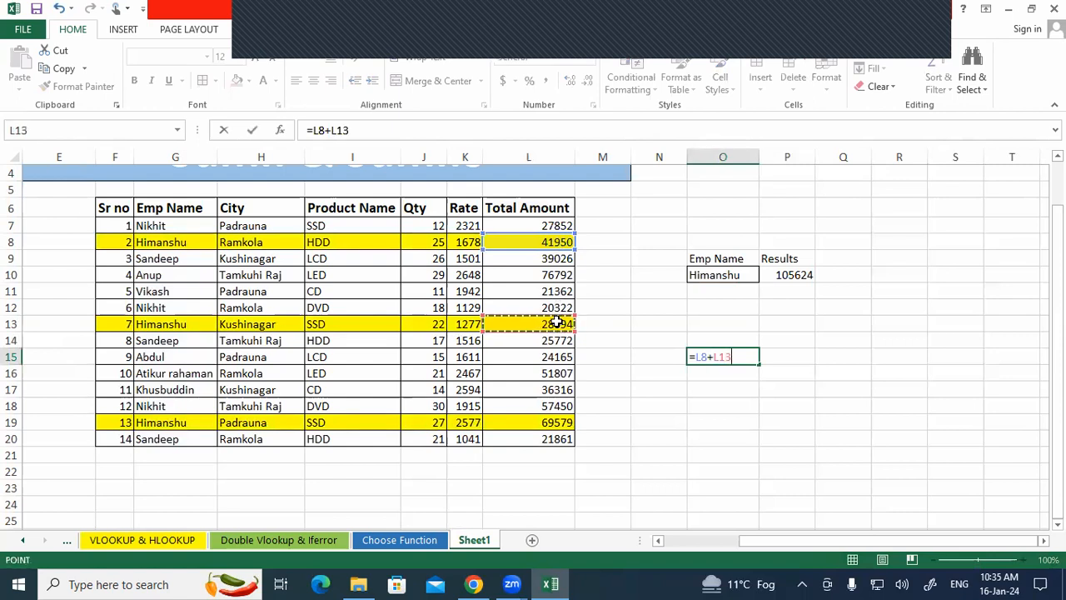
pyautogui.write('+')
pyautogui.click(563, 423)
pyautogui.press('Return')
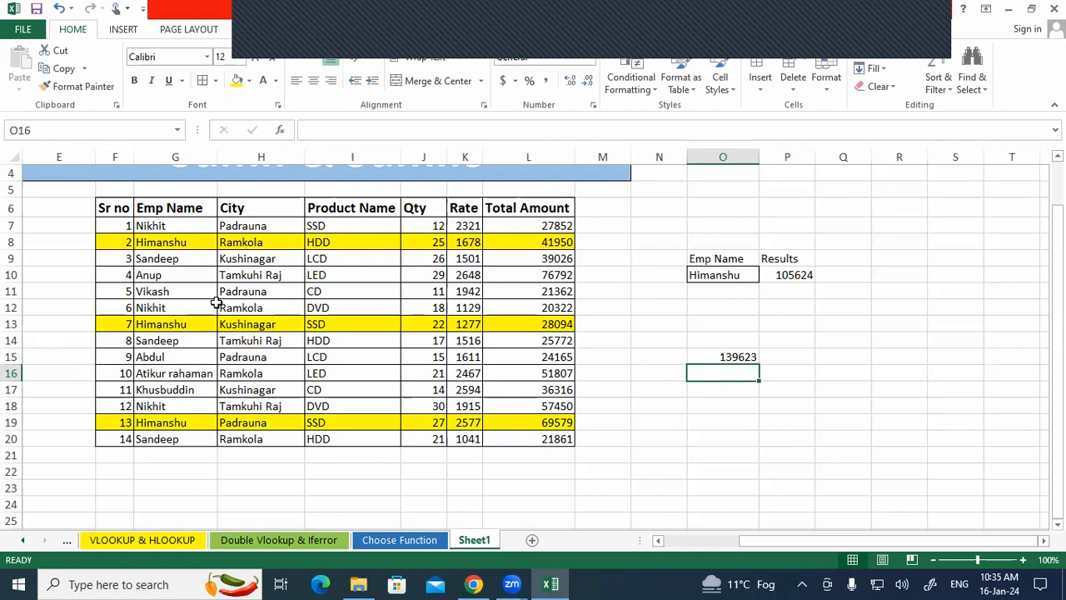
# - Examine the formulas in O15 and P10 and compare the employee name entries in G8, G13, G19 and O10
pyautogui.click(742, 356)
pyautogui.doubleClick(742, 356)
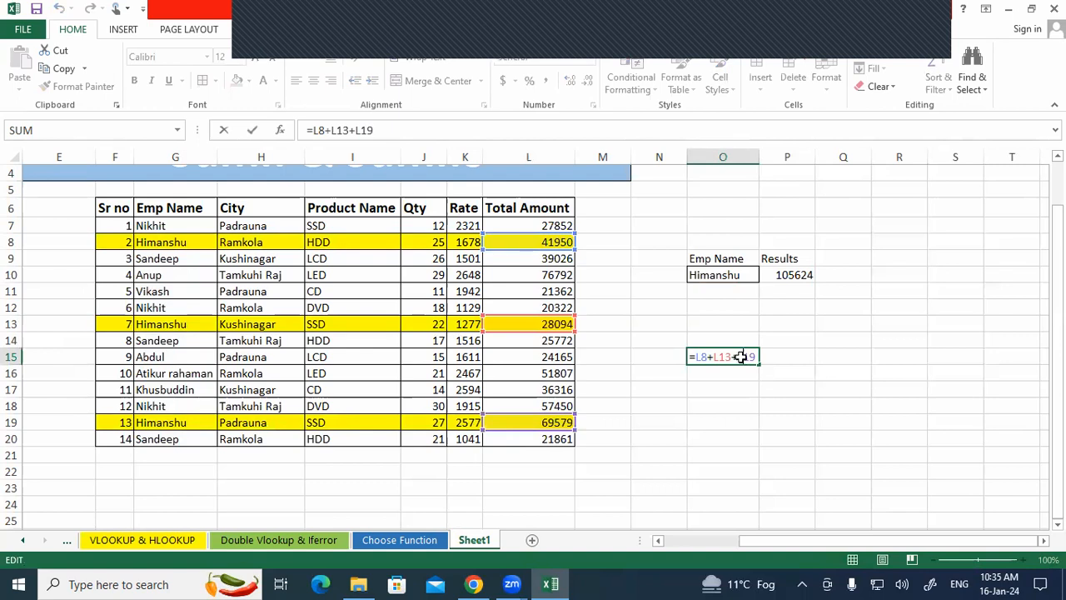
pyautogui.press('Return')
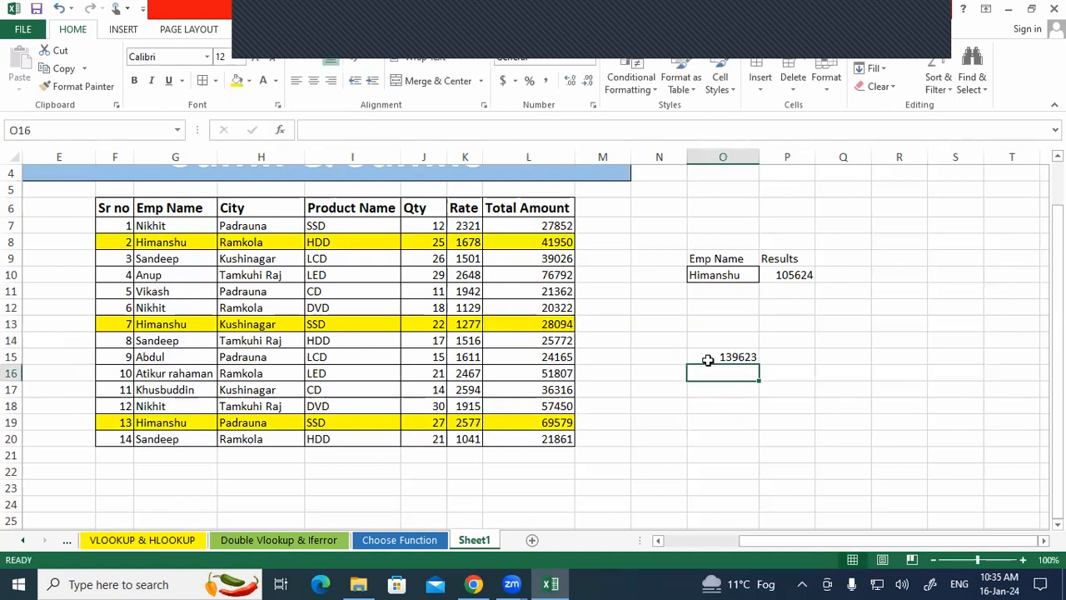
pyautogui.doubleClick(783, 275)
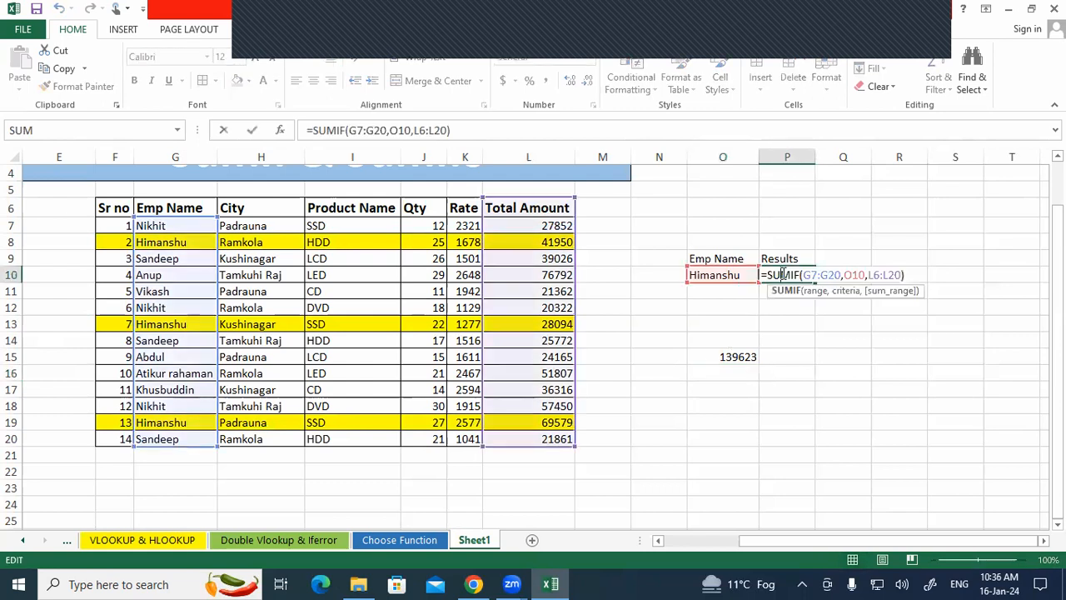
pyautogui.press('Return')
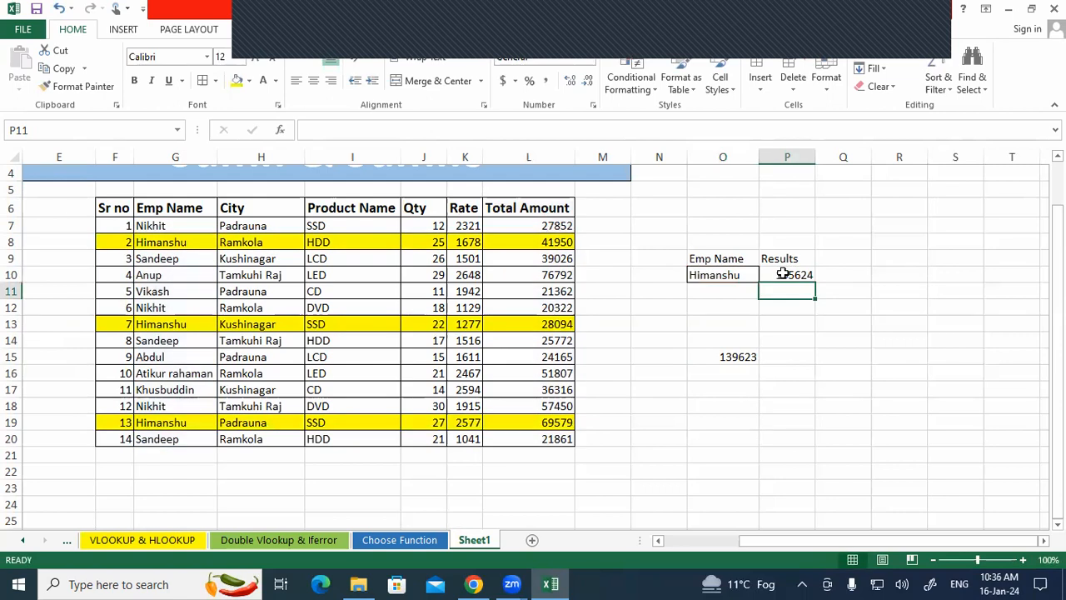
pyautogui.doubleClick(204, 241)
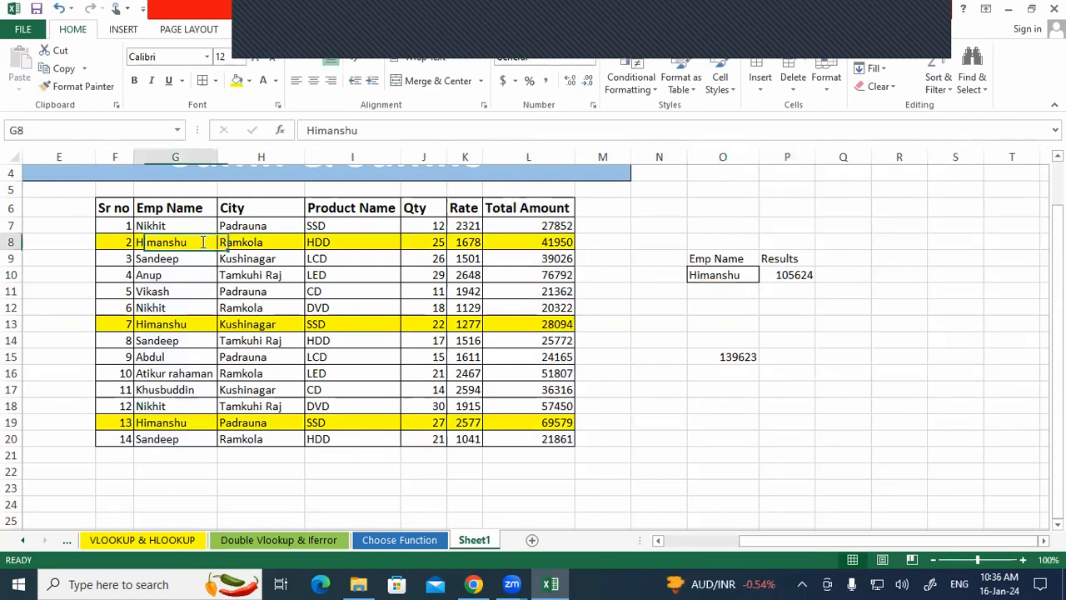
pyautogui.doubleClick(196, 324)
pyautogui.doubleClick(195, 425)
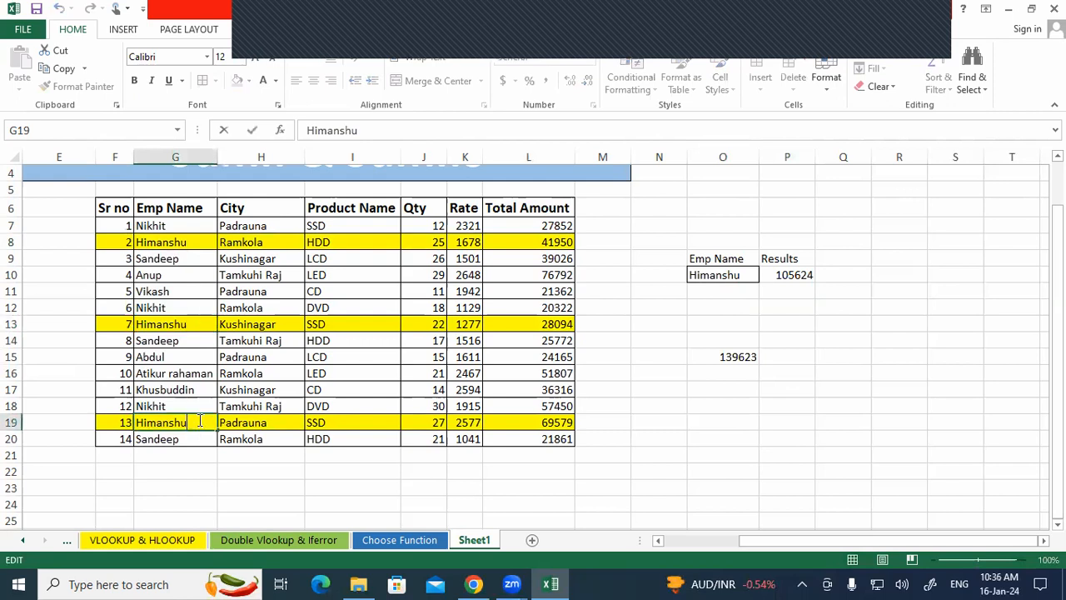
pyautogui.click(750, 275)
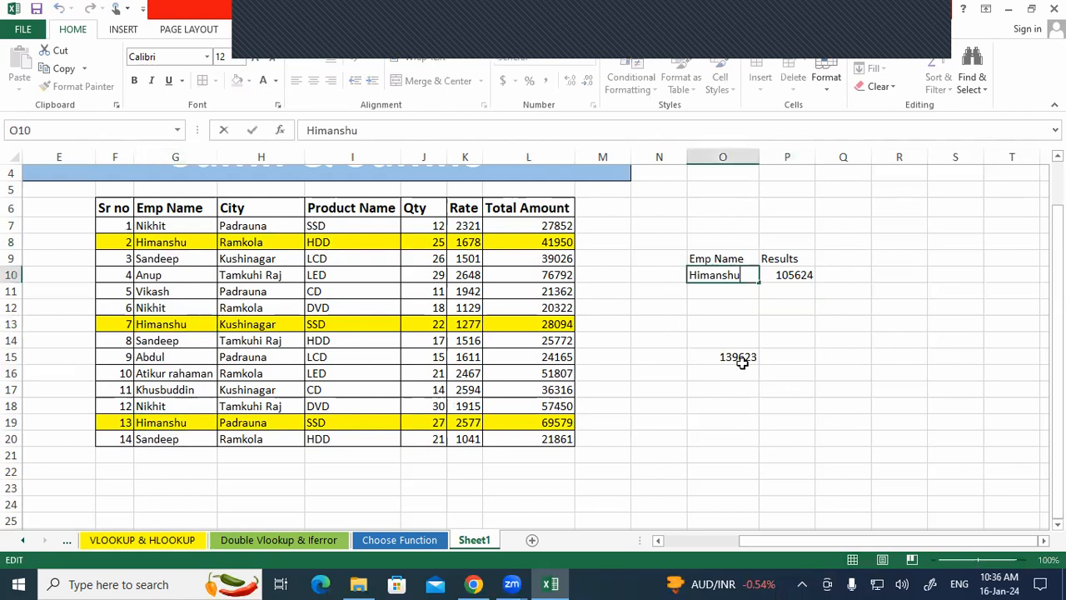
# - Copy the employee name from G8 over the criterion cell O10
pyautogui.click(197, 241)
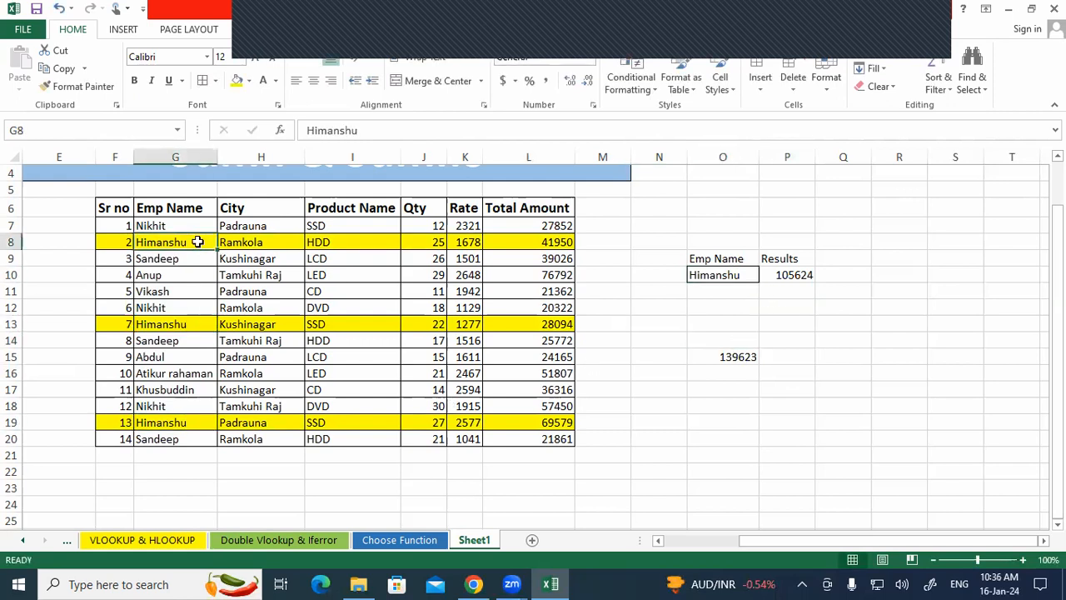
pyautogui.hotkey('ctrl', 'c')
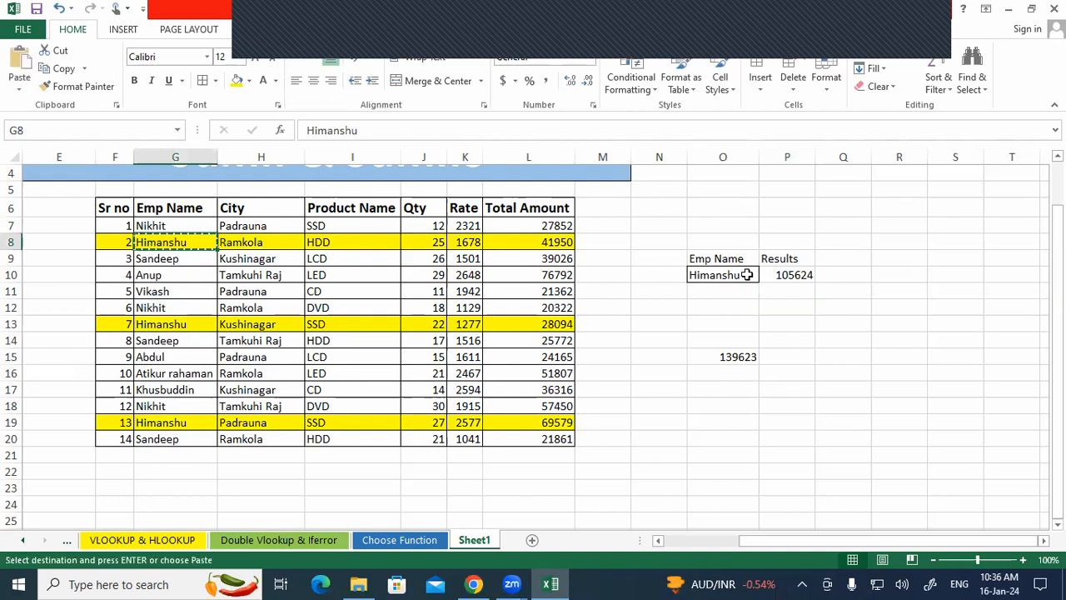
pyautogui.click(746, 275)
pyautogui.hotkey('ctrl', 'c')
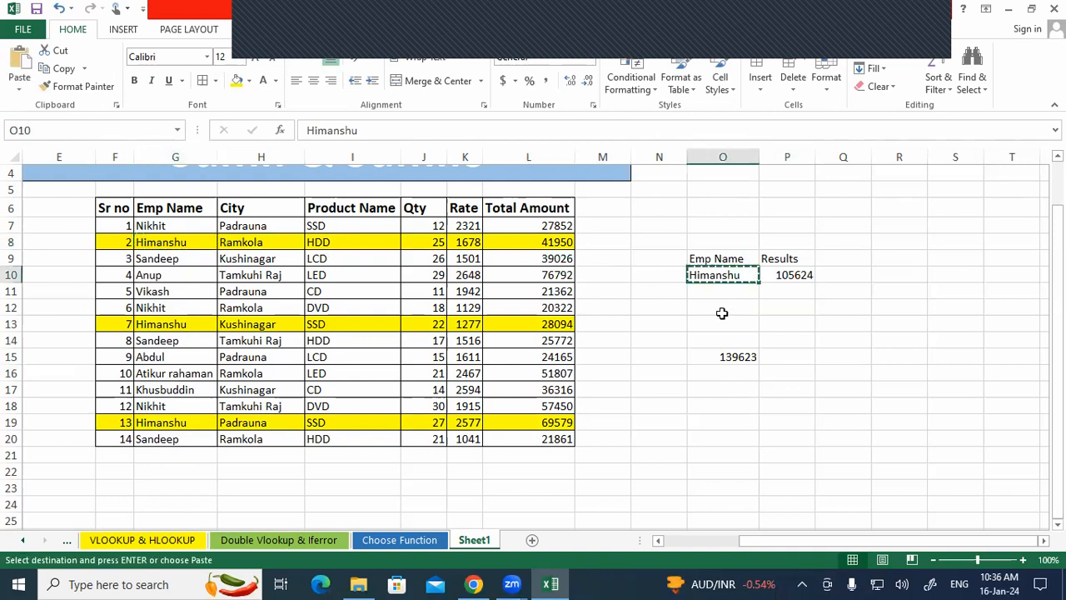
pyautogui.click(182, 243)
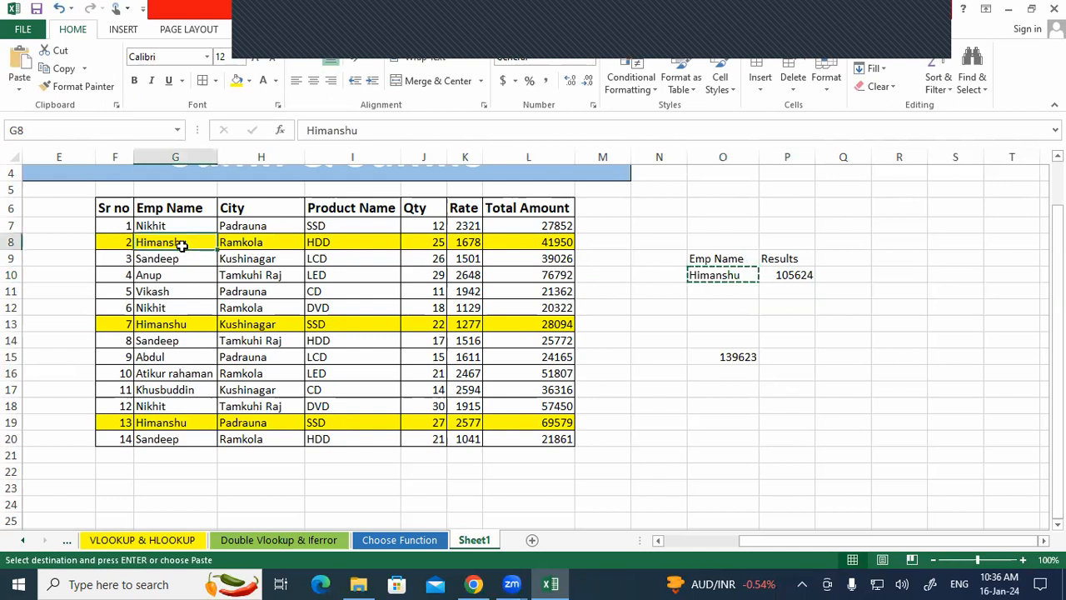
pyautogui.hotkey('ctrl', 'c')
pyautogui.click(723, 277)
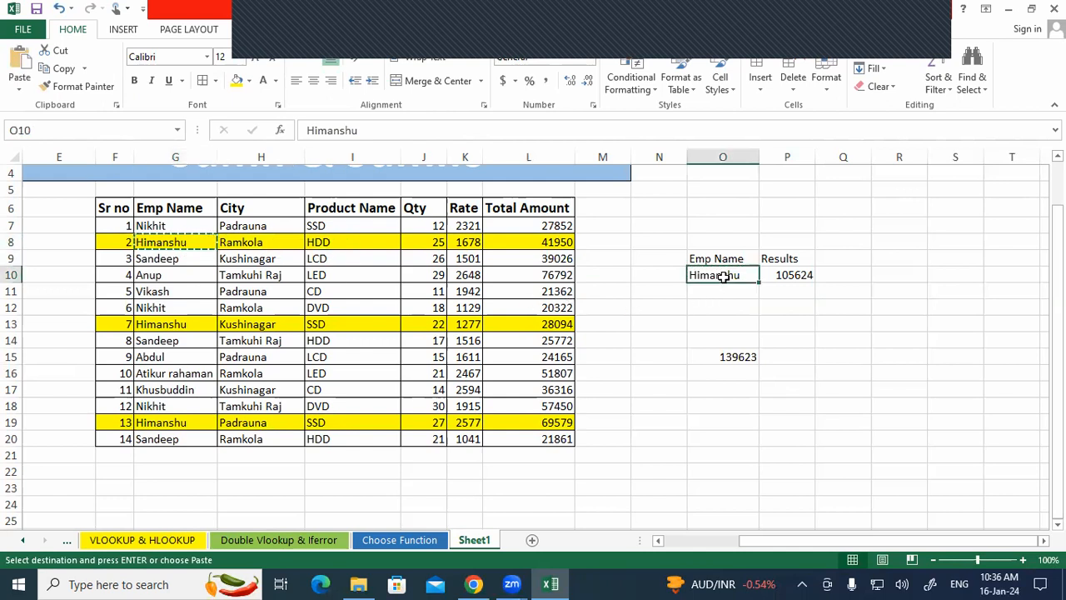
pyautogui.hotkey('ctrl', 'v')
pyautogui.click(714, 323)
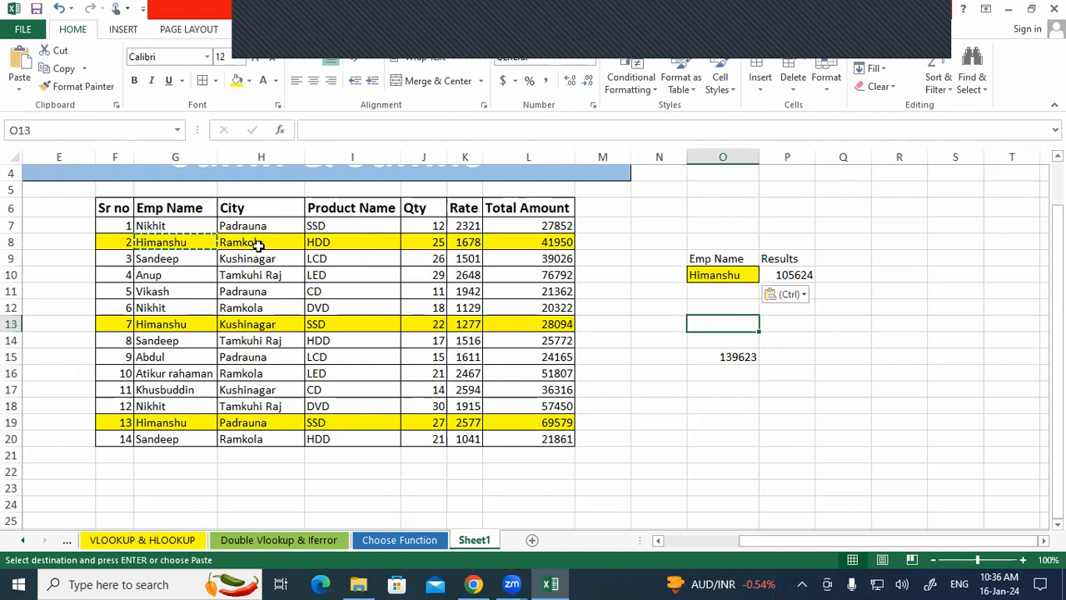
pyautogui.hotkey('ctrl', 'c')
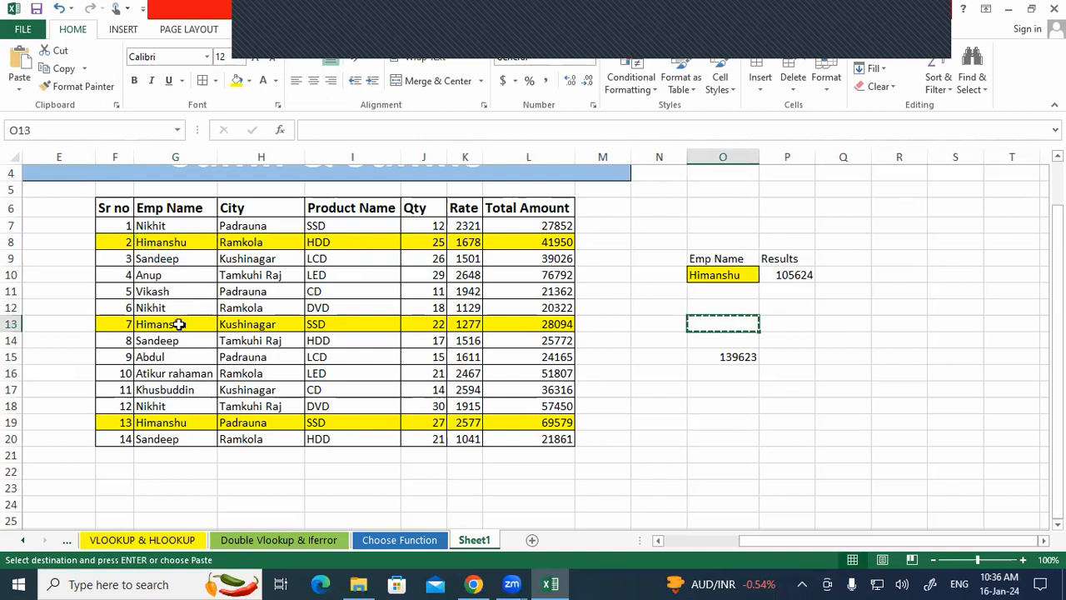
pyautogui.click(179, 325)
pyautogui.hotkey('ctrl', 'v')
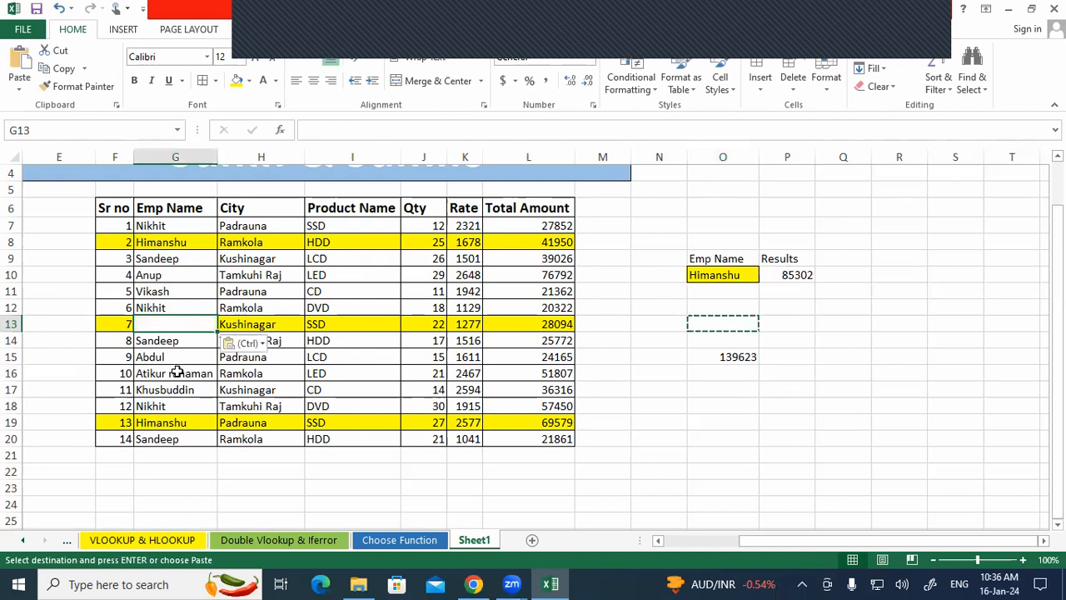
pyautogui.hotkey('ctrl', 'z')
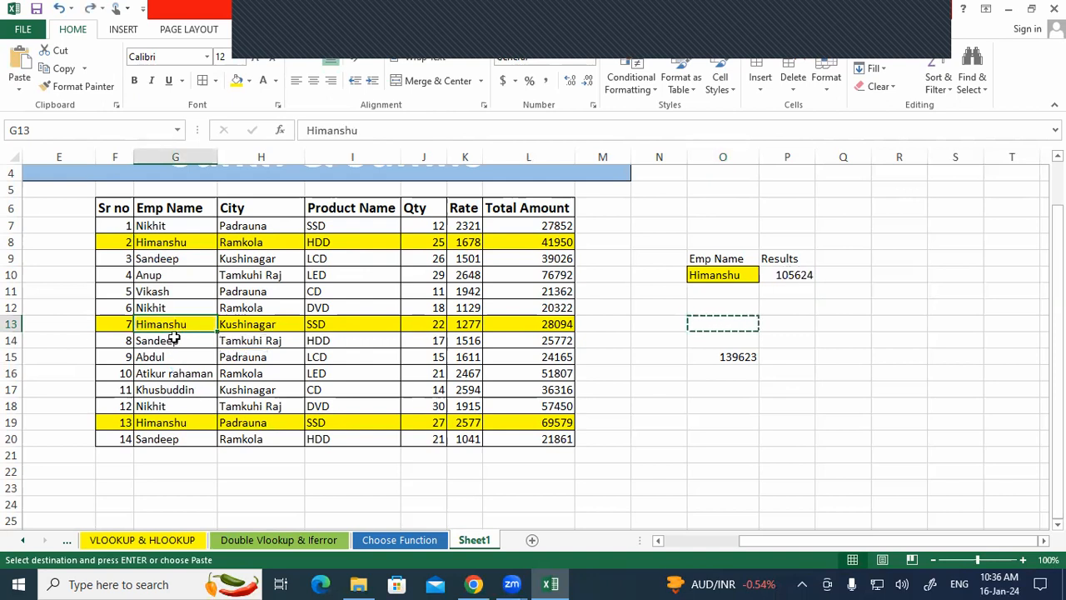
# - Copy the criterion name from O10 over the employee name cells G13 and G19
pyautogui.click(721, 275)
pyautogui.hotkey('ctrl', 'c')
pyautogui.click(194, 324)
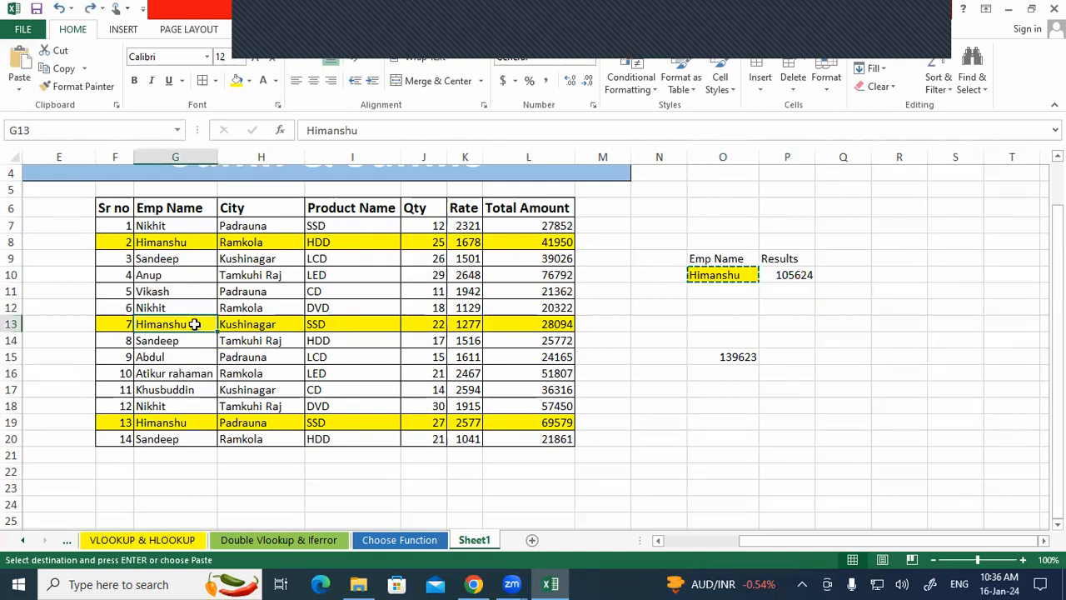
pyautogui.hotkey('ctrl', 'v')
pyautogui.click(176, 422)
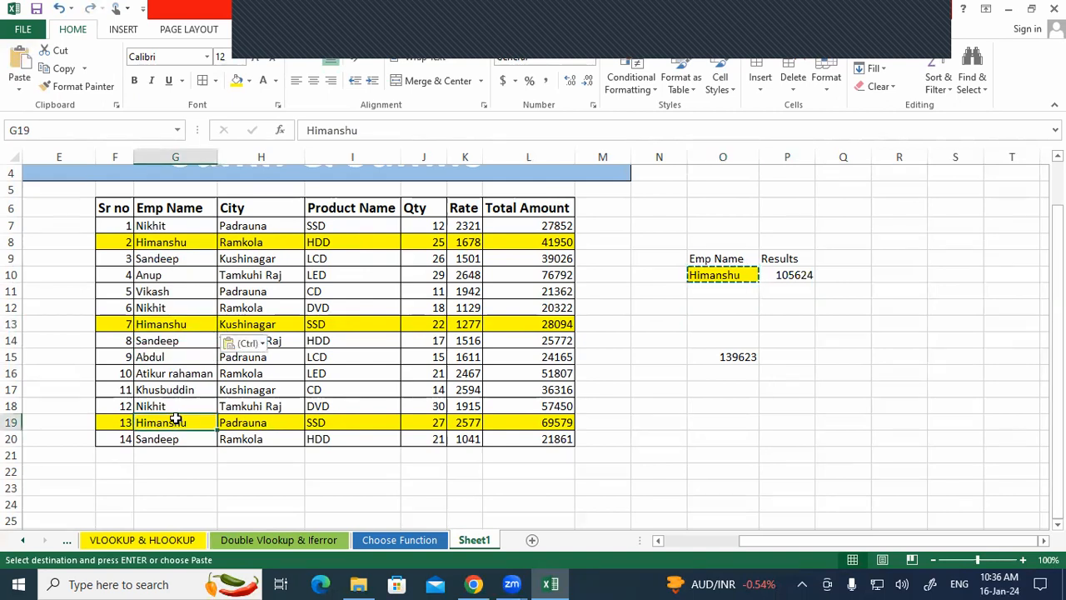
pyautogui.hotkey('ctrl', 'v')
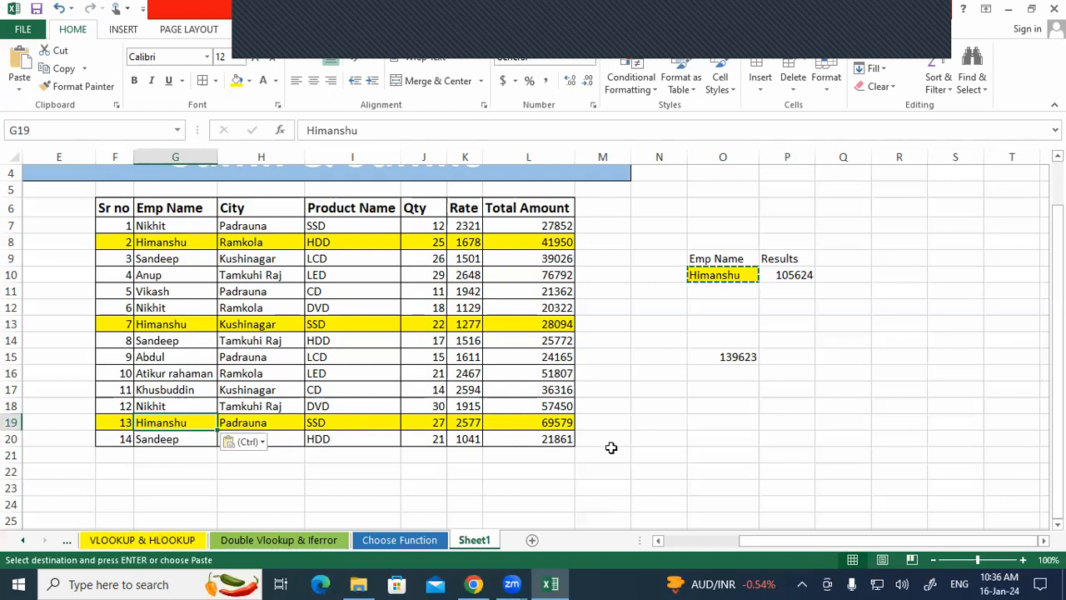
pyautogui.press('Escape')
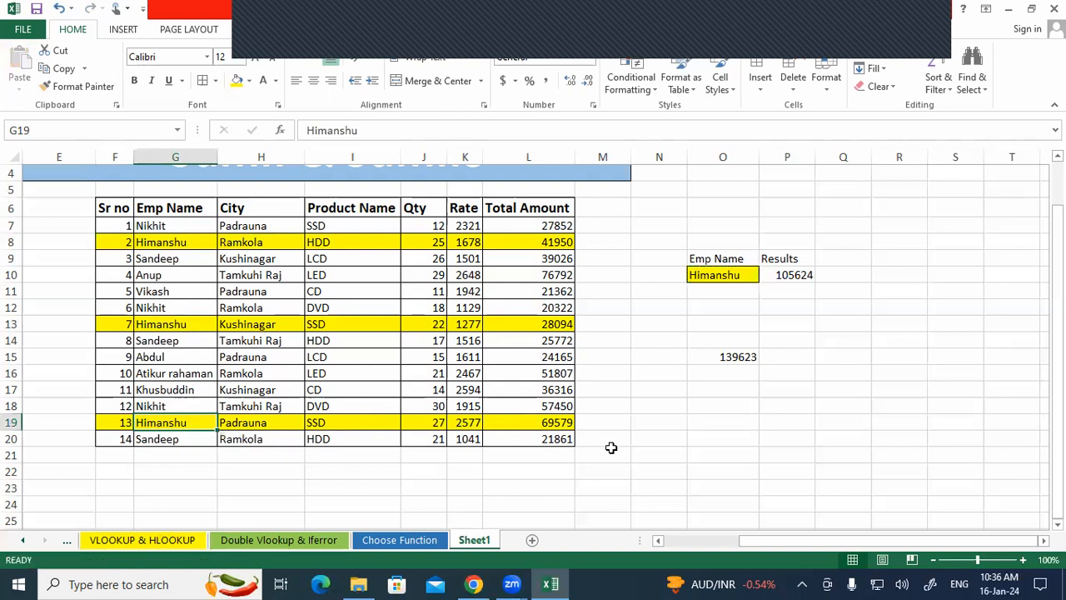
# - Change the SUMIF range argument in P10 to G6:G20 so it starts on the same row as the sum range
pyautogui.click(552, 243)
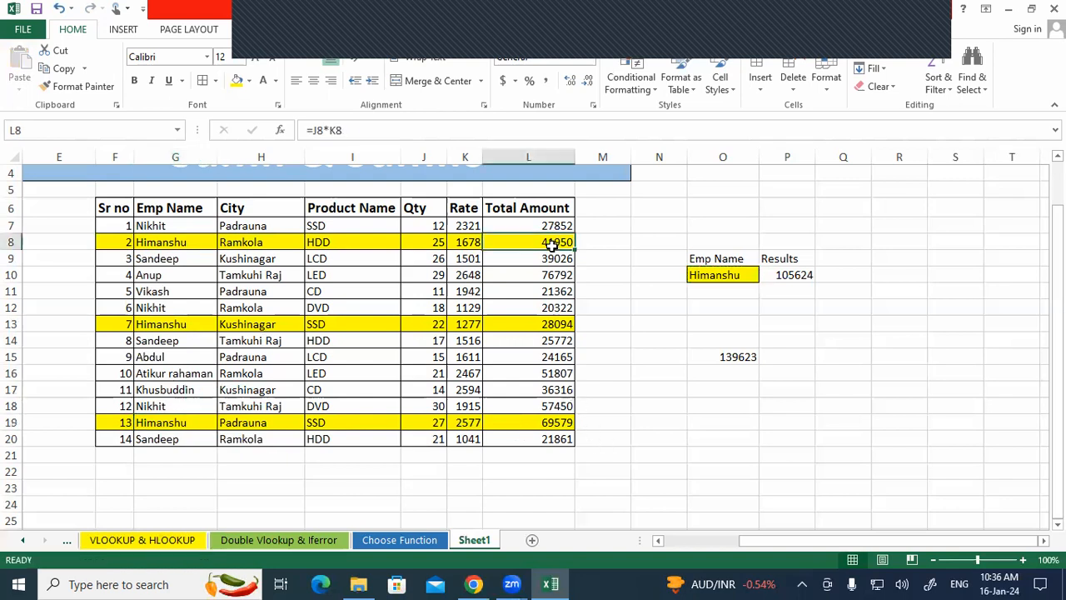
pyautogui.click(547, 327)
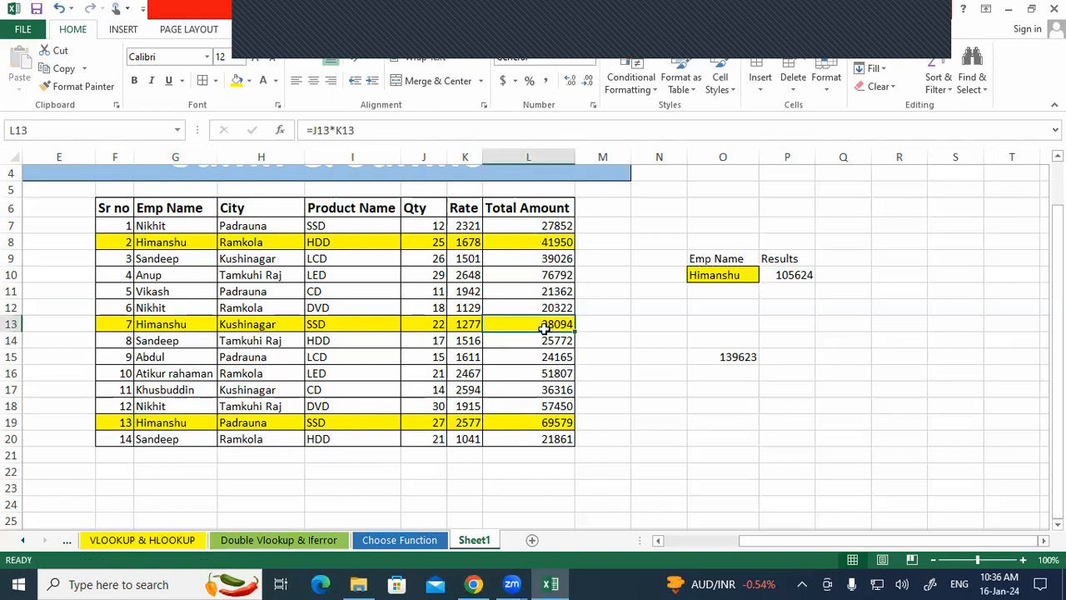
pyautogui.doubleClick(788, 273)
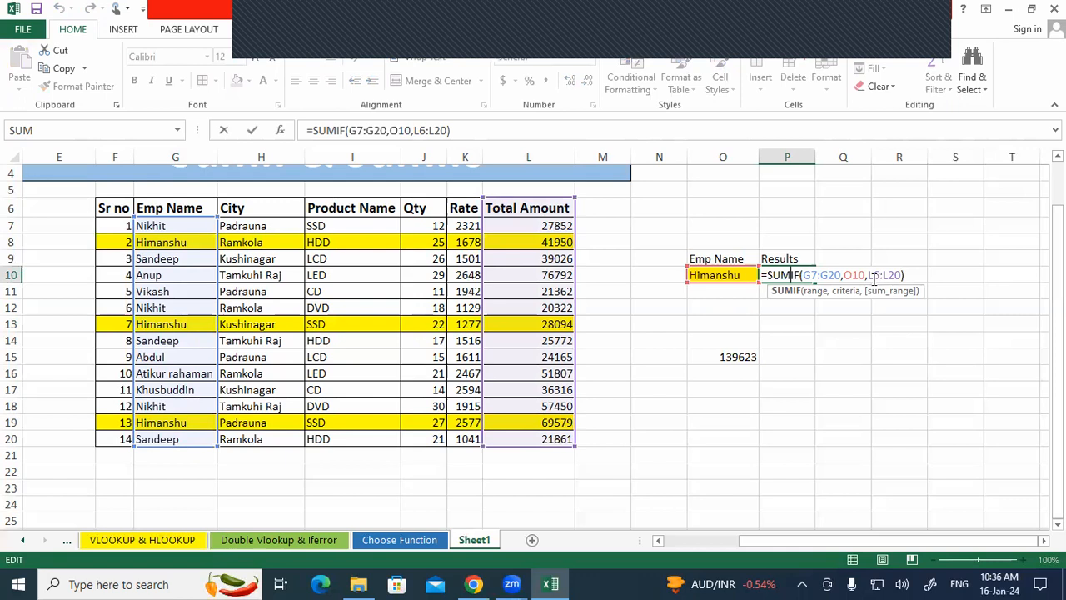
pyautogui.click(814, 275)
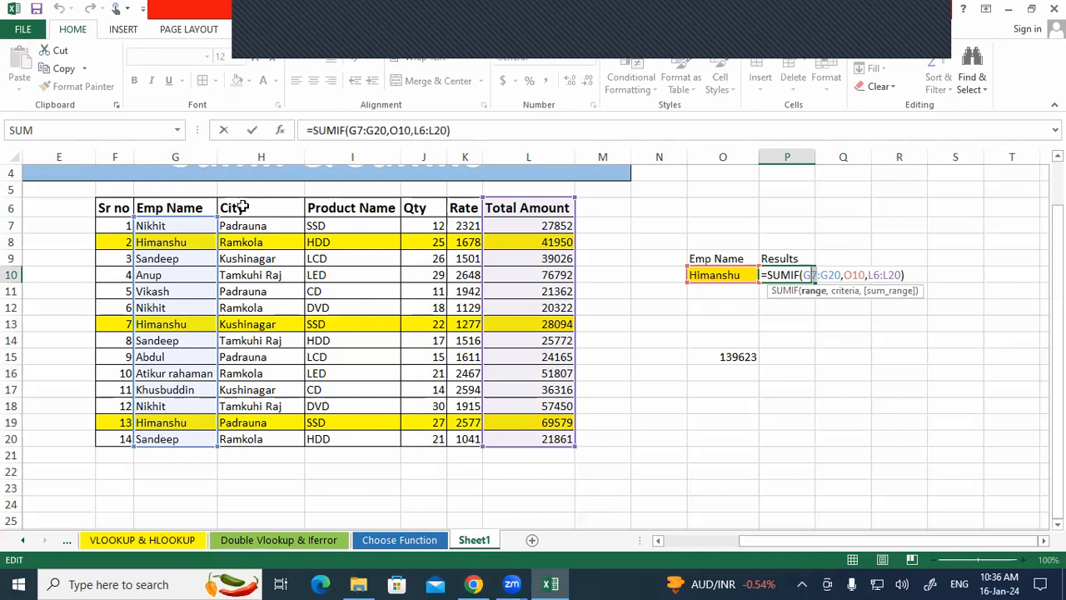
pyautogui.press('Return')
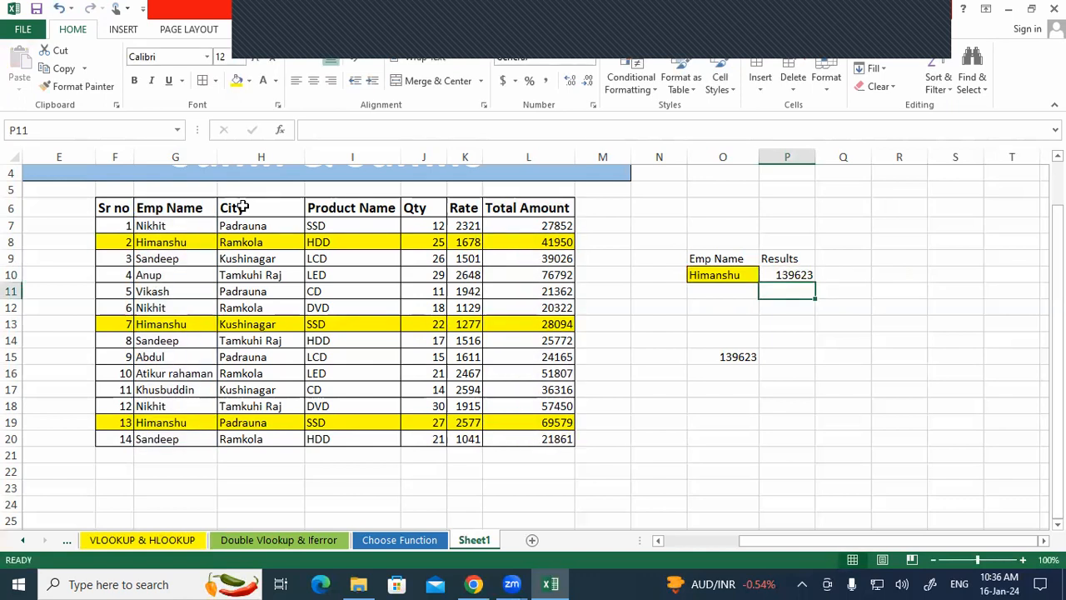
# - Compare the P10 SUMIF result with the manual total in O15 and review the formula's range argument
pyautogui.moveTo(179, 226); pyautogui.dragTo(175, 260)
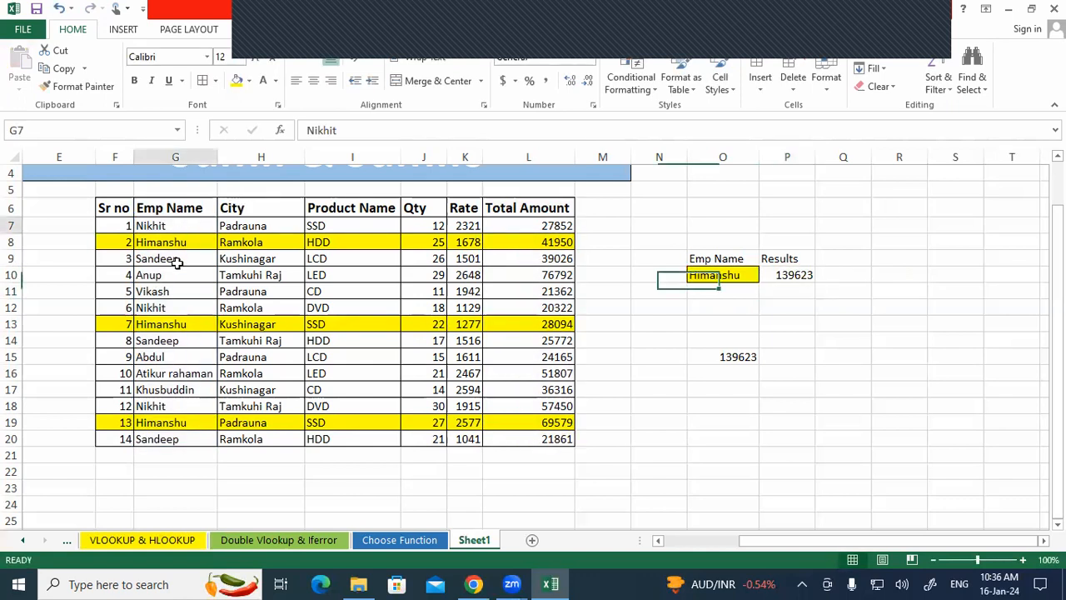
pyautogui.click(783, 274)
pyautogui.click(729, 357)
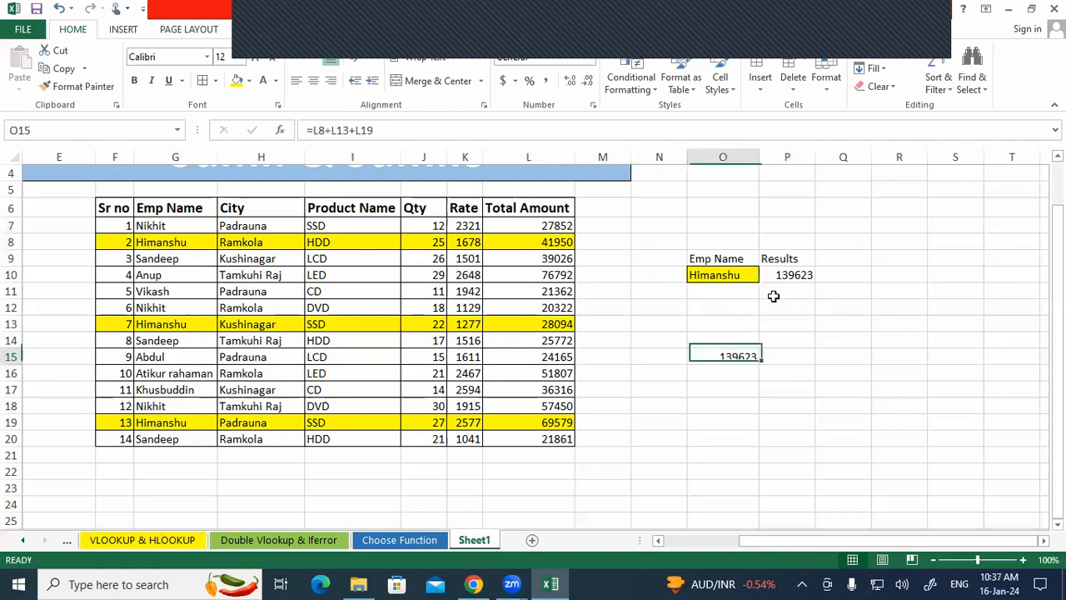
pyautogui.doubleClick(785, 275)
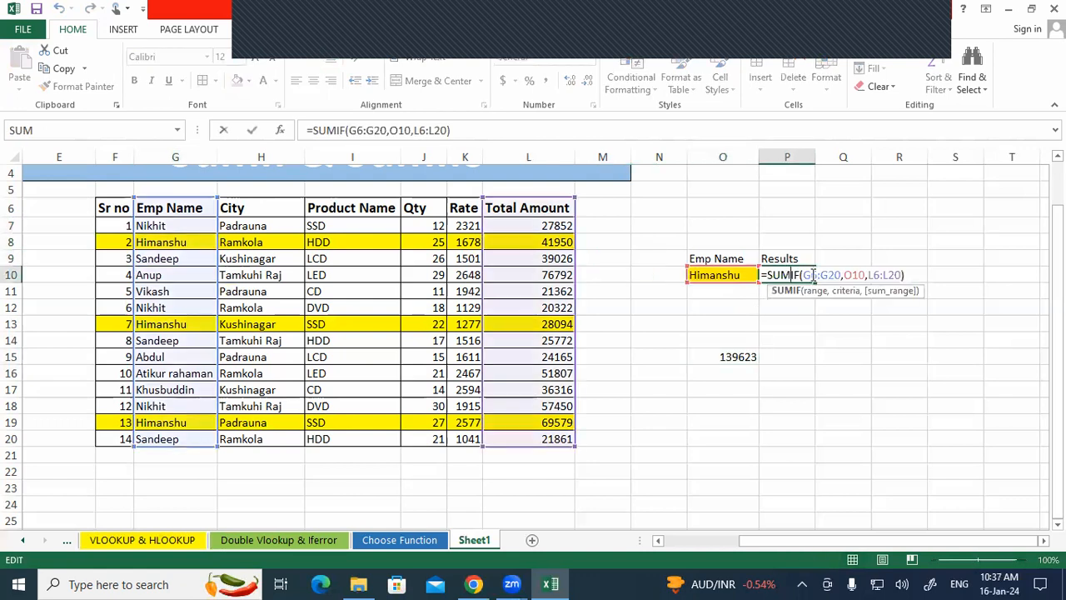
pyautogui.doubleClick(807, 275)
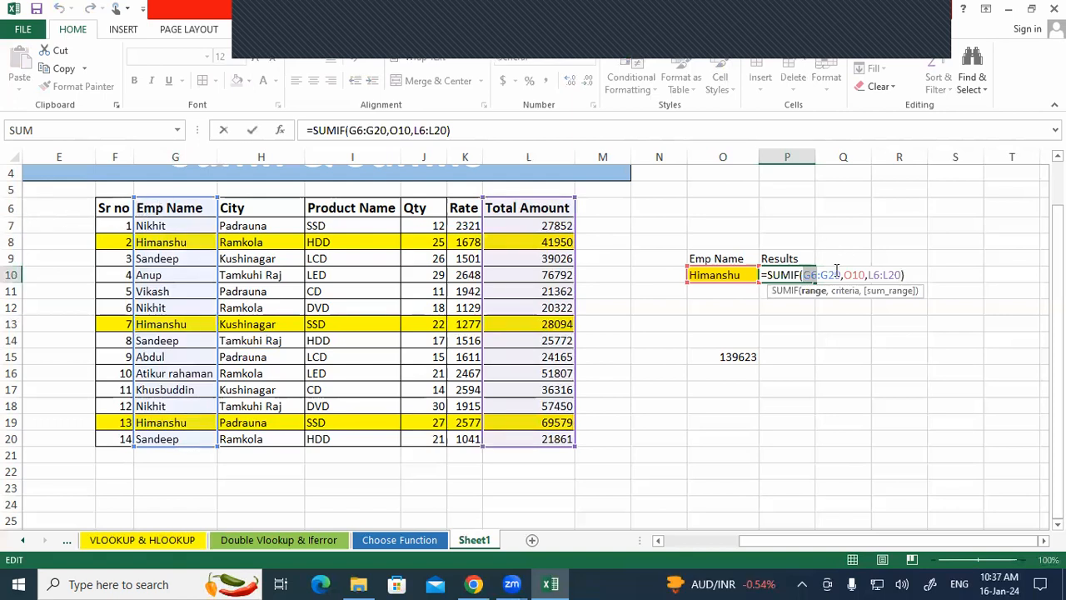
pyautogui.press('Return')
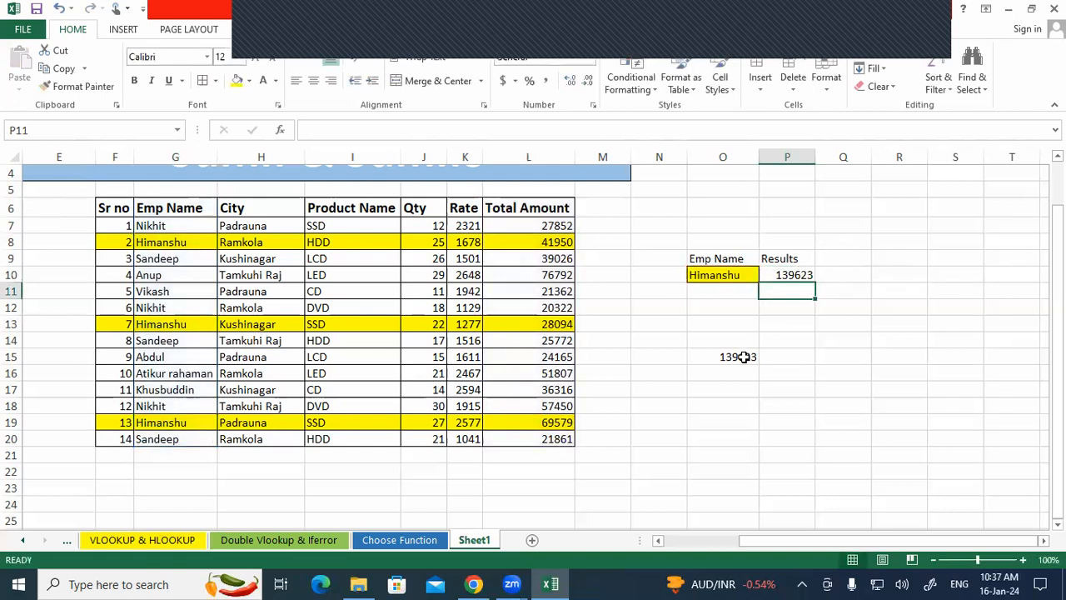
pyautogui.click(719, 272)
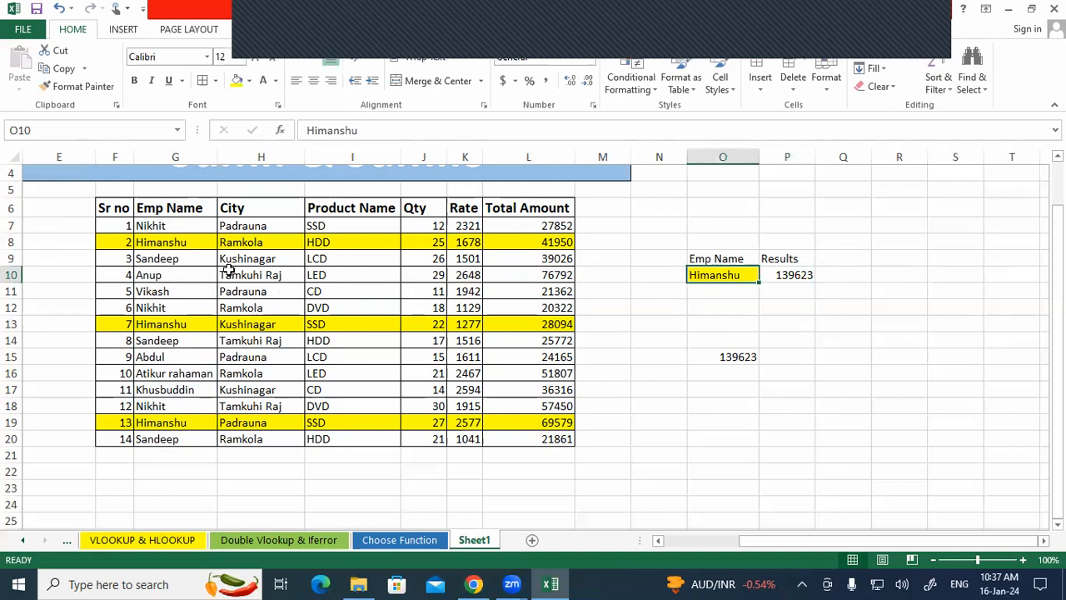
# - Copy the employee name from G7 over the criterion cell O10
pyautogui.click(164, 226)
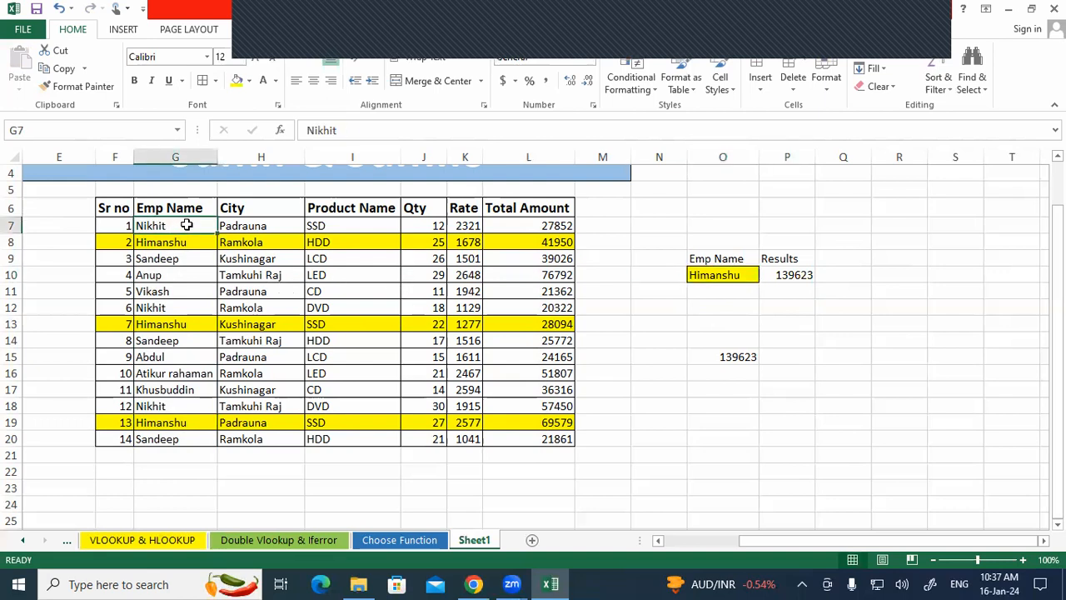
pyautogui.hotkey('ctrl', 'c')
pyautogui.click(708, 276)
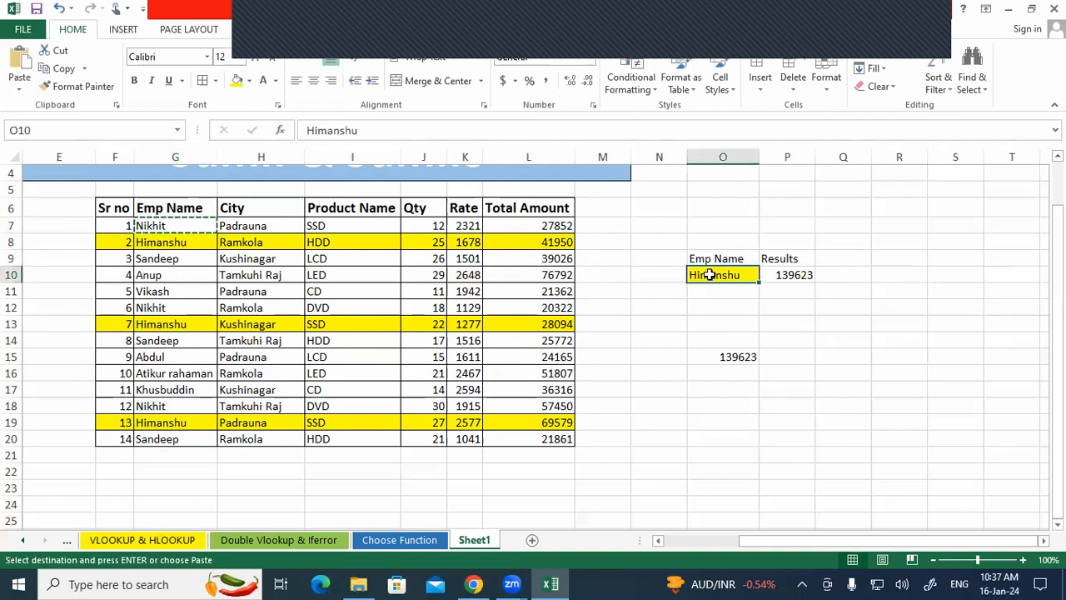
pyautogui.hotkey('ctrl', 'v')
pyautogui.click(702, 308)
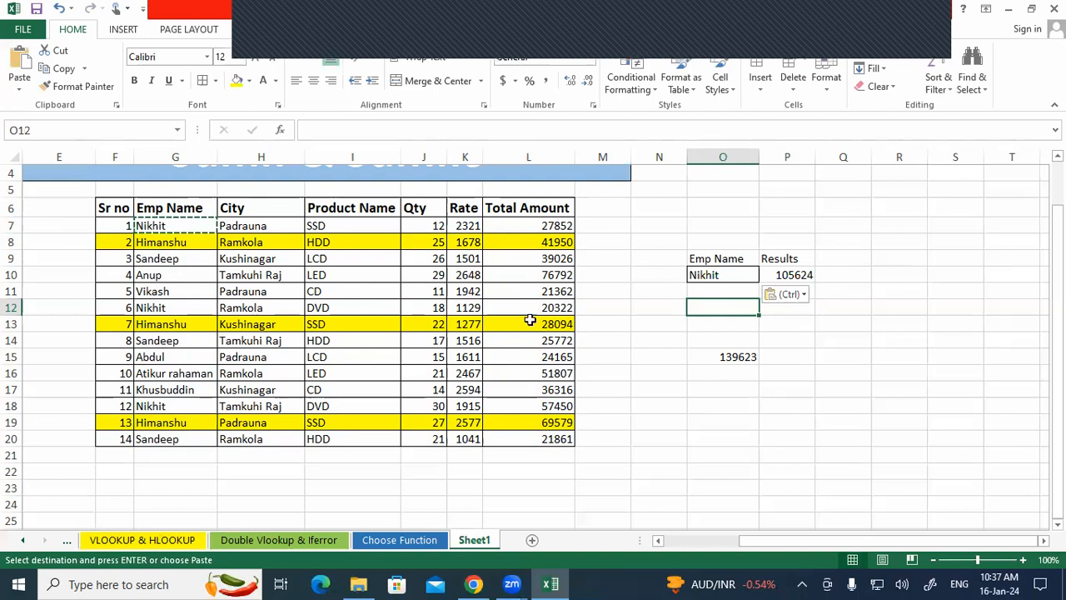
pyautogui.click(610, 312)
# - Fill the employee's three table rows, F7:L7, F12:L12 and F18:L18, with light blue
pyautogui.moveTo(116, 225); pyautogui.dragTo(547, 220)
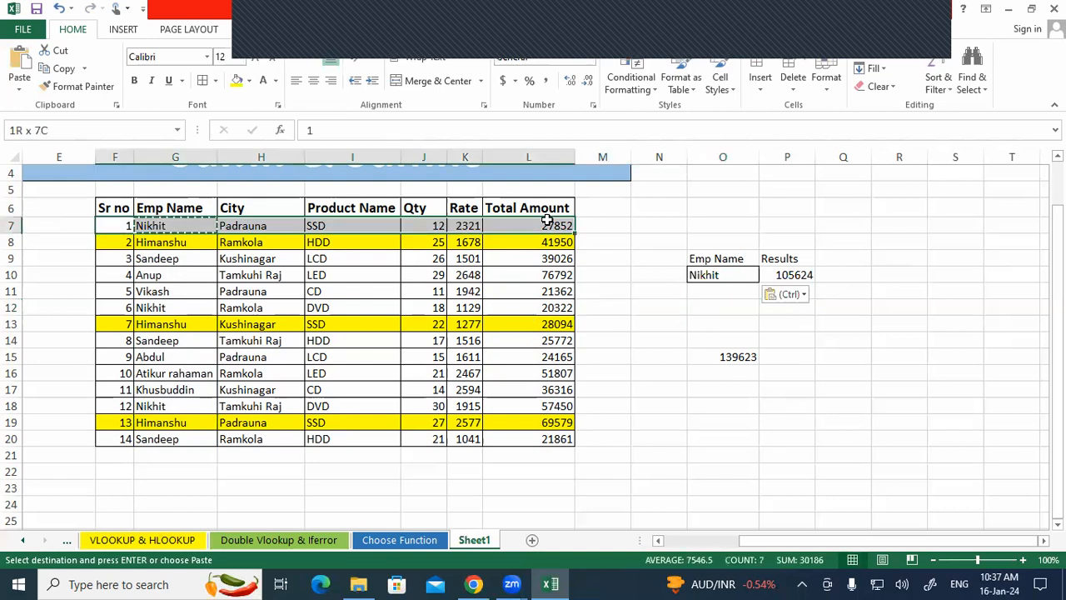
pyautogui.click(248, 81)
pyautogui.click(284, 153)
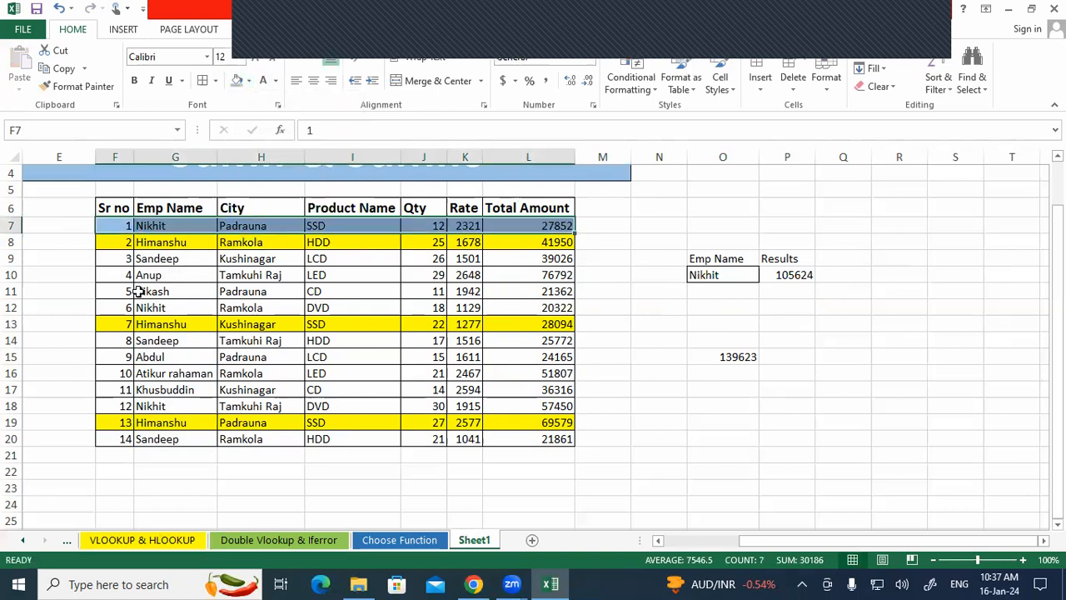
pyautogui.moveTo(123, 305); pyautogui.dragTo(520, 309)
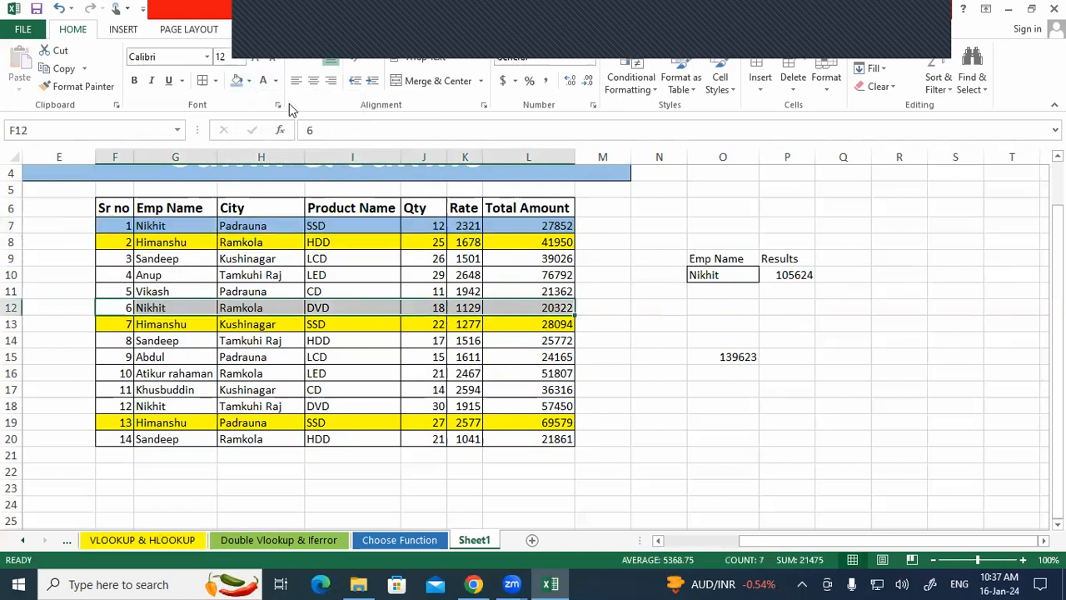
pyautogui.click(240, 86)
pyautogui.moveTo(122, 406); pyautogui.dragTo(533, 406)
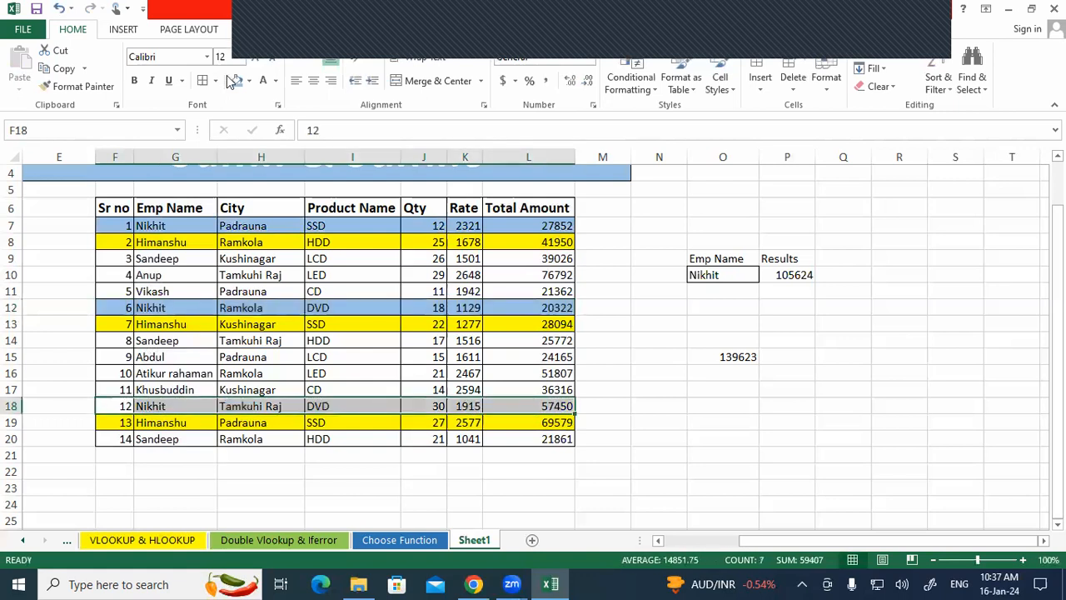
pyautogui.click(238, 83)
pyautogui.click(619, 373)
pyautogui.press('F7')
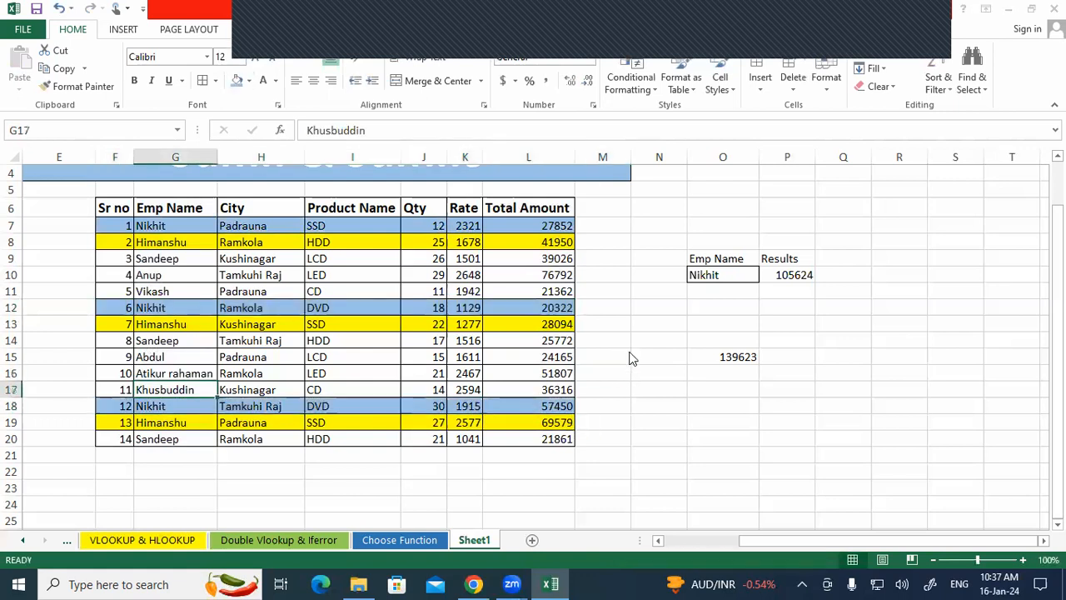
pyautogui.click(741, 64)
# - Enter =L7+L12+L18 in M15 to total the blue rows' amounts manually
pyautogui.click(622, 353)
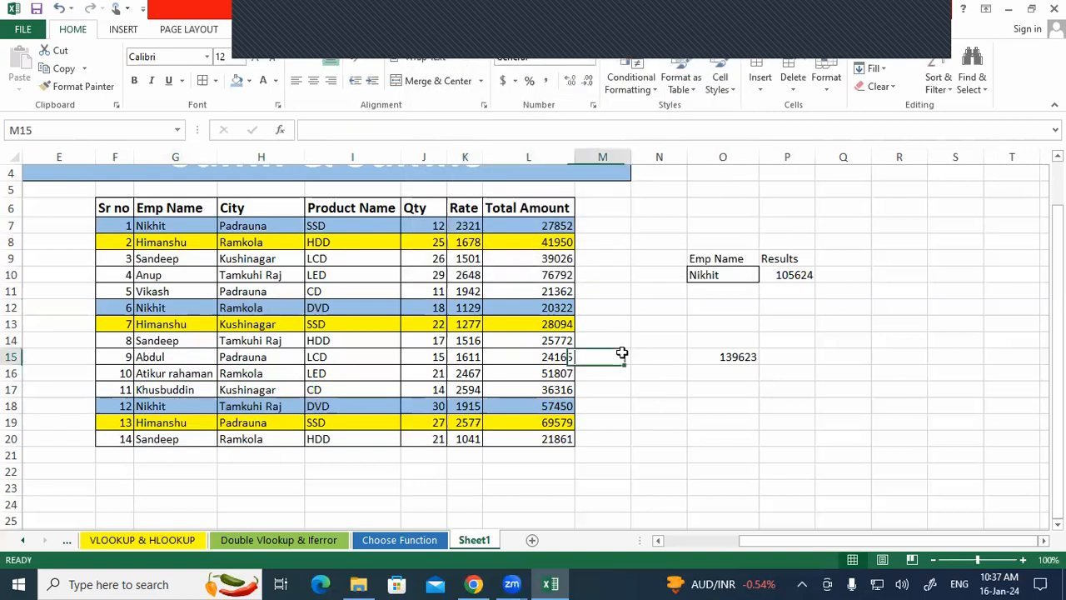
pyautogui.write('=')
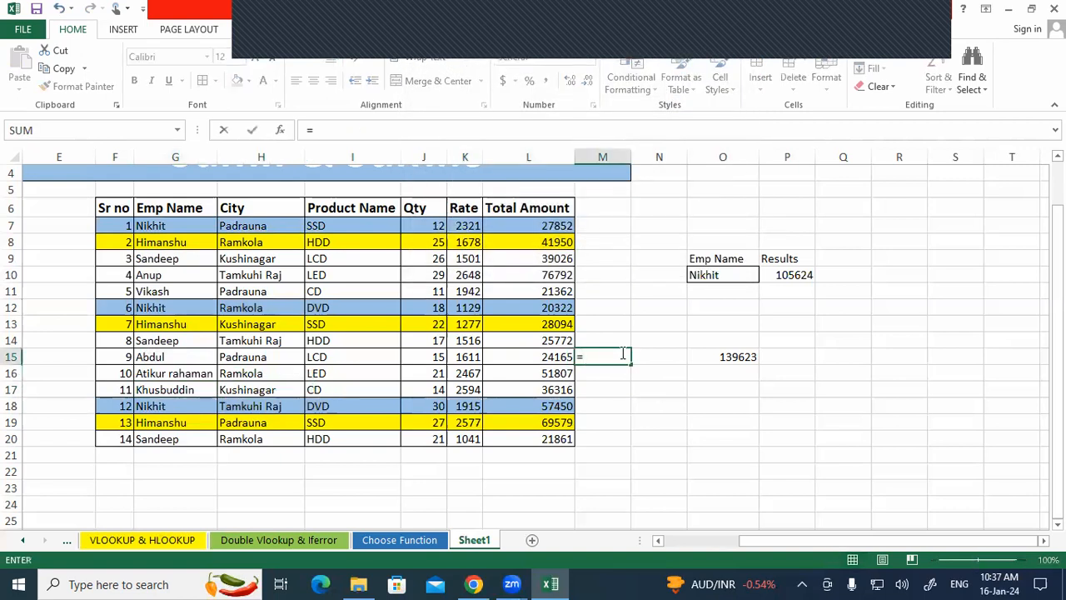
pyautogui.click(554, 226)
pyautogui.write('+')
pyautogui.click(553, 308)
pyautogui.write('+')
pyautogui.click(546, 406)
pyautogui.press('Return')
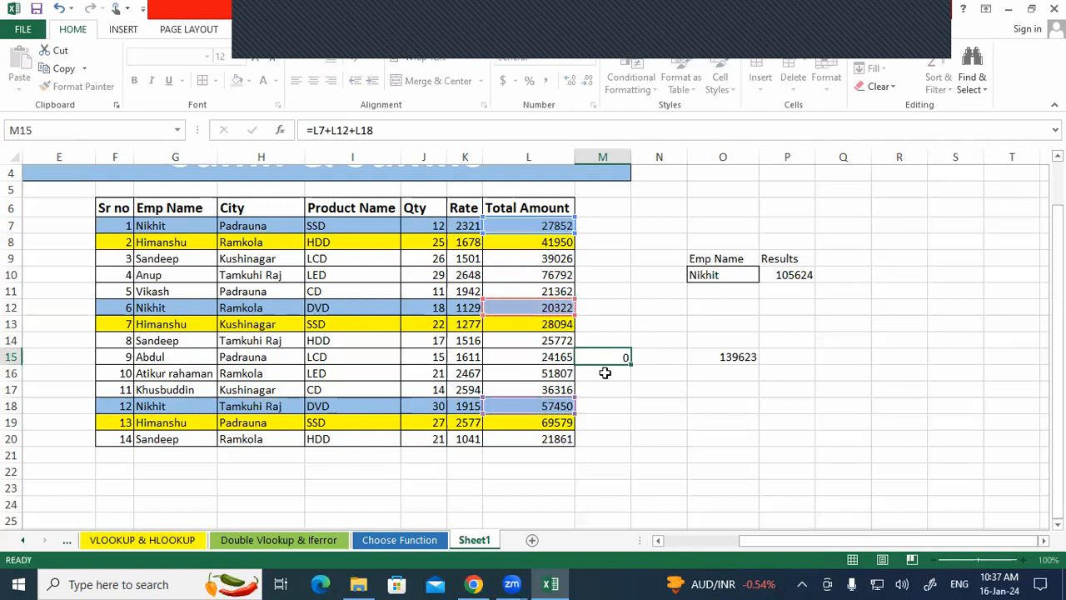
# - Compare the manual total in M15 with the SUMIF result in P10 and review the employee's first row
pyautogui.click(785, 273)
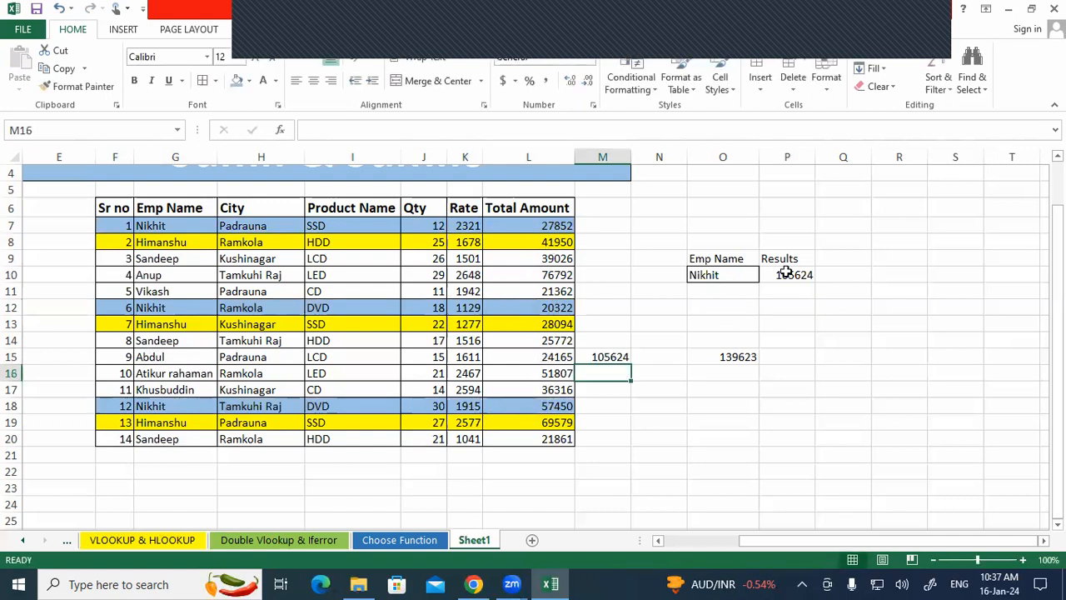
pyautogui.click(589, 356)
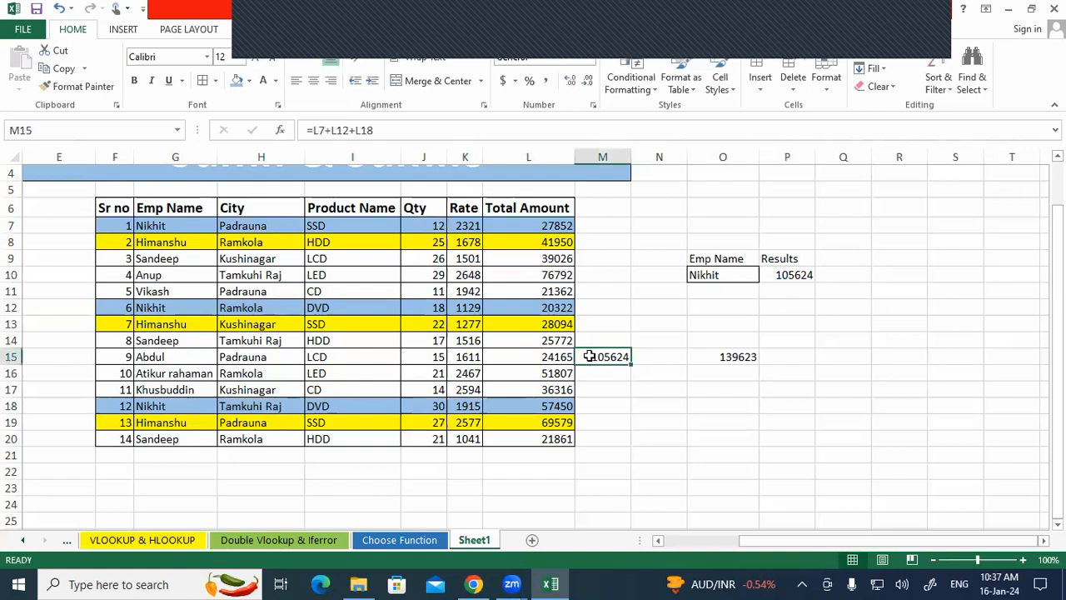
pyautogui.moveTo(189, 227); pyautogui.dragTo(527, 232)
pyautogui.moveTo(610, 306); pyautogui.dragTo(614, 392)
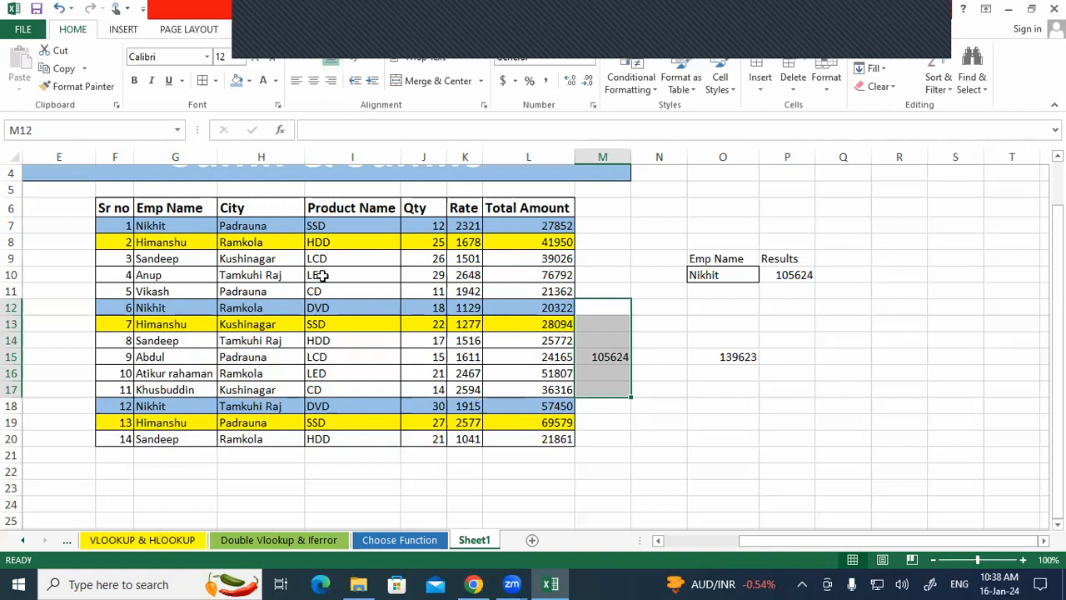
pyautogui.moveTo(131, 226); pyautogui.dragTo(540, 235)
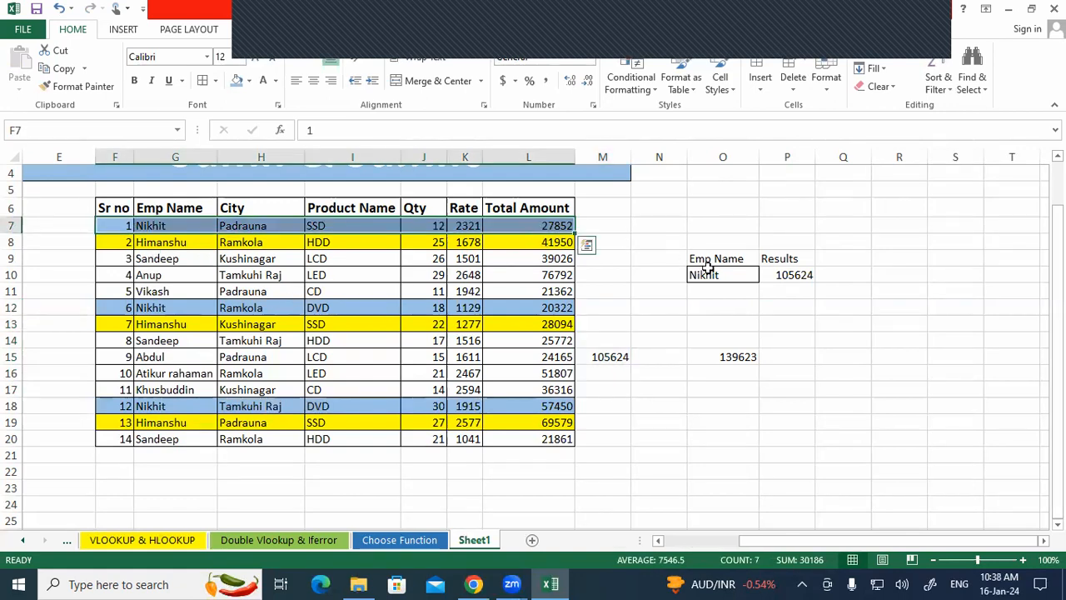
# - Apply borders to all cells of the Emp Name and Results block O9:P10
pyautogui.moveTo(708, 260); pyautogui.dragTo(804, 274)
pyautogui.click(202, 80)
pyautogui.click(762, 324)
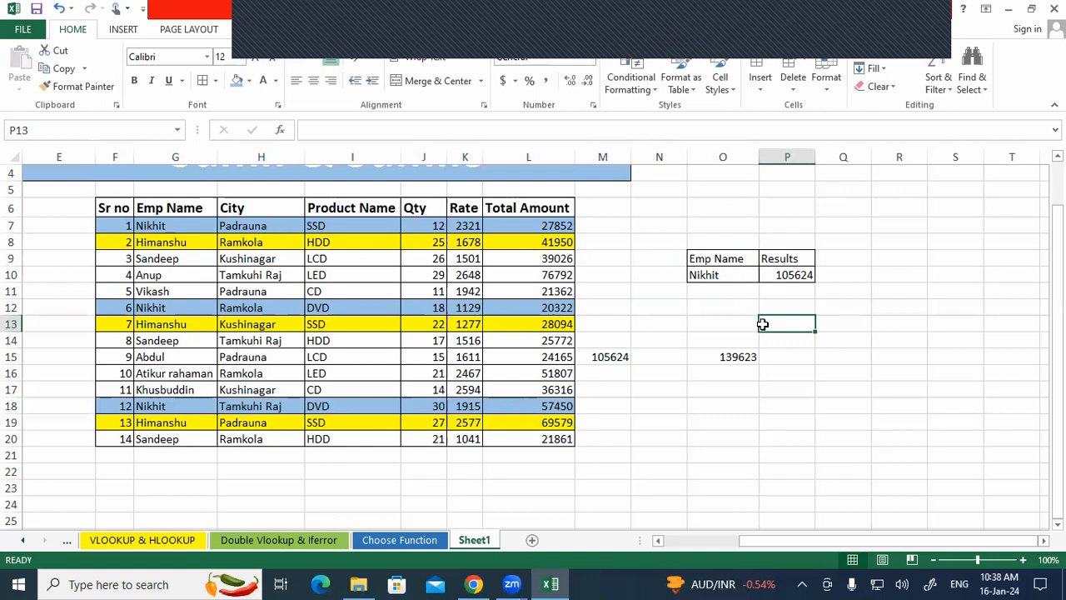
# - Clear the criterion name and the SUMIF formula from O10:P10
pyautogui.moveTo(117, 225); pyautogui.dragTo(537, 227)
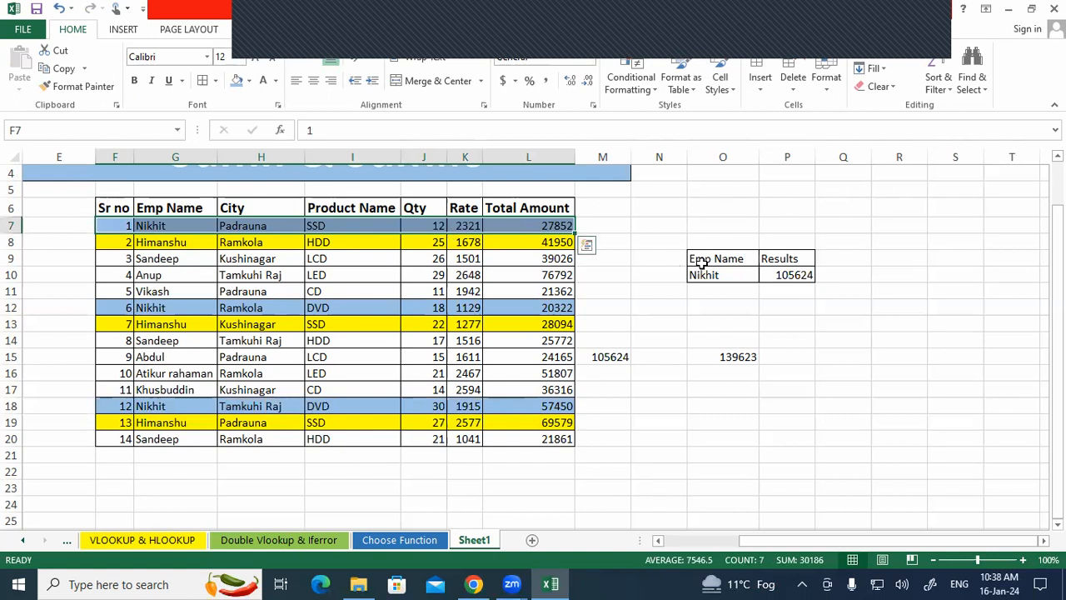
pyautogui.moveTo(113, 225); pyautogui.dragTo(541, 437)
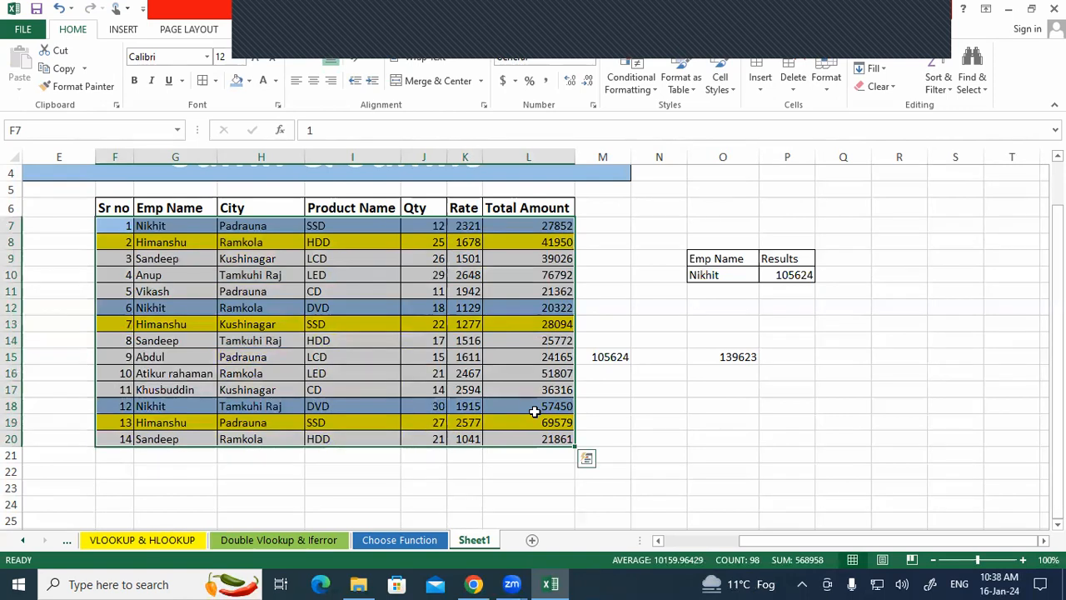
pyautogui.moveTo(706, 274); pyautogui.dragTo(770, 275)
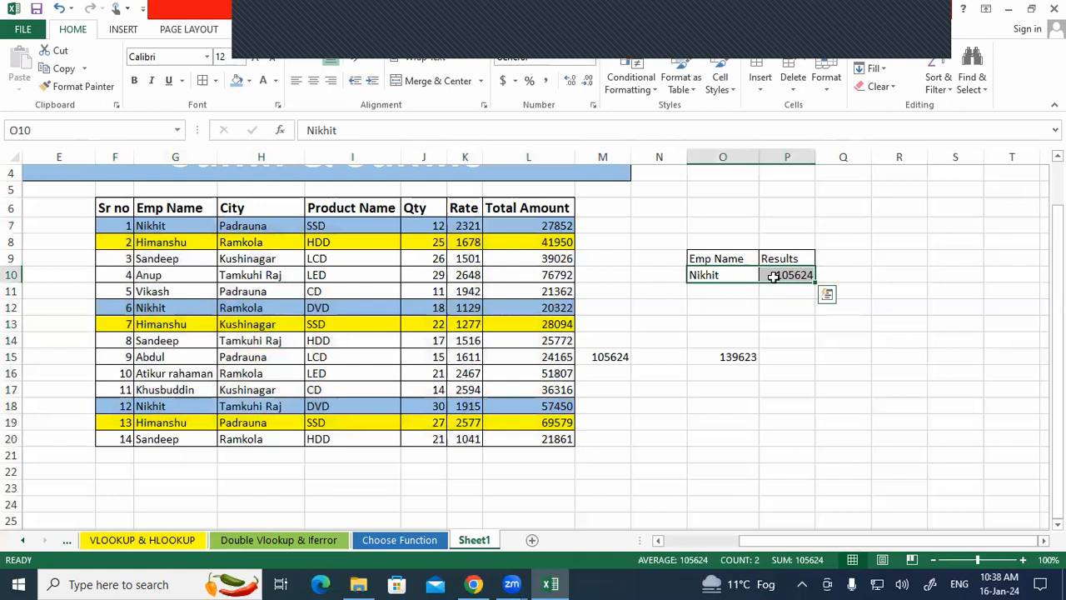
pyautogui.write('\\')
pyautogui.press('Escape')
pyautogui.press('Delete')
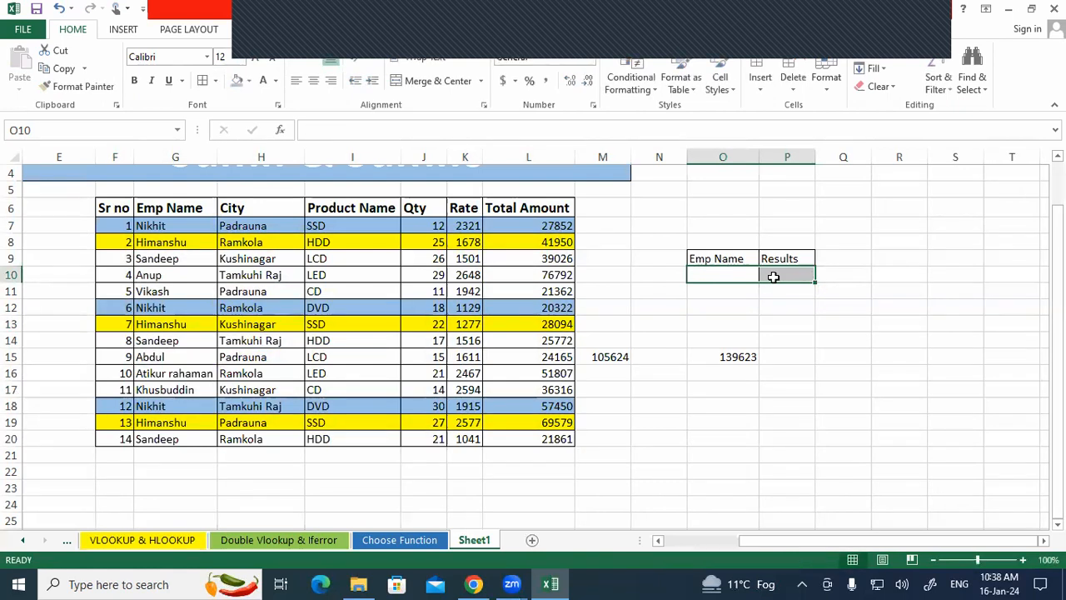
# - Enter the employee name from table row 10 as the criterion in O10
pyautogui.press('Tab')
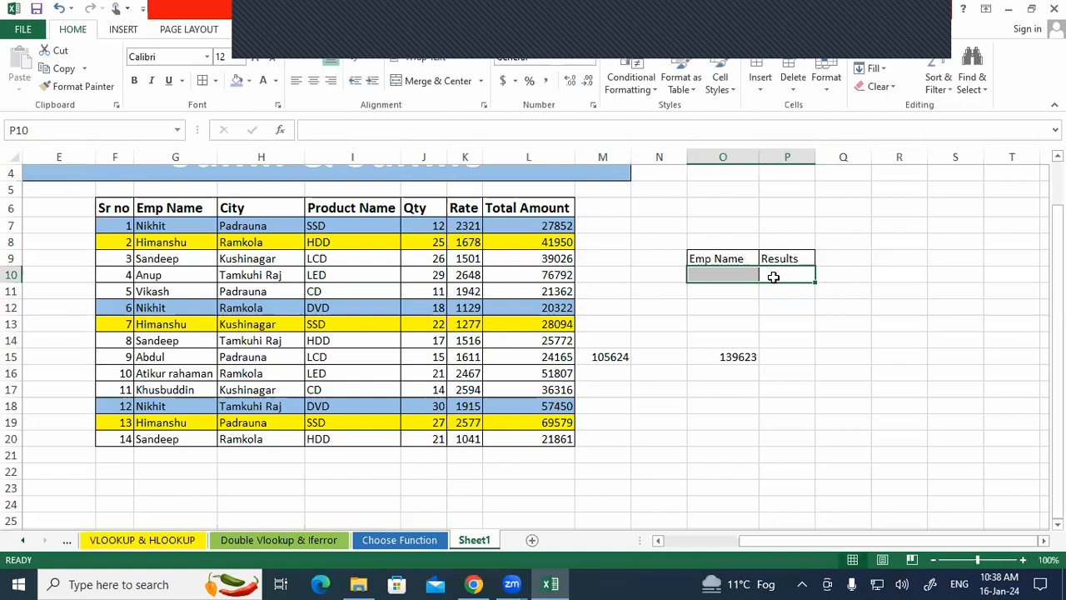
pyautogui.press('Left')
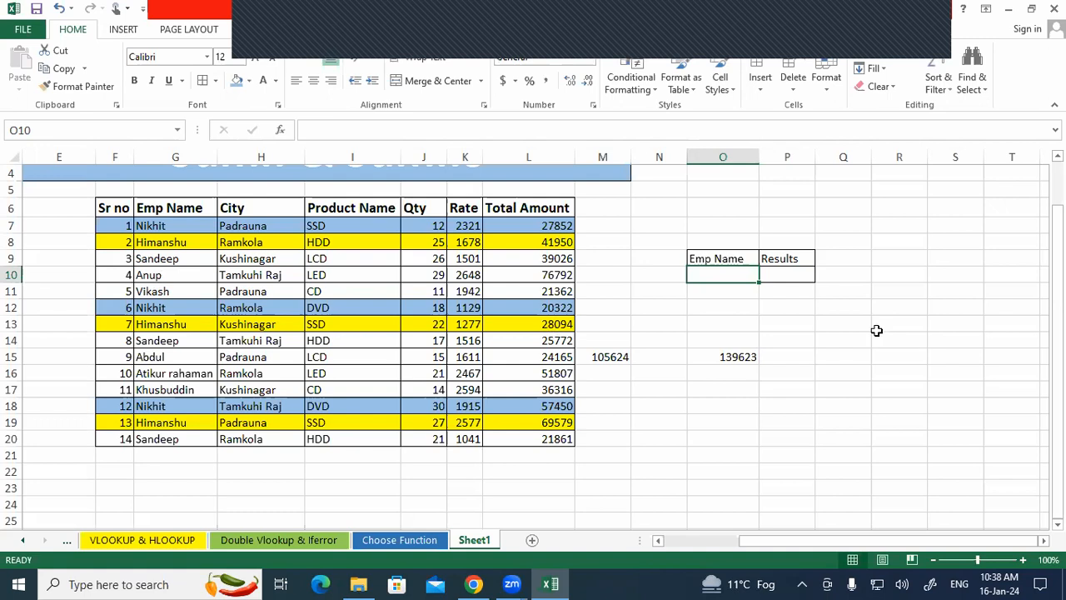
pyautogui.write('a')
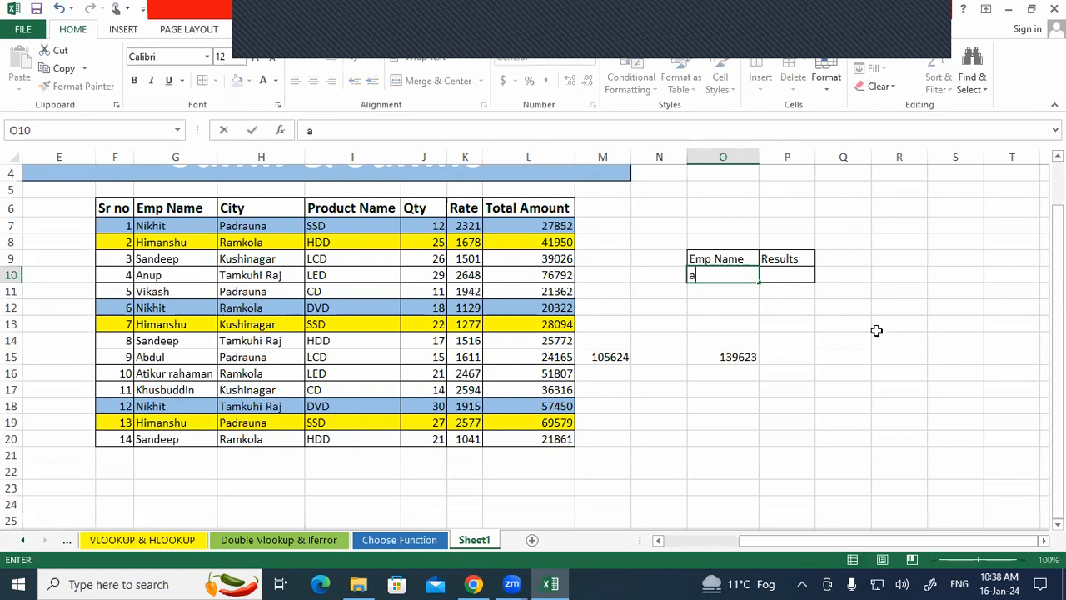
pyautogui.write('Anup')
pyautogui.hotkey('ctrl', 'Return')
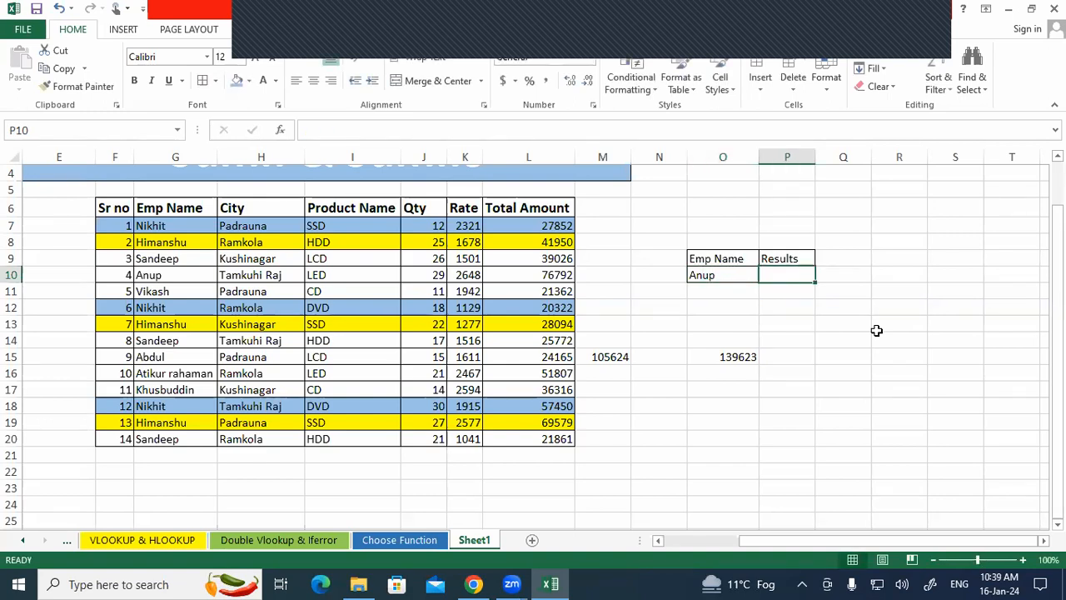
# - Enter =SUMIF(G6:G20,O10,L6:L20) in P10 and check the result against the employee's row G10:L10
pyautogui.write('=sumif')
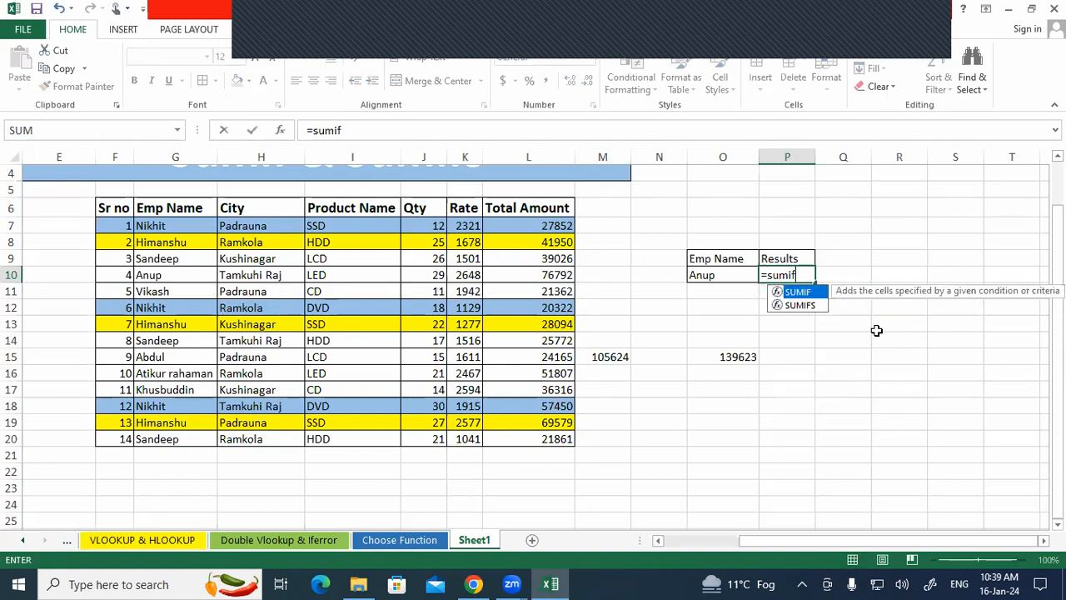
pyautogui.press('Tab')
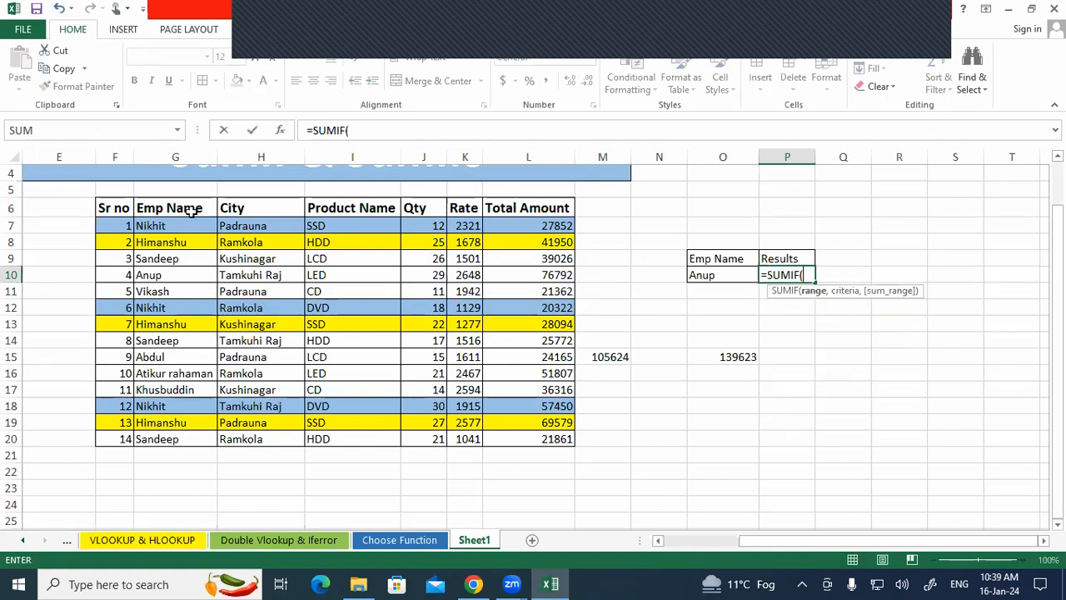
pyautogui.moveTo(192, 210); pyautogui.dragTo(190, 438)
pyautogui.write(',')
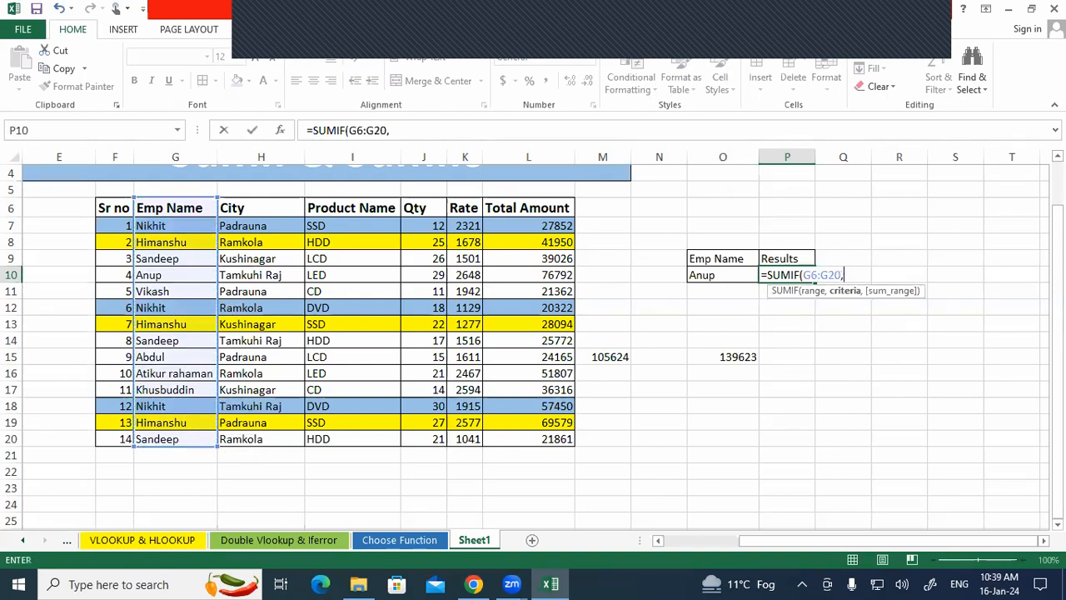
pyautogui.click(706, 275)
pyautogui.write(',')
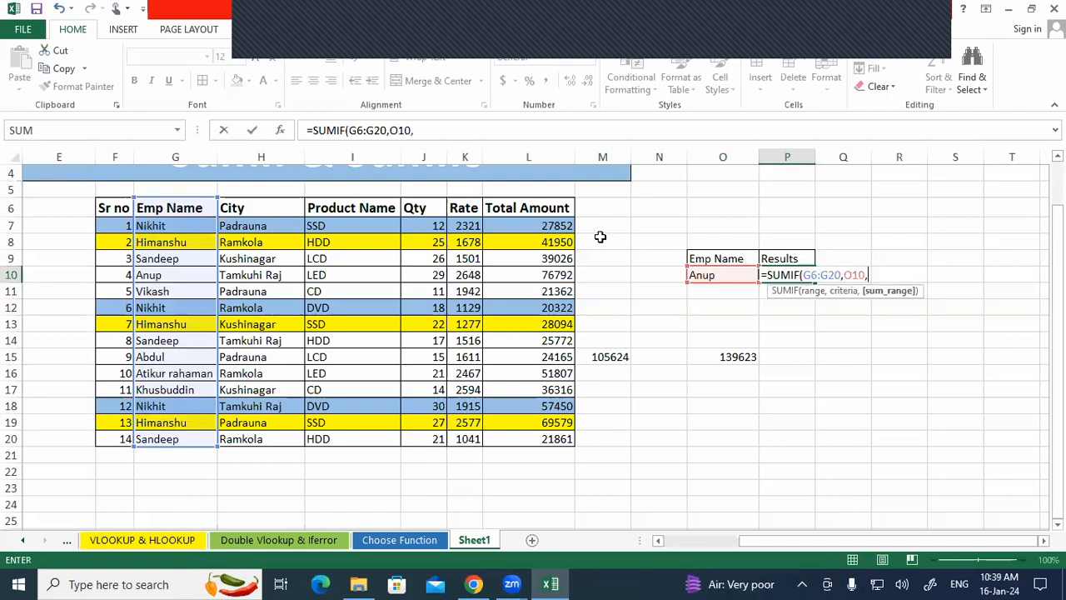
pyautogui.moveTo(528, 208); pyautogui.dragTo(522, 430)
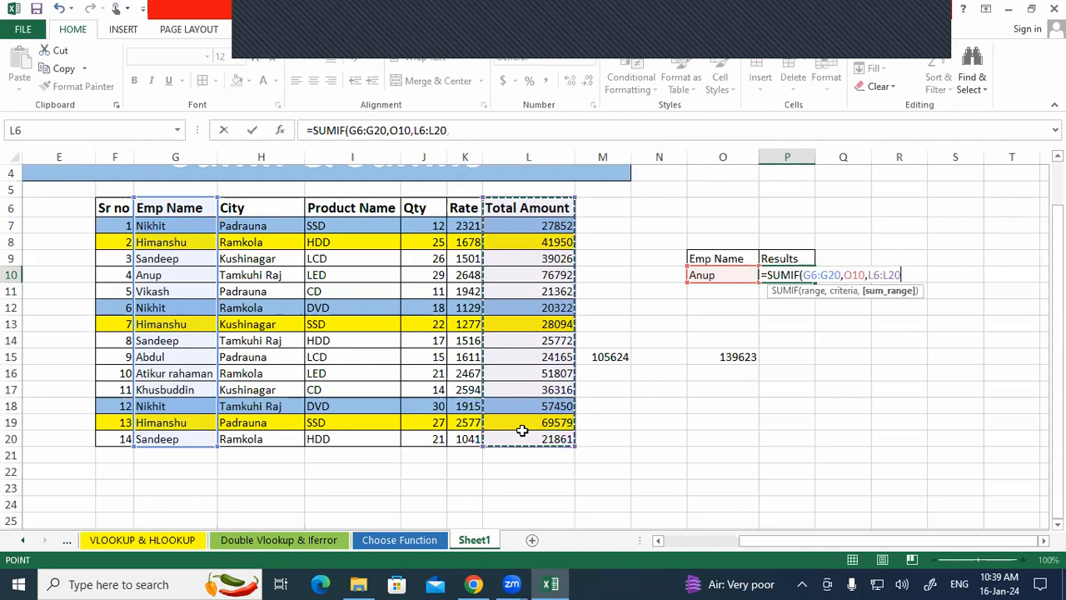
pyautogui.write(')')
pyautogui.press('Return')
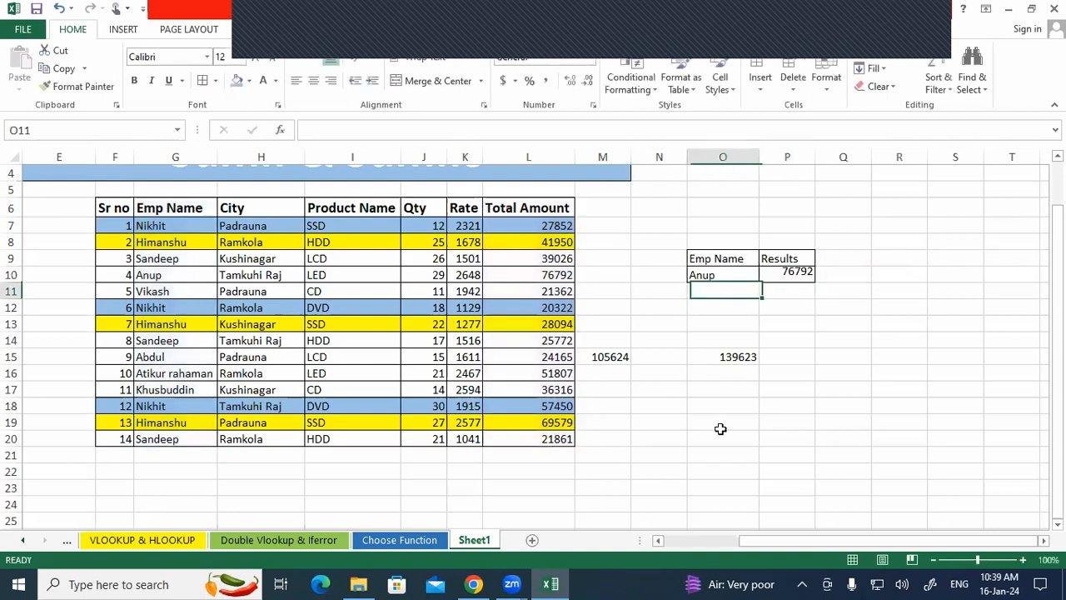
pyautogui.click(773, 268)
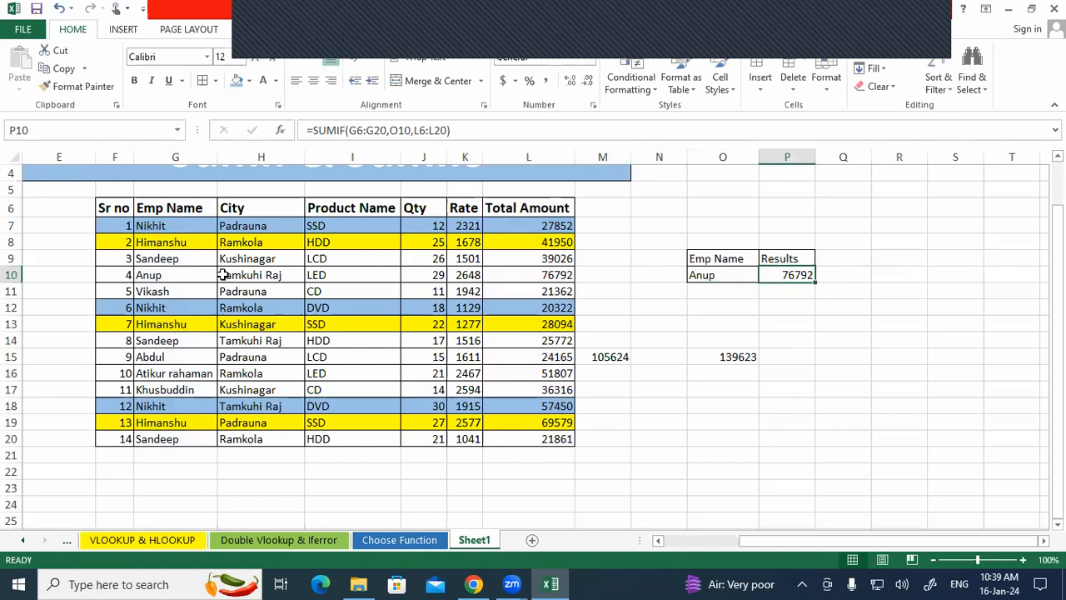
pyautogui.moveTo(208, 275); pyautogui.dragTo(566, 275)
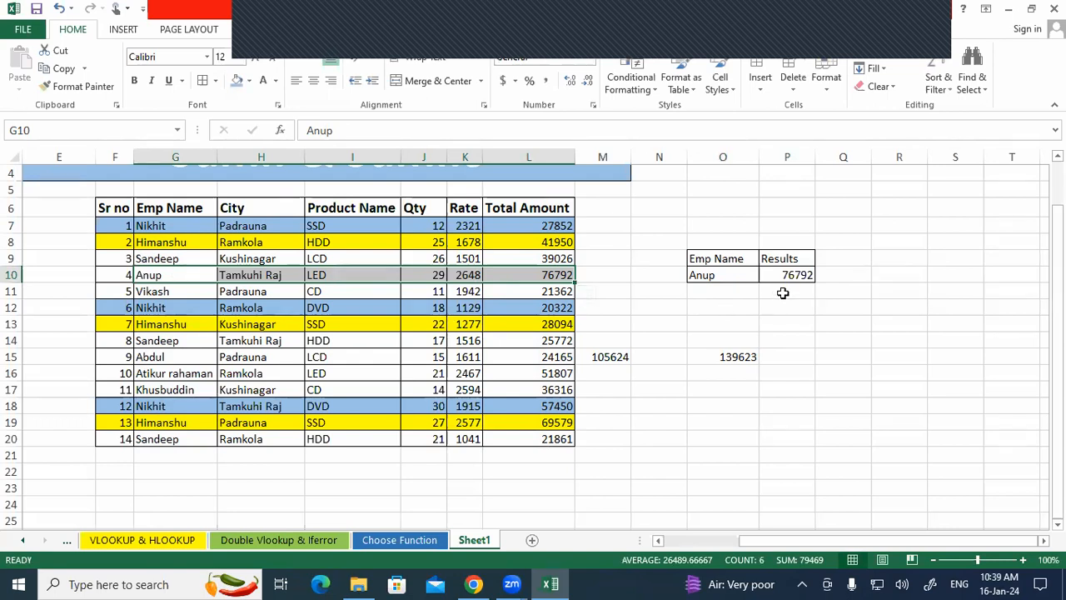
# - Replace the criterion in O10 with a first name that does not occur in the Emp Name column
pyautogui.click(716, 278)
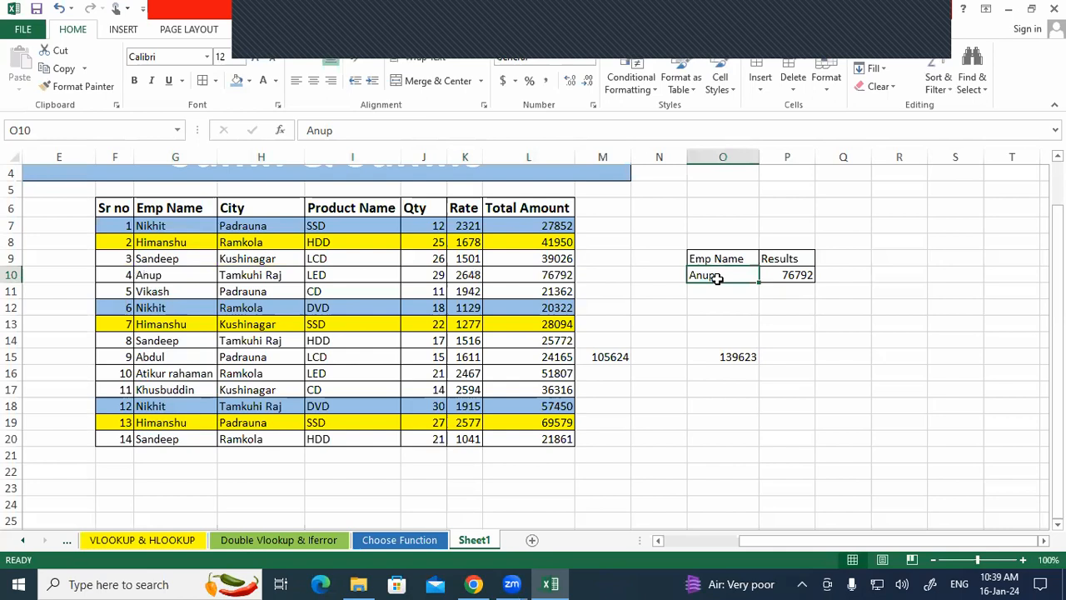
pyautogui.write('Ram')
pyautogui.press('Return')
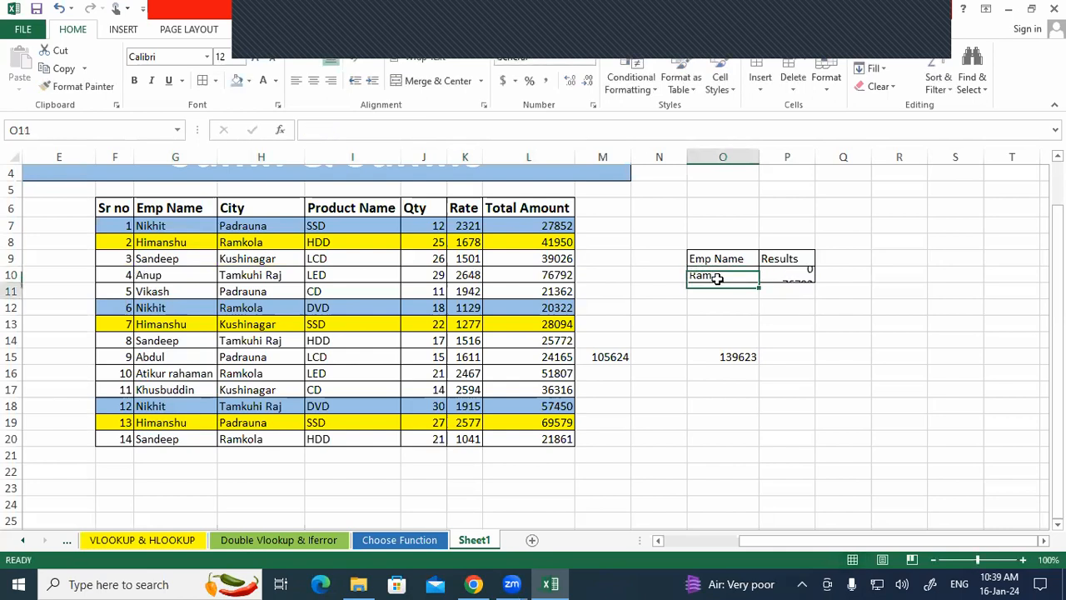
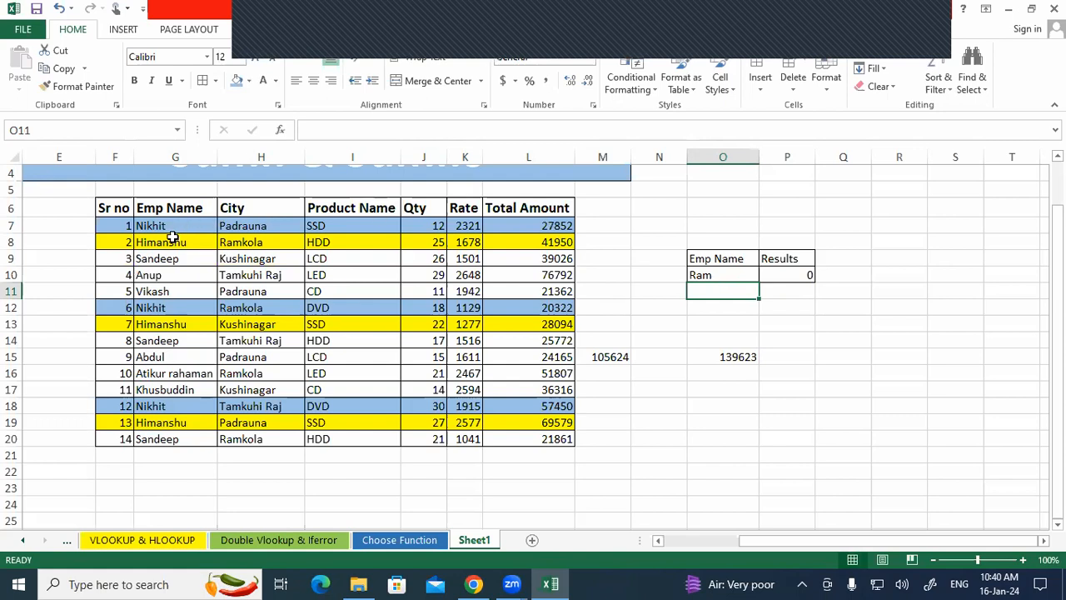
# - Copy the employee name from G8 into the criterion cell O10
pyautogui.moveTo(167, 240); pyautogui.dragTo(250, 242)
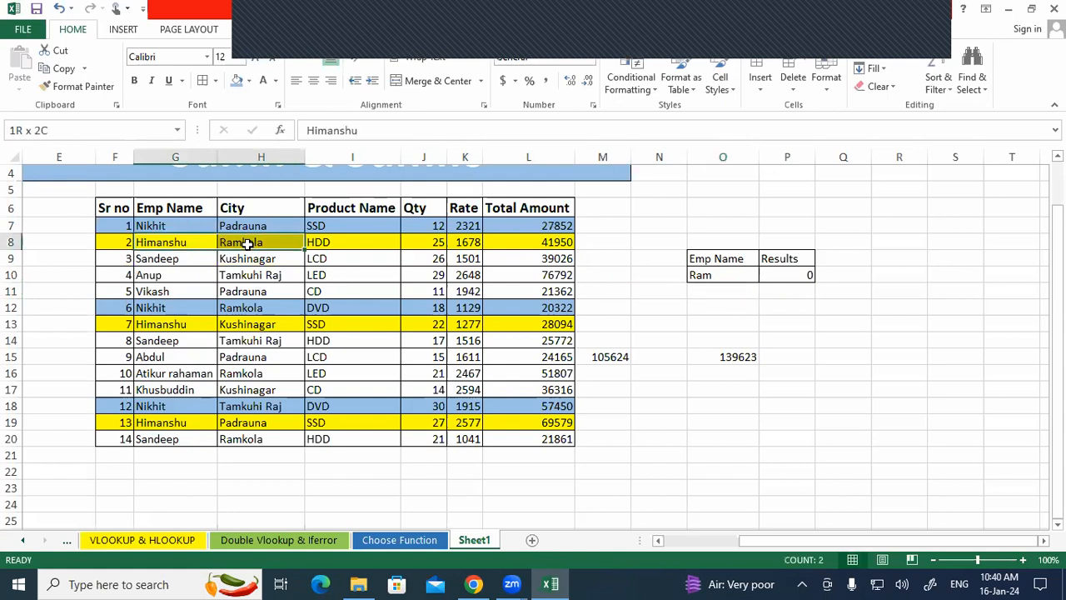
pyautogui.moveTo(193, 324); pyautogui.dragTo(243, 324)
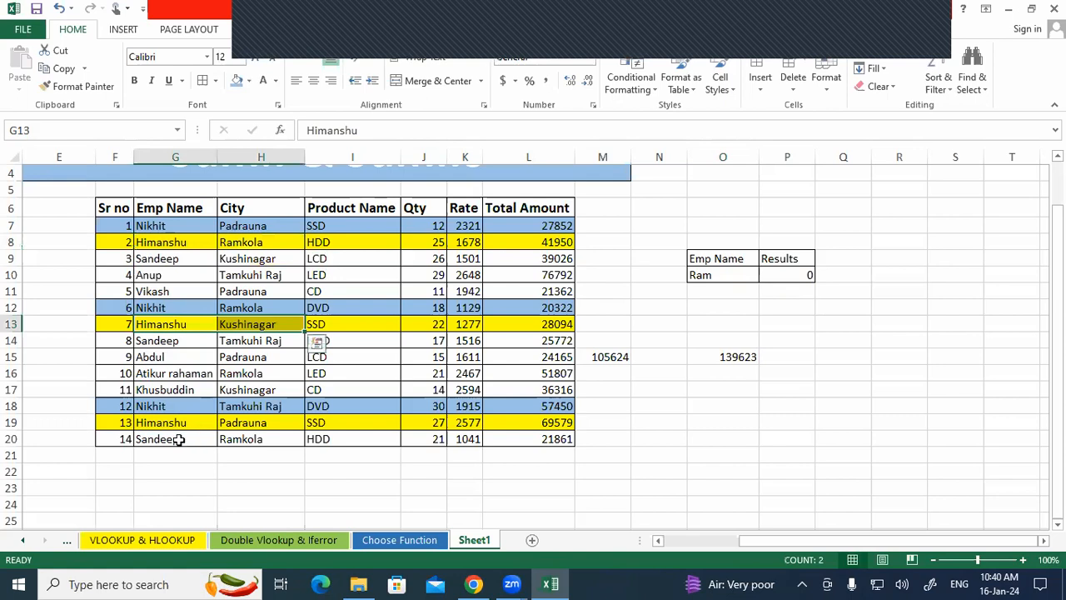
pyautogui.moveTo(163, 422); pyautogui.dragTo(274, 421)
pyautogui.click(160, 243)
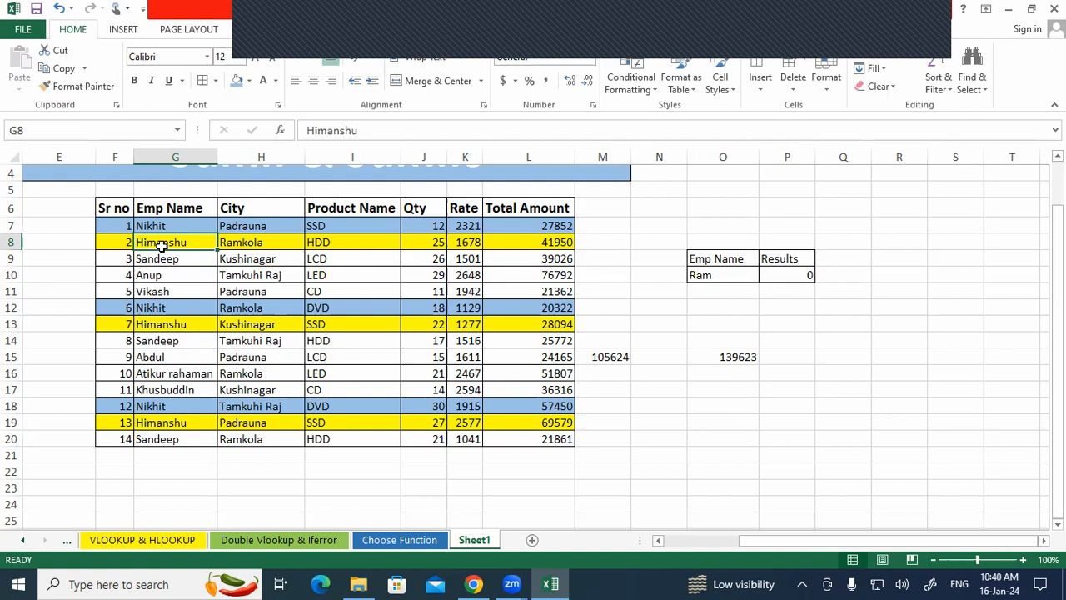
pyautogui.click(695, 273)
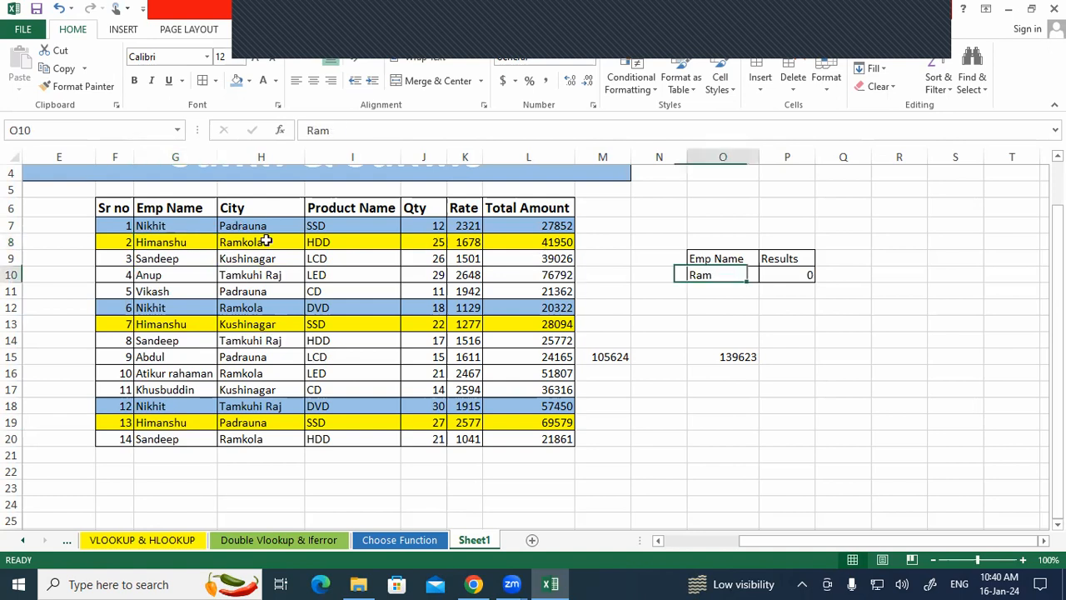
pyautogui.click(180, 242)
pyautogui.moveTo(190, 250); pyautogui.dragTo(693, 324)
pyautogui.click(694, 324)
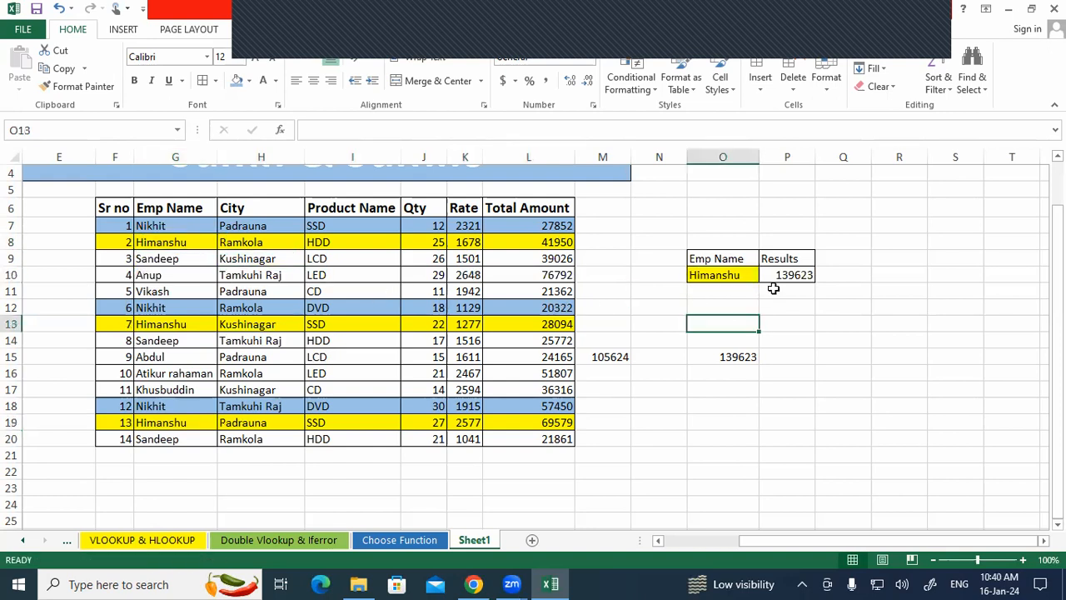
# - Append a surname to the employee name in G13 and check the effect on the SUMIF result for O10
pyautogui.click(208, 321)
pyautogui.press('F2')
pyautogui.write('Kumar')
pyautogui.hotkey('ctrl', 'Return')
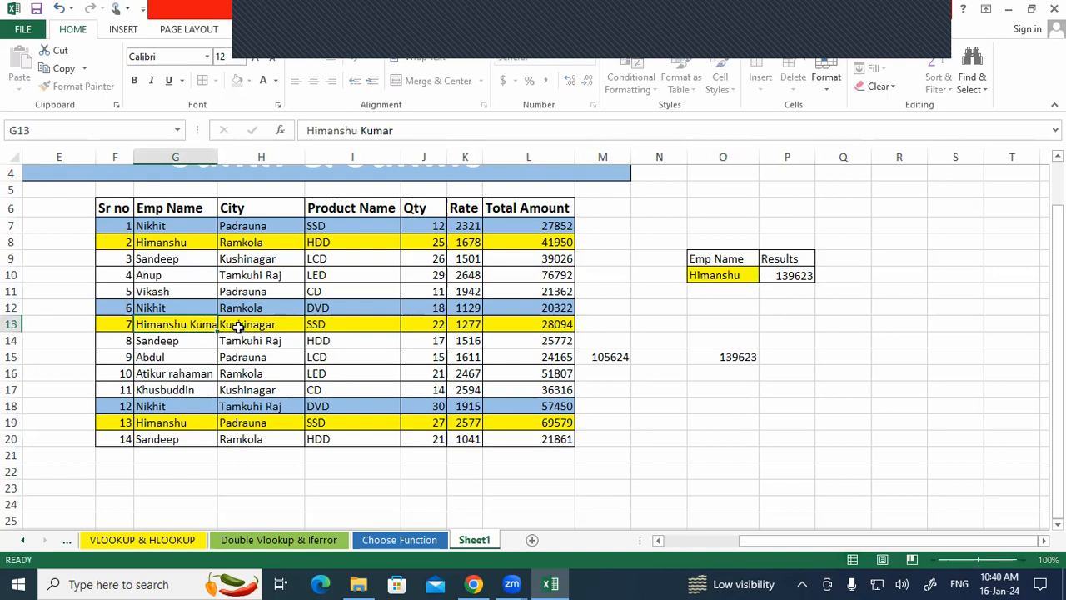
pyautogui.press('Return')
pyautogui.click(725, 267)
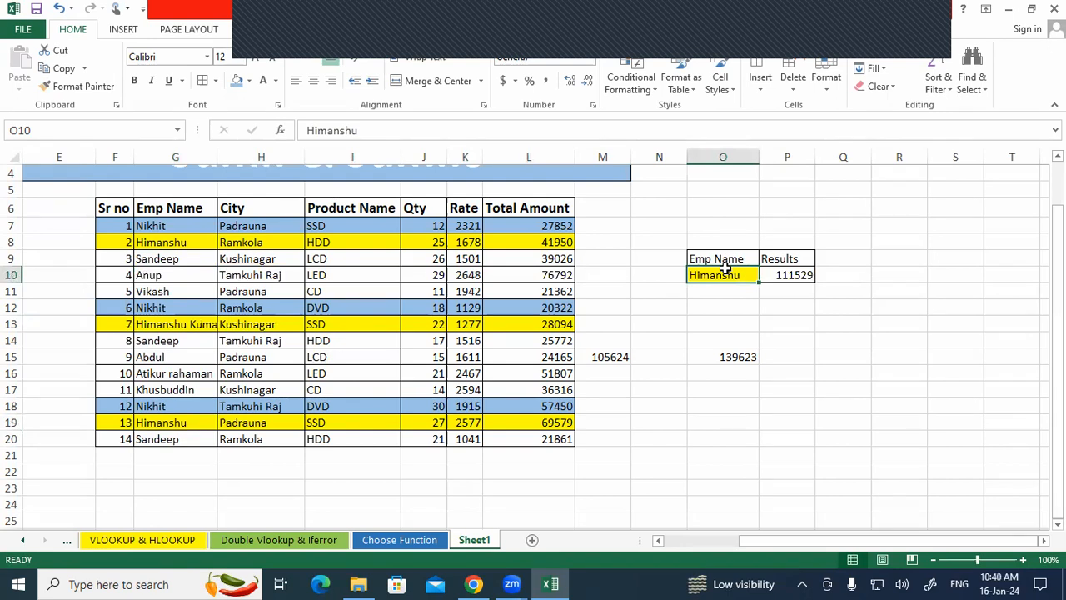
pyautogui.click(165, 328)
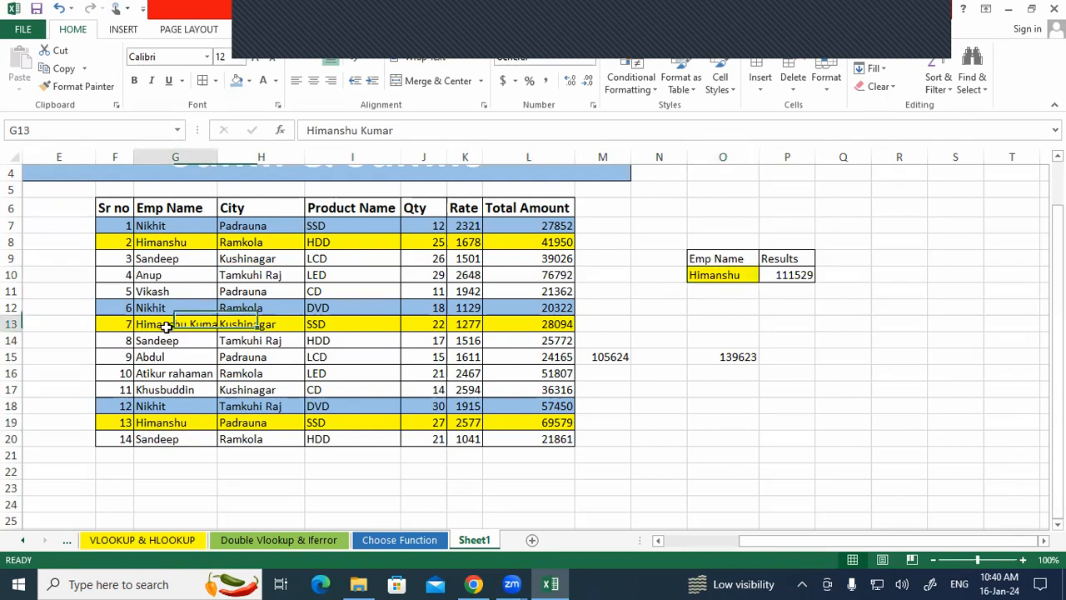
# - Autofit the width of column G to its longest employee name
pyautogui.click(214, 156)
pyautogui.click(230, 158)
pyautogui.click(171, 243)
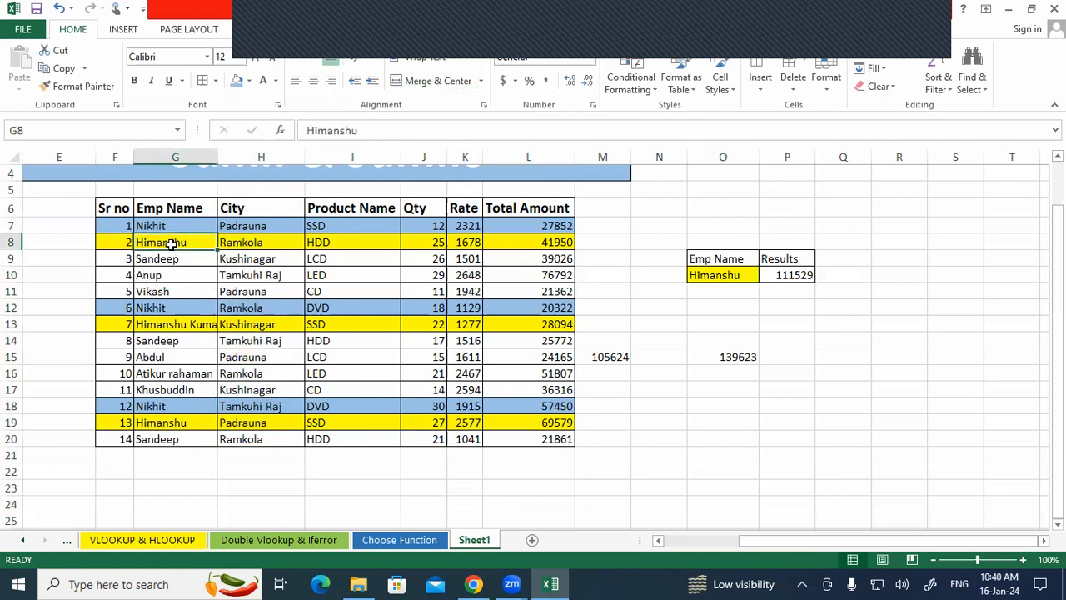
pyautogui.click(175, 157)
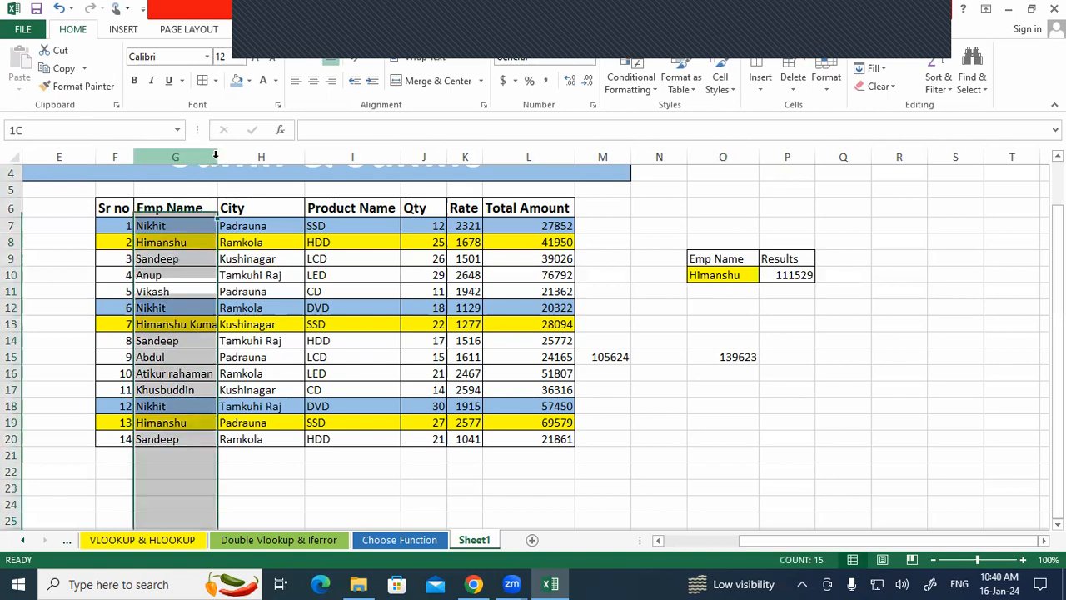
pyautogui.click(220, 156)
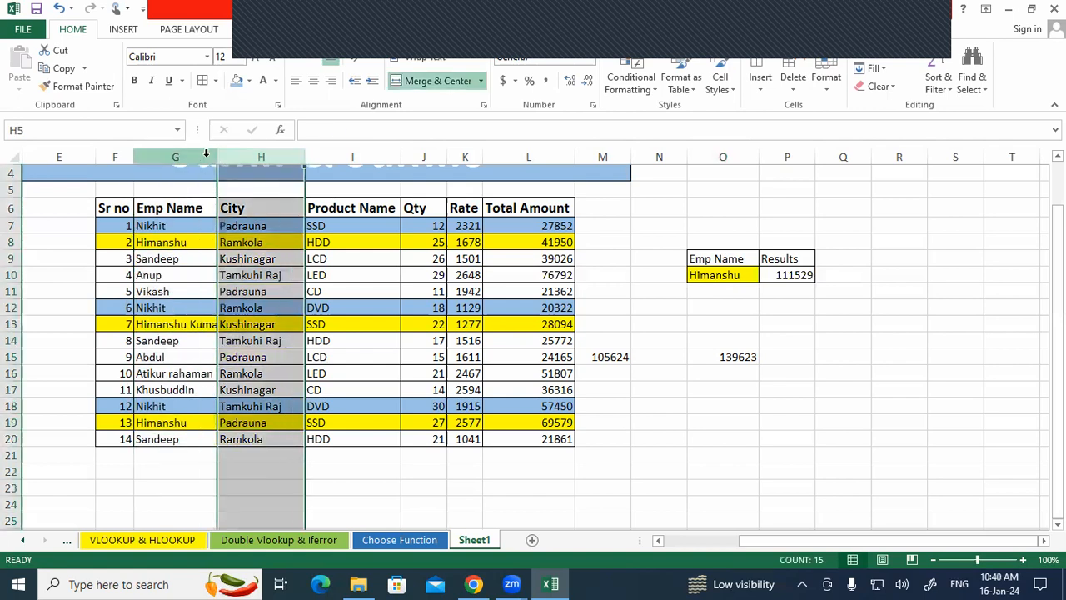
pyautogui.click(208, 154)
pyautogui.doubleClick(217, 158)
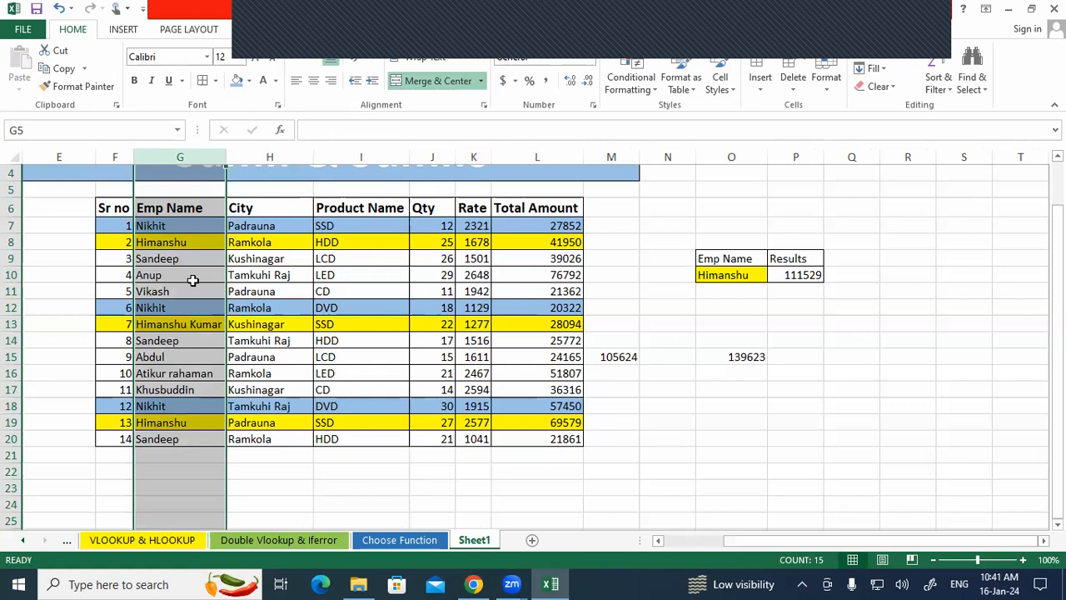
# - Compare the criterion in O10 with the names in the Emp Name column and the row G8:L8
pyautogui.moveTo(181, 241); pyautogui.dragTo(189, 405)
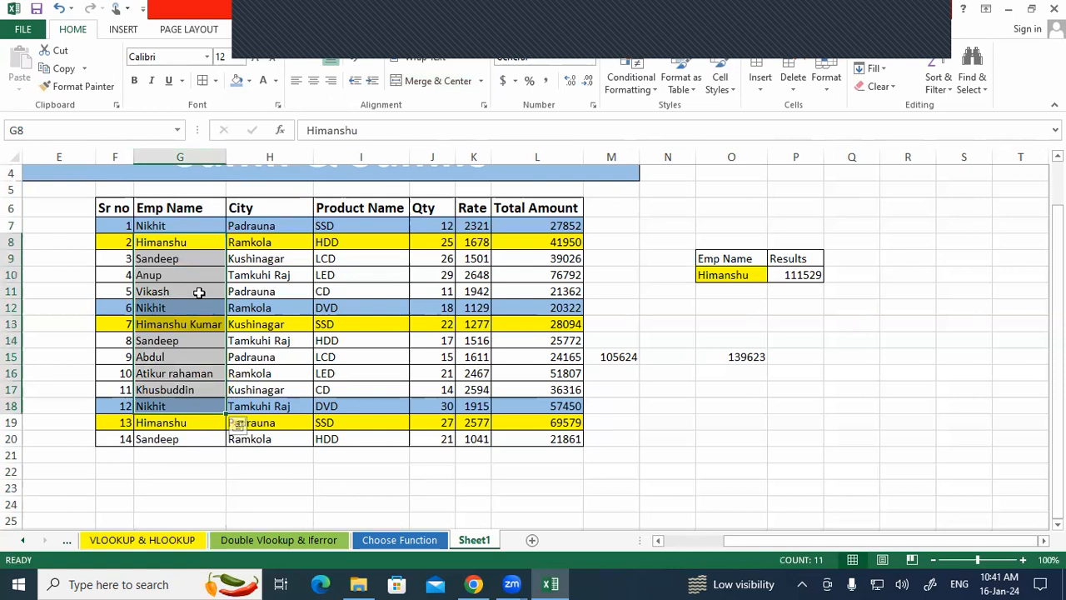
pyautogui.click(175, 289)
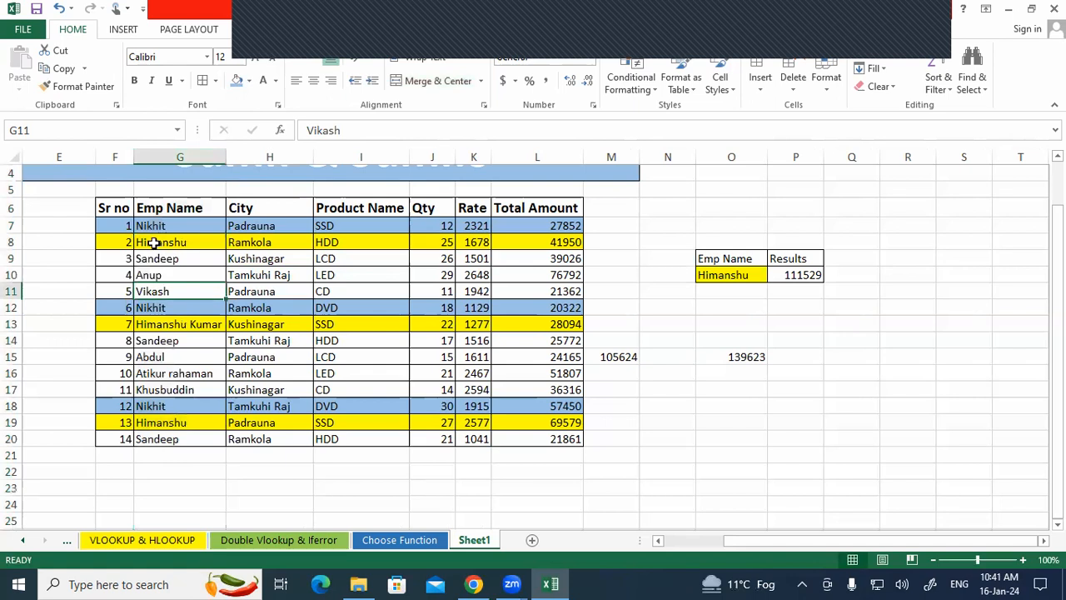
pyautogui.click(155, 243)
pyautogui.moveTo(279, 242); pyautogui.dragTo(558, 243)
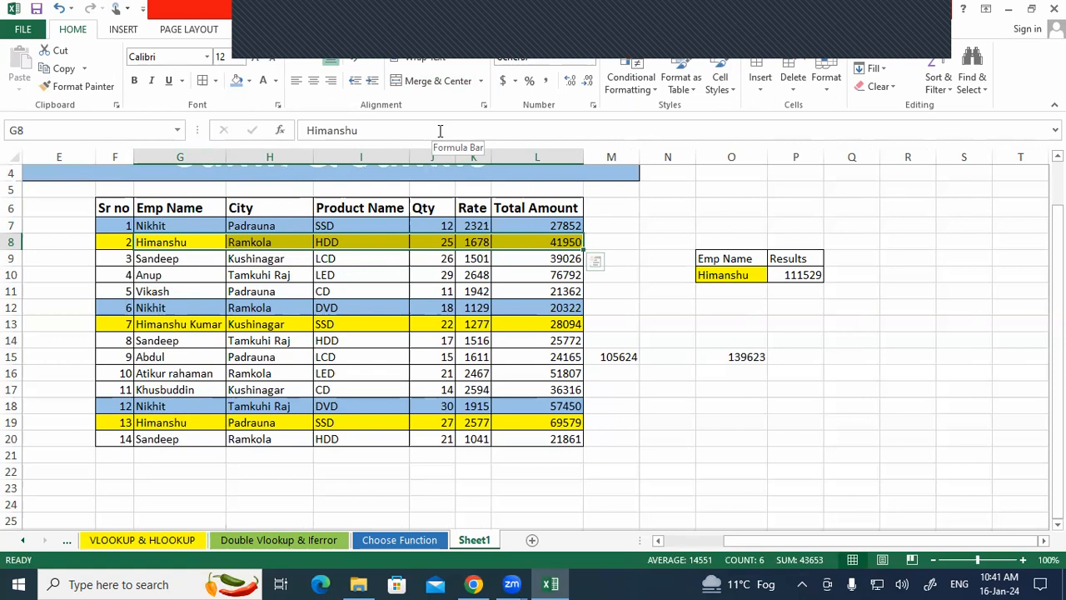
pyautogui.click(713, 262)
pyautogui.press('Down')
pyautogui.moveTo(194, 233); pyautogui.dragTo(183, 422)
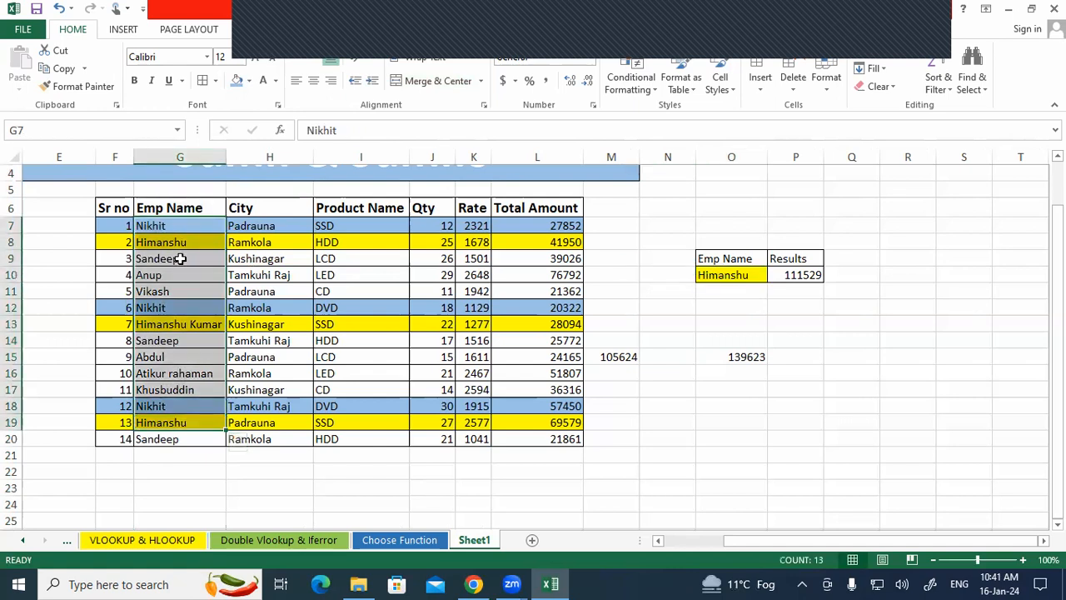
pyautogui.click(723, 308)
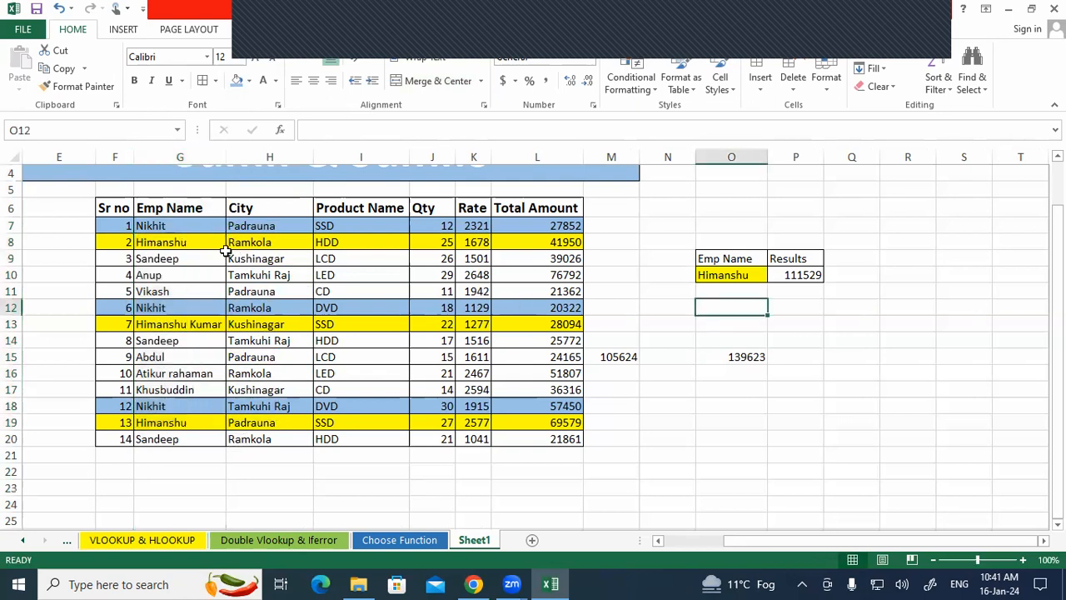
# - Add a trailing space after the employee names in G8 and G19
pyautogui.doubleClick(208, 243)
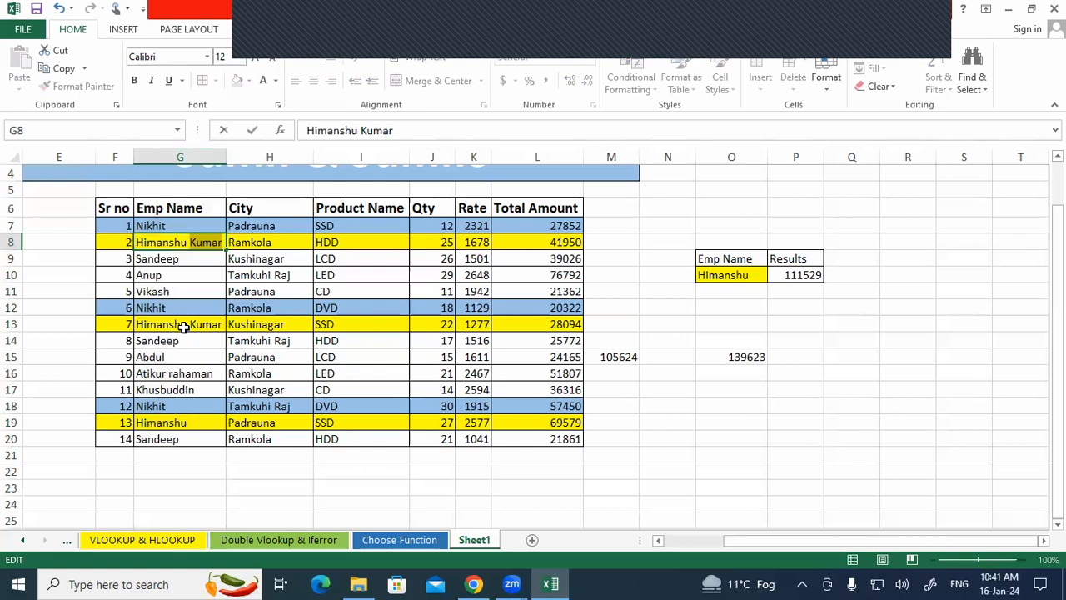
pyautogui.press('BackSpace')
pyautogui.press('Return')
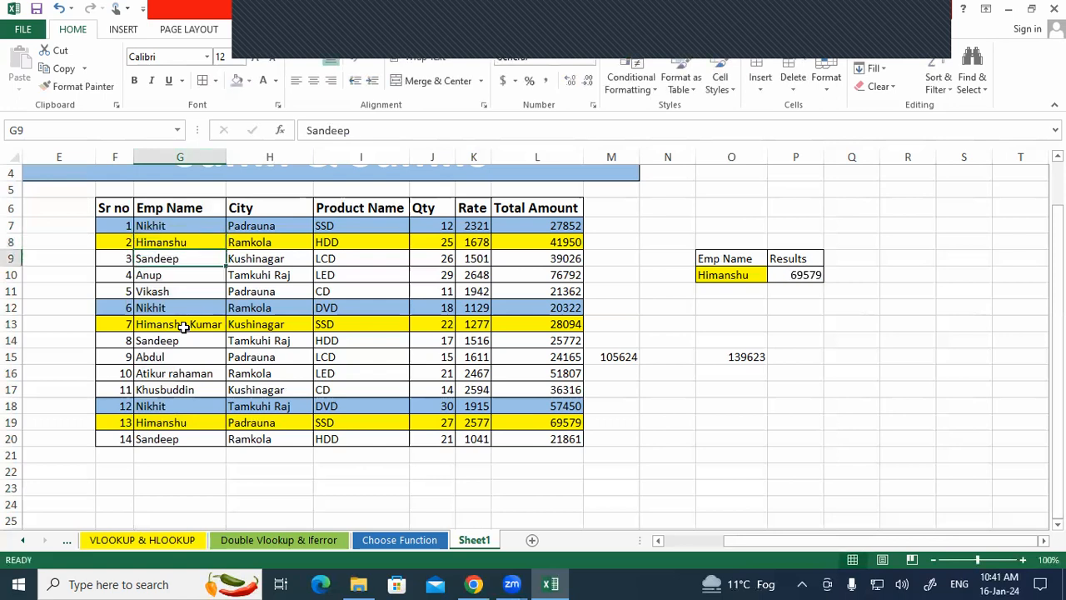
pyautogui.doubleClick(193, 419)
pyautogui.press('Return')
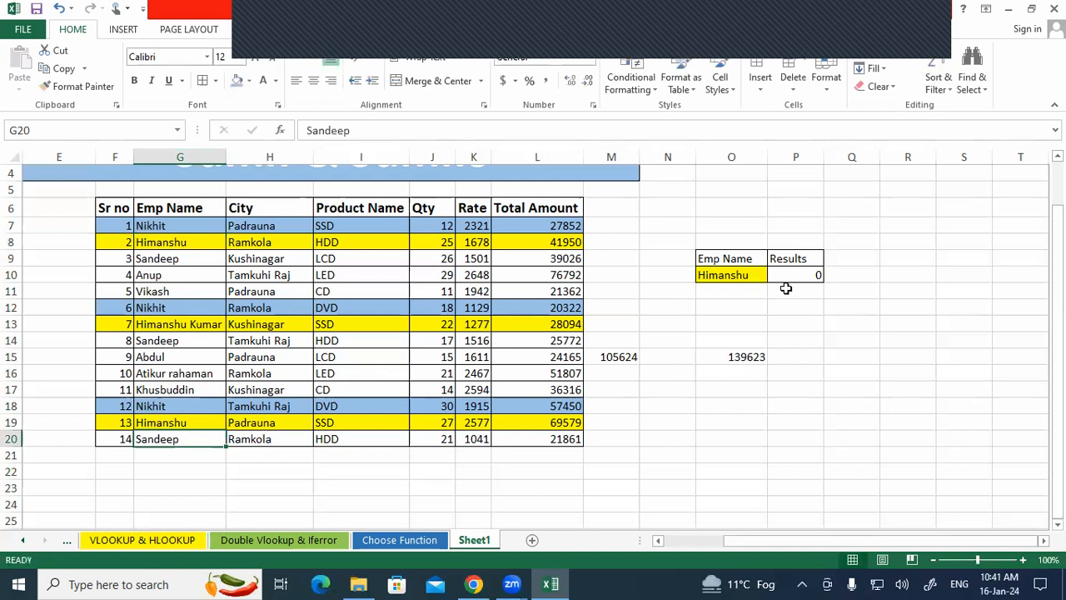
# - Add a trailing space to the criterion name in O10 and compare it with the names in column G
pyautogui.click(208, 241)
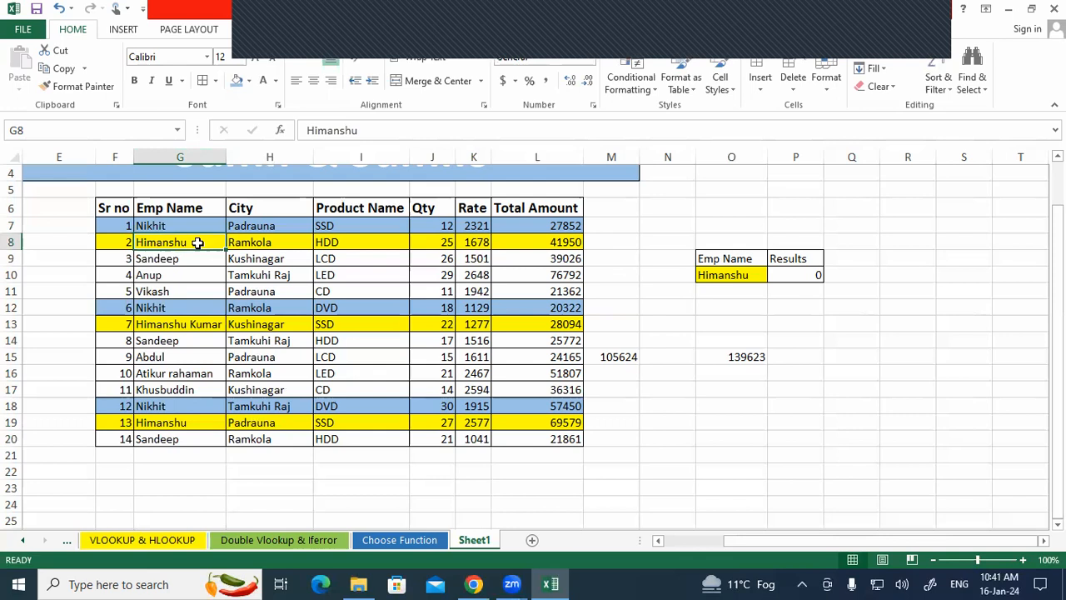
pyautogui.doubleClick(754, 274)
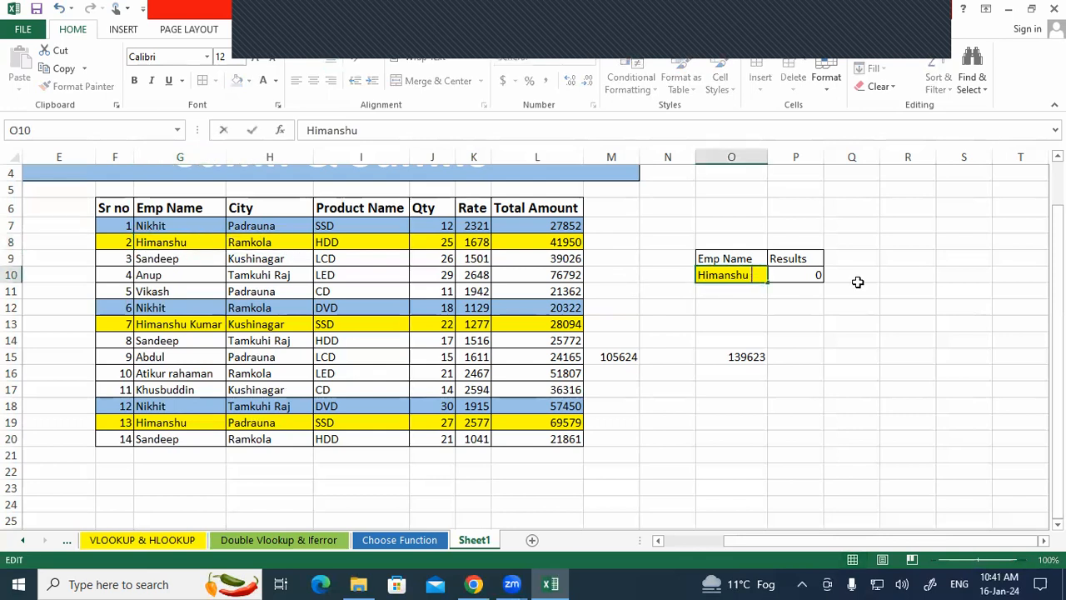
pyautogui.press('Return')
pyautogui.write('.')
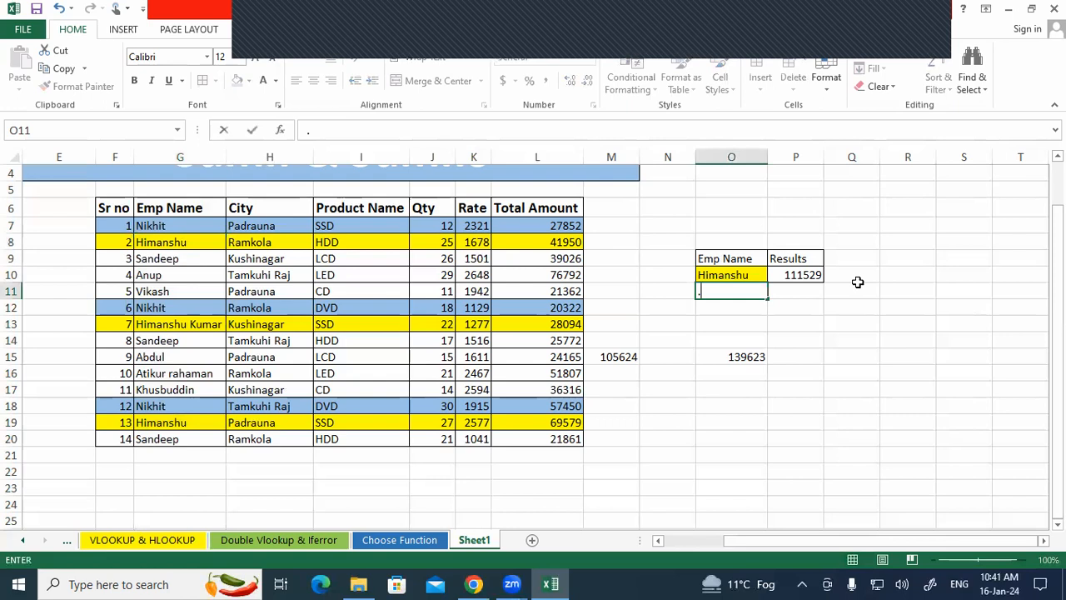
pyautogui.press('Escape')
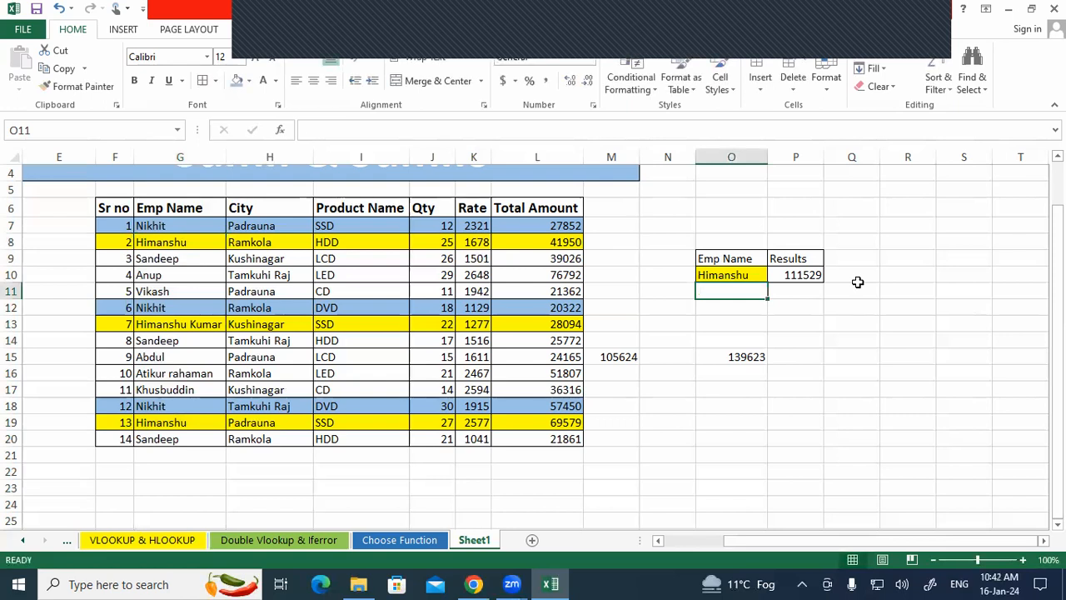
pyautogui.moveTo(162, 226); pyautogui.dragTo(167, 374)
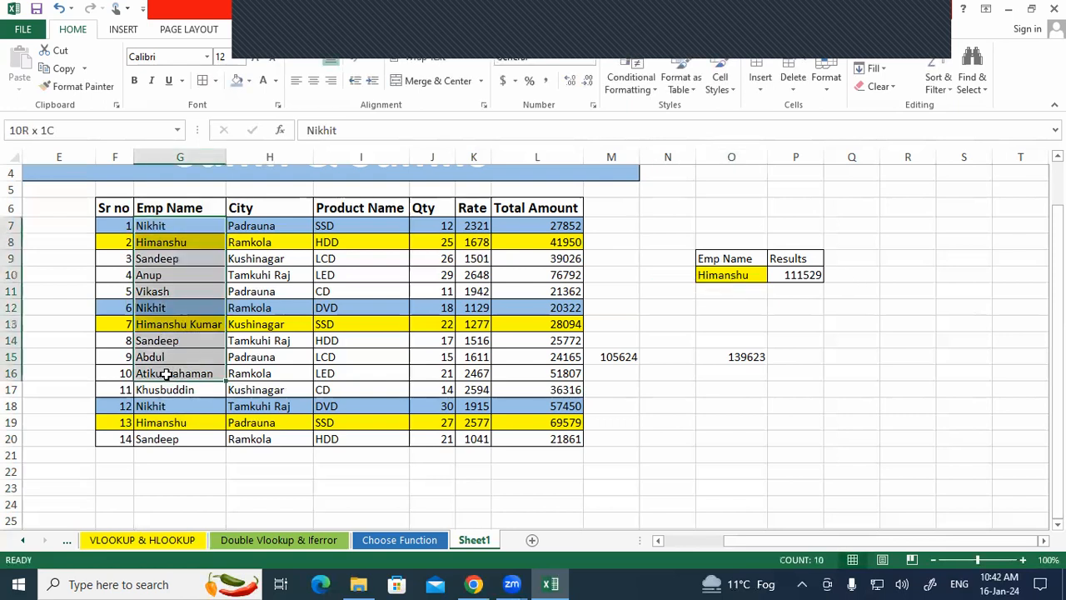
pyautogui.click(697, 275)
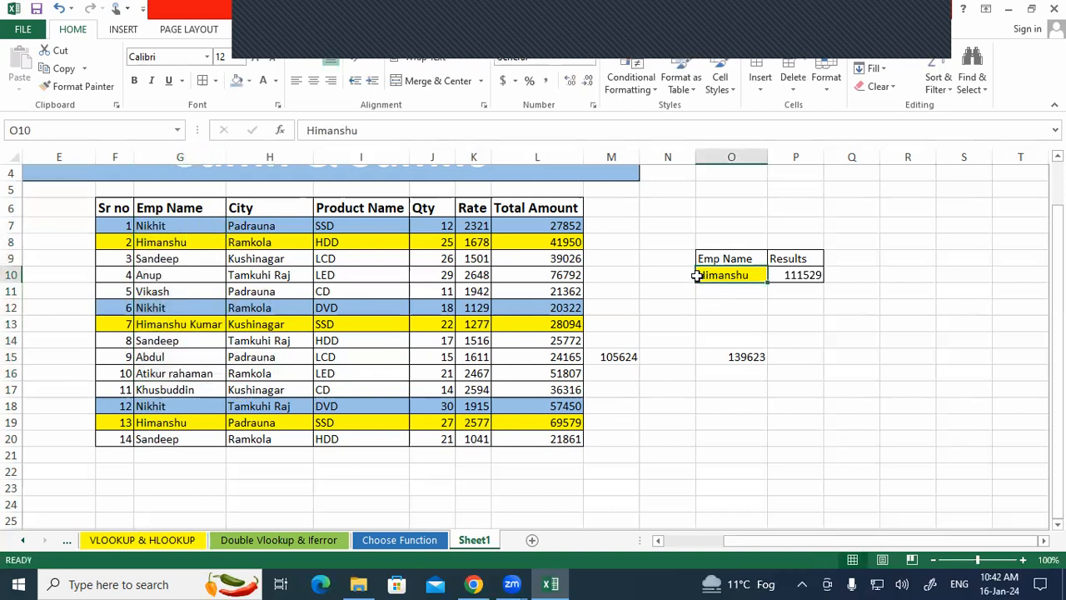
# - Clear all contents and formatting from M13:P17, removing the manual totals
pyautogui.moveTo(624, 316); pyautogui.dragTo(812, 391)
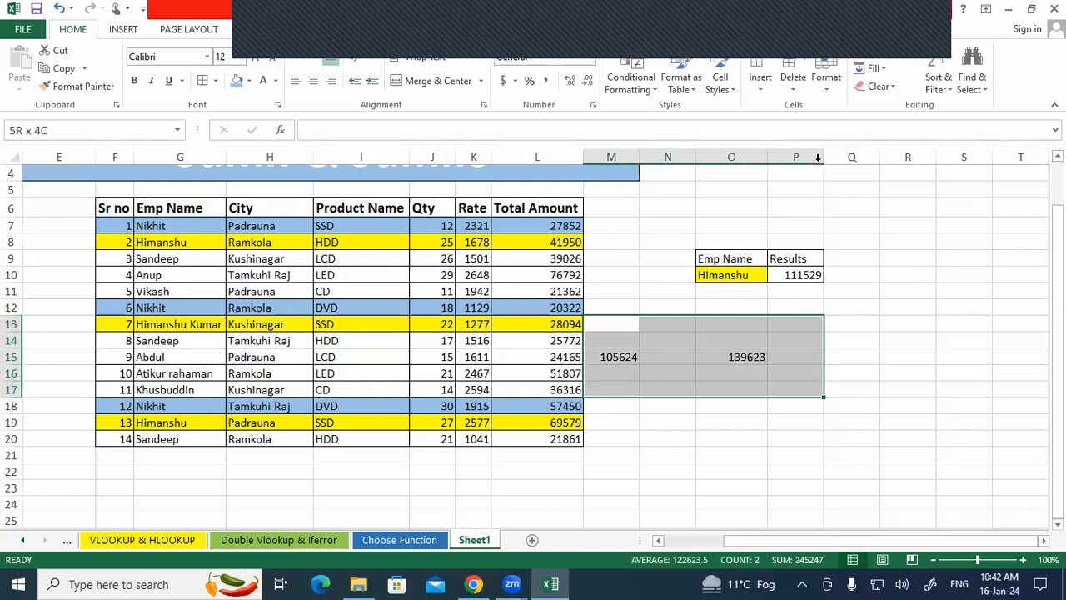
pyautogui.click(880, 87)
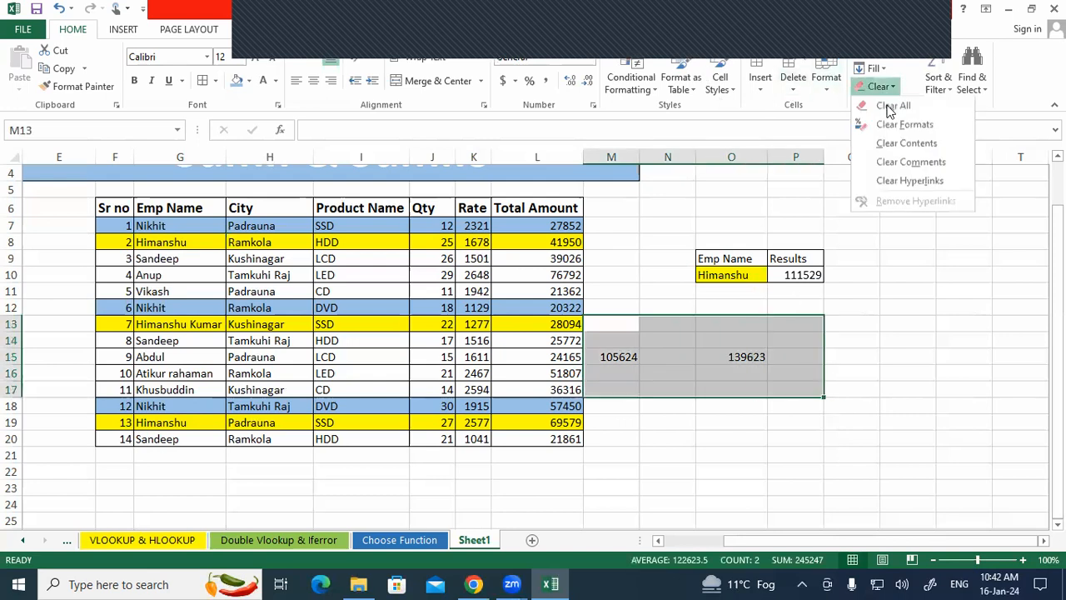
pyautogui.click(889, 105)
pyautogui.click(862, 357)
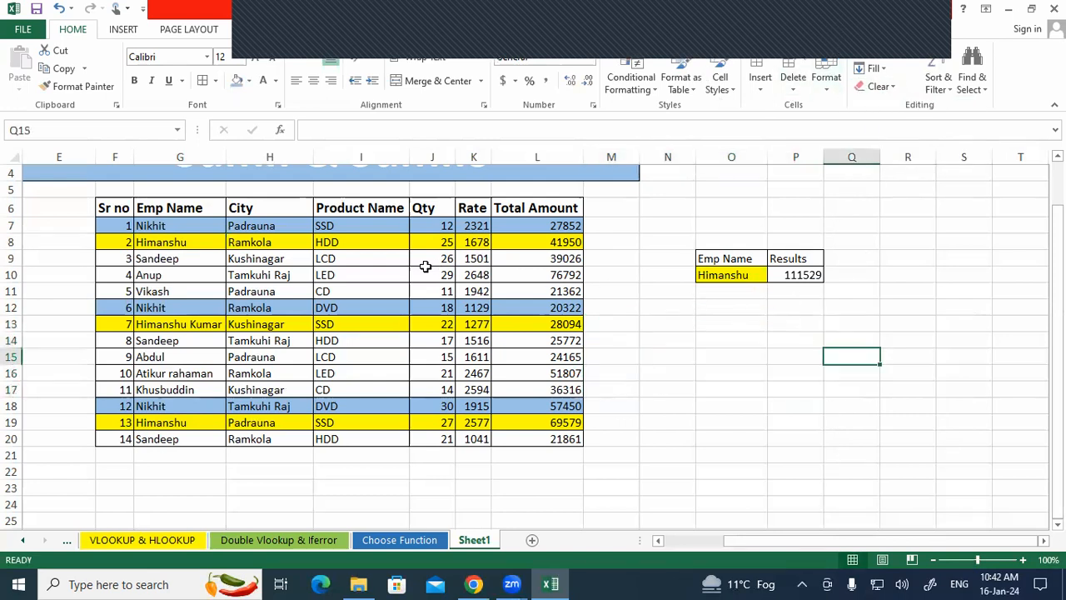
# - Copy the criterion and result block O9:P10 to O13:P14
pyautogui.moveTo(753, 258); pyautogui.dragTo(776, 275)
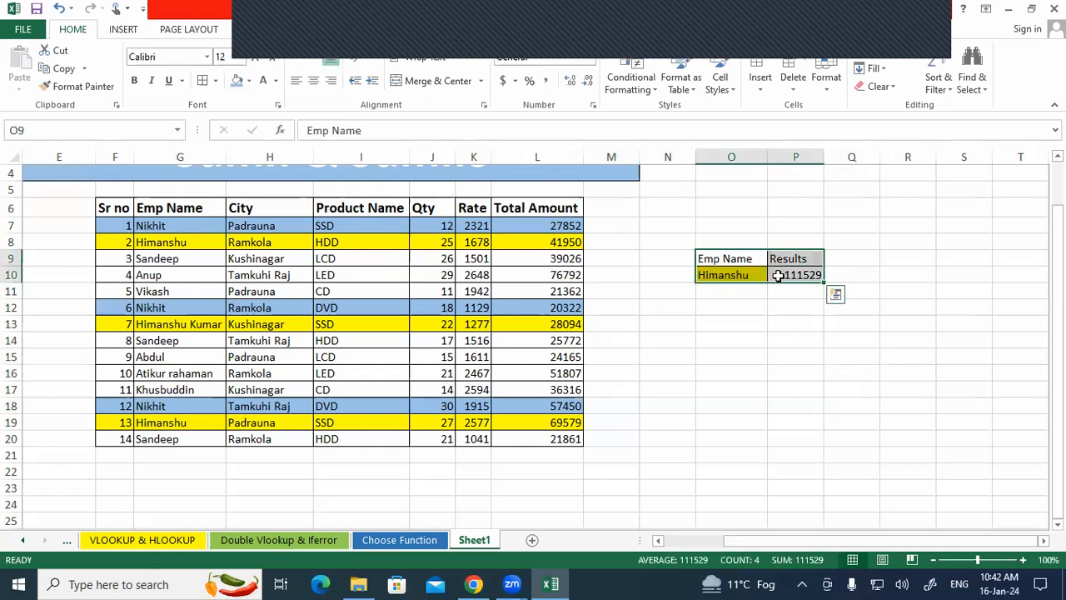
pyautogui.hotkey('ctrl', 'c')
pyautogui.click(733, 322)
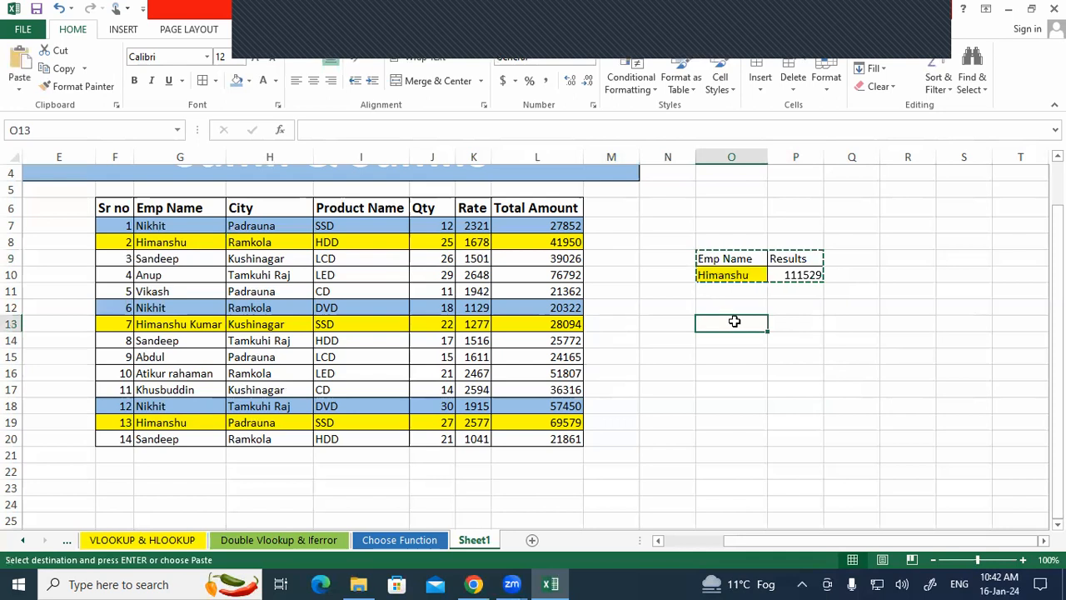
pyautogui.hotkey('ctrl', 'v')
# - Replace the copied formula in P14 with =SUMIF(G6:G20,O14,J6:J20) to total the quantity for the employee in O14
pyautogui.moveTo(747, 337); pyautogui.dragTo(804, 340)
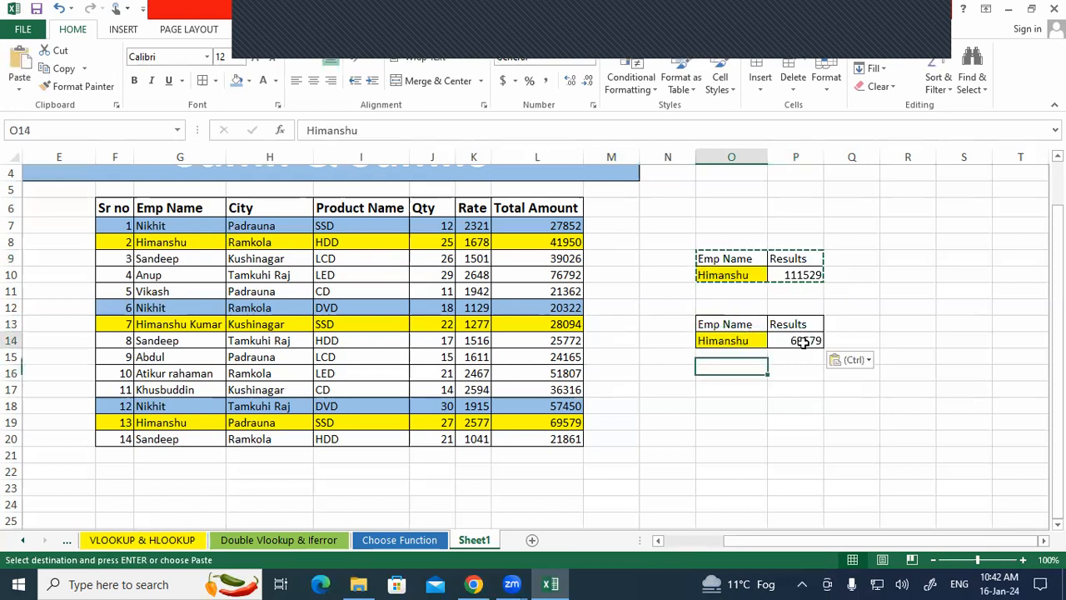
pyautogui.click(804, 342)
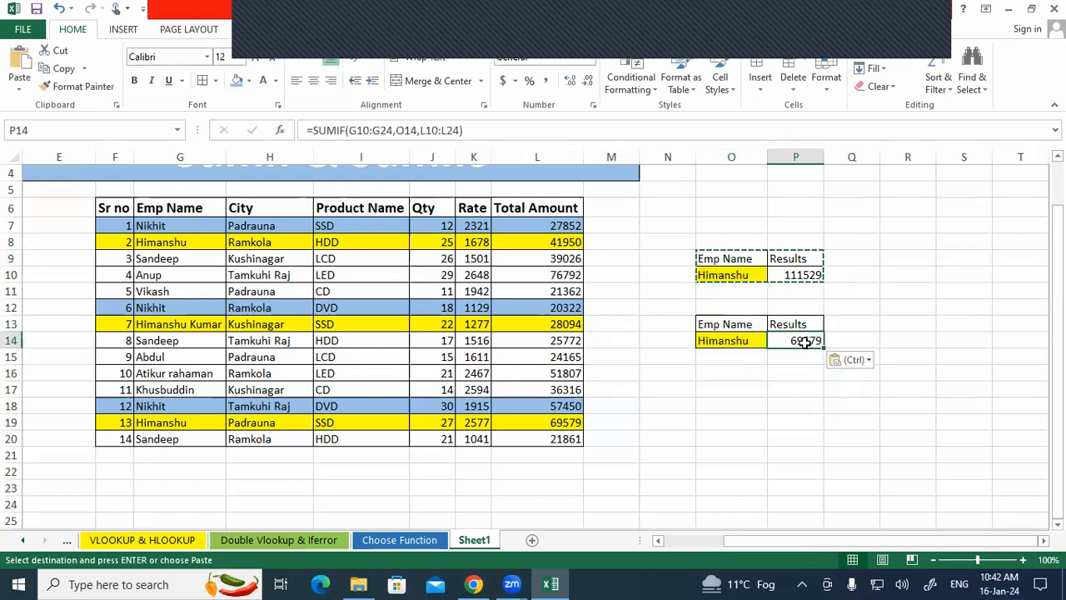
pyautogui.press('Delete')
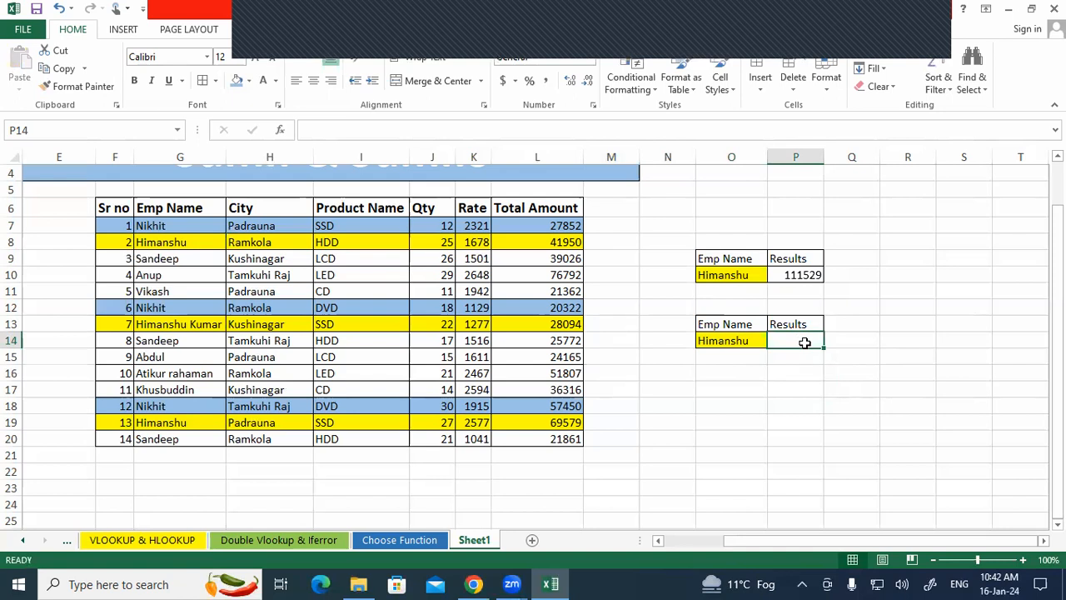
pyautogui.write('=sumif')
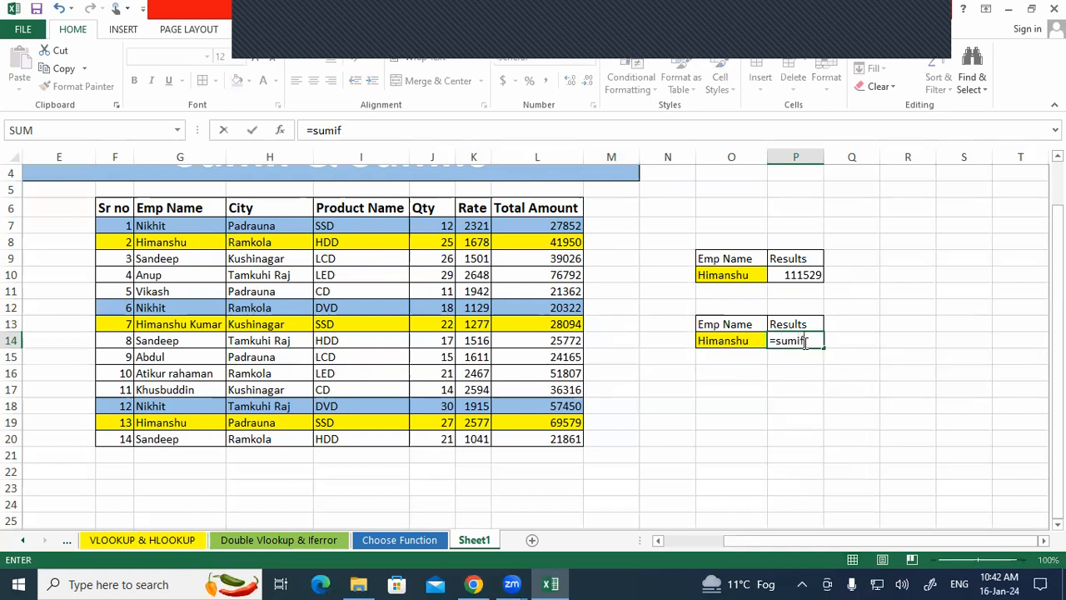
pyautogui.press('Tab')
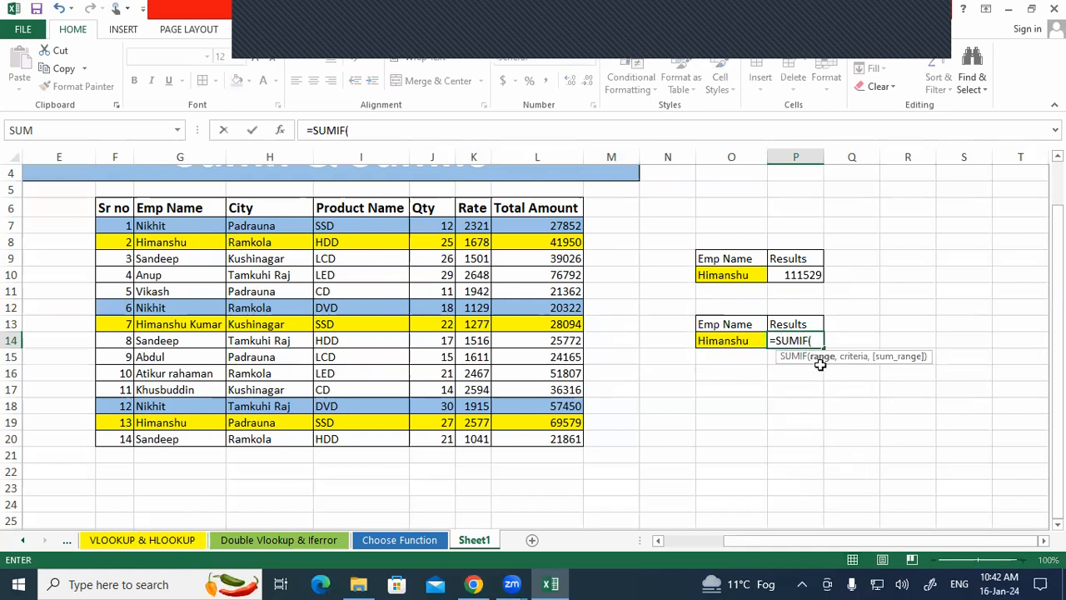
pyautogui.moveTo(175, 208); pyautogui.dragTo(176, 443)
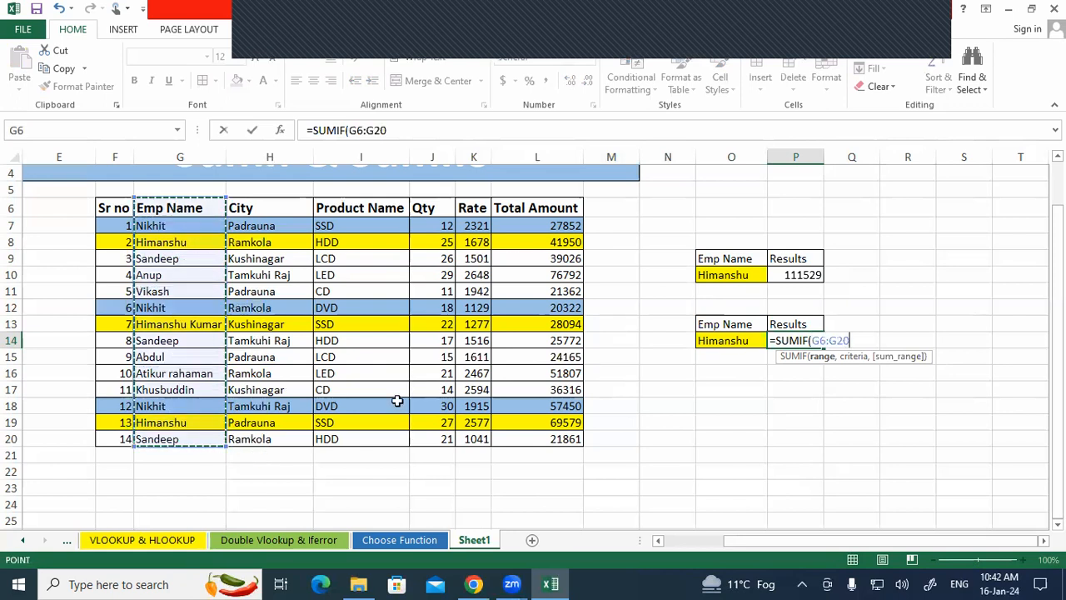
pyautogui.write(',')
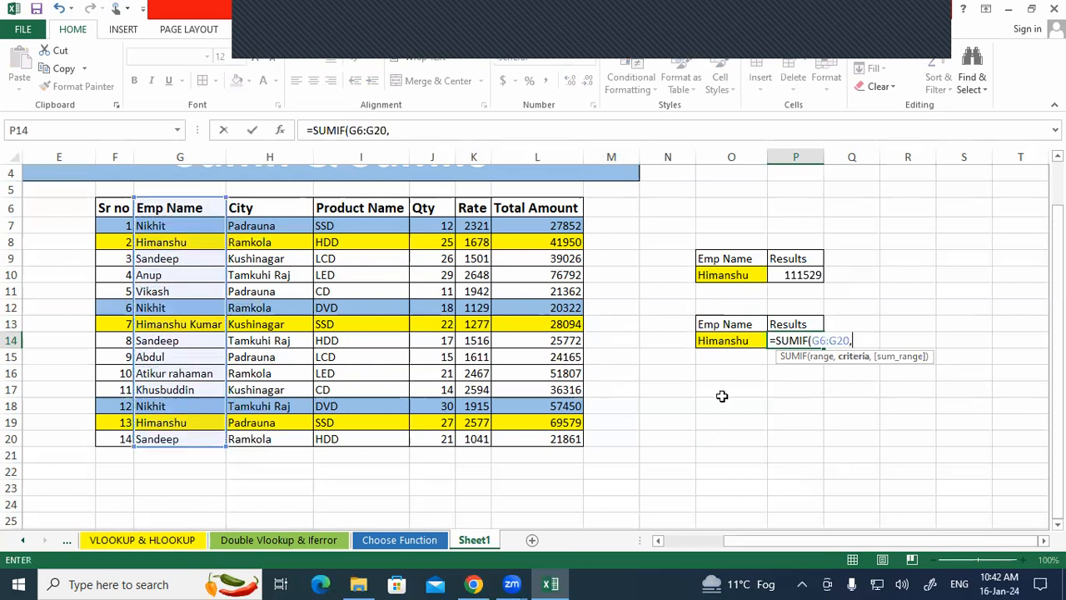
pyautogui.click(723, 340)
pyautogui.write(',')
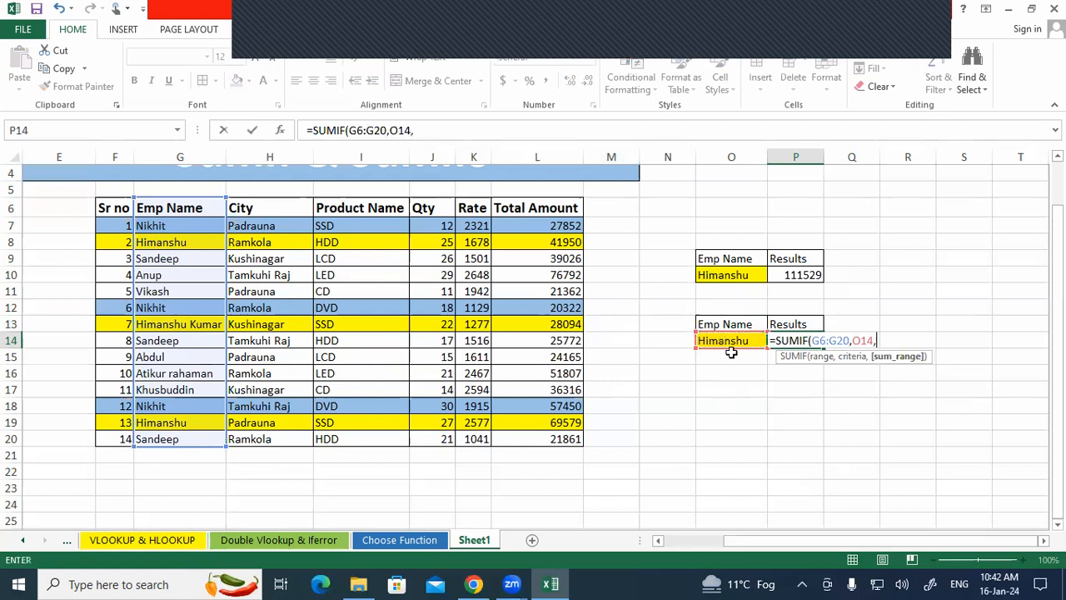
pyautogui.moveTo(432, 208); pyautogui.dragTo(430, 438)
pyautogui.write(')')
pyautogui.press('Return')
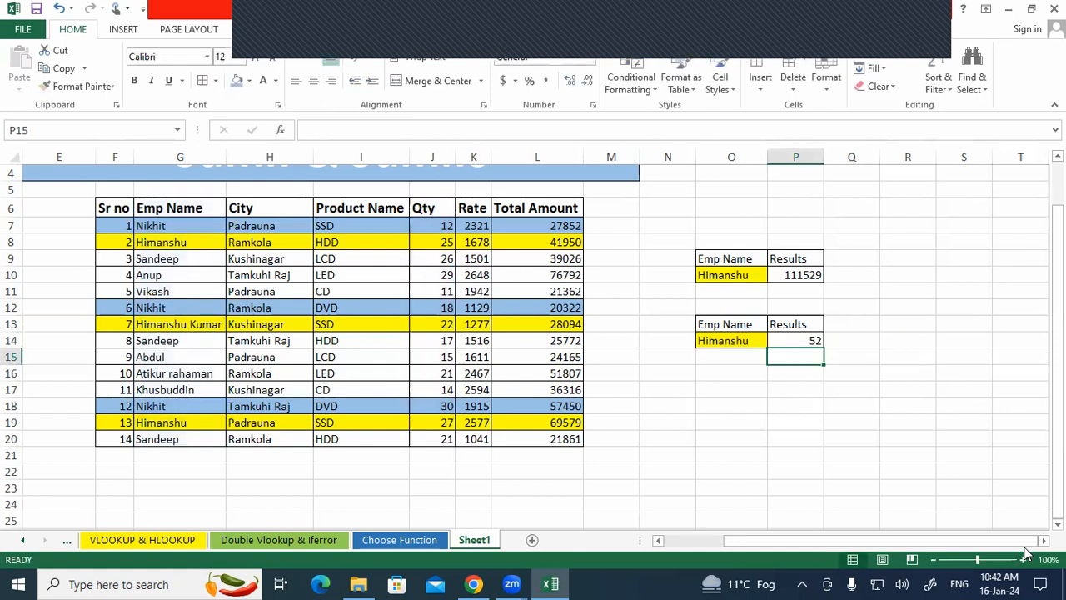
# - Check the employee's quantities in J8 and J19 against the result in P14 and compare both result blocks
pyautogui.click(443, 242)
pyautogui.click(431, 424)
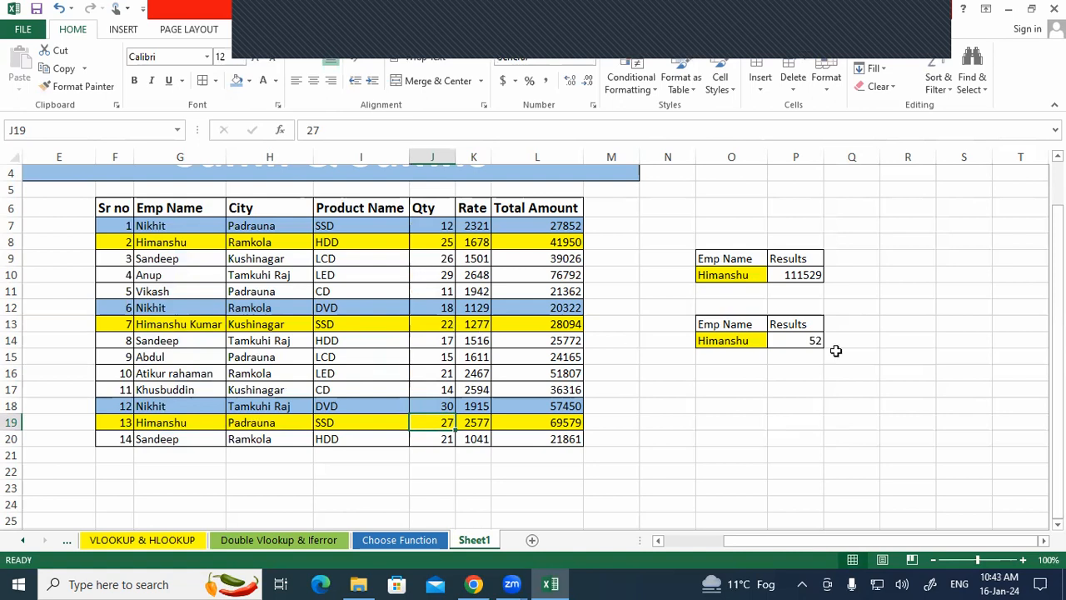
pyautogui.moveTo(697, 265); pyautogui.dragTo(801, 341)
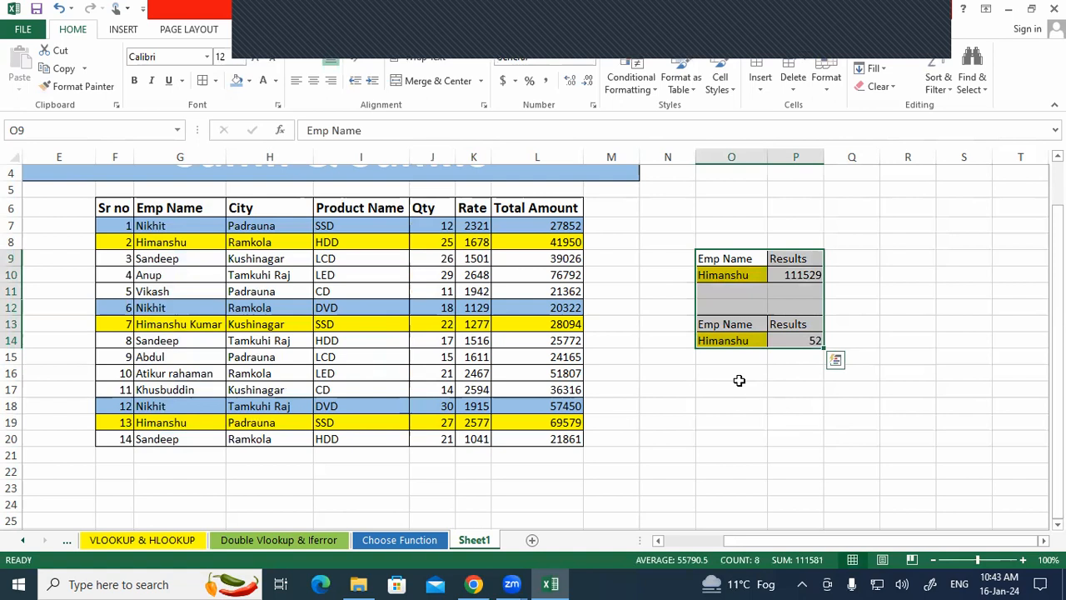
# - Enter SSD in O16 as the product criterion
pyautogui.click(739, 380)
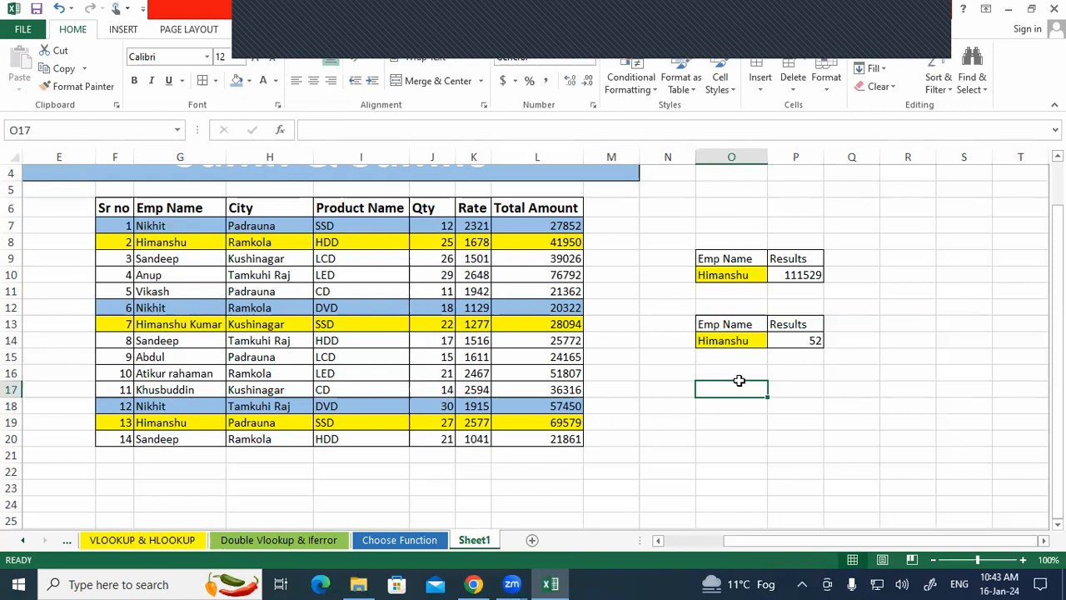
pyautogui.click(739, 379)
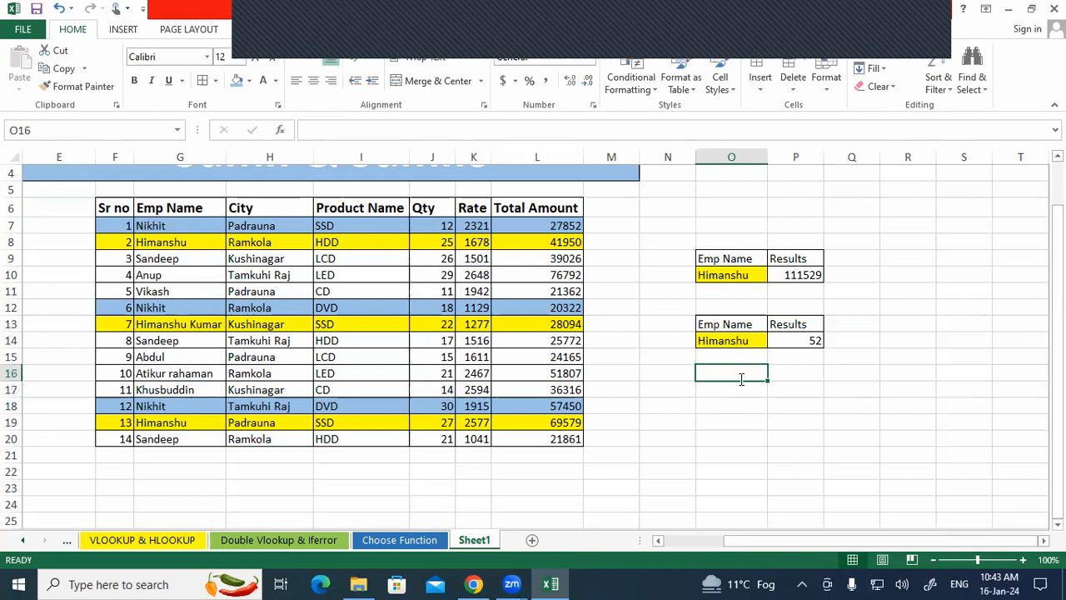
pyautogui.write('SSD')
pyautogui.press('Tab')
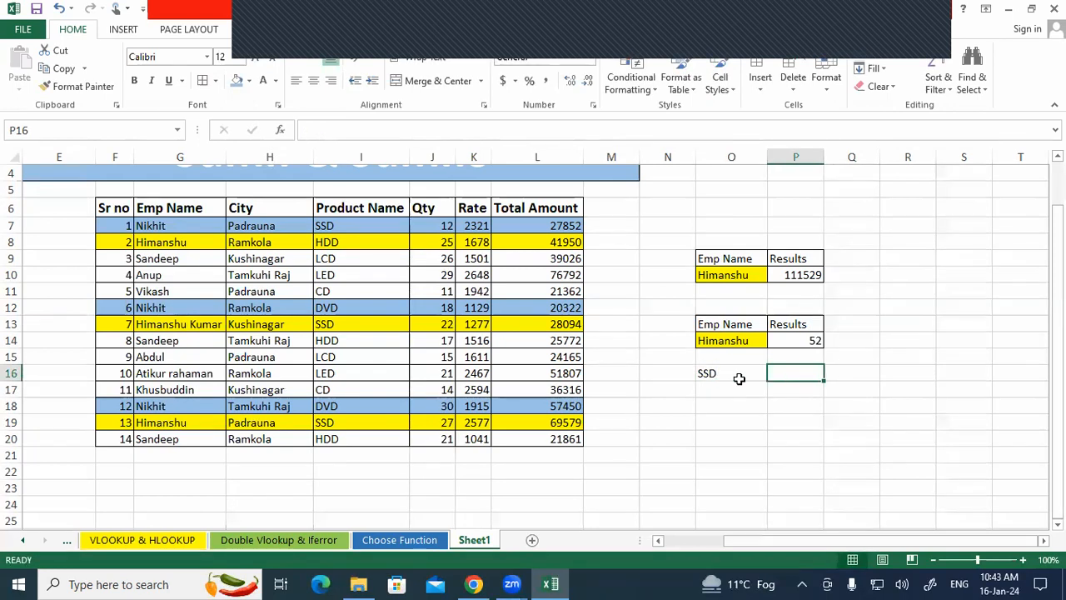
# - Enter =SUMIF(I6:I20,O16,J6:J20) in P16 to total the quantity for the product in O16
pyautogui.write('=su')
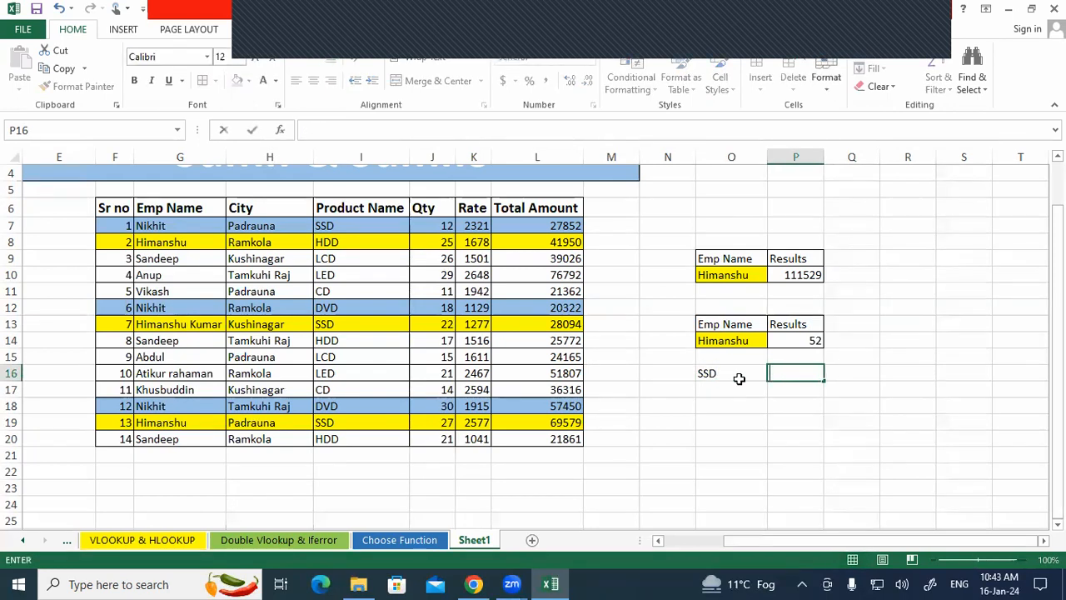
pyautogui.write('mif')
pyautogui.press('Tab')
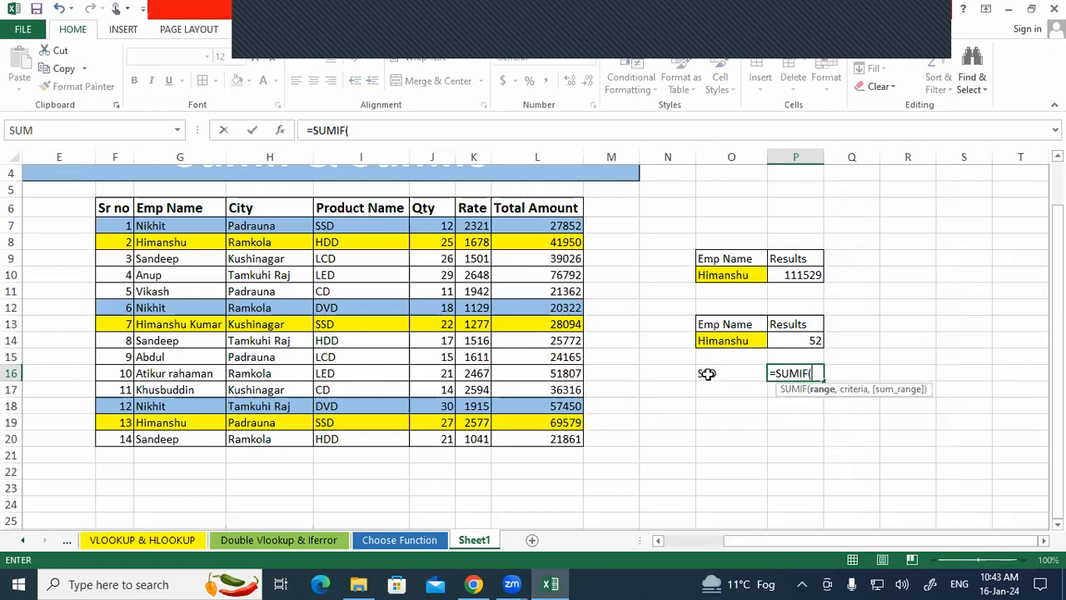
pyautogui.moveTo(350, 210); pyautogui.dragTo(353, 440)
pyautogui.write(',')
pyautogui.click(716, 373)
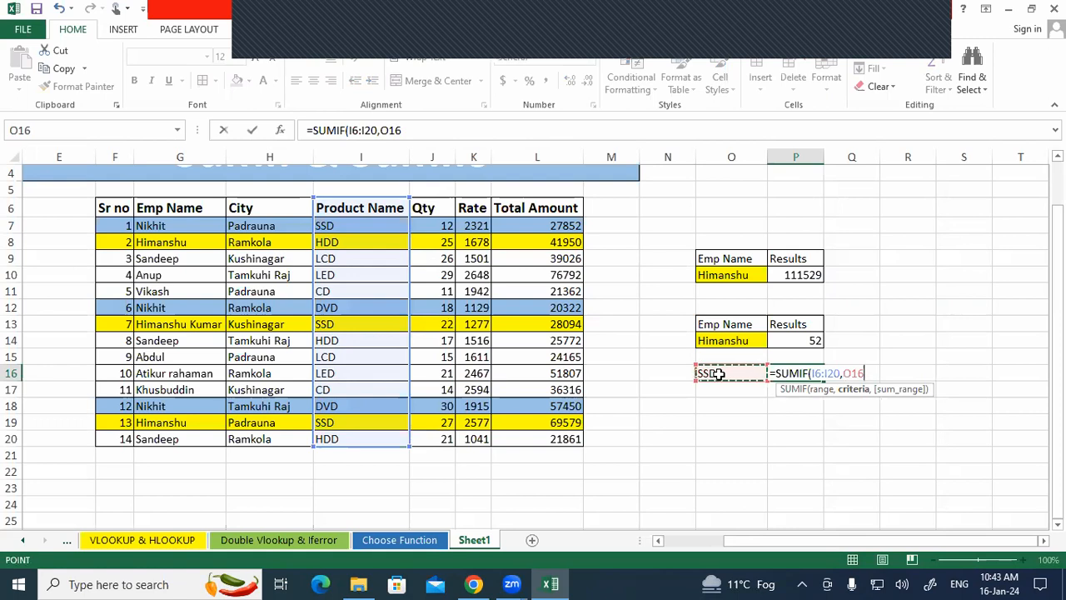
pyautogui.write(',')
pyautogui.moveTo(430, 207); pyautogui.dragTo(443, 438)
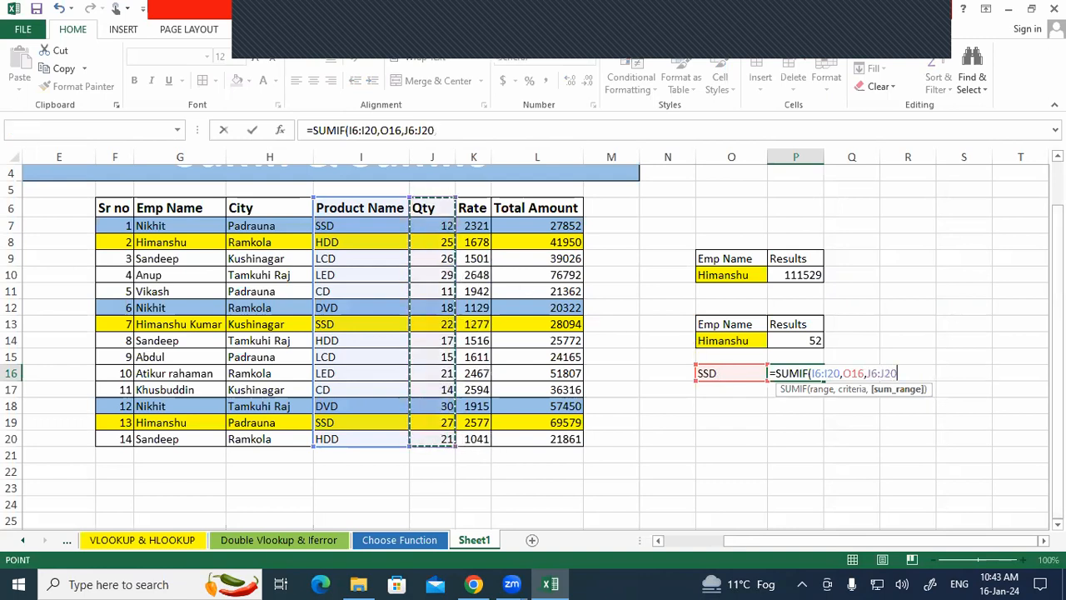
pyautogui.write(')')
pyautogui.press('Return')
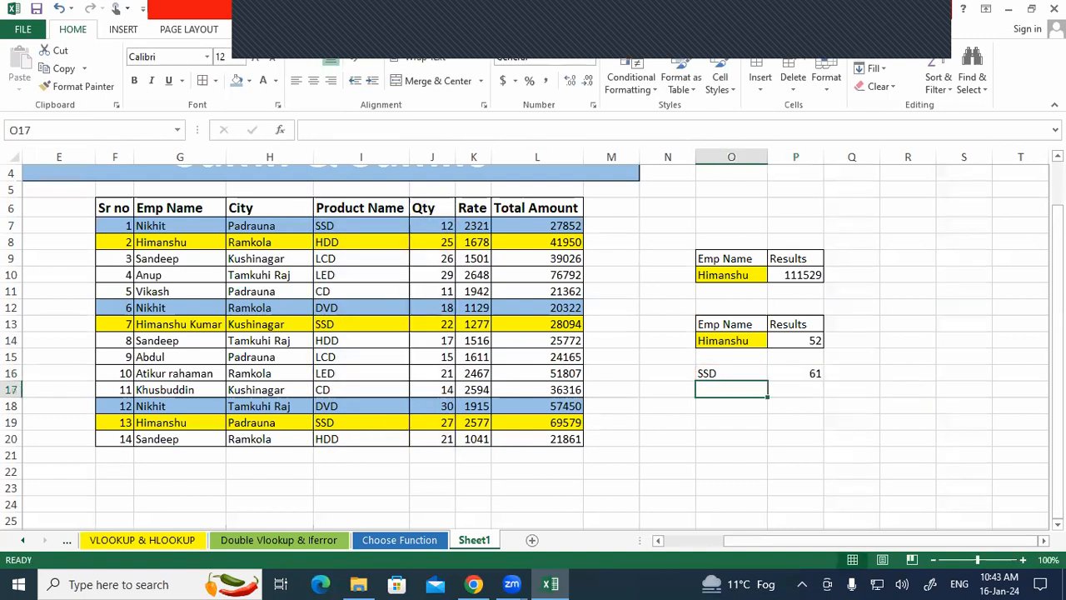
# - Colour the SSD entries in I7, I13 and I19 of the Product Name column with red font
pyautogui.moveTo(740, 373); pyautogui.dragTo(811, 357)
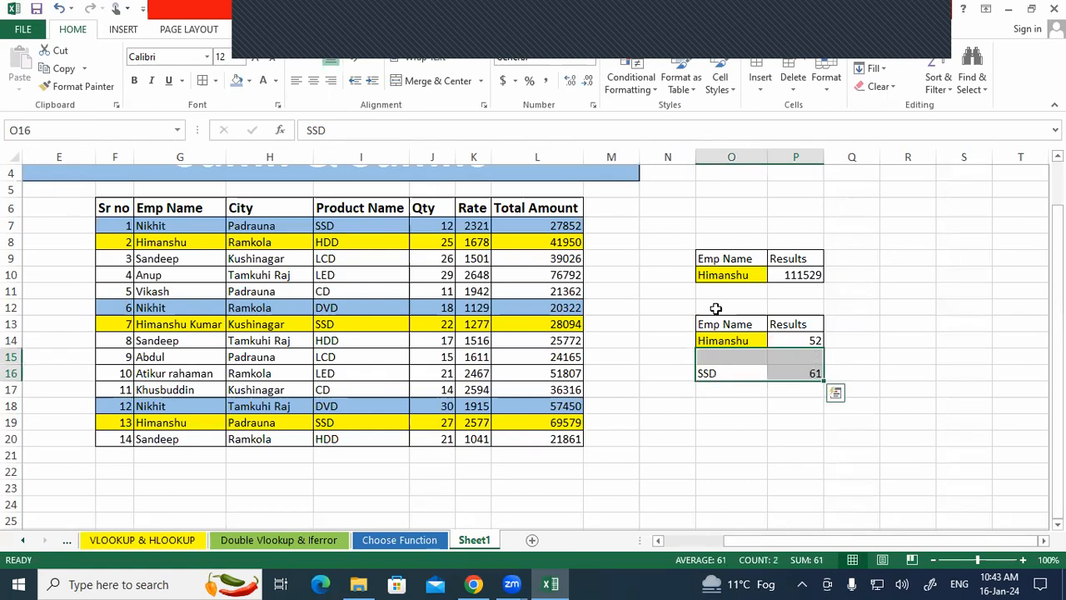
pyautogui.click(362, 227)
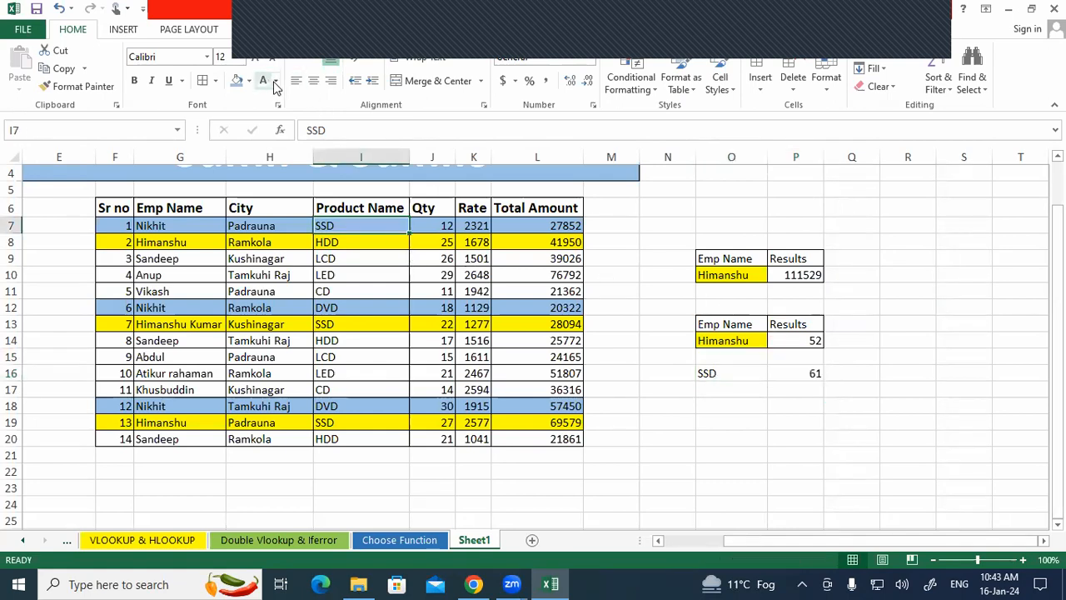
pyautogui.click(275, 81)
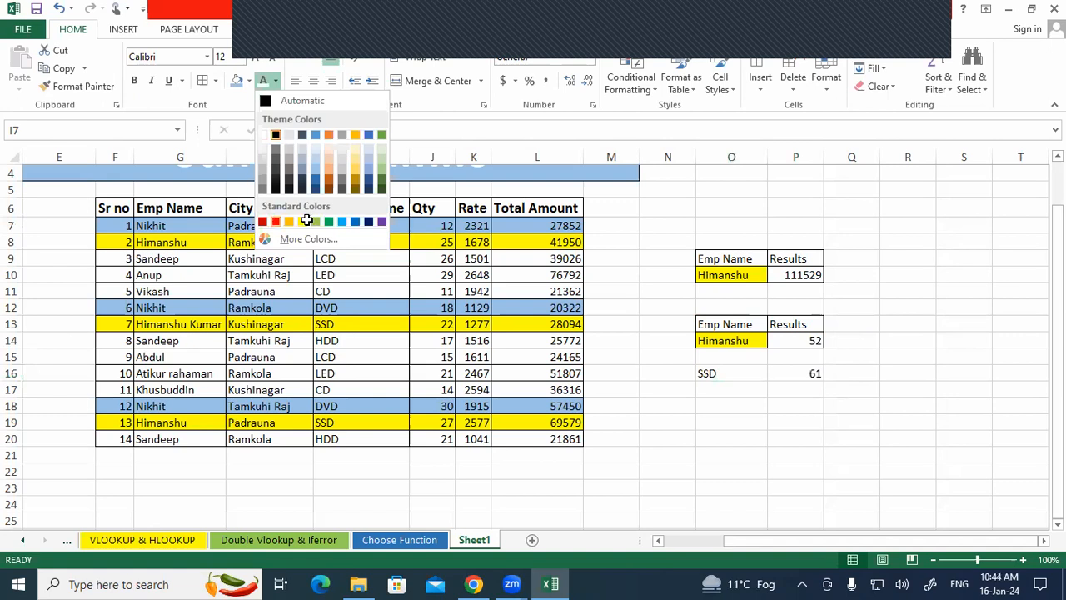
pyautogui.click(276, 222)
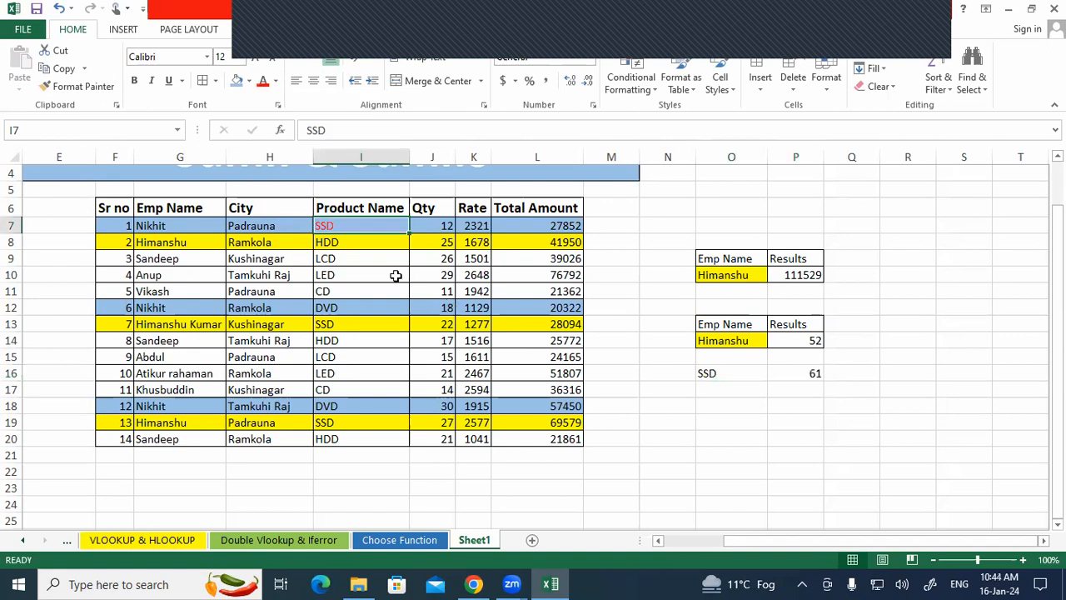
pyautogui.click(332, 324)
pyautogui.click(262, 81)
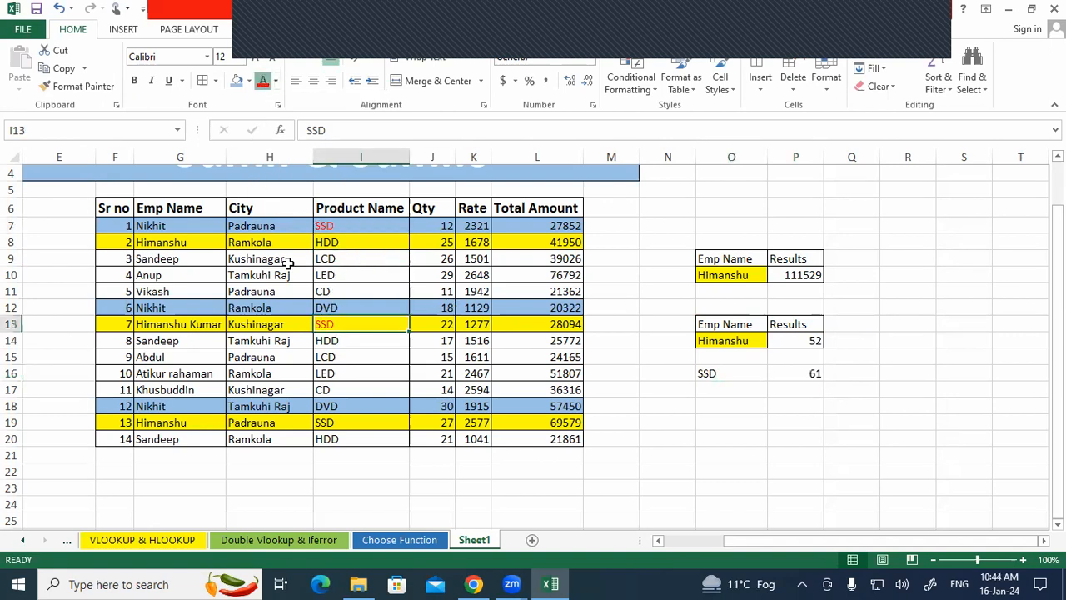
pyautogui.click(345, 423)
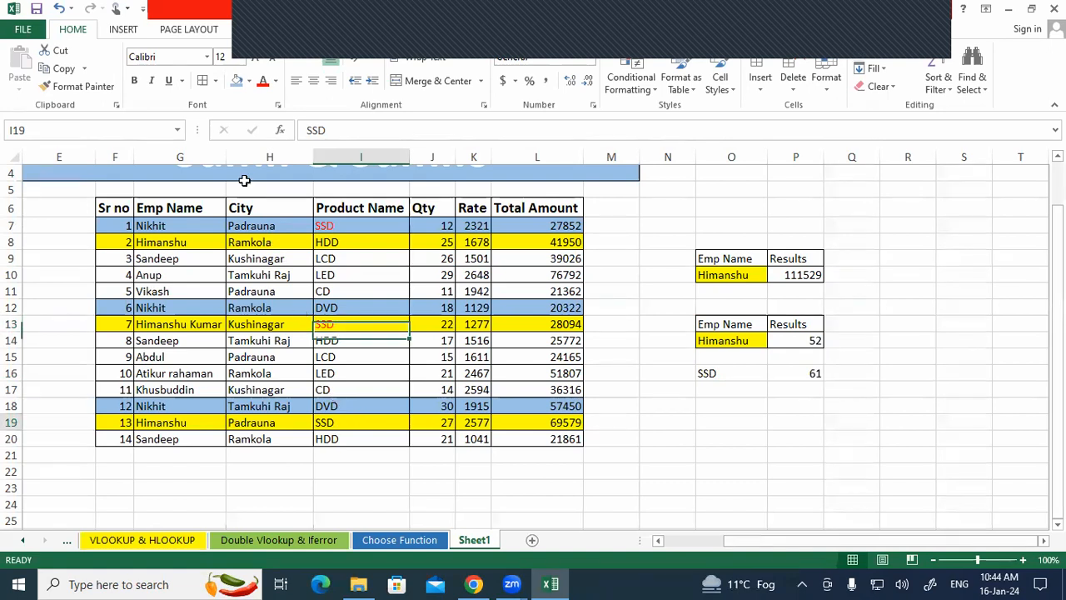
pyautogui.click(264, 86)
# - Add the three SSD quantities manually in N20 with the formula =J7+J13+J19
pyautogui.click(667, 434)
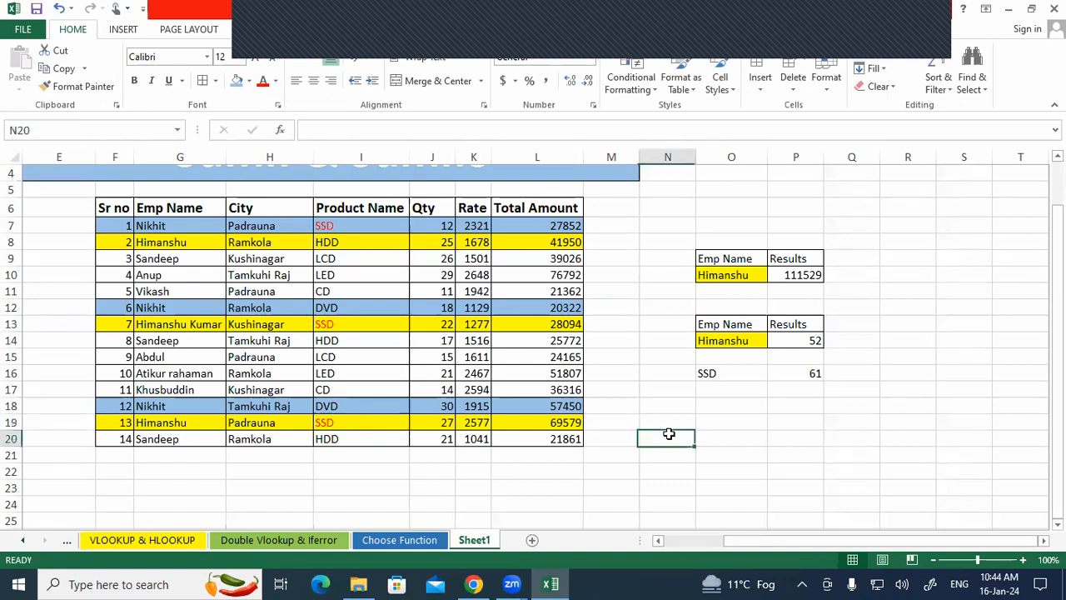
pyautogui.write('=')
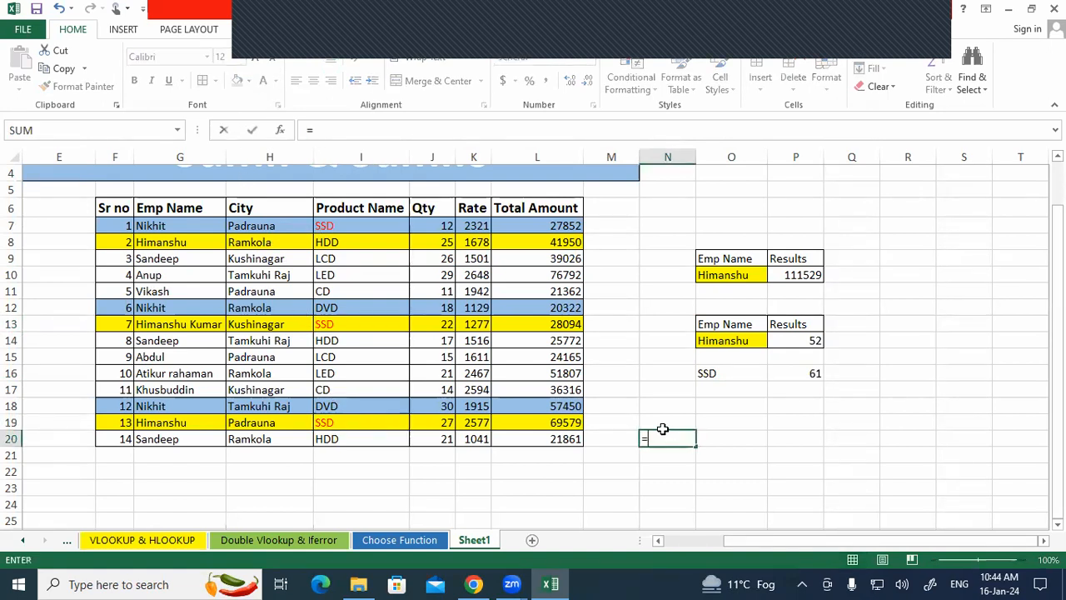
pyautogui.click(441, 227)
pyautogui.write('+')
pyautogui.click(439, 325)
pyautogui.write('+')
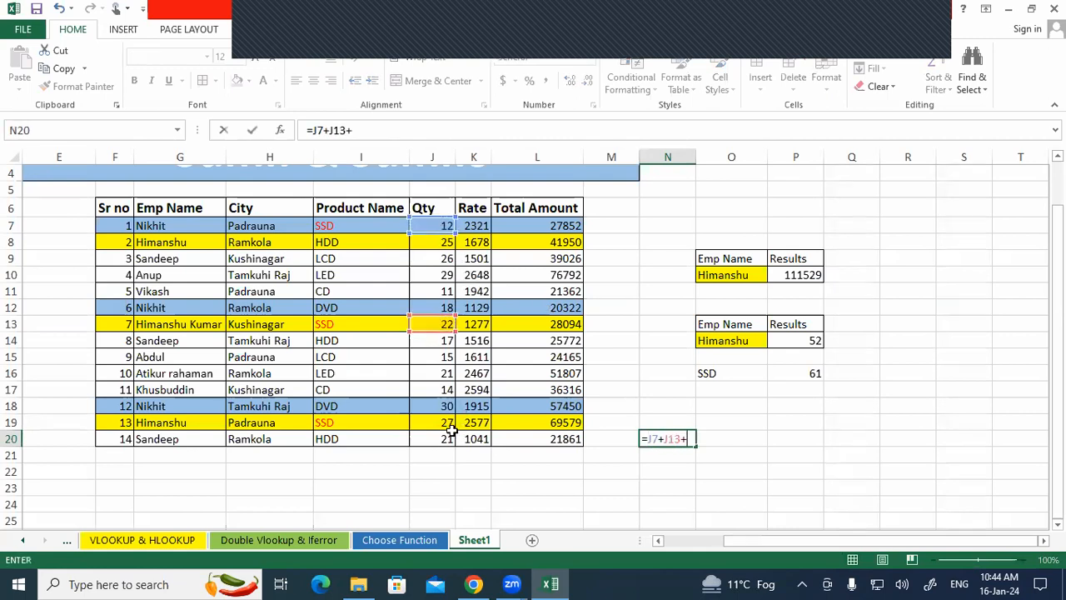
pyautogui.click(448, 424)
pyautogui.press('Return')
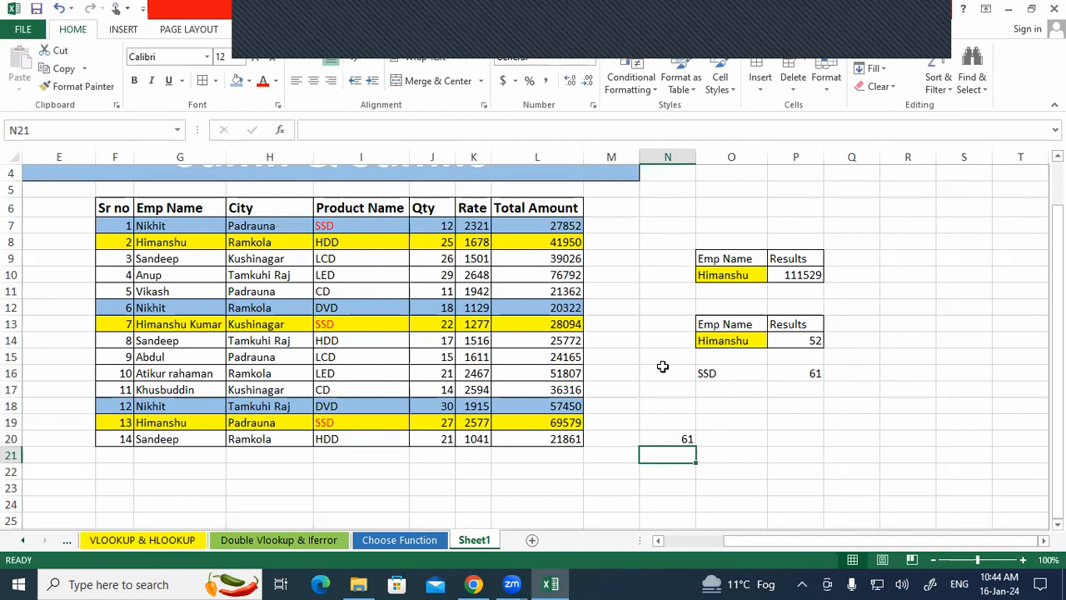
# - Compare the manual total in N20 with the SSD result and inspect the ranges of the SUMIF formula in P16
pyautogui.doubleClick(723, 375)
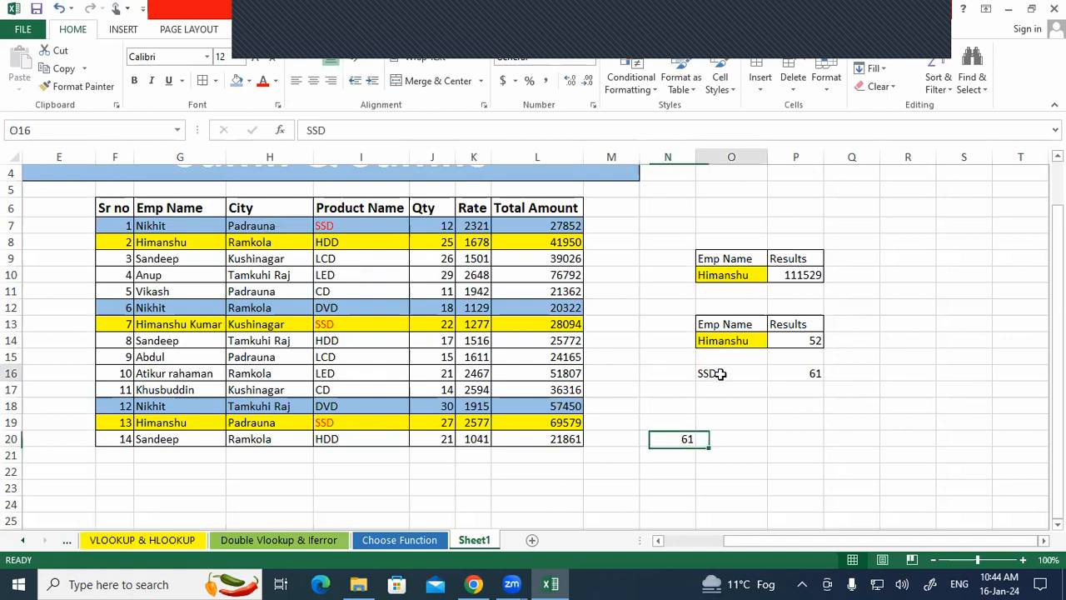
pyautogui.click(737, 426)
pyautogui.click(796, 373)
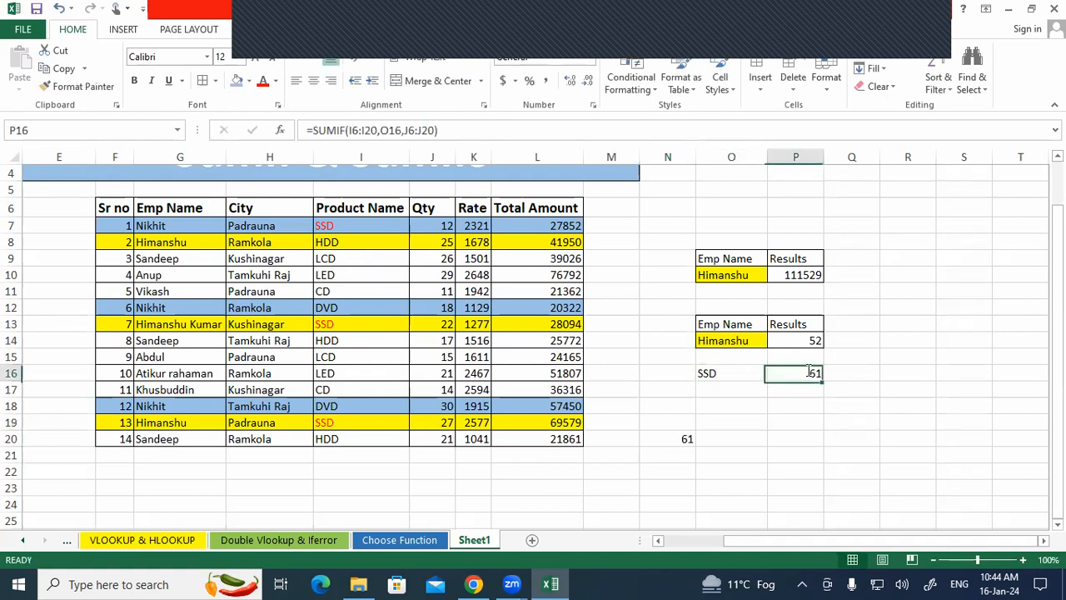
pyautogui.doubleClick(795, 373)
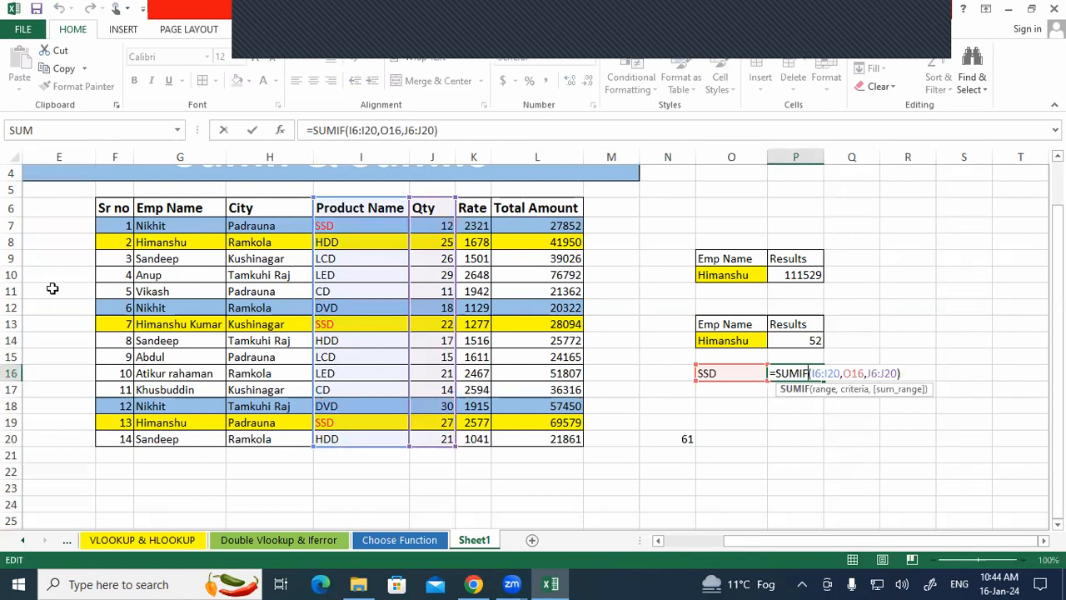
pyautogui.hotkey('ctrl', 'Return')
# - Copy the City and Product Name headers with their first data row, H6:I7, to N19:O20
pyautogui.moveTo(281, 225); pyautogui.dragTo(331, 225)
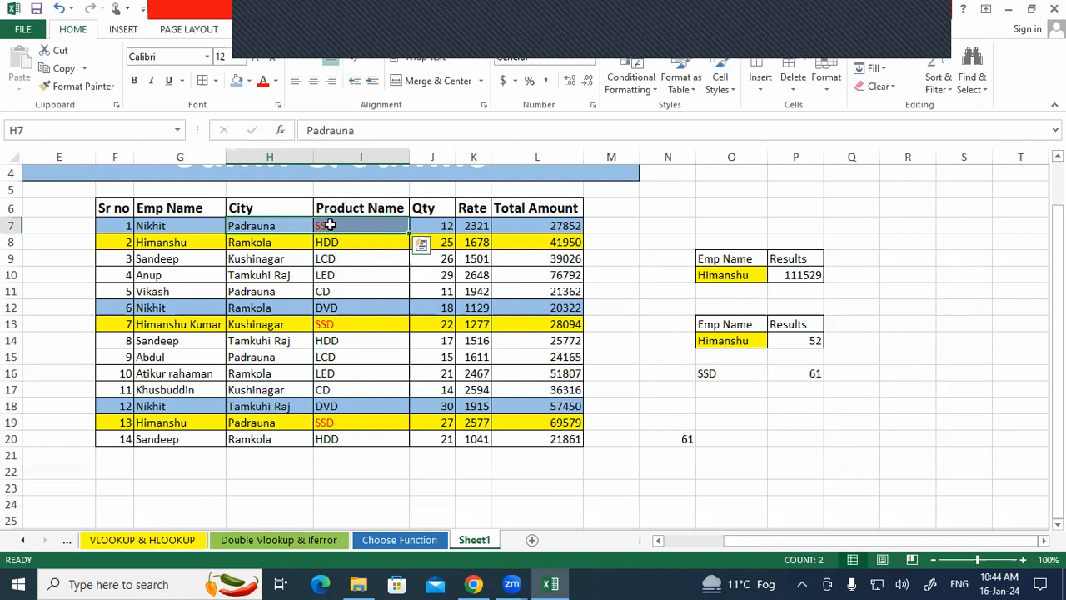
pyautogui.moveTo(258, 212); pyautogui.dragTo(339, 219)
pyautogui.hotkey('ctrl', 'c')
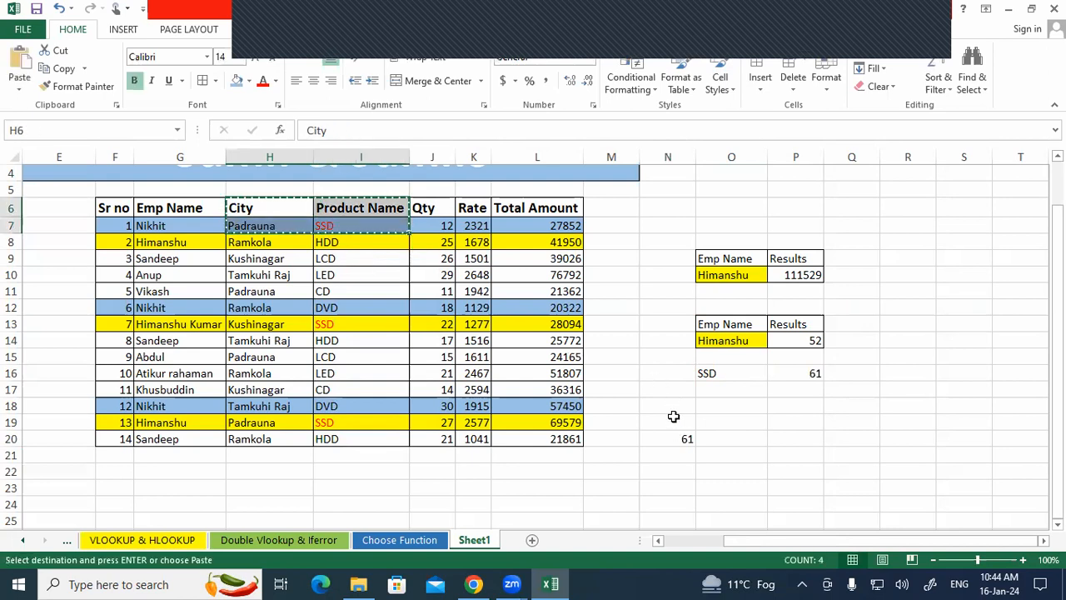
pyautogui.click(671, 415)
pyautogui.hotkey('ctrl', 'v')
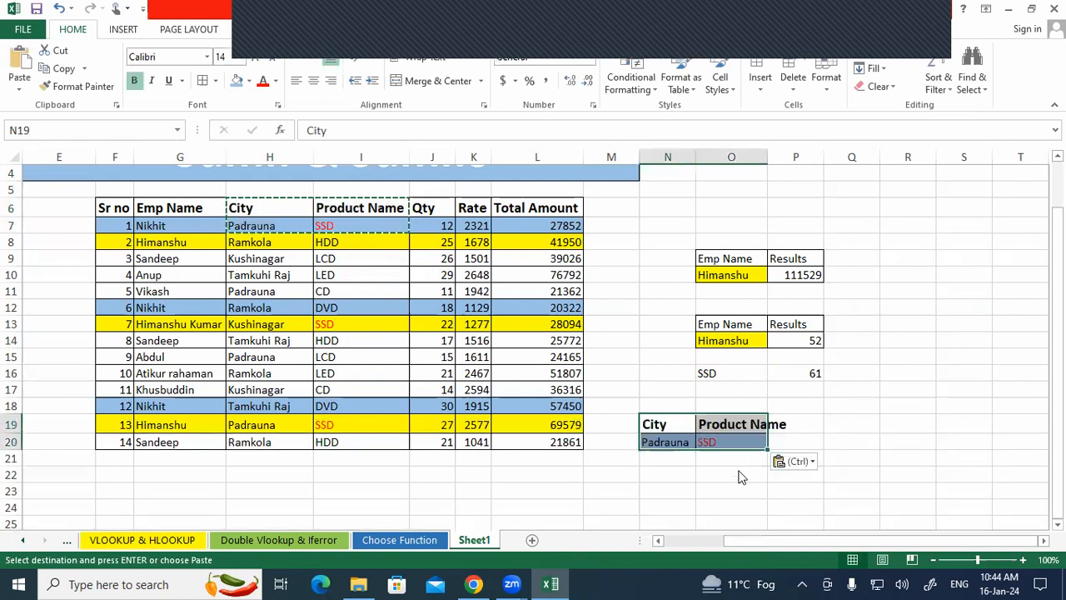
# - Widen column O so that the Product Name header in O19 fits inside its cell
pyautogui.click(664, 426)
pyautogui.click(678, 440)
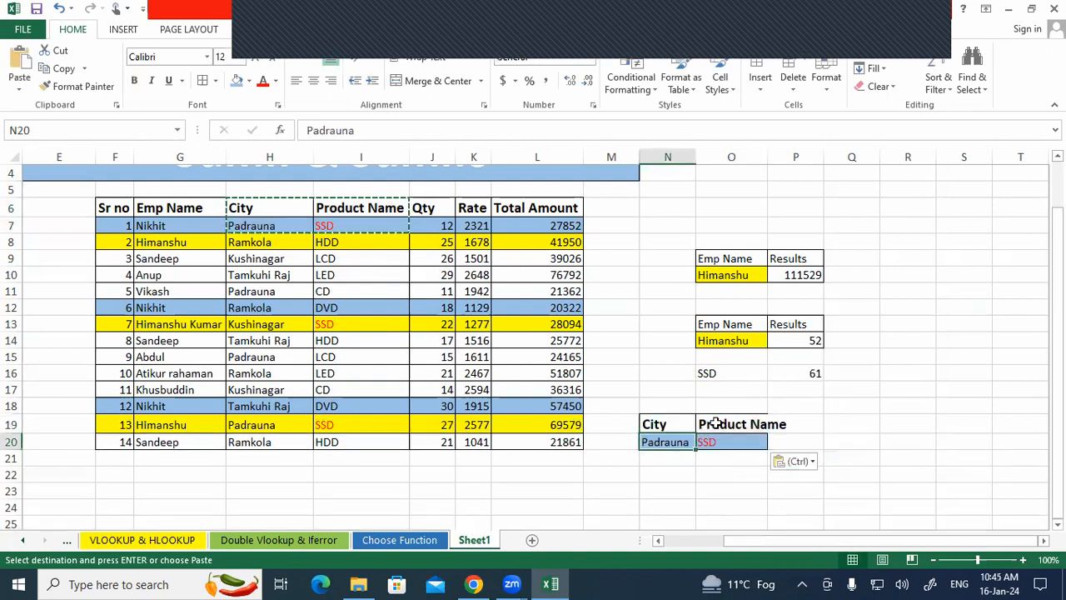
pyautogui.click(718, 441)
pyautogui.moveTo(766, 157); pyautogui.dragTo(796, 158)
pyautogui.click(825, 426)
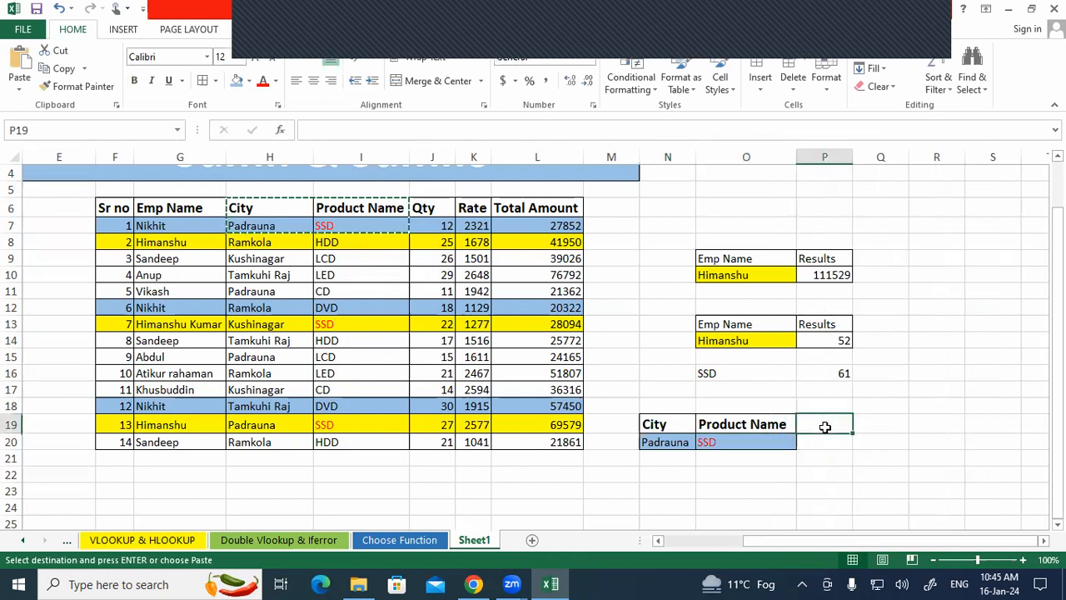
# - Start a SUMIFS formula in P20 with Qty J6:J20 as sum range and City H6:H20 matched to N20
pyautogui.click(819, 436)
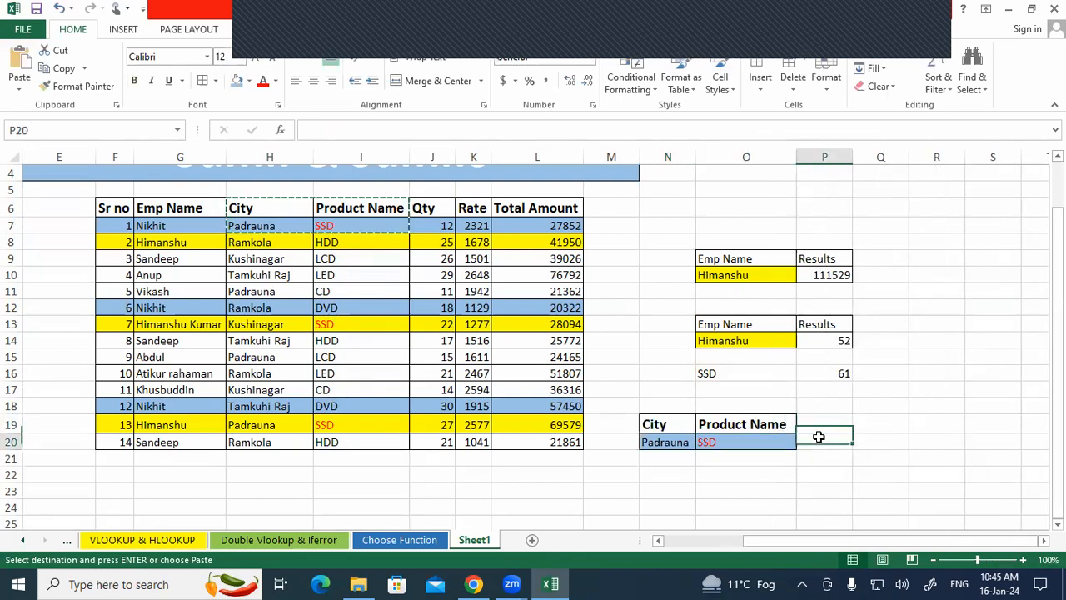
pyautogui.write('=sumifs')
pyautogui.press('Tab')
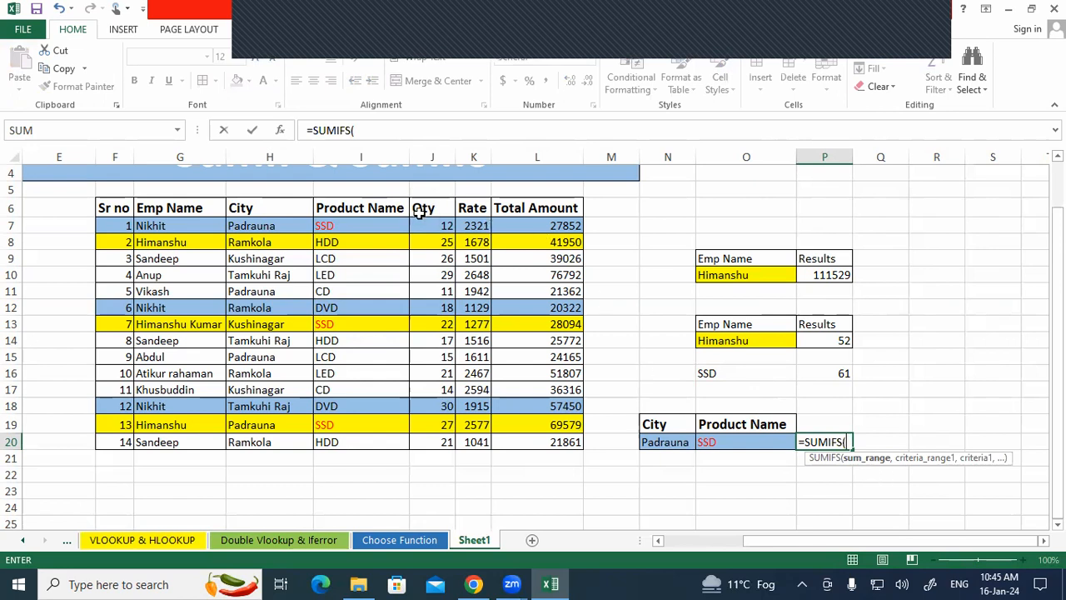
pyautogui.moveTo(421, 208); pyautogui.dragTo(435, 442)
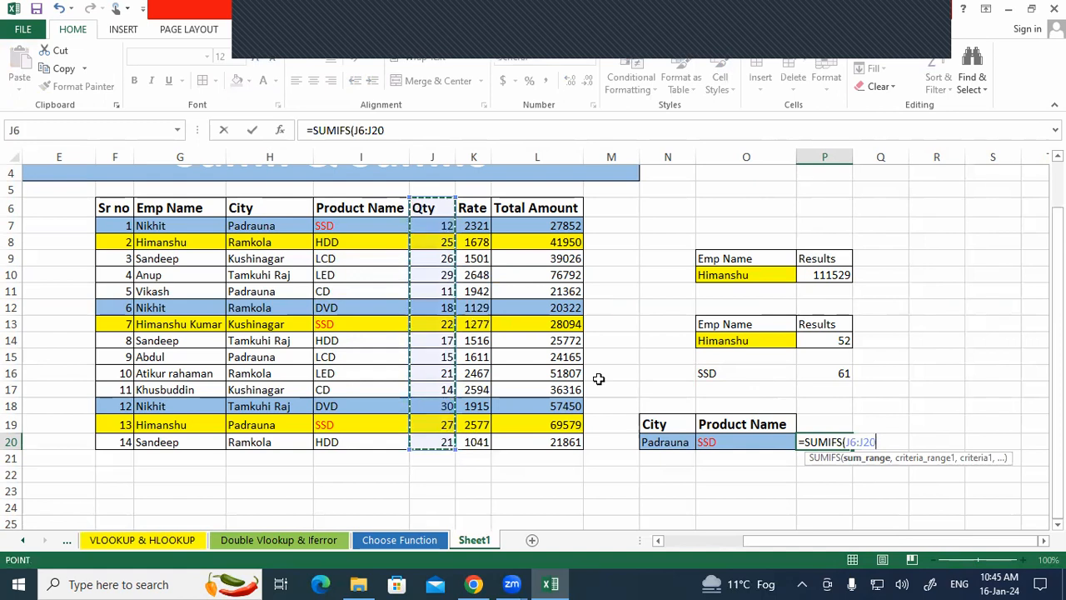
pyautogui.write(',')
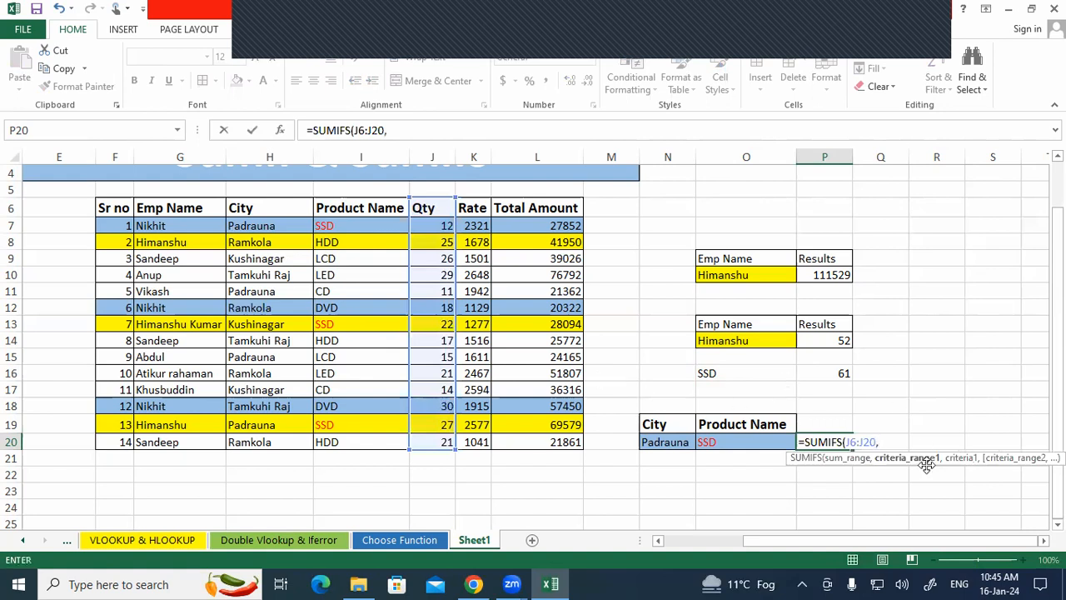
pyautogui.moveTo(285, 208); pyautogui.dragTo(281, 431)
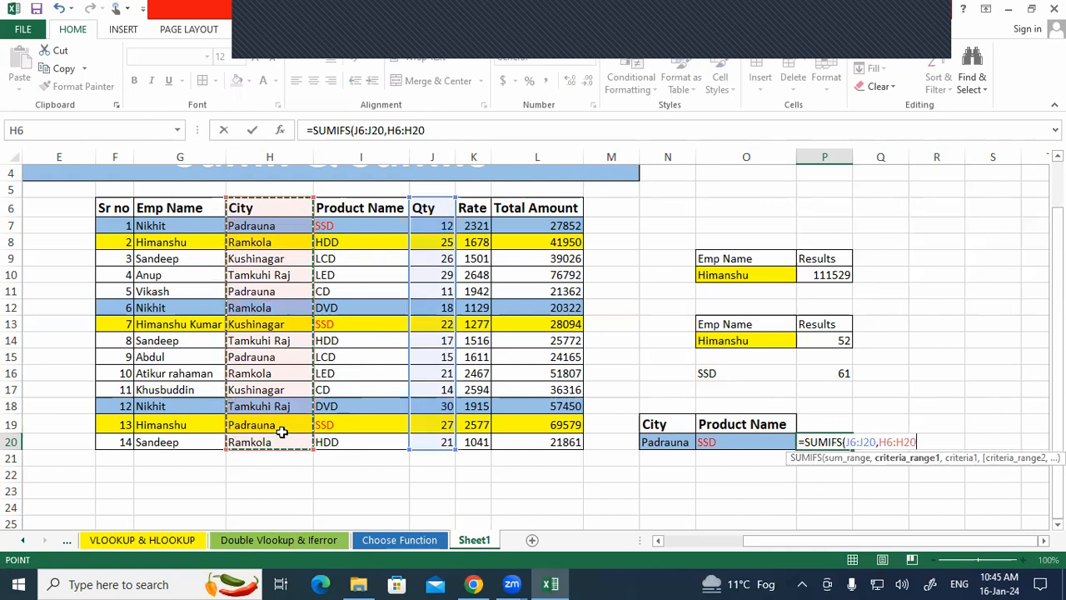
pyautogui.write(',')
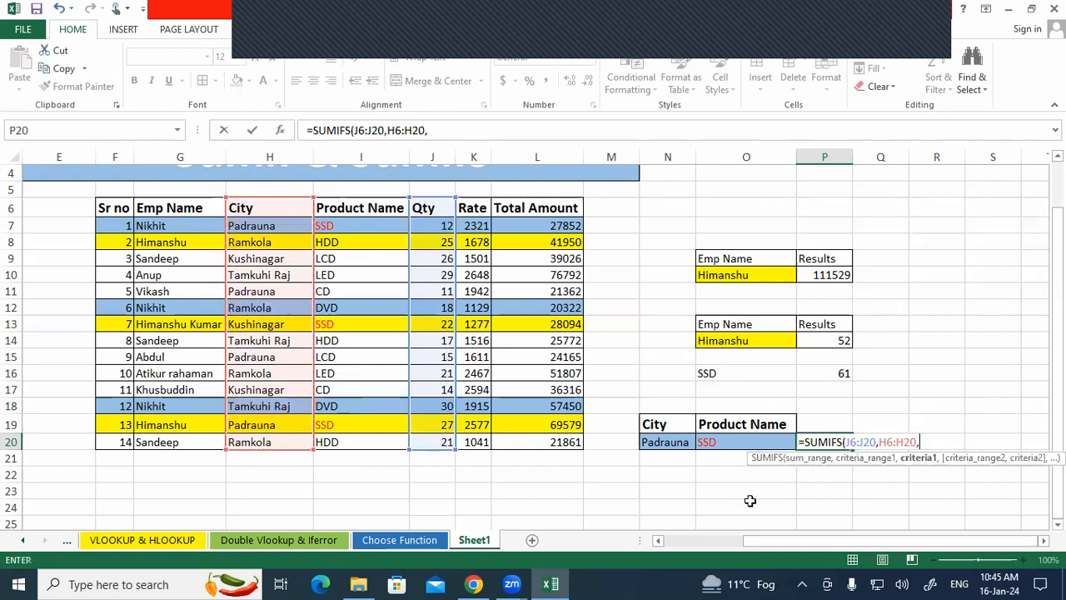
pyautogui.click(658, 442)
pyautogui.write(',')
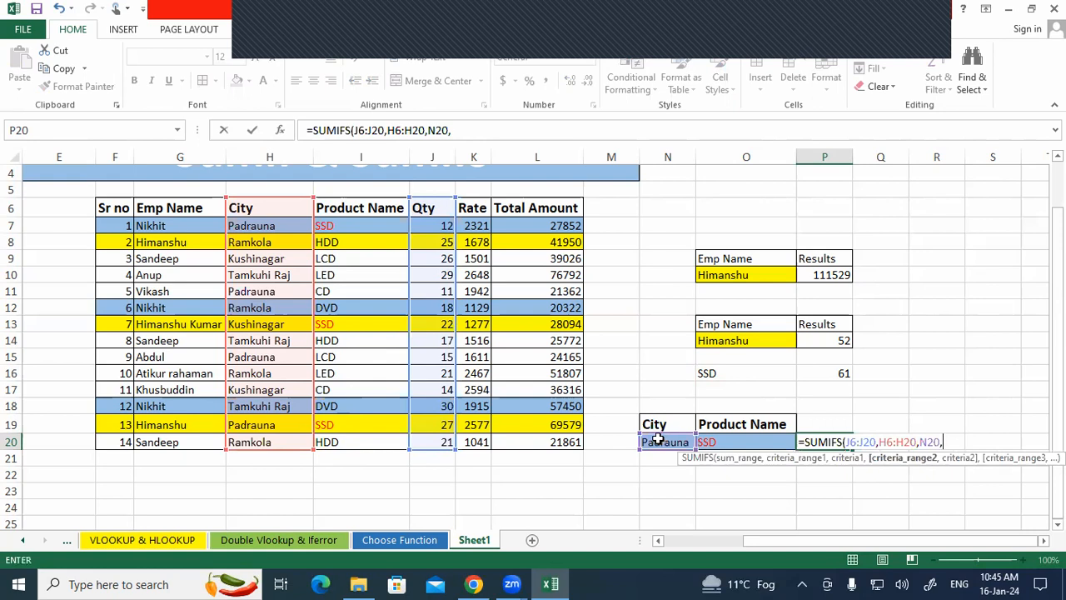
# - Add the Product Name range I6:I20 matched to O20 as the second criterion and complete the P20 formula
pyautogui.moveTo(359, 209); pyautogui.dragTo(368, 433)
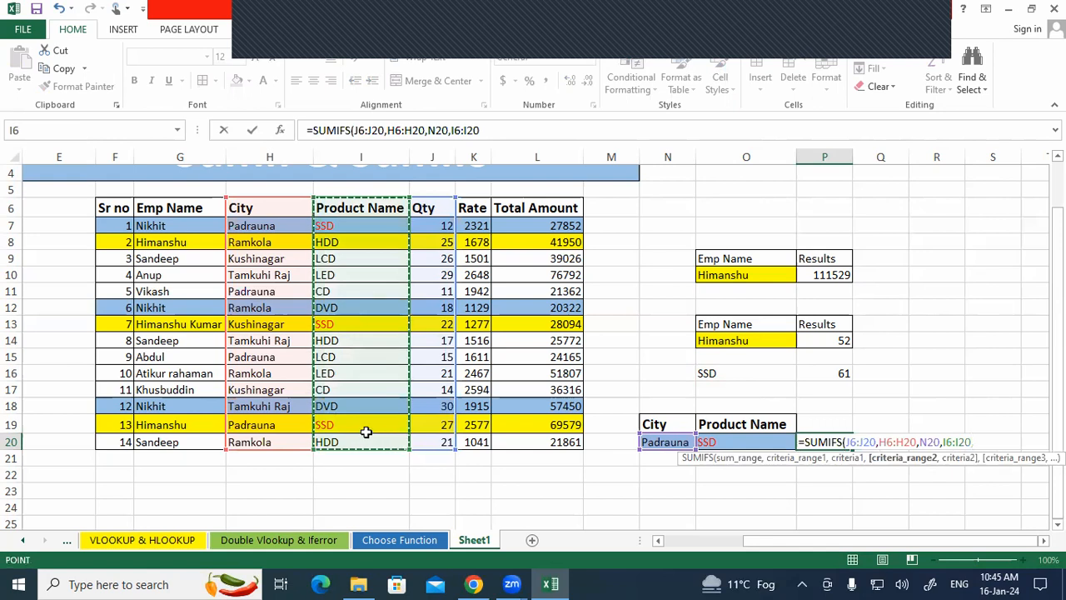
pyautogui.write(',')
pyautogui.click(733, 439)
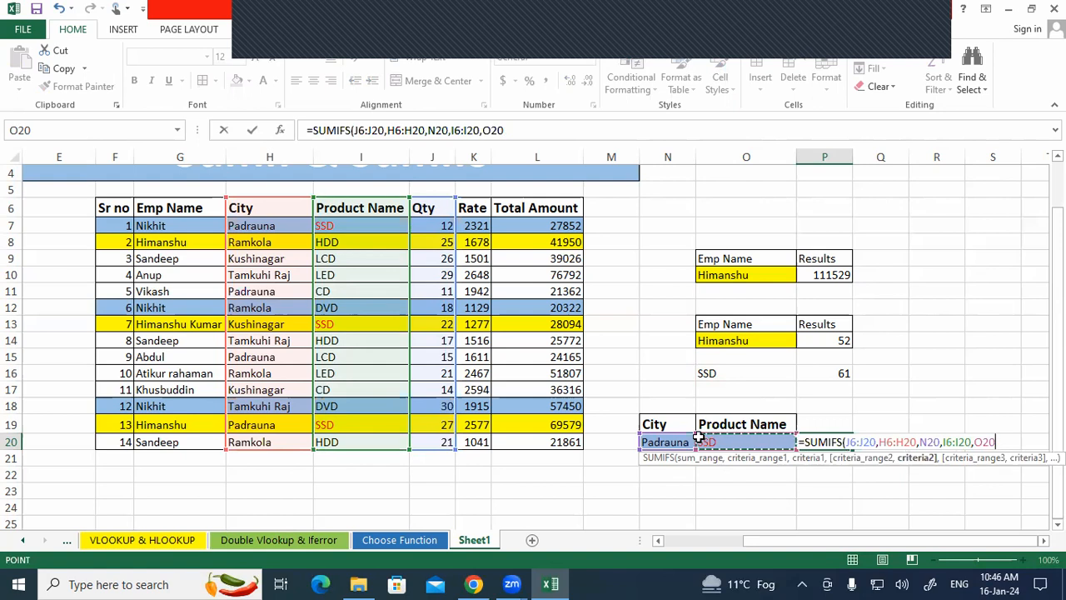
pyautogui.write(')')
pyautogui.press('Return')
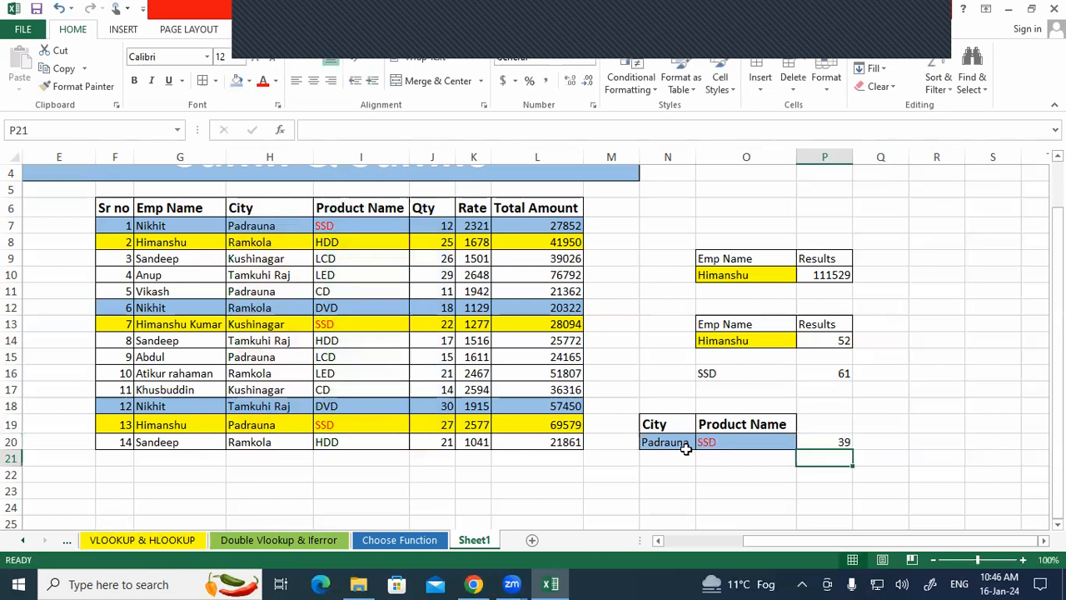
# - Check the SUMIFS result in P20 against the City and Product Name entries of the SSD rows in the table
pyautogui.click(670, 442)
pyautogui.click(729, 441)
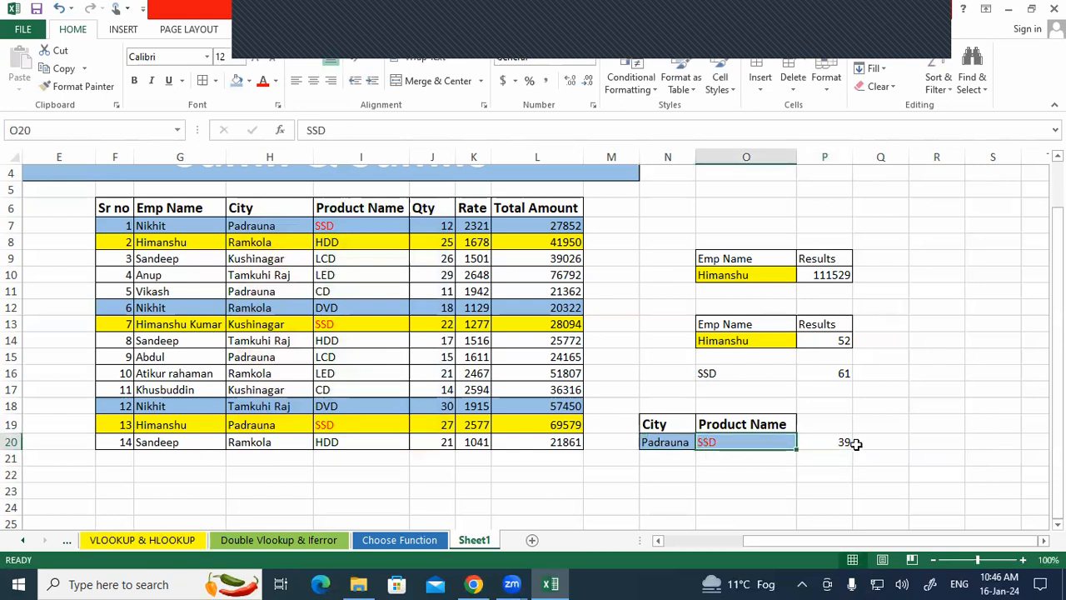
pyautogui.click(855, 444)
pyautogui.click(843, 442)
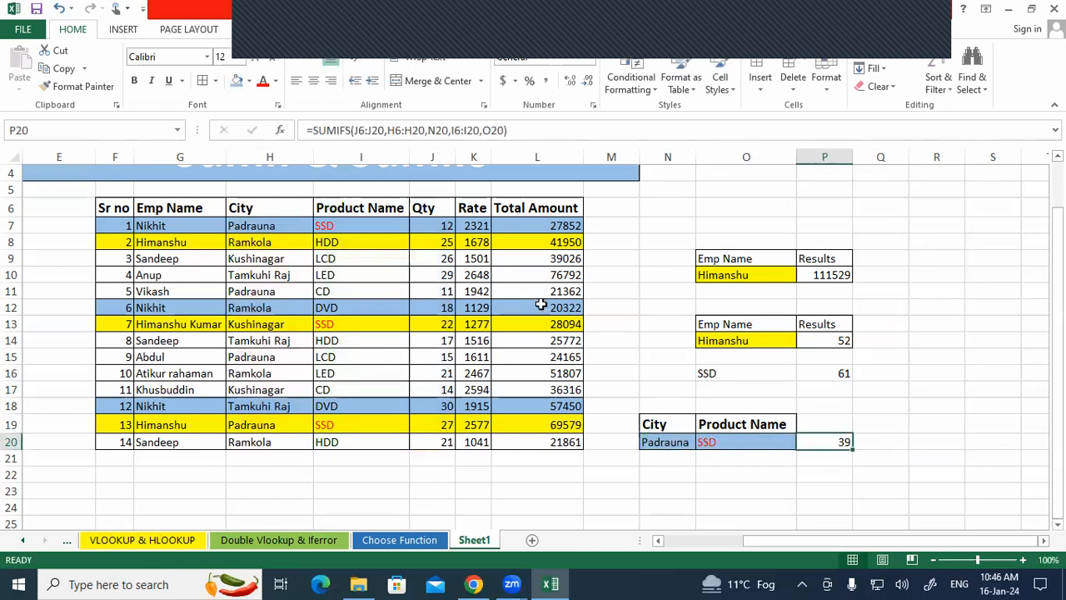
pyautogui.moveTo(278, 224); pyautogui.dragTo(352, 226)
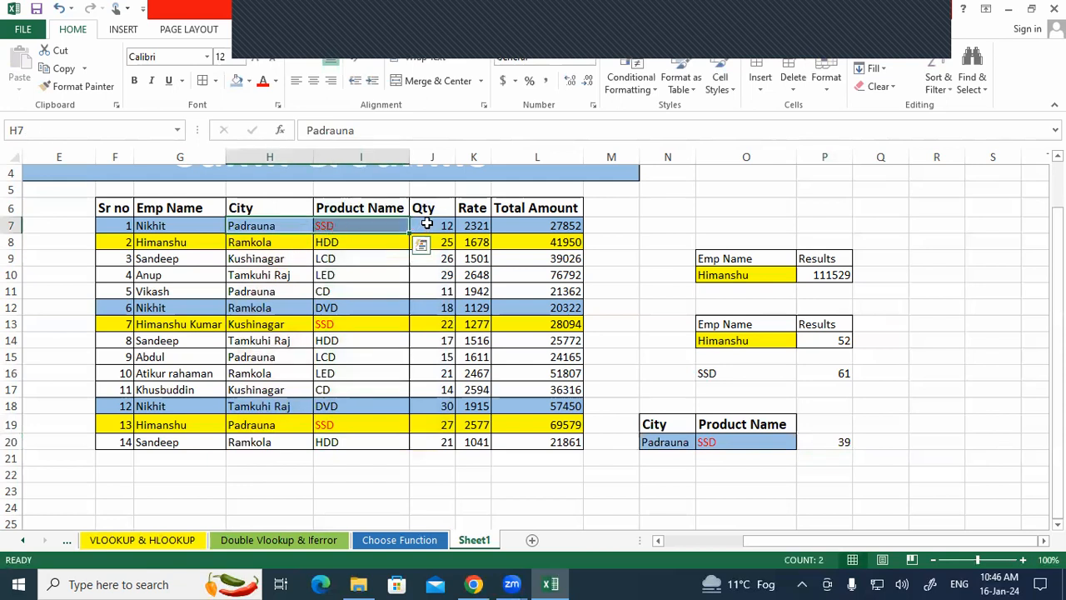
pyautogui.moveTo(300, 424); pyautogui.dragTo(391, 425)
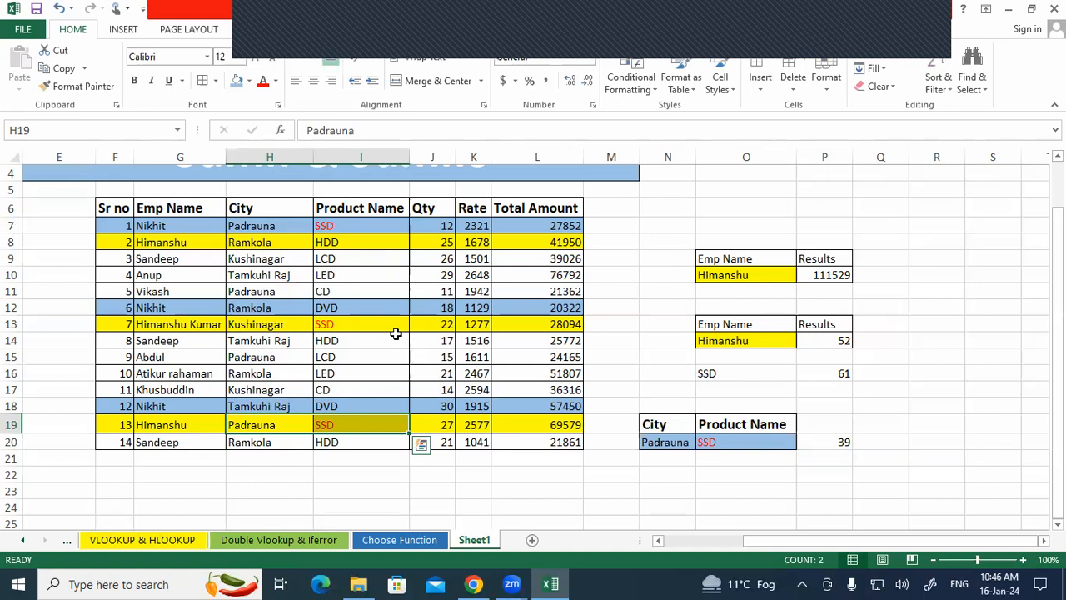
pyautogui.click(363, 324)
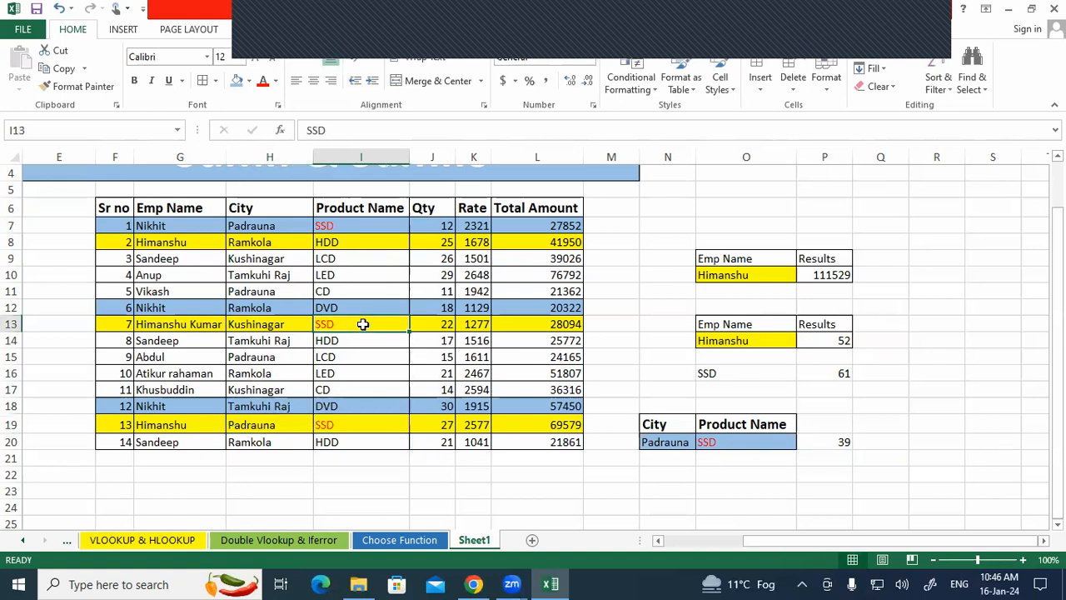
pyautogui.click(285, 324)
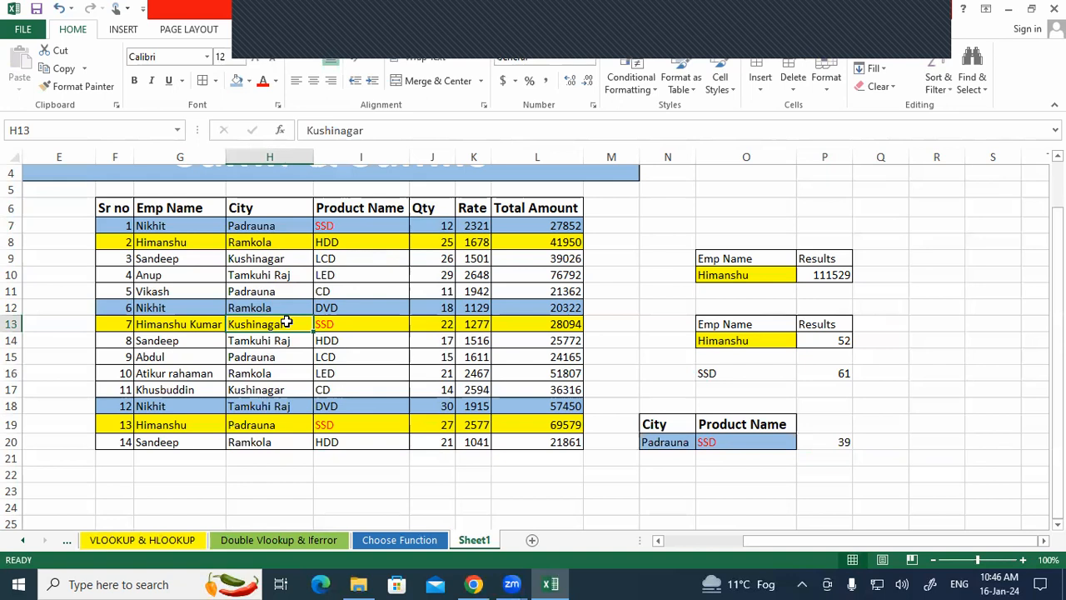
# - Apply cell borders to the City and Product Name summary block N19:P20
pyautogui.moveTo(678, 433); pyautogui.dragTo(831, 443)
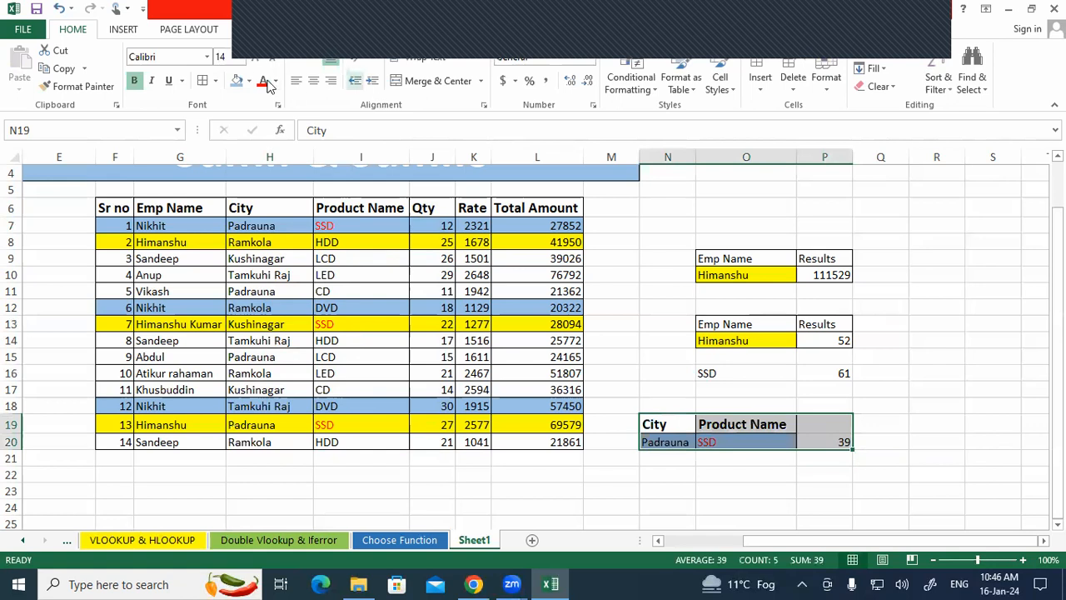
pyautogui.click(614, 493)
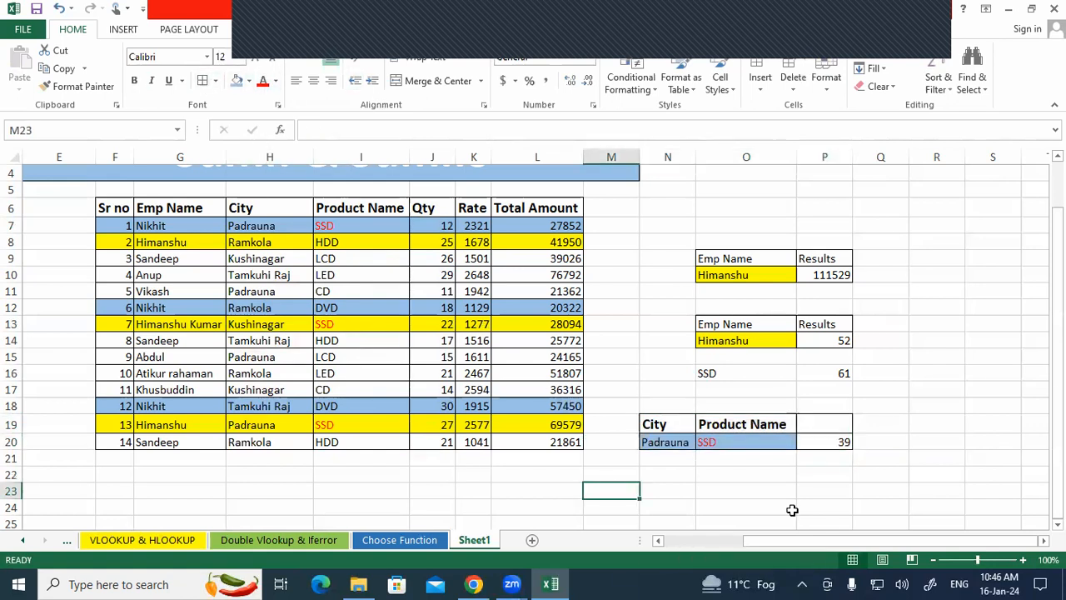
pyautogui.scroll(-1, 792, 506)
pyautogui.scroll(1, 792, 507)
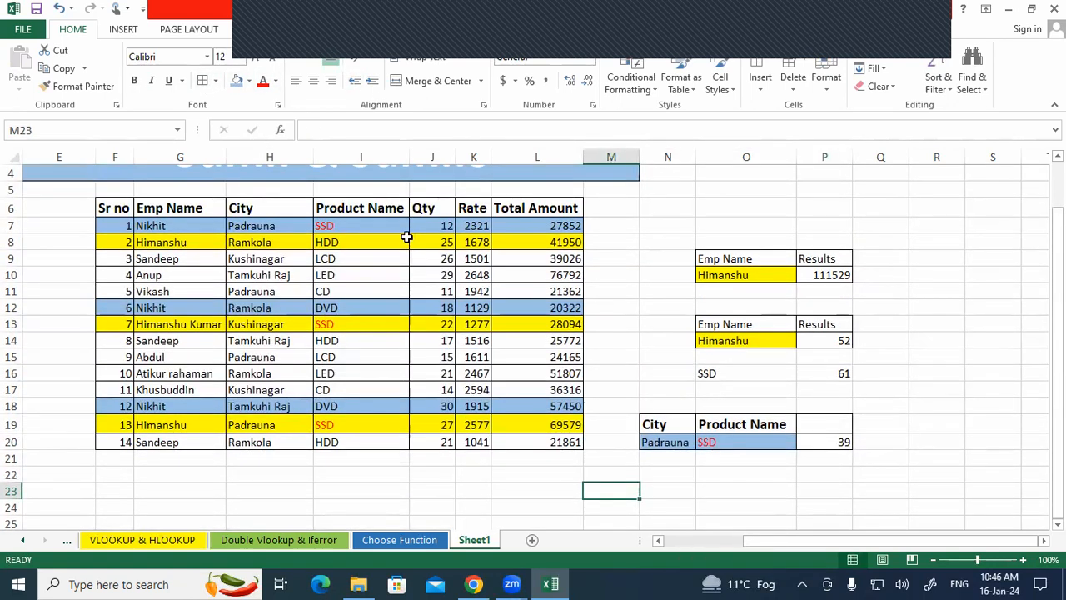
# - Copy the Emp Name, City and Product Name headers with their first data row, G6:I7, to N22:P23 and autofit column P
pyautogui.moveTo(147, 209); pyautogui.dragTo(353, 228)
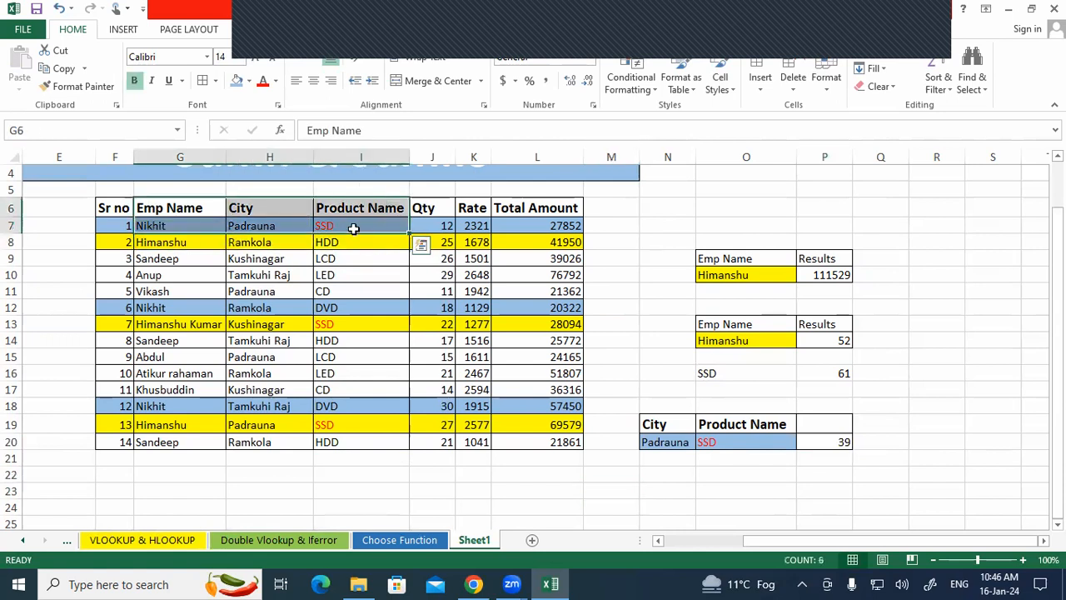
pyautogui.hotkey('ctrl', 'c')
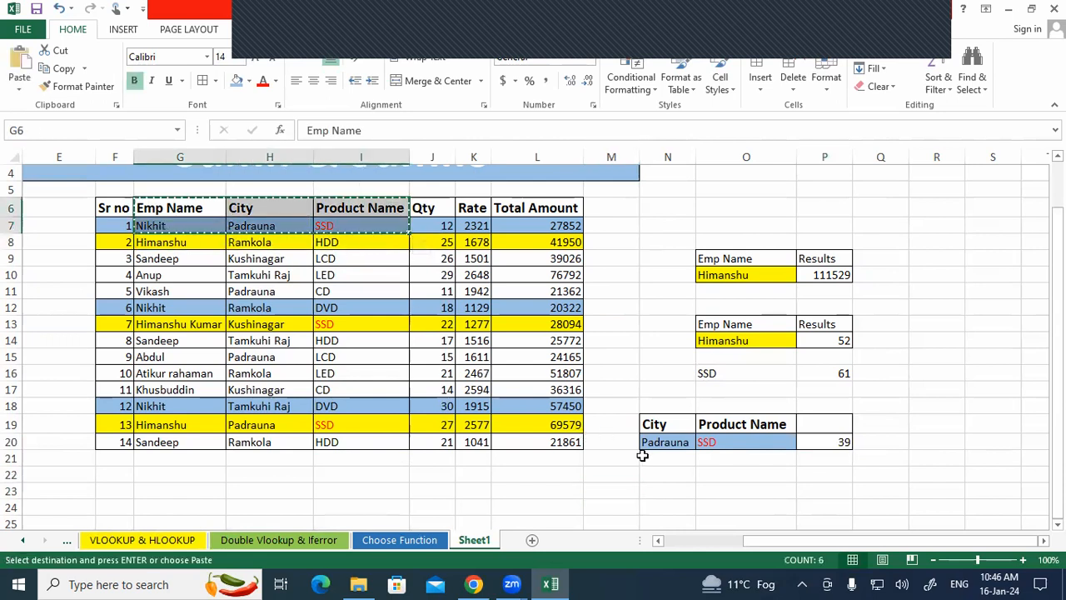
pyautogui.click(654, 471)
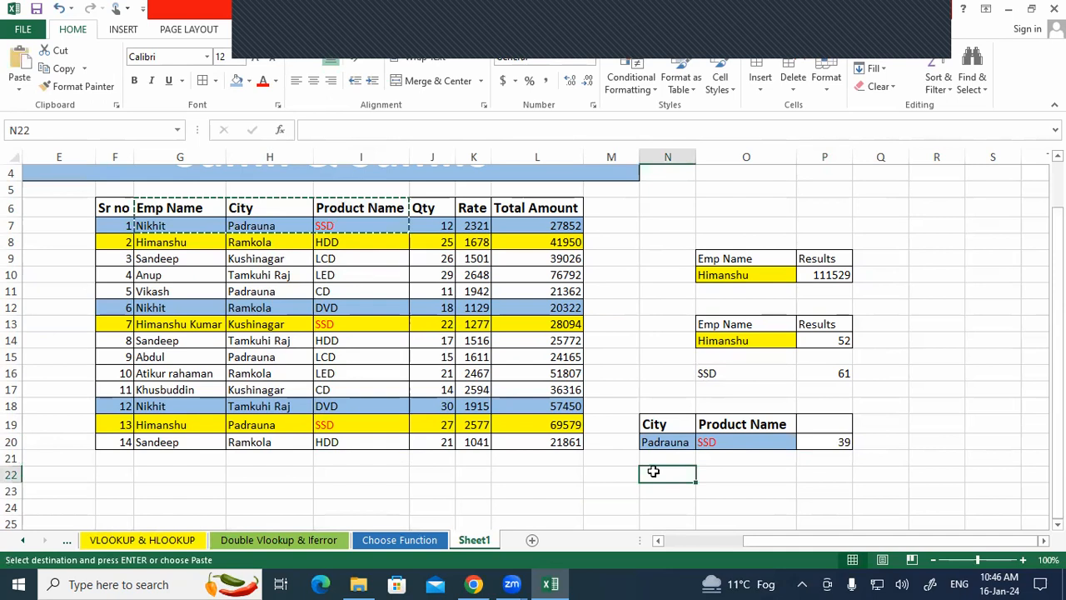
pyautogui.hotkey('ctrl', 'v')
pyautogui.scroll(-1, 751, 471)
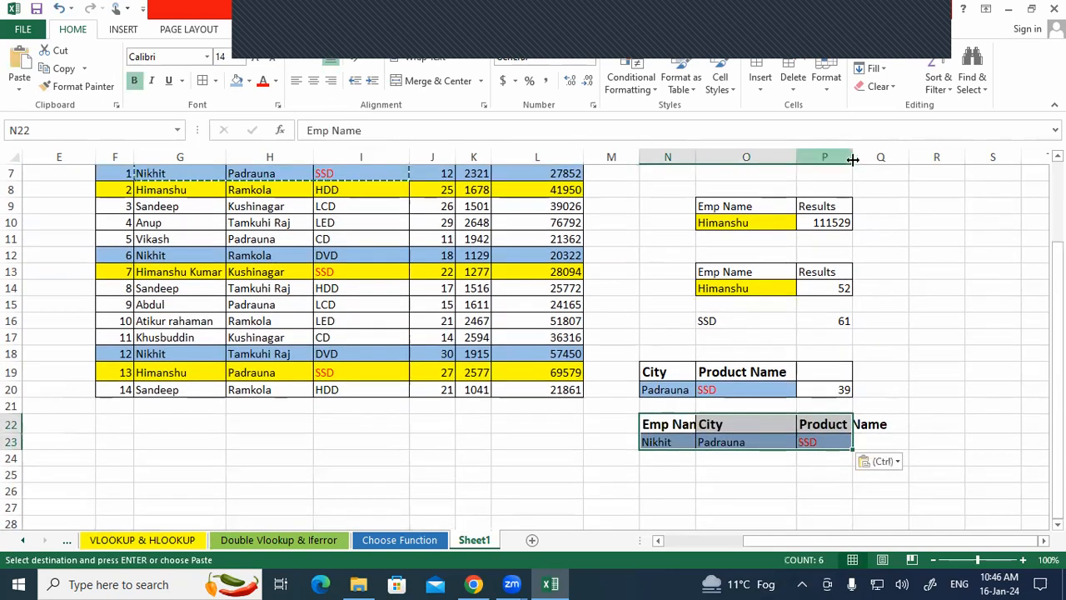
pyautogui.doubleClick(851, 157)
pyautogui.click(817, 472)
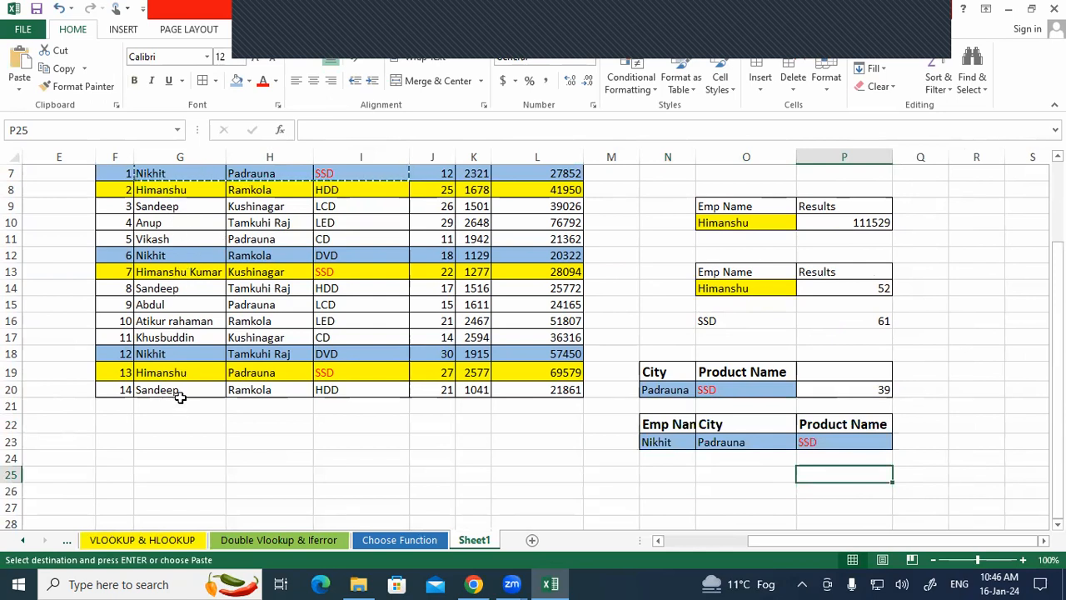
pyautogui.click(199, 286)
pyautogui.press('Escape')
pyautogui.click(218, 337)
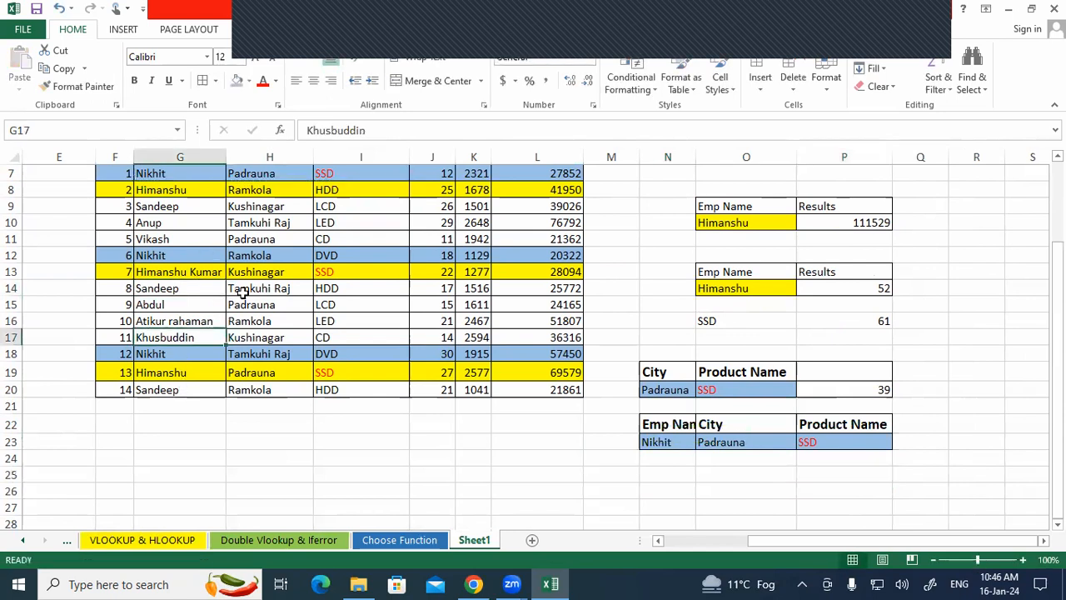
# - Start a SUMIFS formula in Q23 with the Qty column J6:J20 as the sum range
pyautogui.scroll(1, 242, 292)
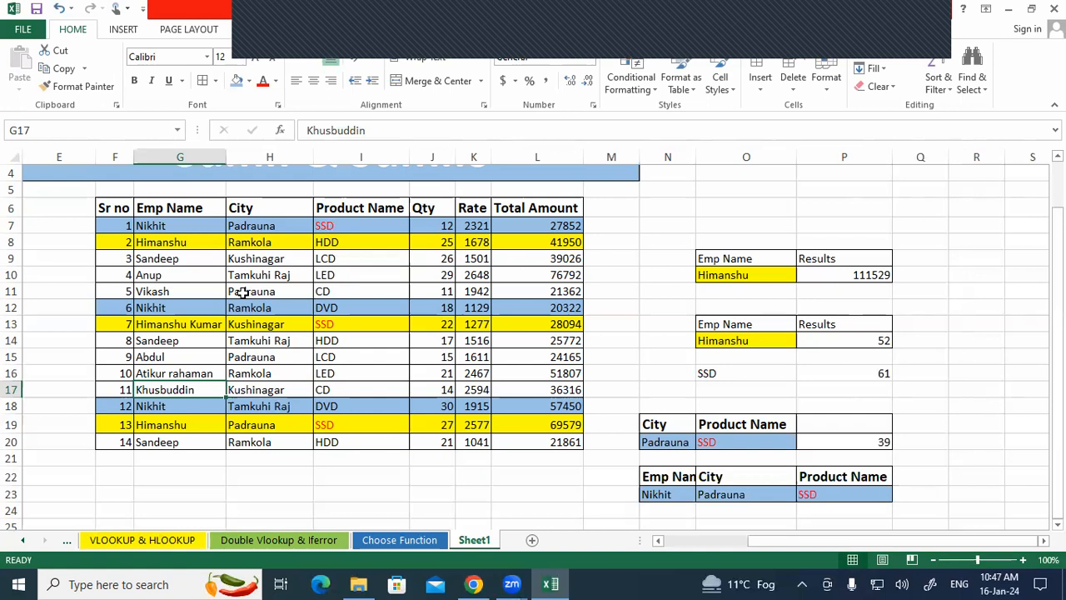
pyautogui.scroll(-2, 409, 352)
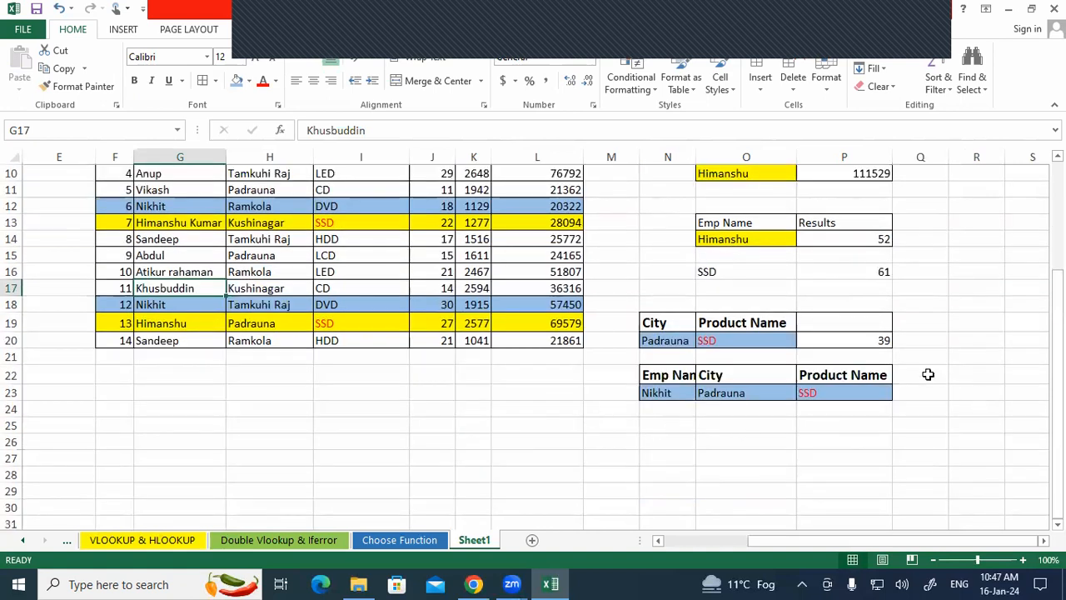
pyautogui.click(928, 374)
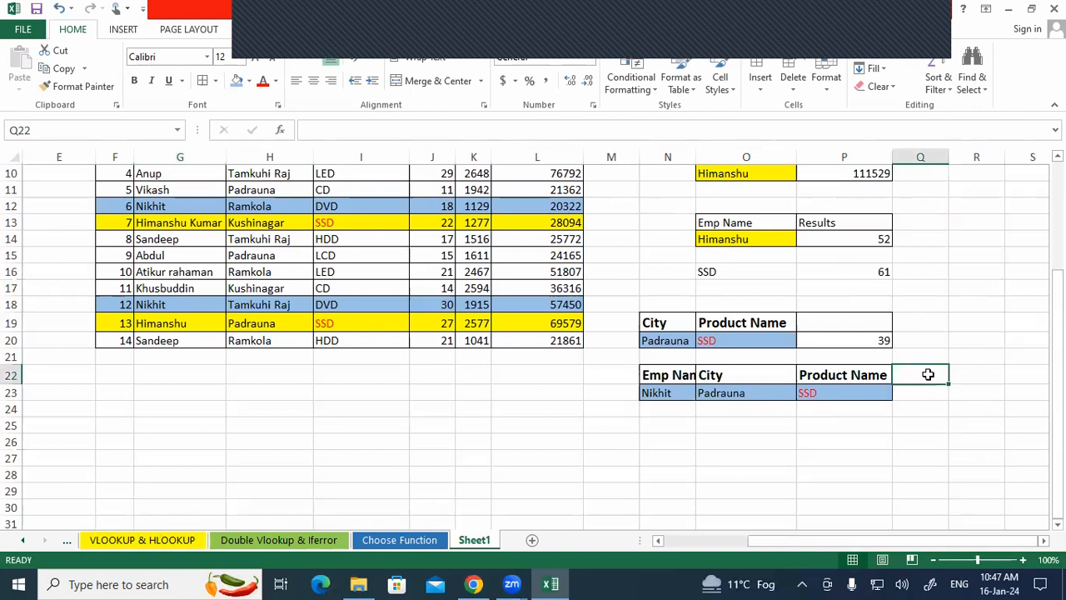
pyautogui.press('Down')
pyautogui.write('=sumi')
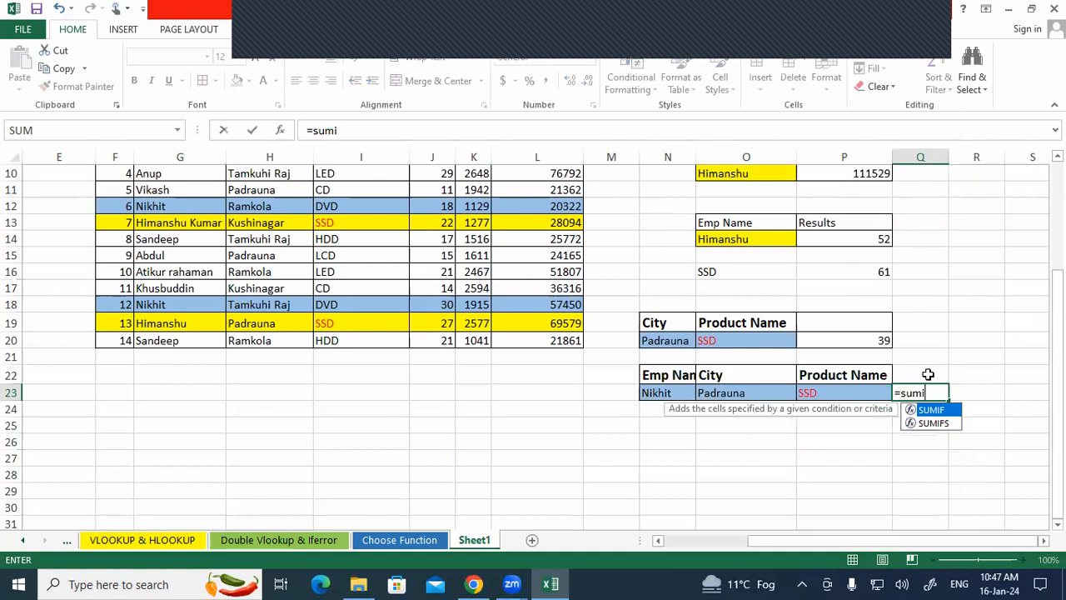
pyautogui.write('fs')
pyautogui.press('Tab')
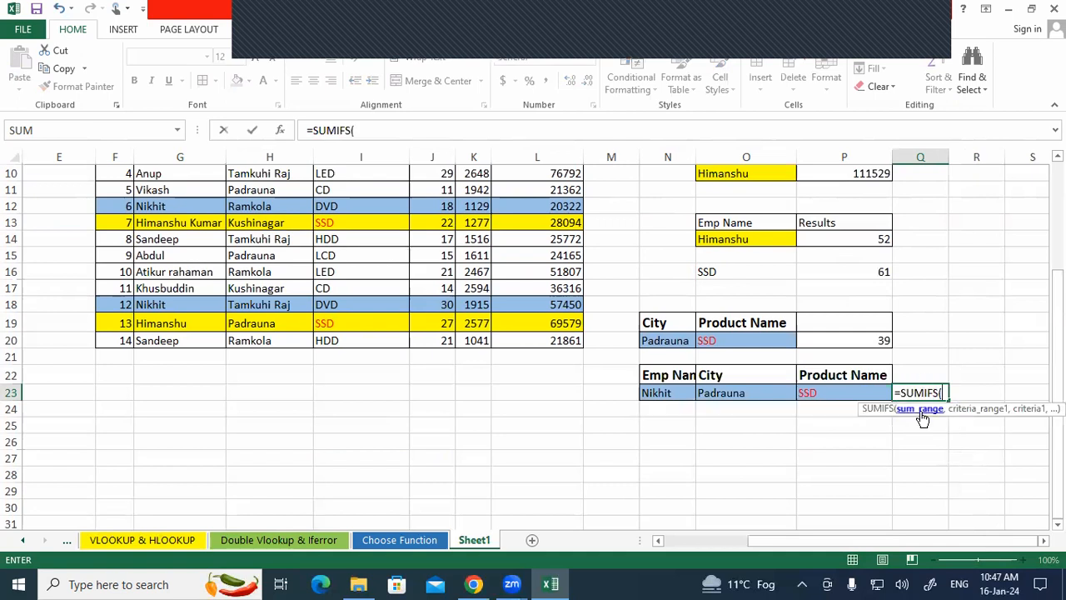
pyautogui.scroll(1, 592, 306)
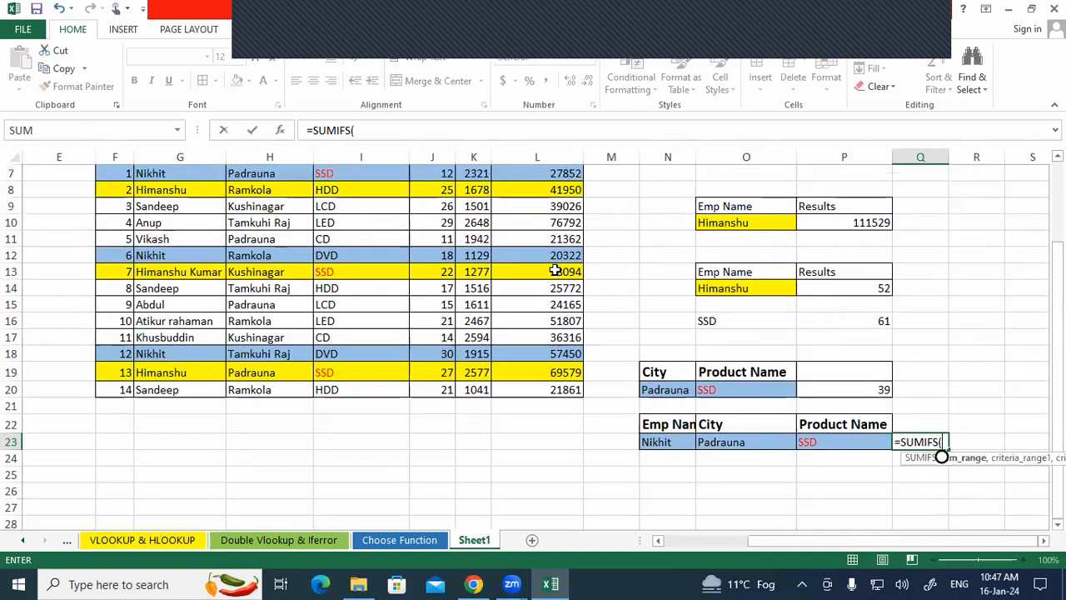
pyautogui.scroll(1, 566, 272)
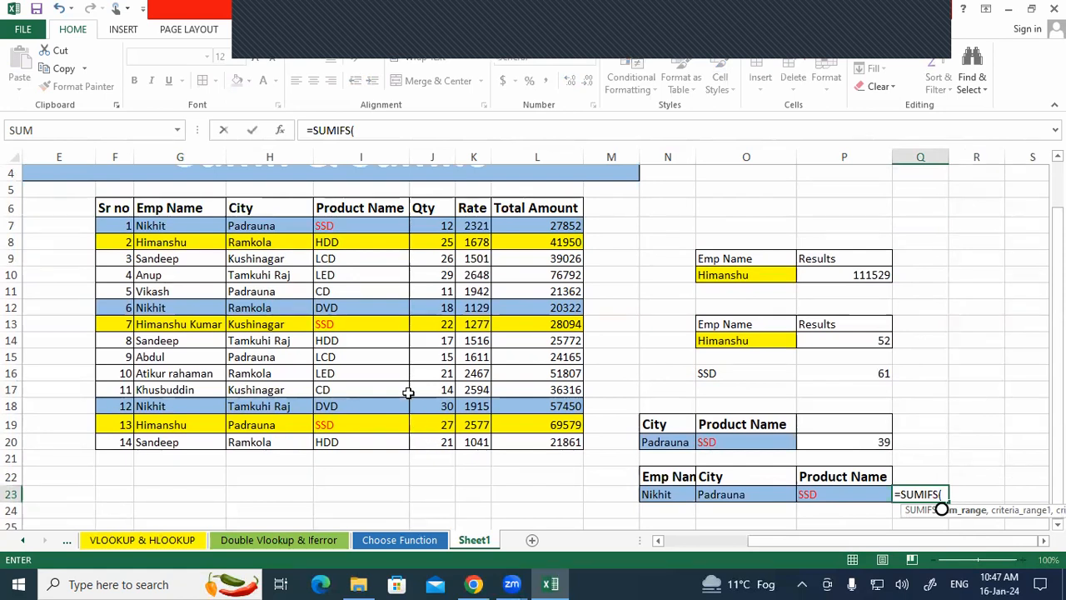
pyautogui.moveTo(429, 212); pyautogui.dragTo(426, 442)
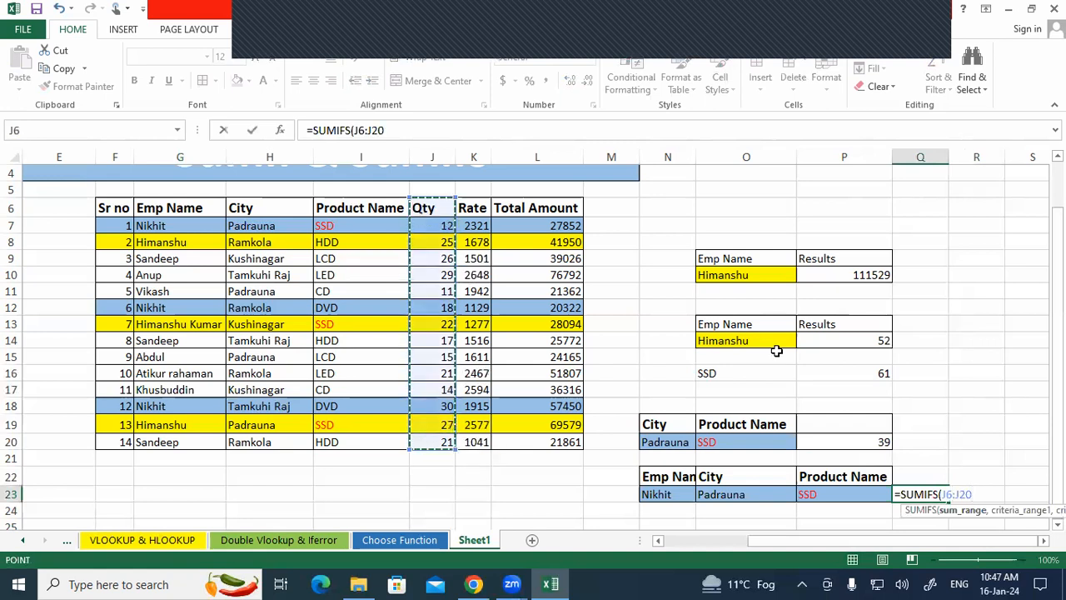
pyautogui.write(',')
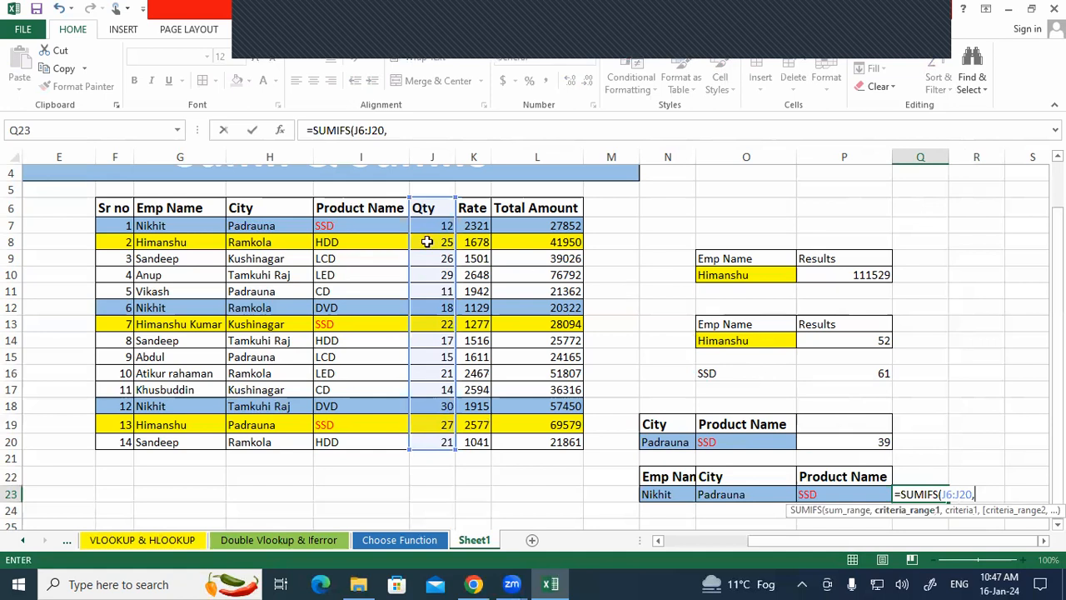
# - Add the Emp Name range G6:G20 matched to N23 and the City range H6:H20 matched to O23 as the first two criteria
pyautogui.moveTo(200, 207); pyautogui.dragTo(208, 442)
pyautogui.write(',')
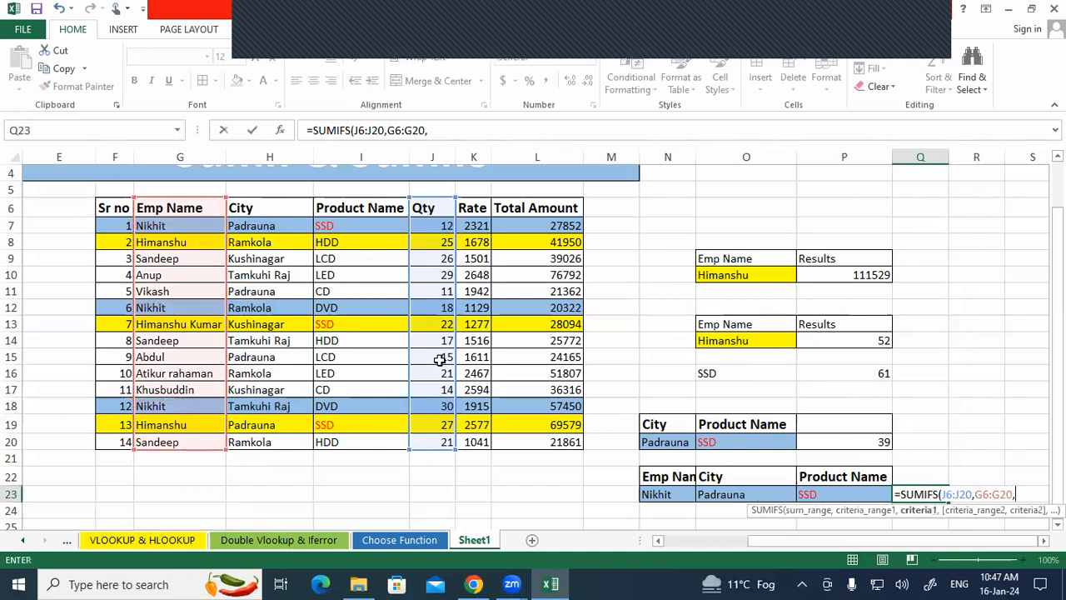
pyautogui.click(659, 495)
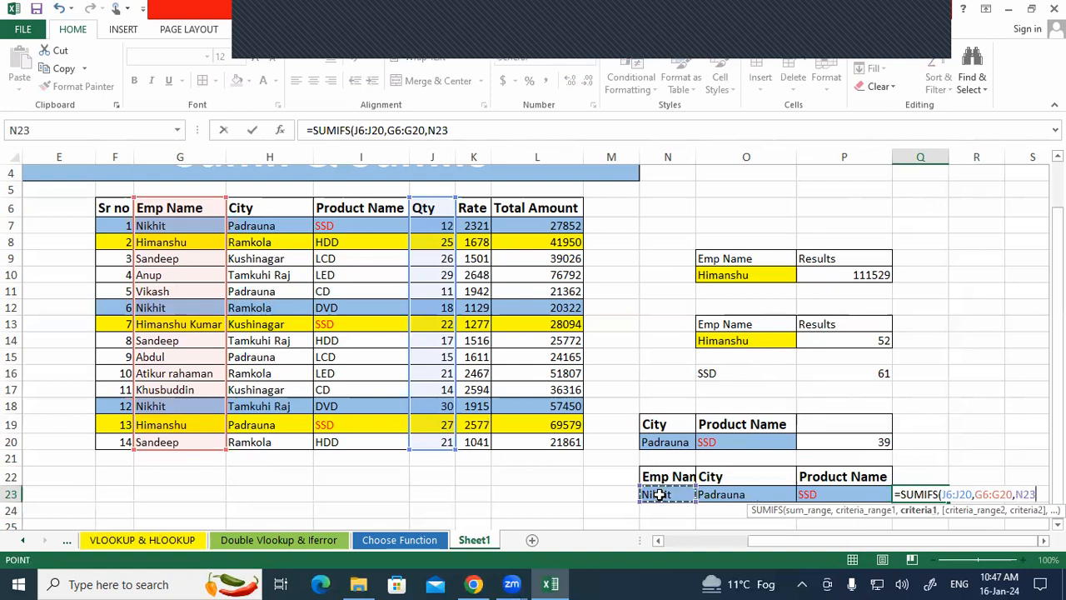
pyautogui.write(',')
pyautogui.moveTo(250, 209); pyautogui.dragTo(271, 441)
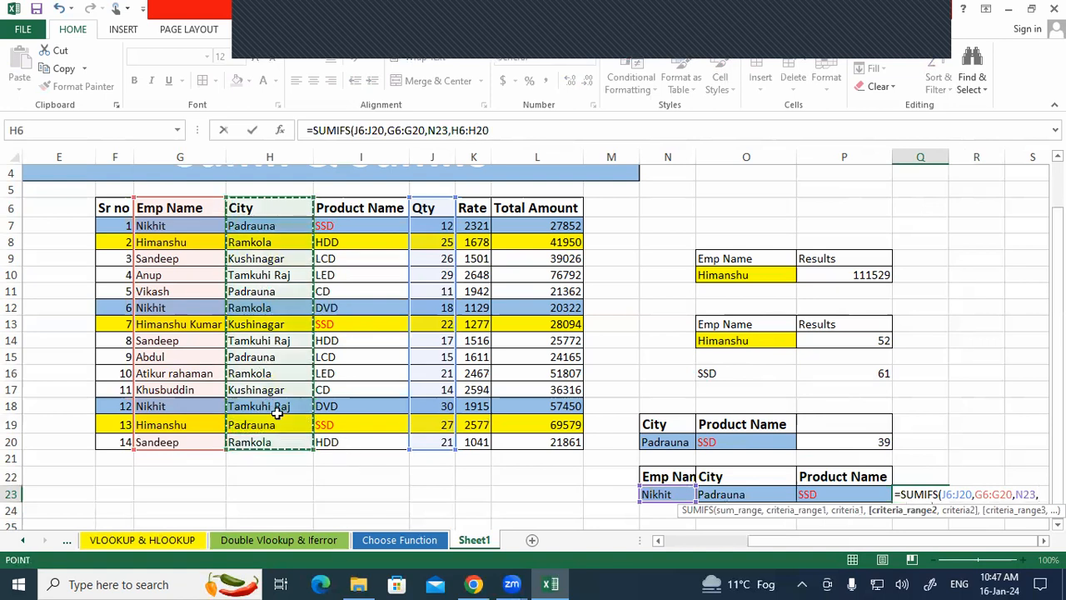
pyautogui.write(',')
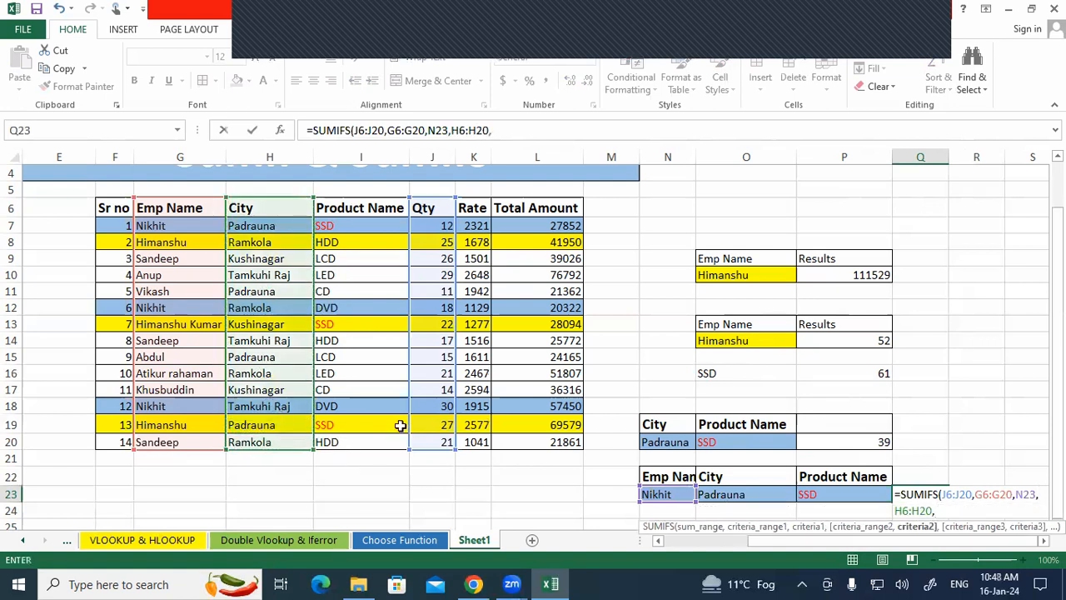
pyautogui.click(717, 493)
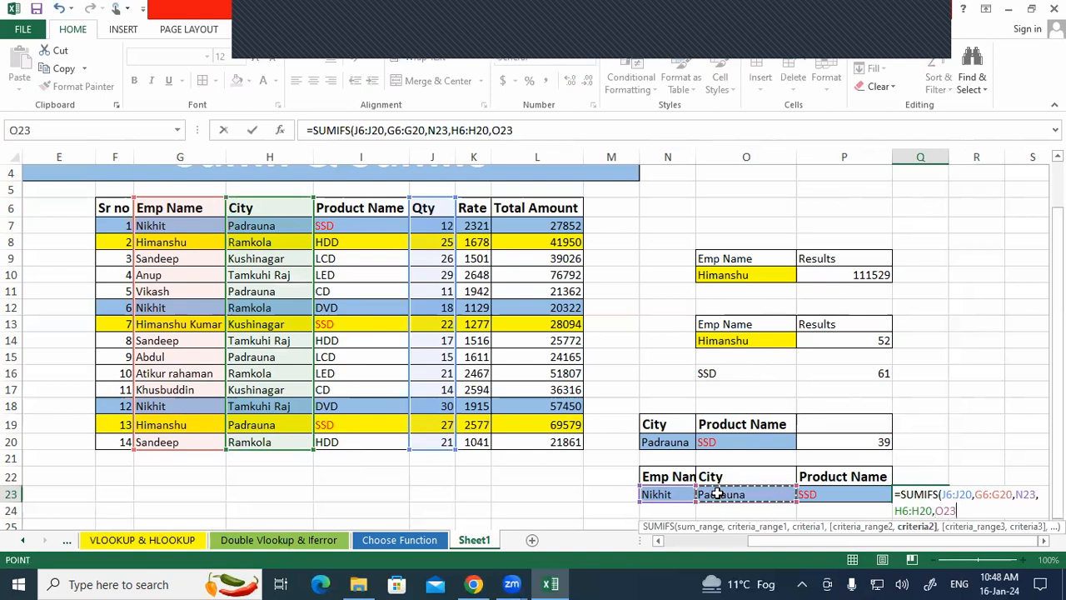
pyautogui.write(',')
# - Add the Product Name range I6:I20 matched to P23 as the third criterion and complete the Q23 formula
pyautogui.moveTo(361, 210); pyautogui.dragTo(357, 442)
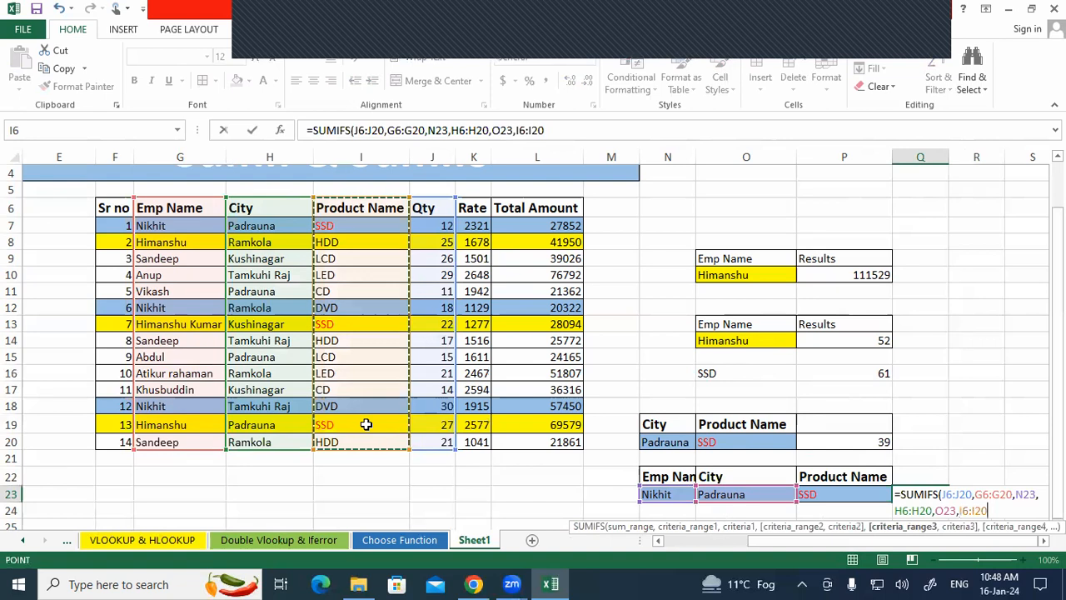
pyautogui.write(',')
pyautogui.click(840, 496)
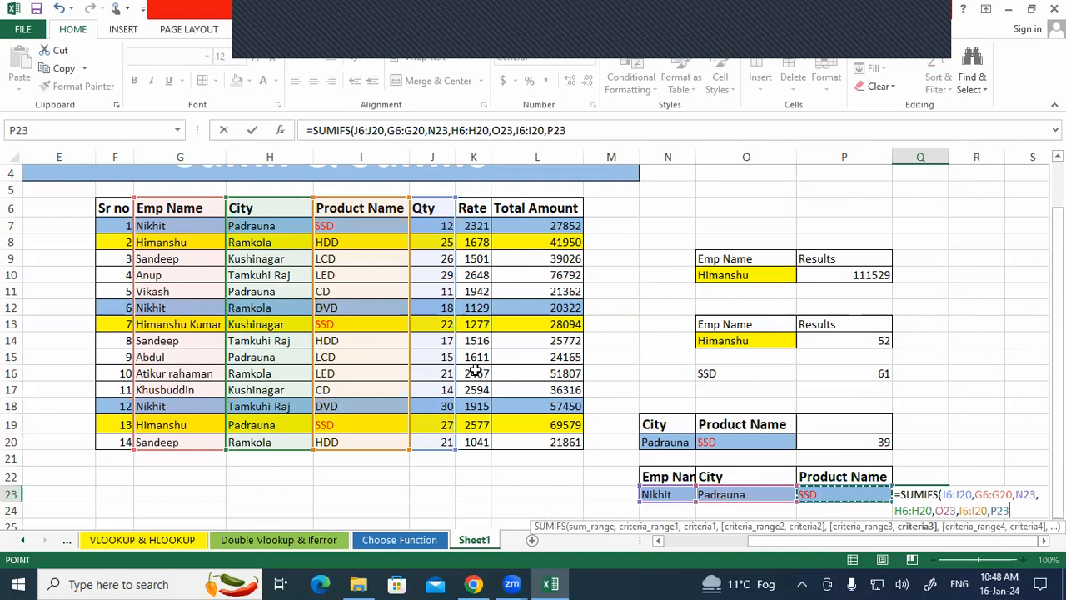
pyautogui.write(')')
pyautogui.press('Return')
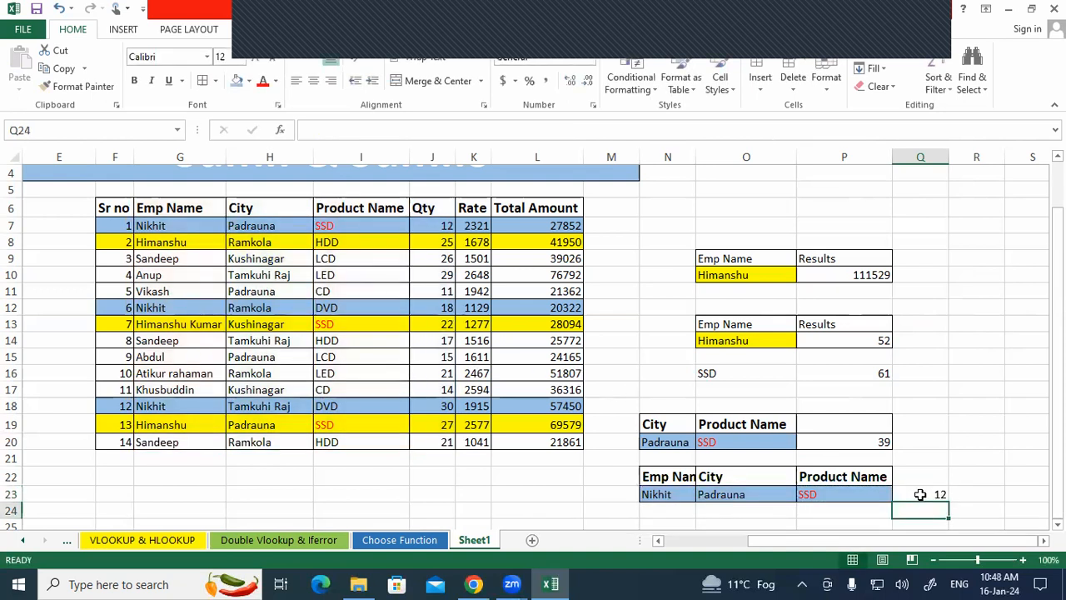
# - Change the Product Name criterion in P23 to HDD
pyautogui.click(844, 483)
pyautogui.click(844, 495)
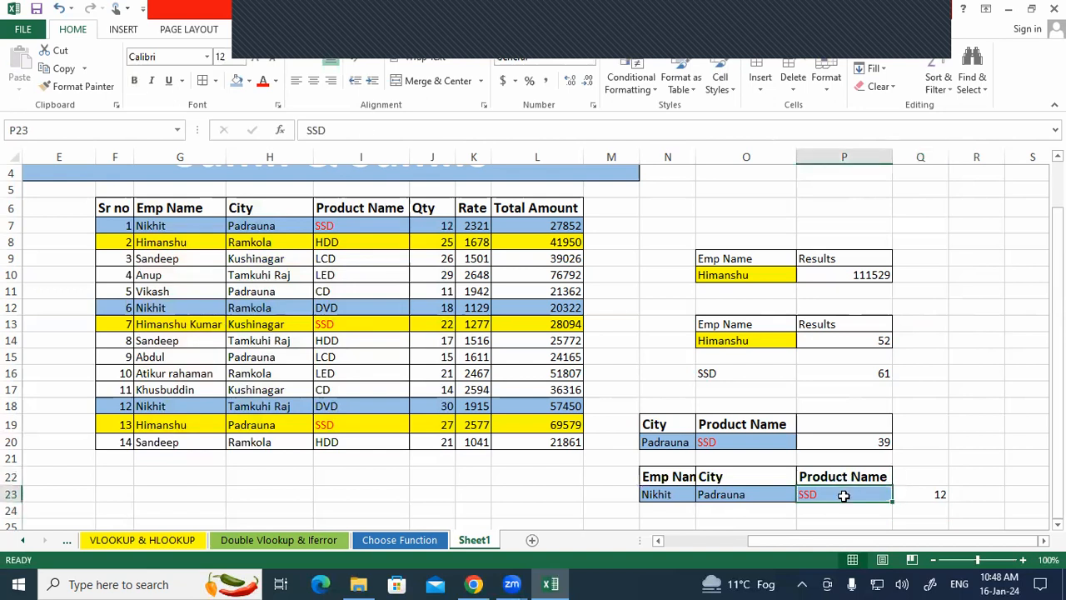
pyautogui.write('H')
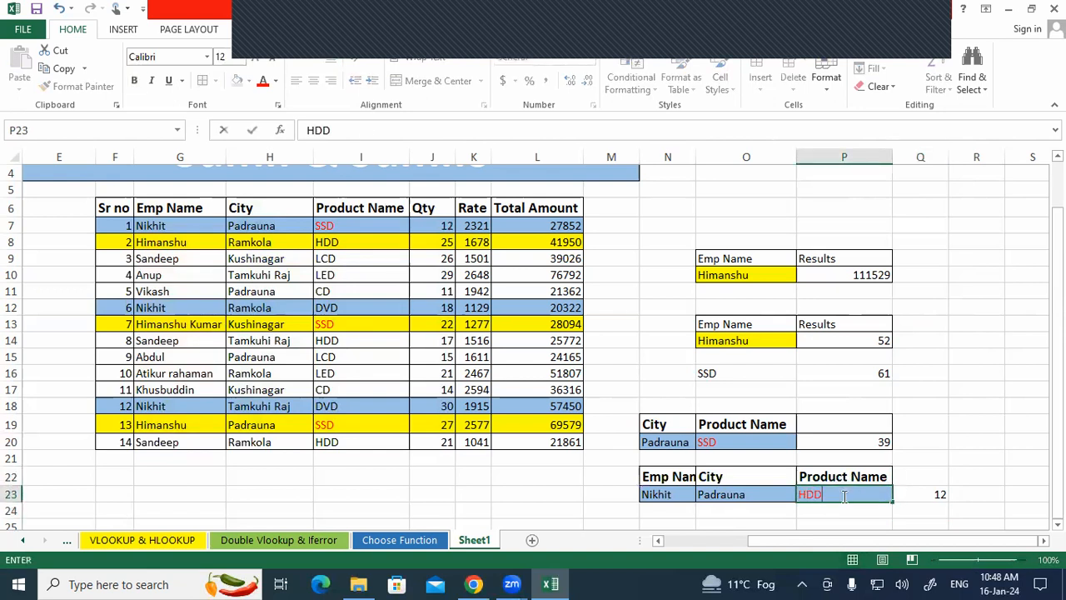
pyautogui.write('DD')
pyautogui.press('Return')
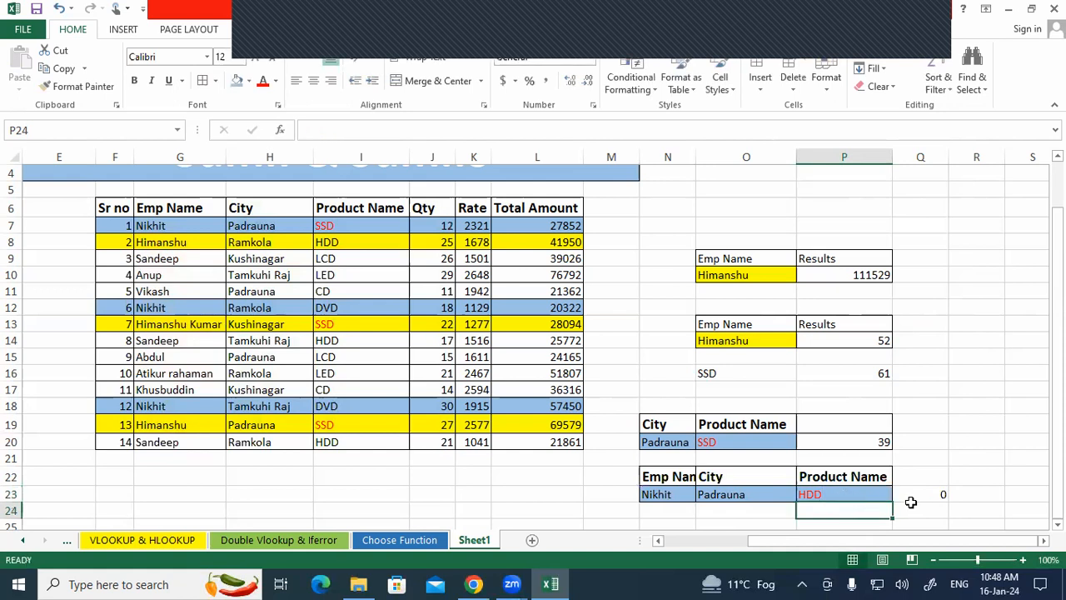
# - Compare the criteria in row 23 with the blue employee rows 12 and 18 and the HDD rows of the sales table
pyautogui.click(238, 324)
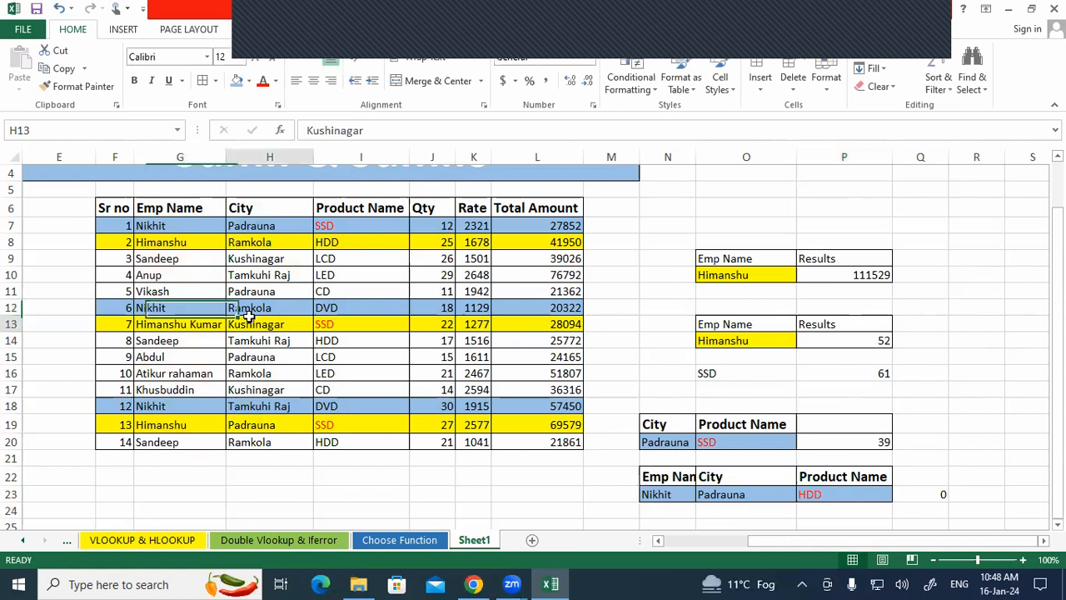
pyautogui.click(352, 306)
pyautogui.moveTo(787, 494); pyautogui.dragTo(822, 494)
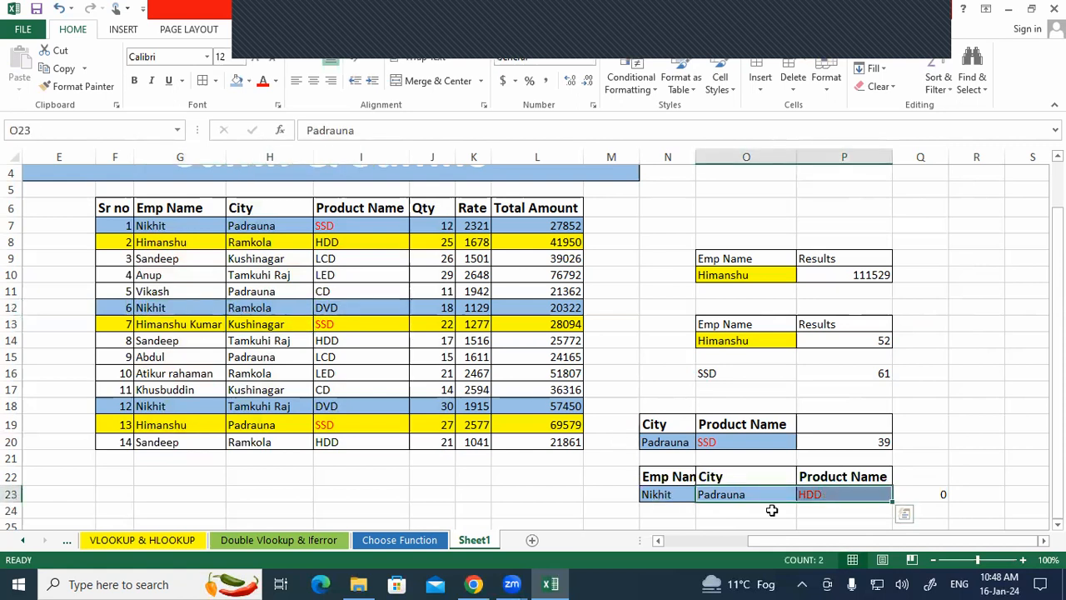
pyautogui.click(919, 493)
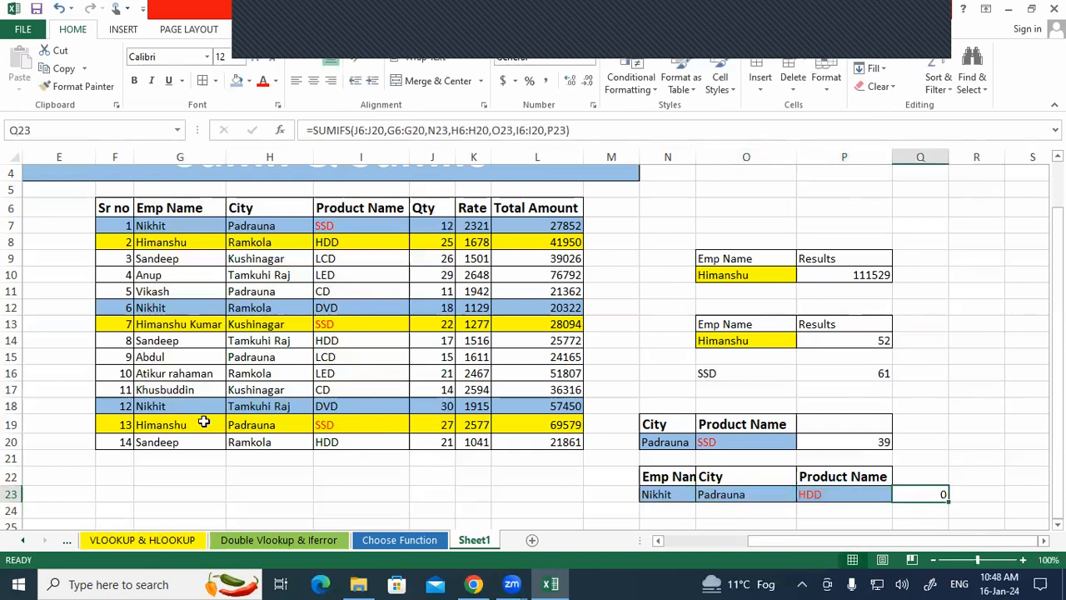
pyautogui.moveTo(178, 405); pyautogui.dragTo(351, 408)
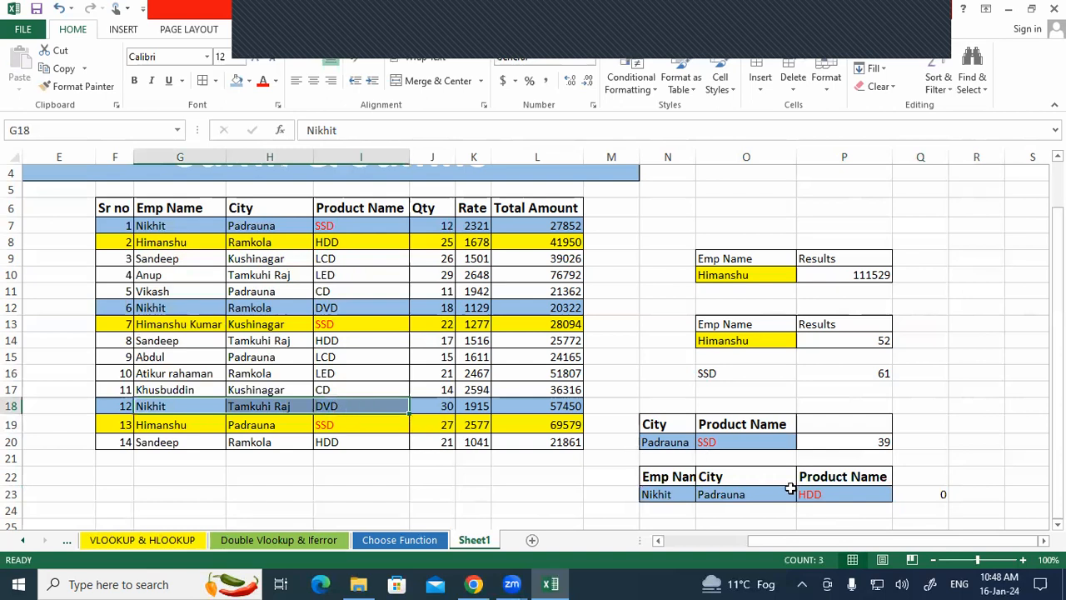
pyautogui.moveTo(267, 308); pyautogui.dragTo(379, 309)
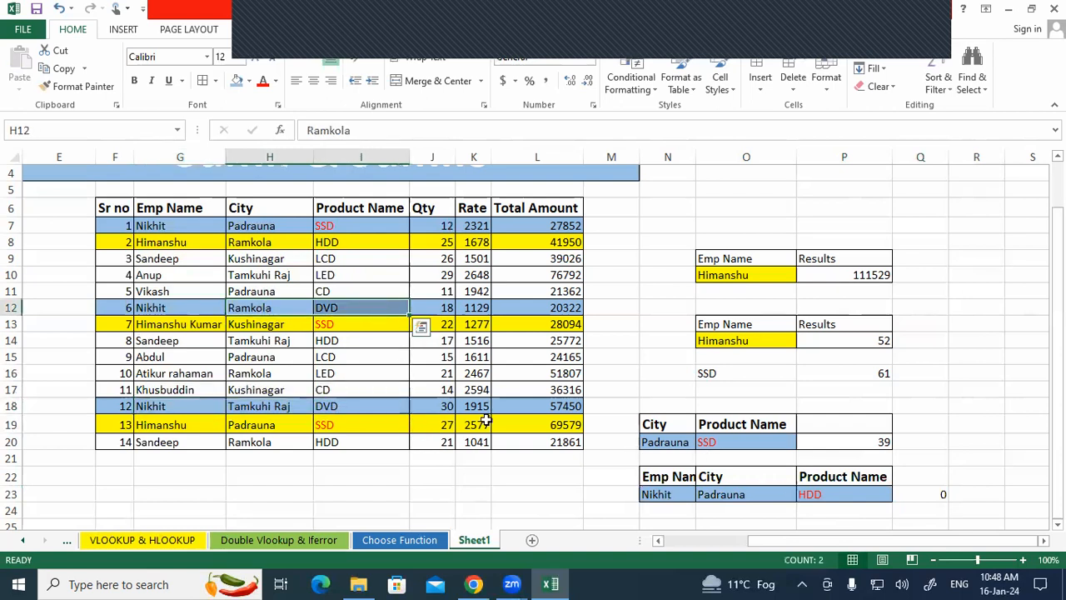
pyautogui.click(665, 494)
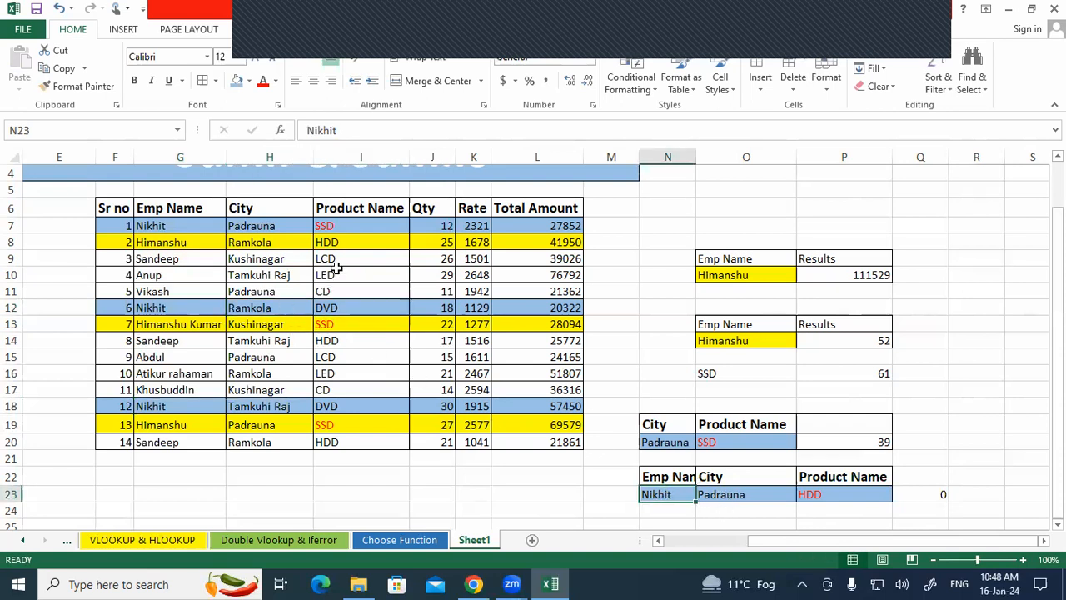
pyautogui.moveTo(329, 246); pyautogui.dragTo(269, 238)
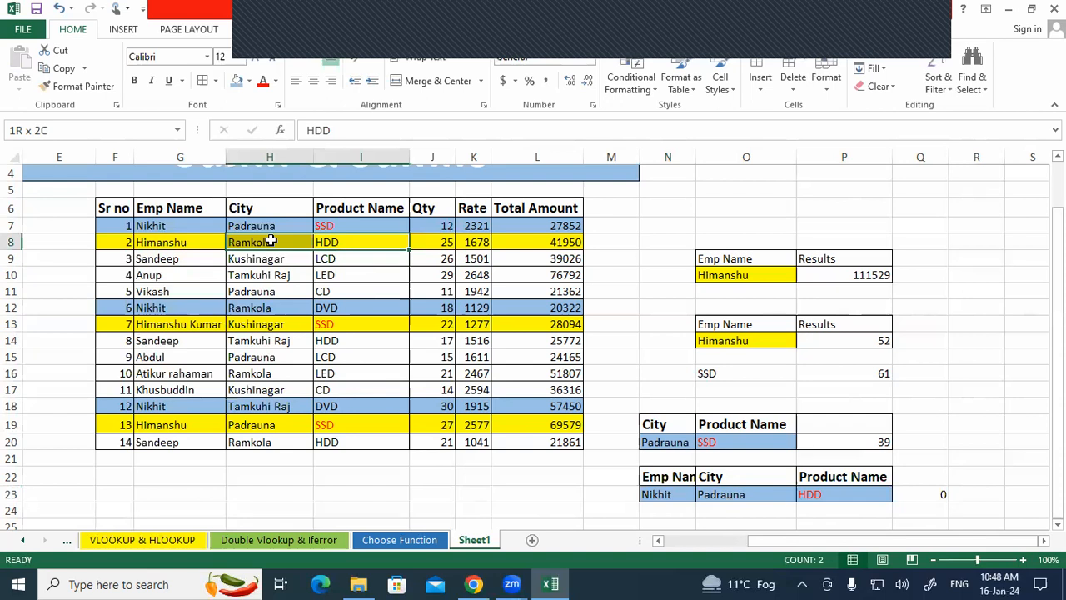
pyautogui.click(350, 343)
pyautogui.moveTo(289, 337); pyautogui.dragTo(288, 340)
pyautogui.moveTo(329, 443); pyautogui.dragTo(280, 438)
# - Set the City criterion in O23 to Ramkola and the Emp Name criterion in N23 to the employee listed in G20
pyautogui.click(708, 492)
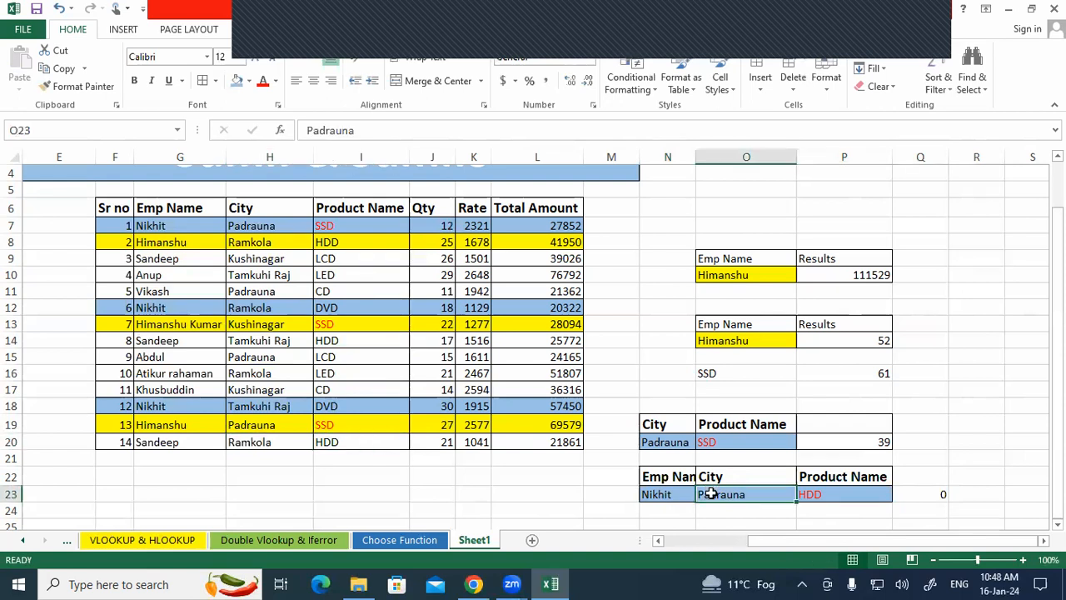
pyautogui.doubleClick(710, 493)
pyautogui.write('kola')
pyautogui.press('Return')
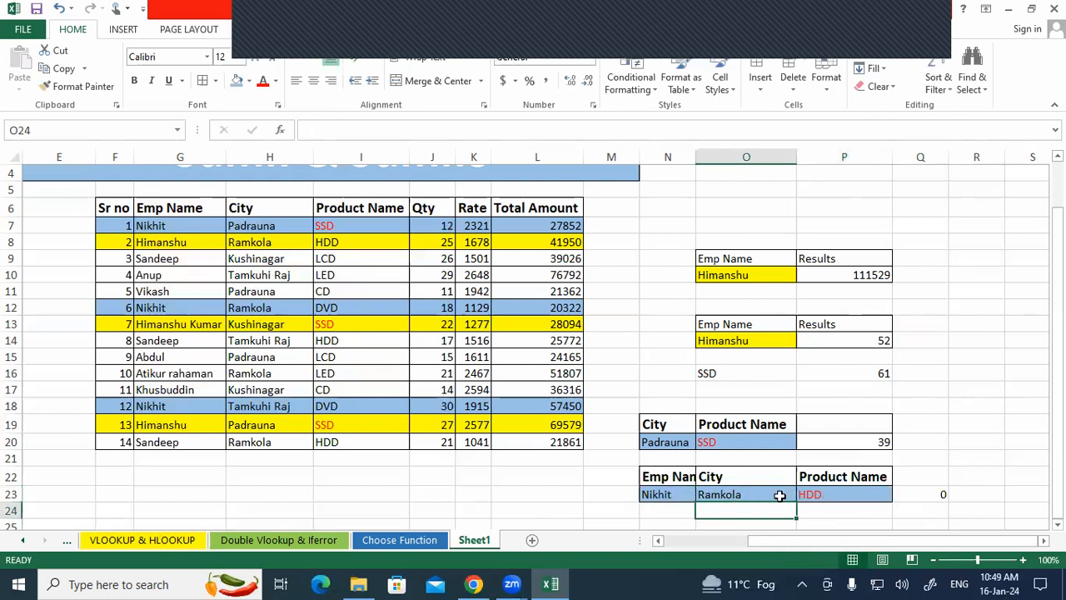
pyautogui.click(674, 492)
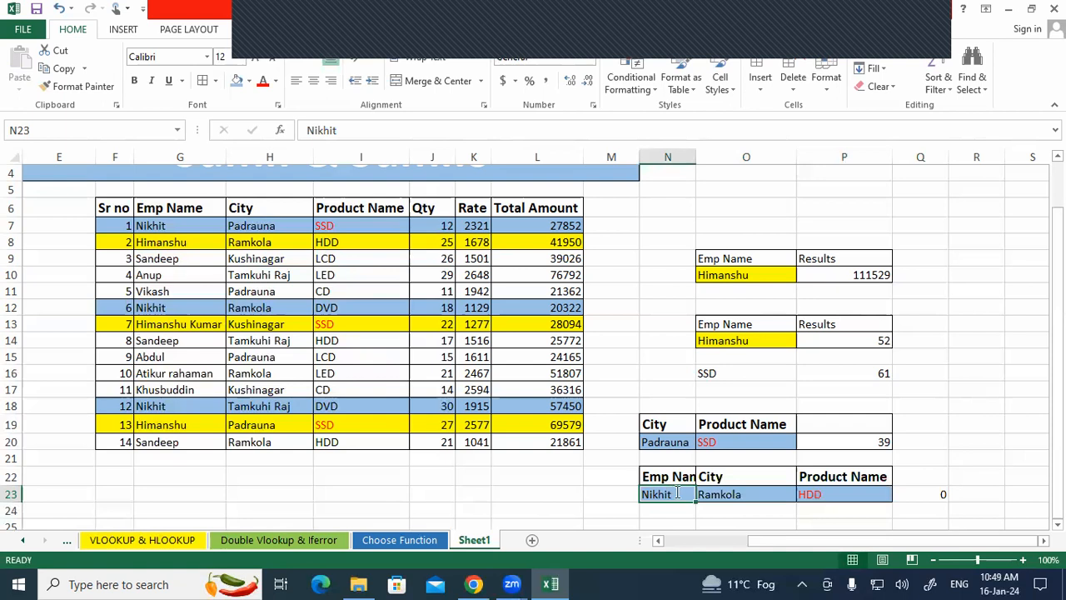
pyautogui.write('Sandeep')
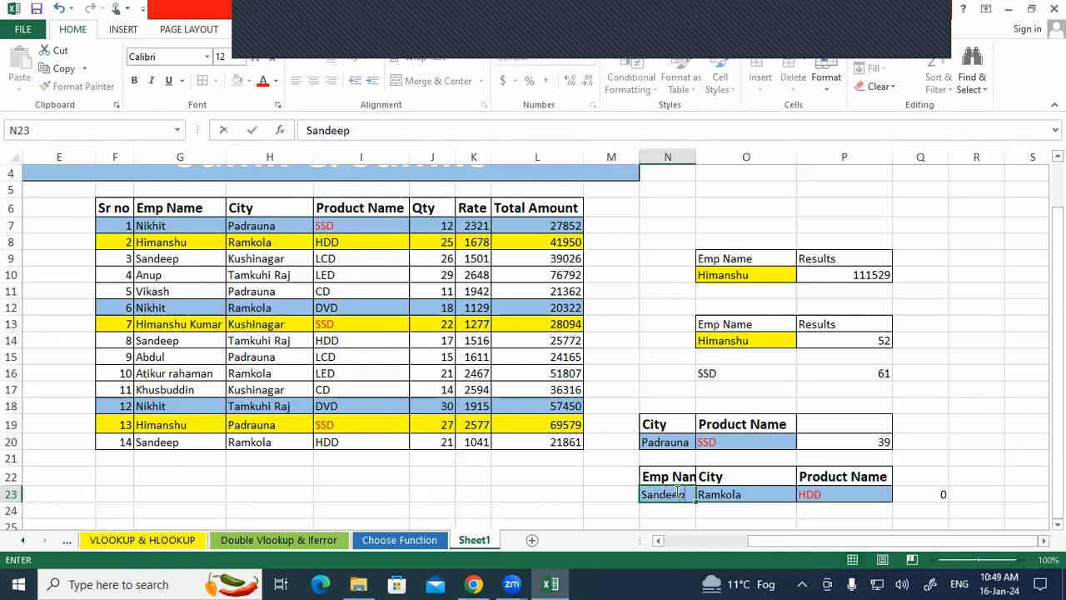
pyautogui.press('Return')
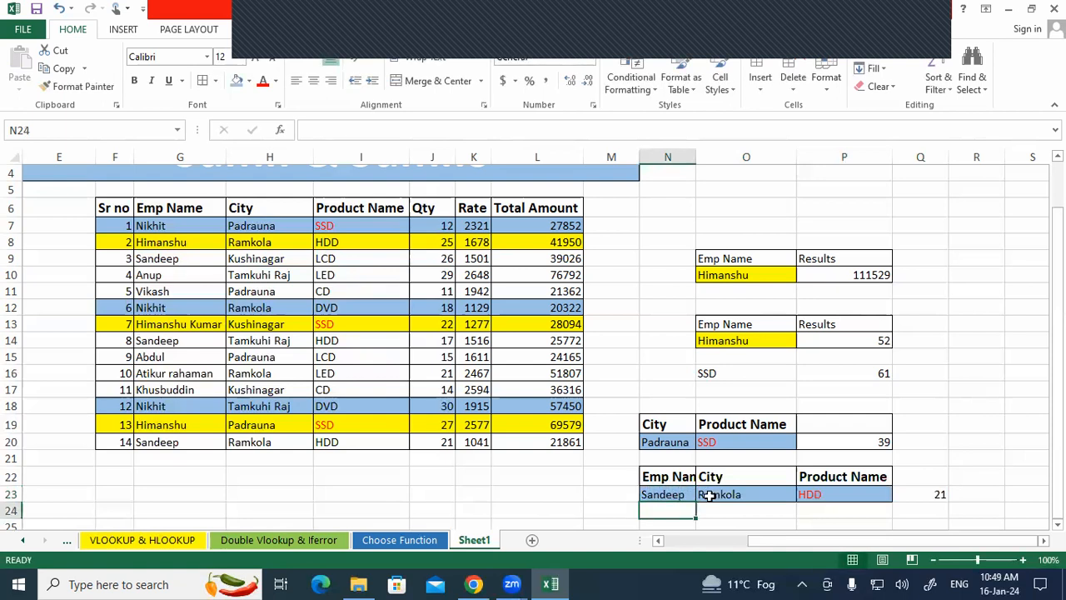
# - Review the three criteria in N23:P23 and the SUMIFS formula in Q23
pyautogui.click(688, 491)
pyautogui.click(731, 495)
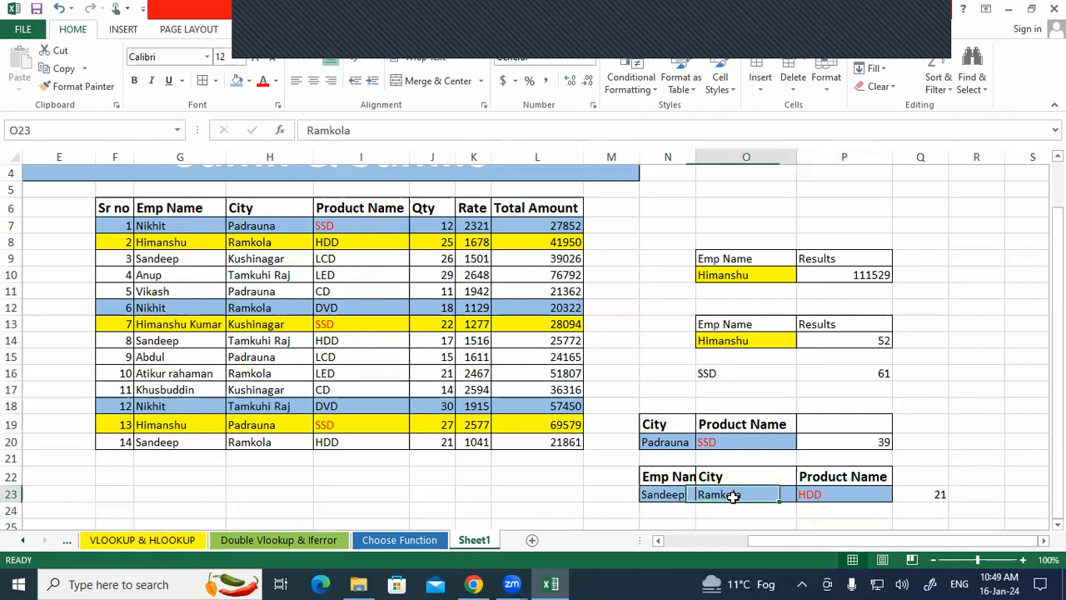
pyautogui.click(812, 494)
pyautogui.click(906, 494)
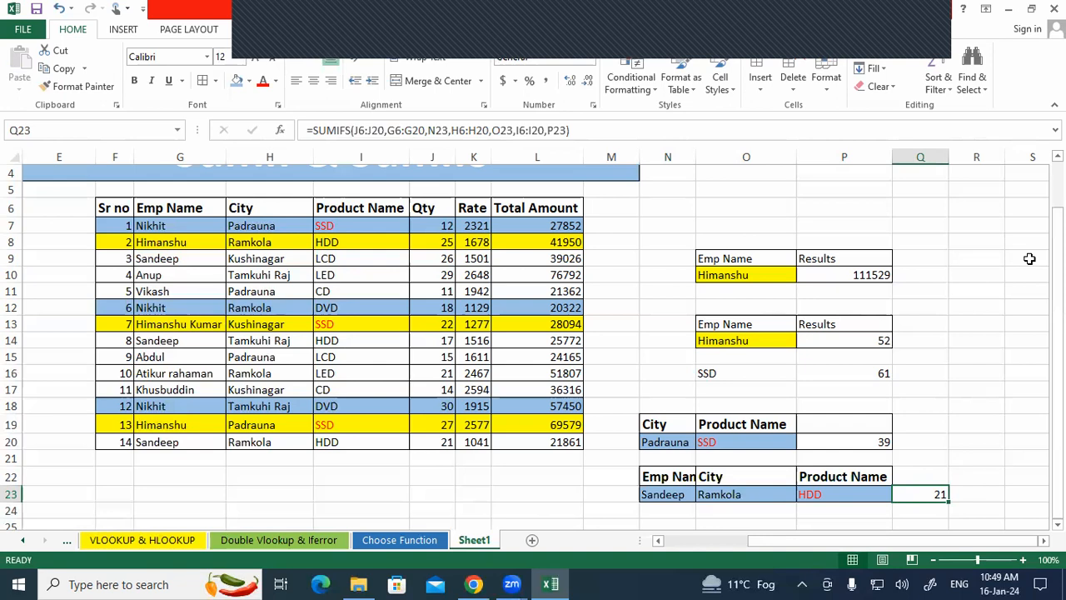
pyautogui.scroll(1, 559, 236)
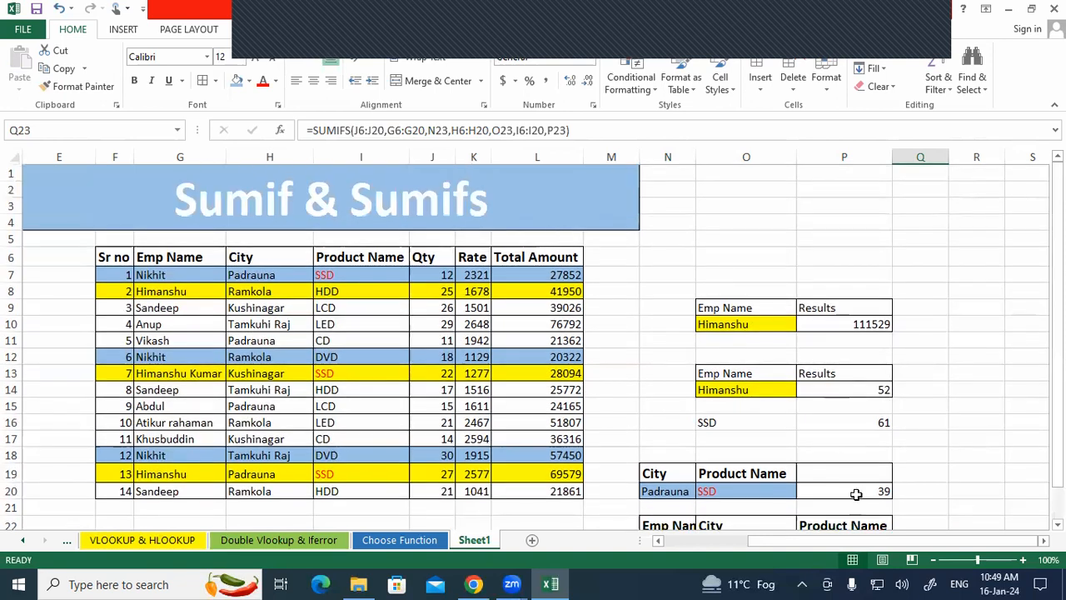
# - Switch to the Notepad notes and highlight the SUMIF syntax arguments: all range, single range and sum value
pyautogui.moveTo(866, 543); pyautogui.dragTo(849, 543)
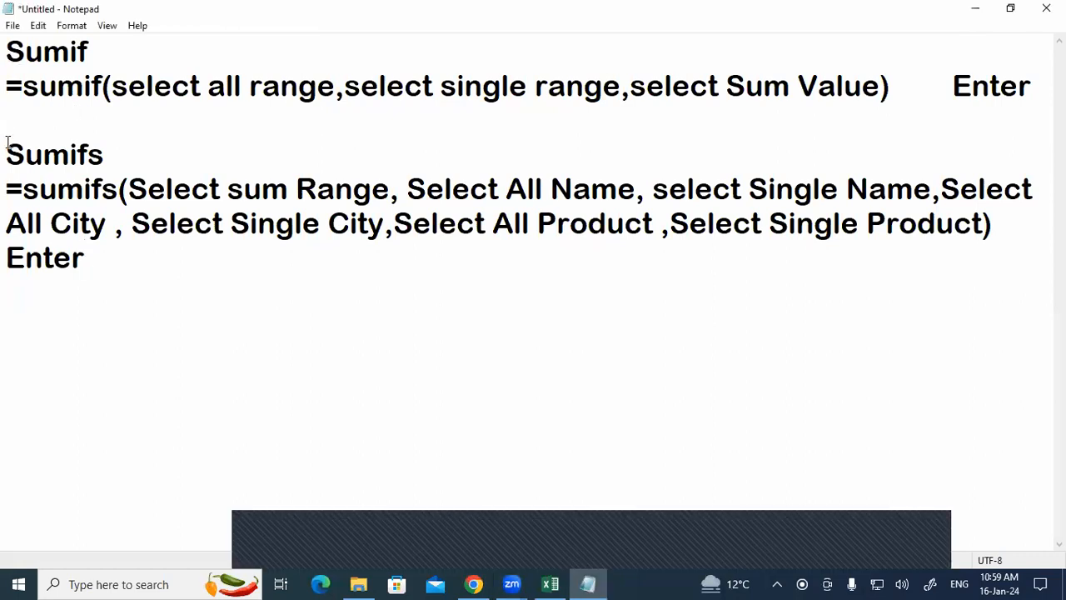
pyautogui.moveTo(8, 142); pyautogui.dragTo(107, 147)
pyautogui.click(143, 127)
pyautogui.click(125, 88)
pyautogui.moveTo(183, 94); pyautogui.dragTo(322, 83)
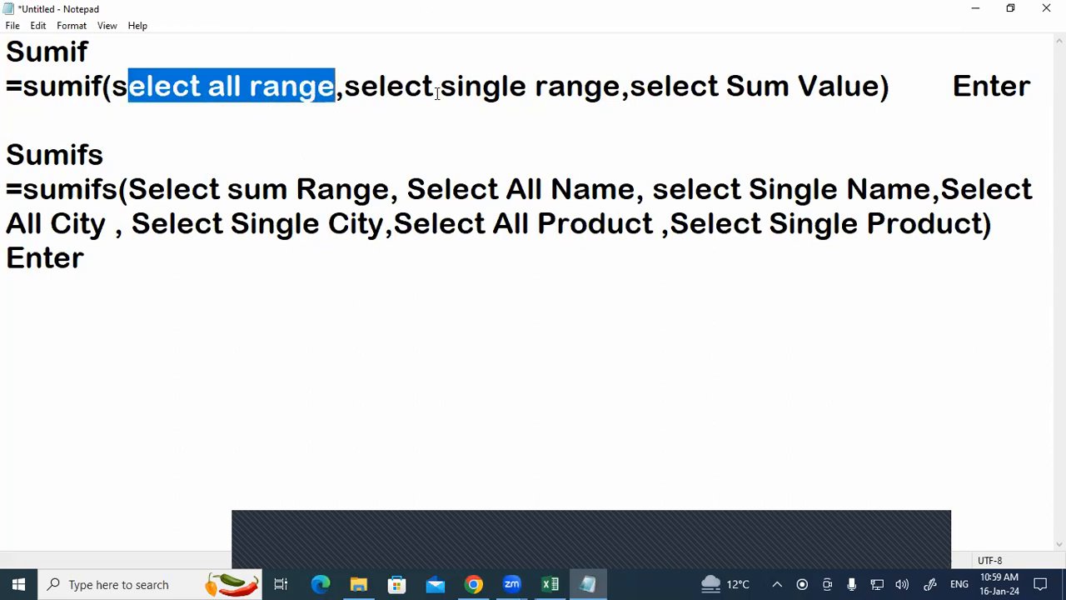
pyautogui.moveTo(344, 85); pyautogui.dragTo(881, 85)
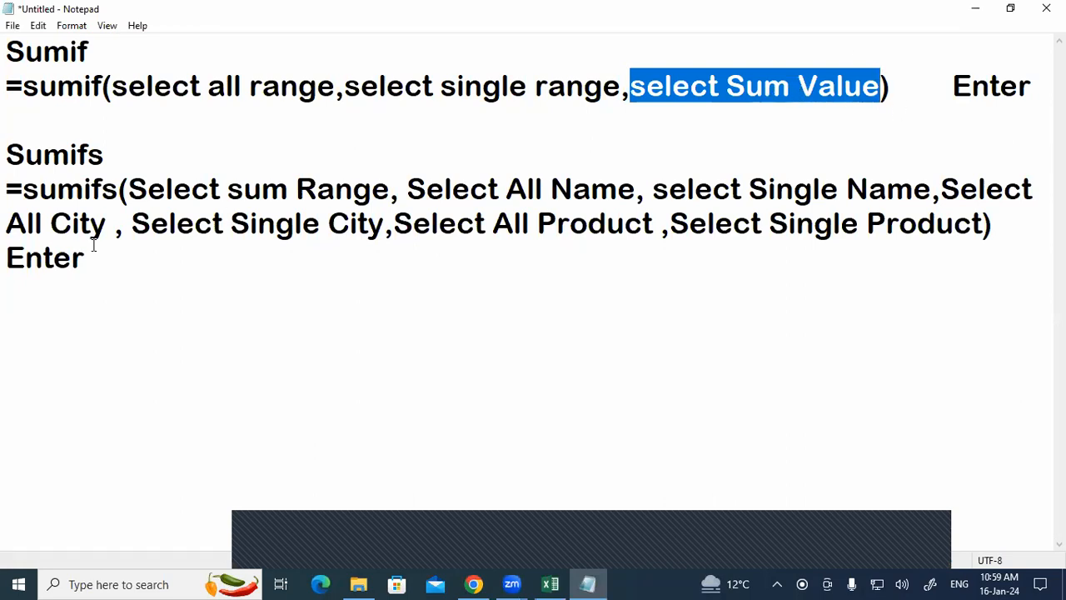
# - Highlight the full SUMIFS syntax through Enter in the notes, and return to the Sumif & Sumifs sheet in Excel
pyautogui.moveTo(23, 189); pyautogui.dragTo(91, 256)
pyautogui.click(113, 263)
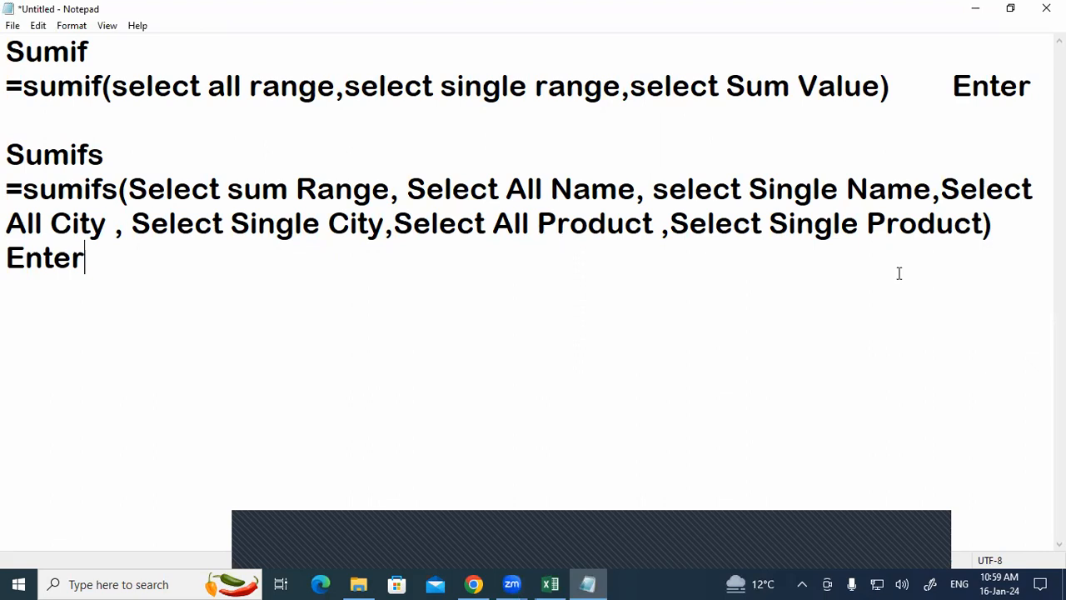
pyautogui.hotkey('ctrl', 'z')
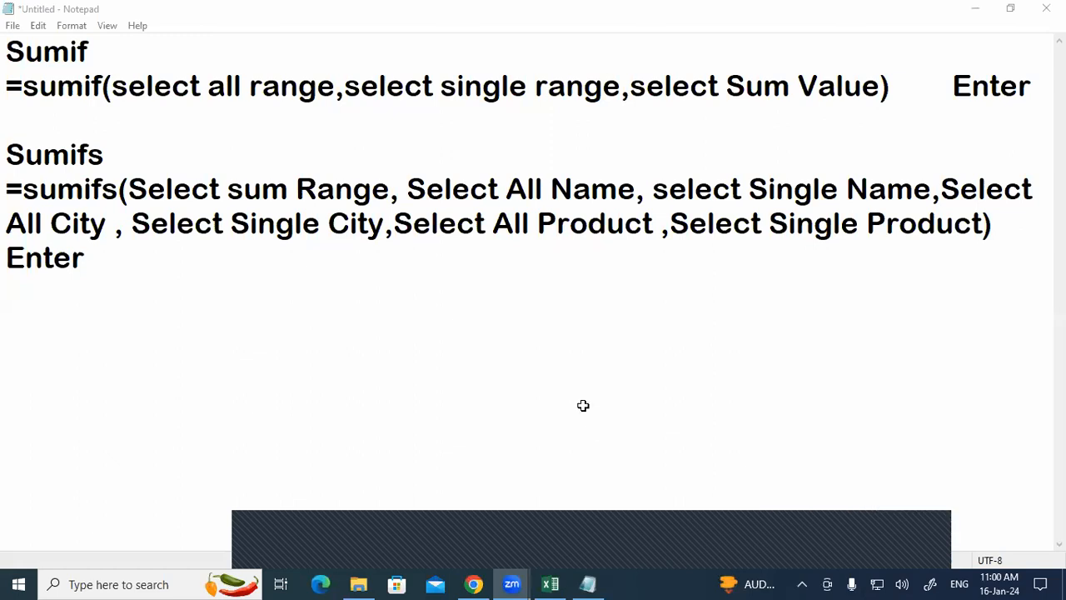
pyautogui.hotkey('alt', 'Tab')
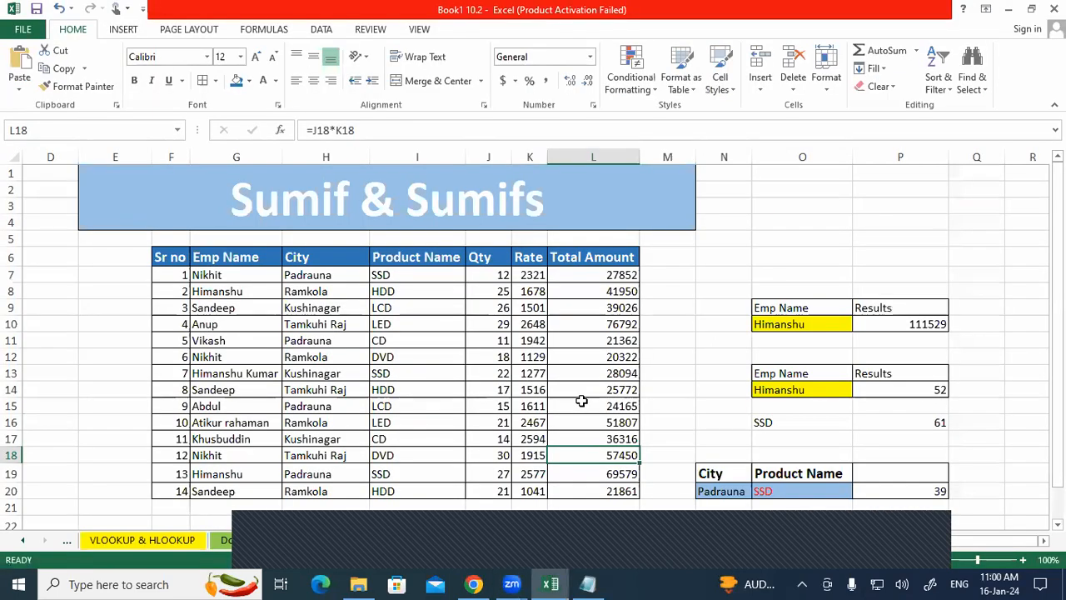